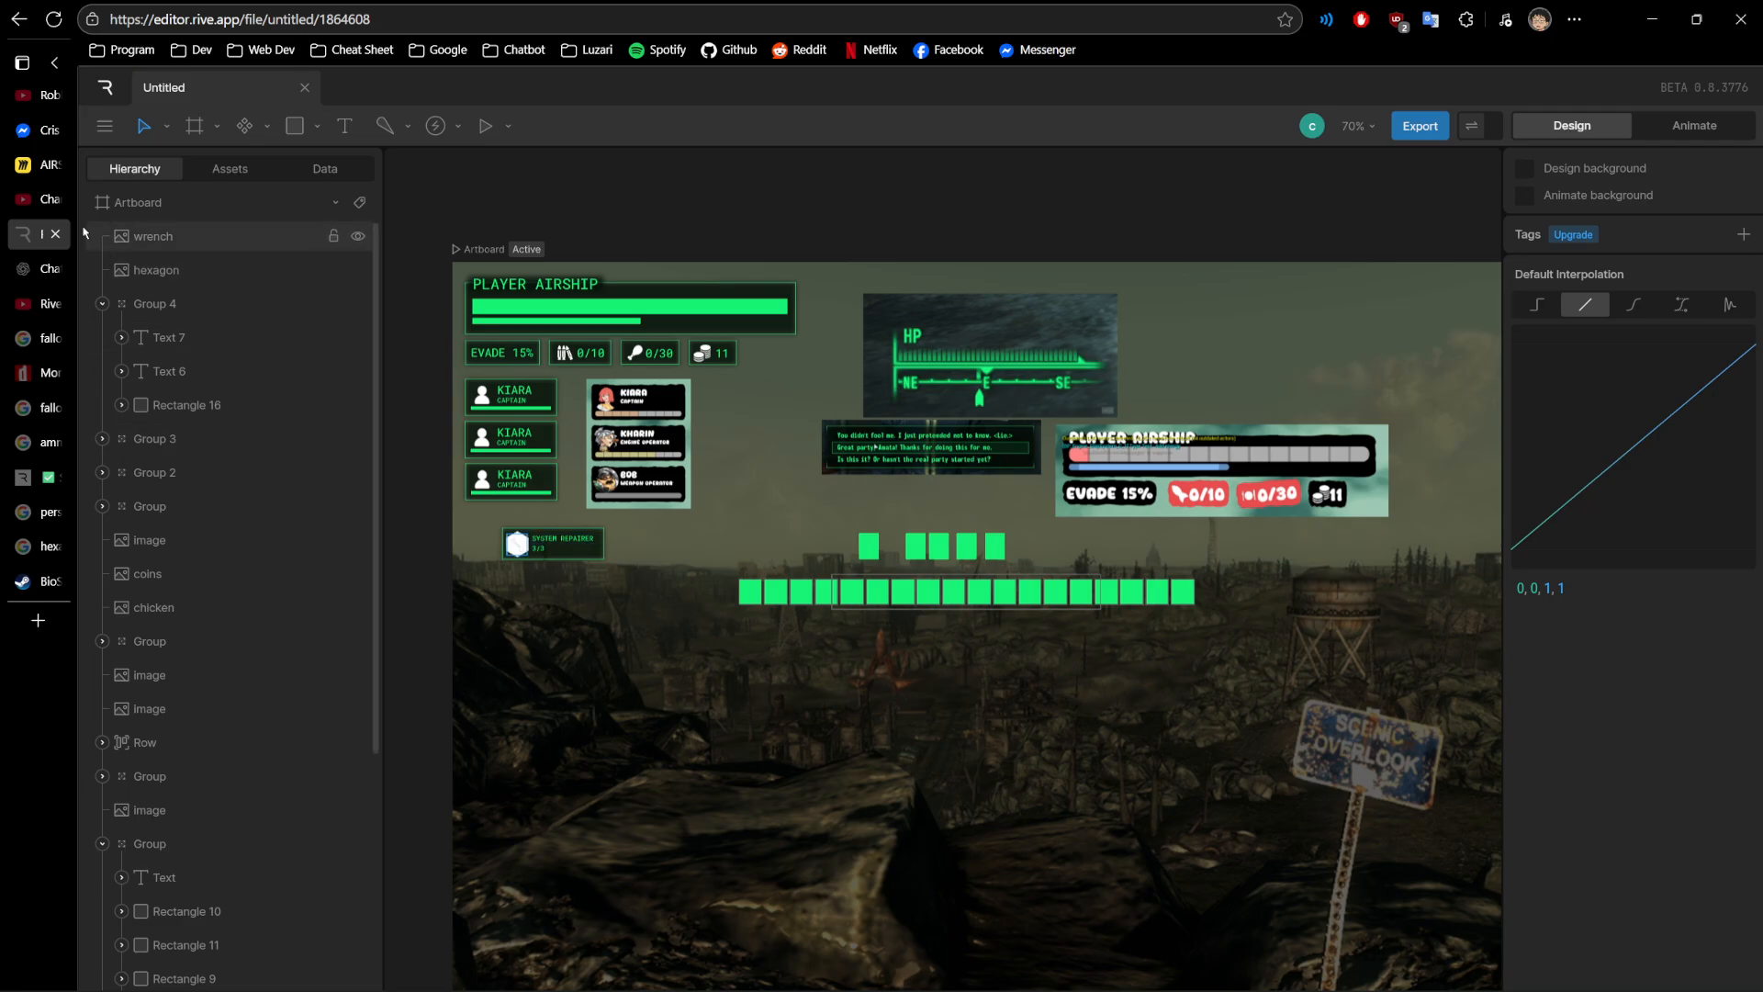
- Switch to the Miro board and read the 11.22.25 update note, highlighting the Atomic Drifter UI and YouTube upload items
click(25, 166)
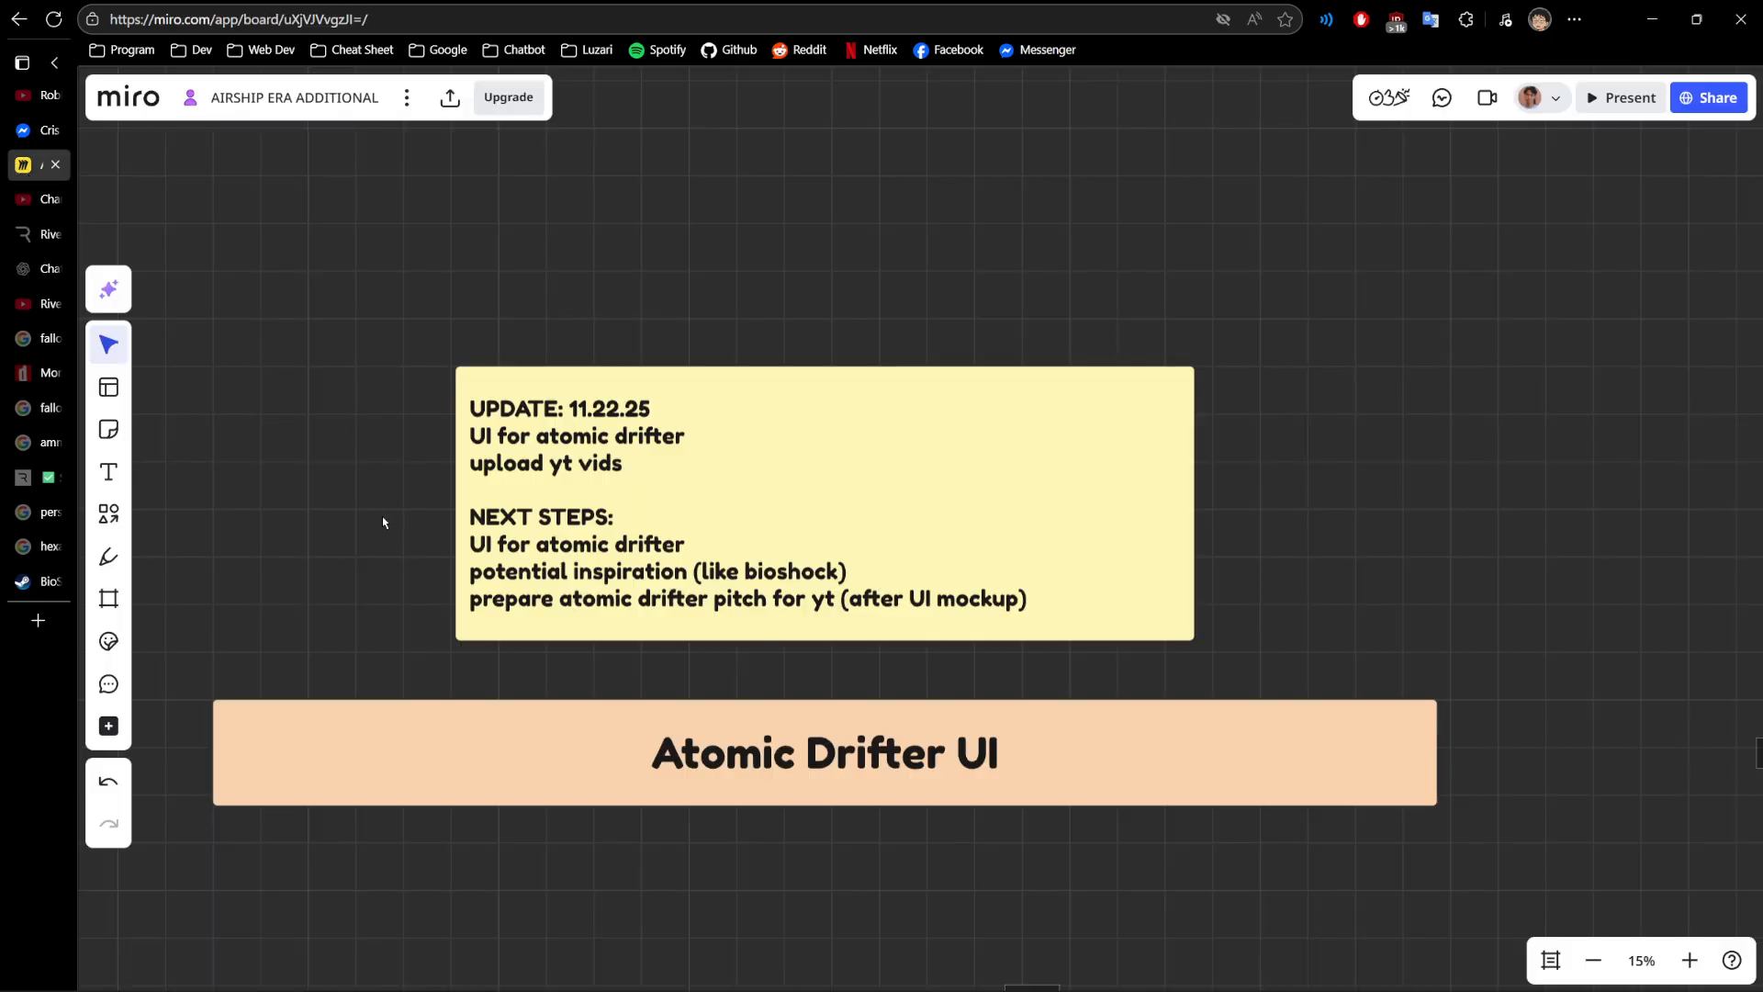
scroll(414, 496, down, 1)
click(511, 407)
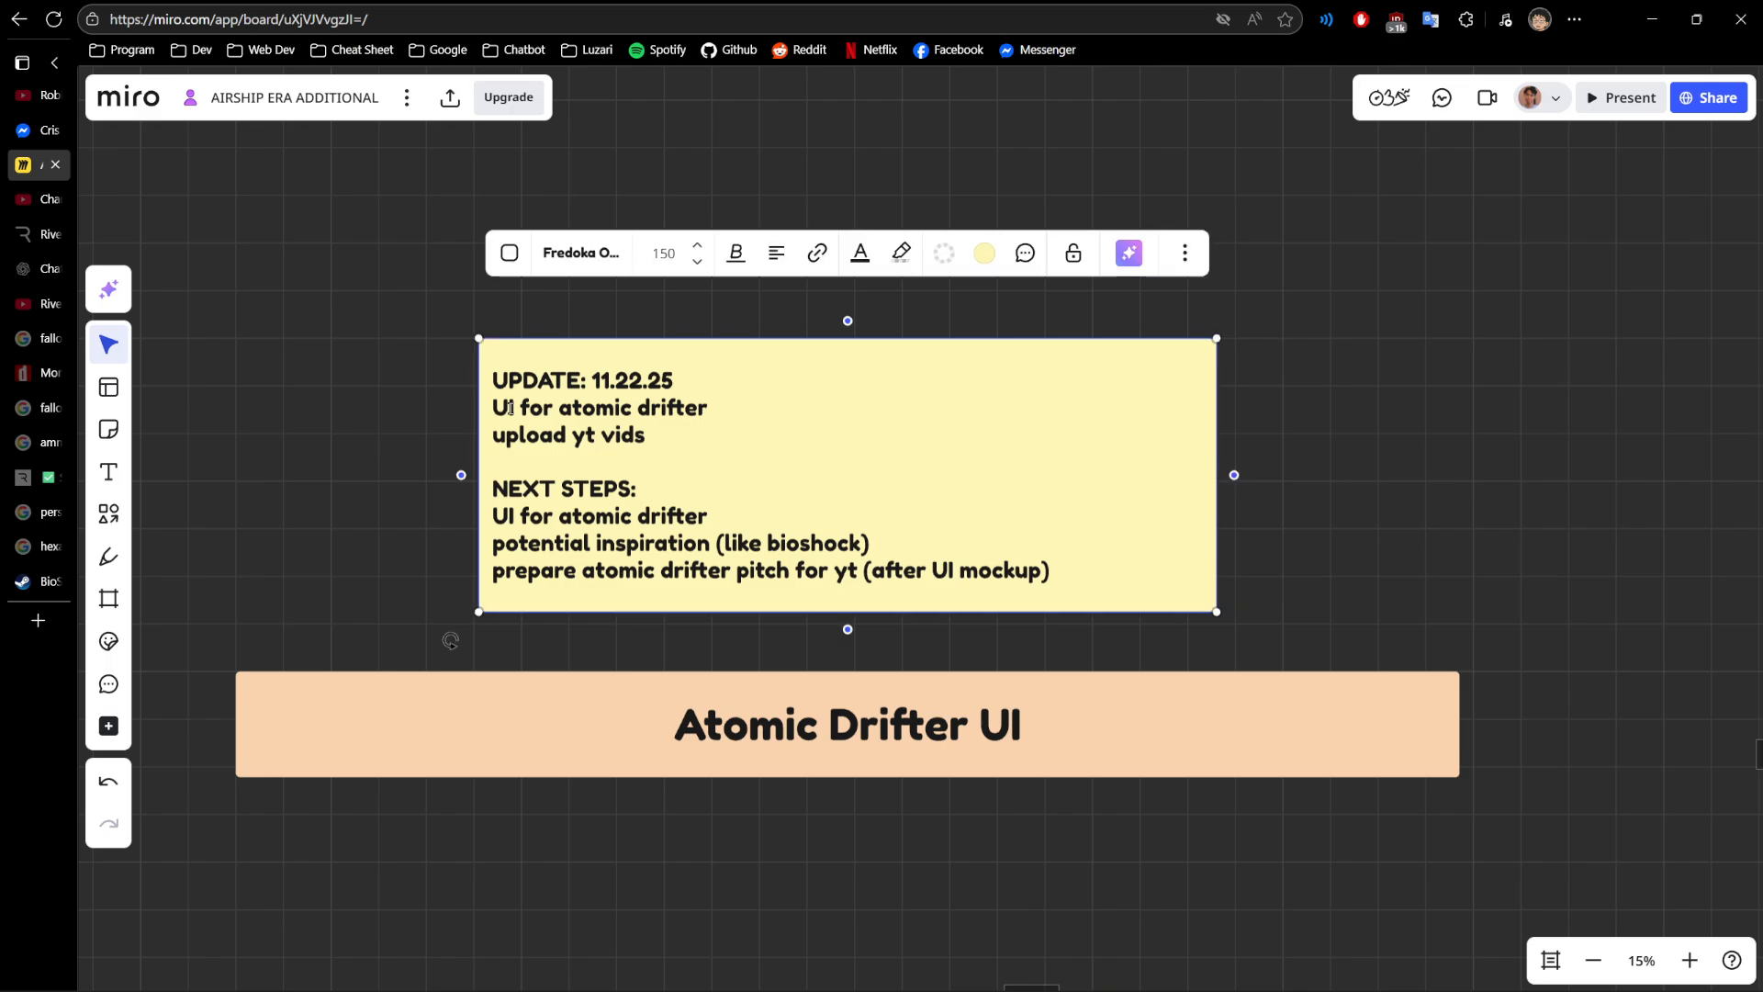
click(511, 408)
drag(493, 407, 718, 412)
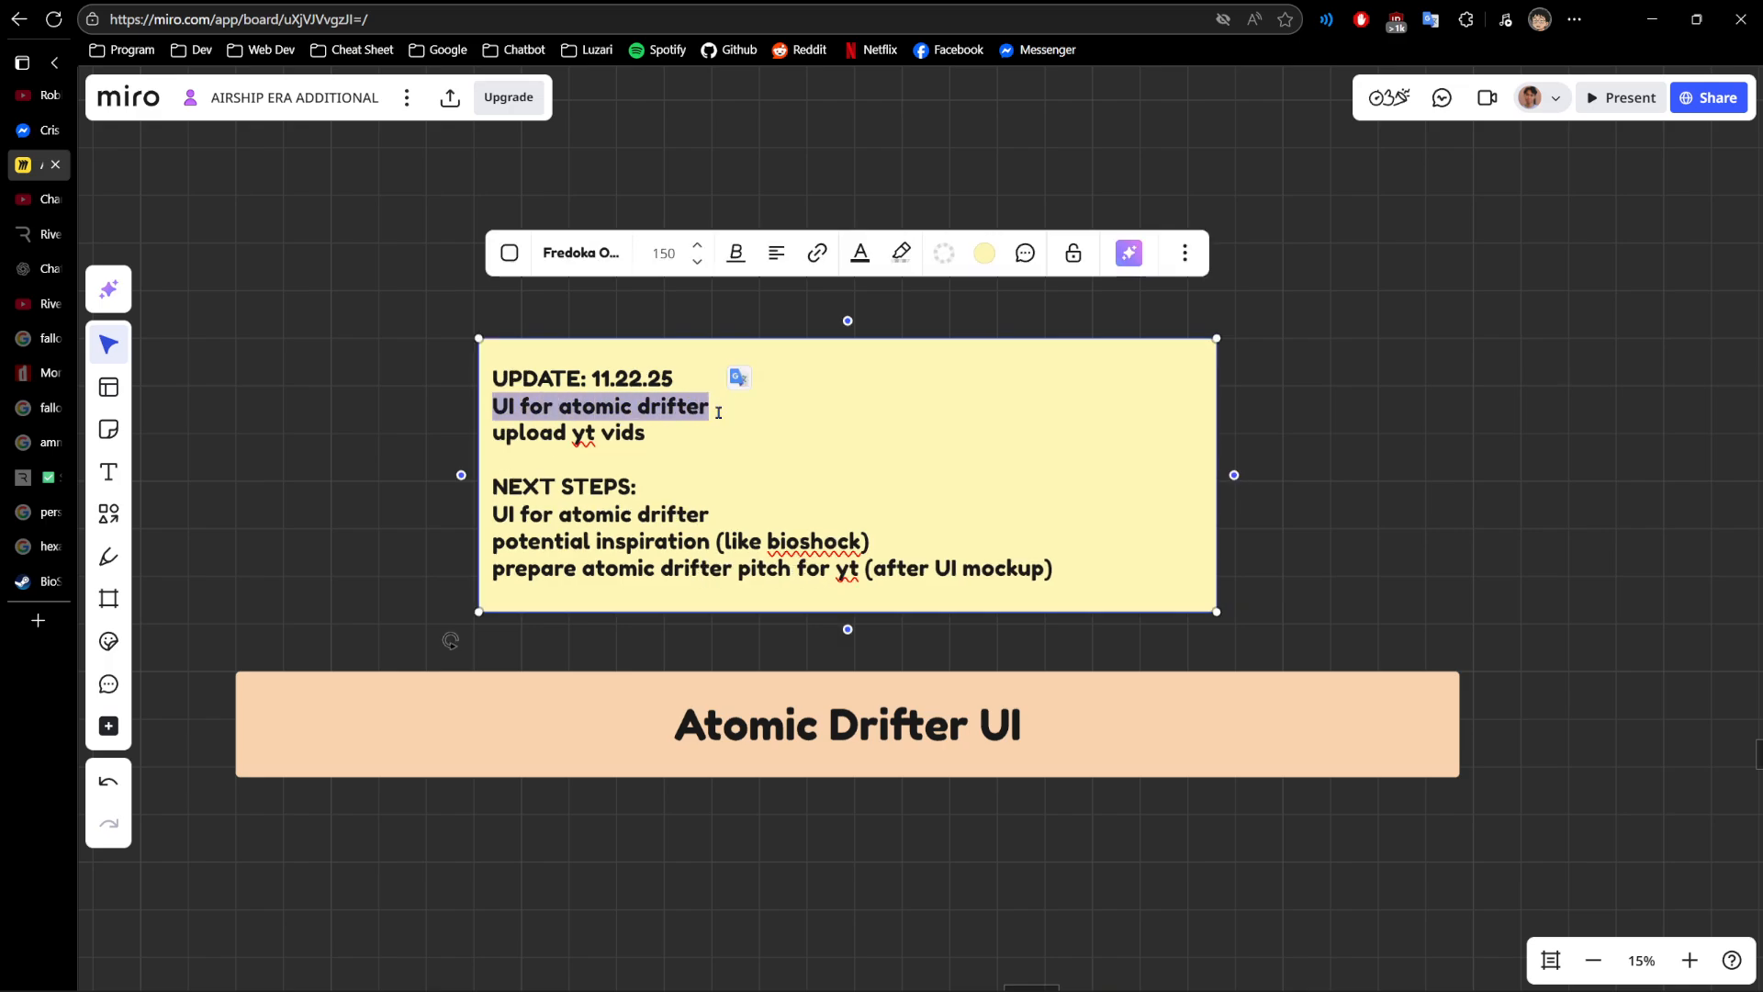
drag(494, 433, 650, 436)
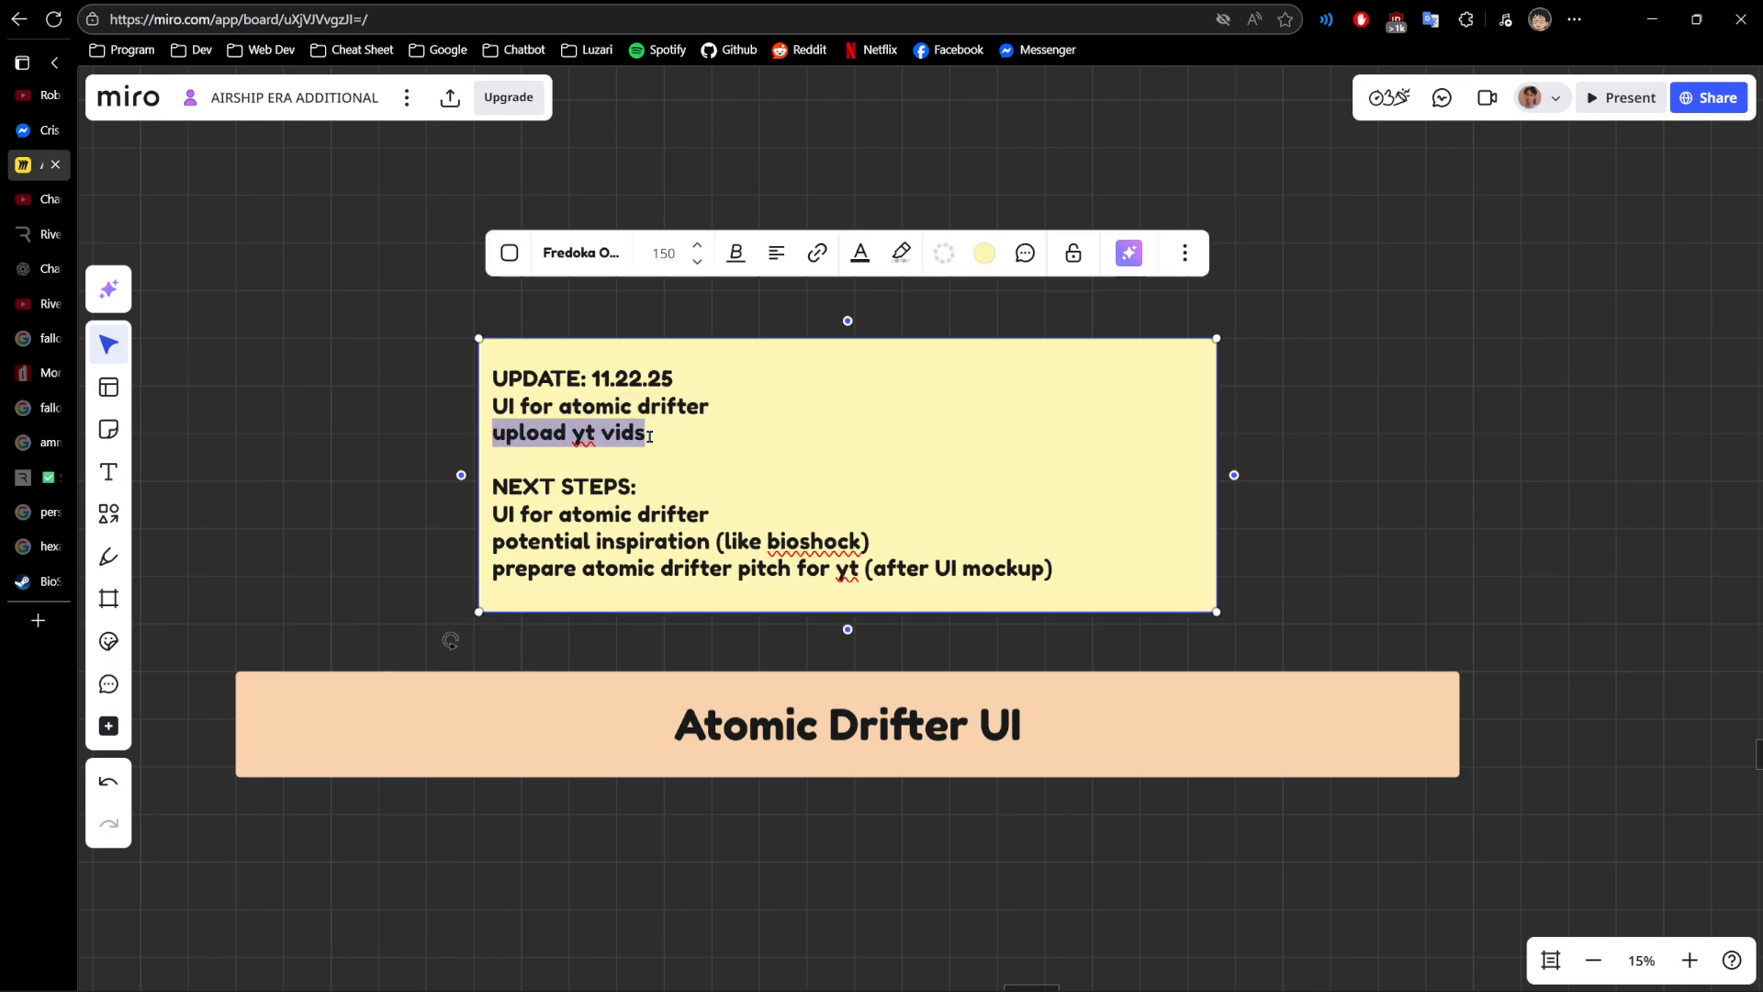
click(415, 423)
scroll(413, 421, up, 2)
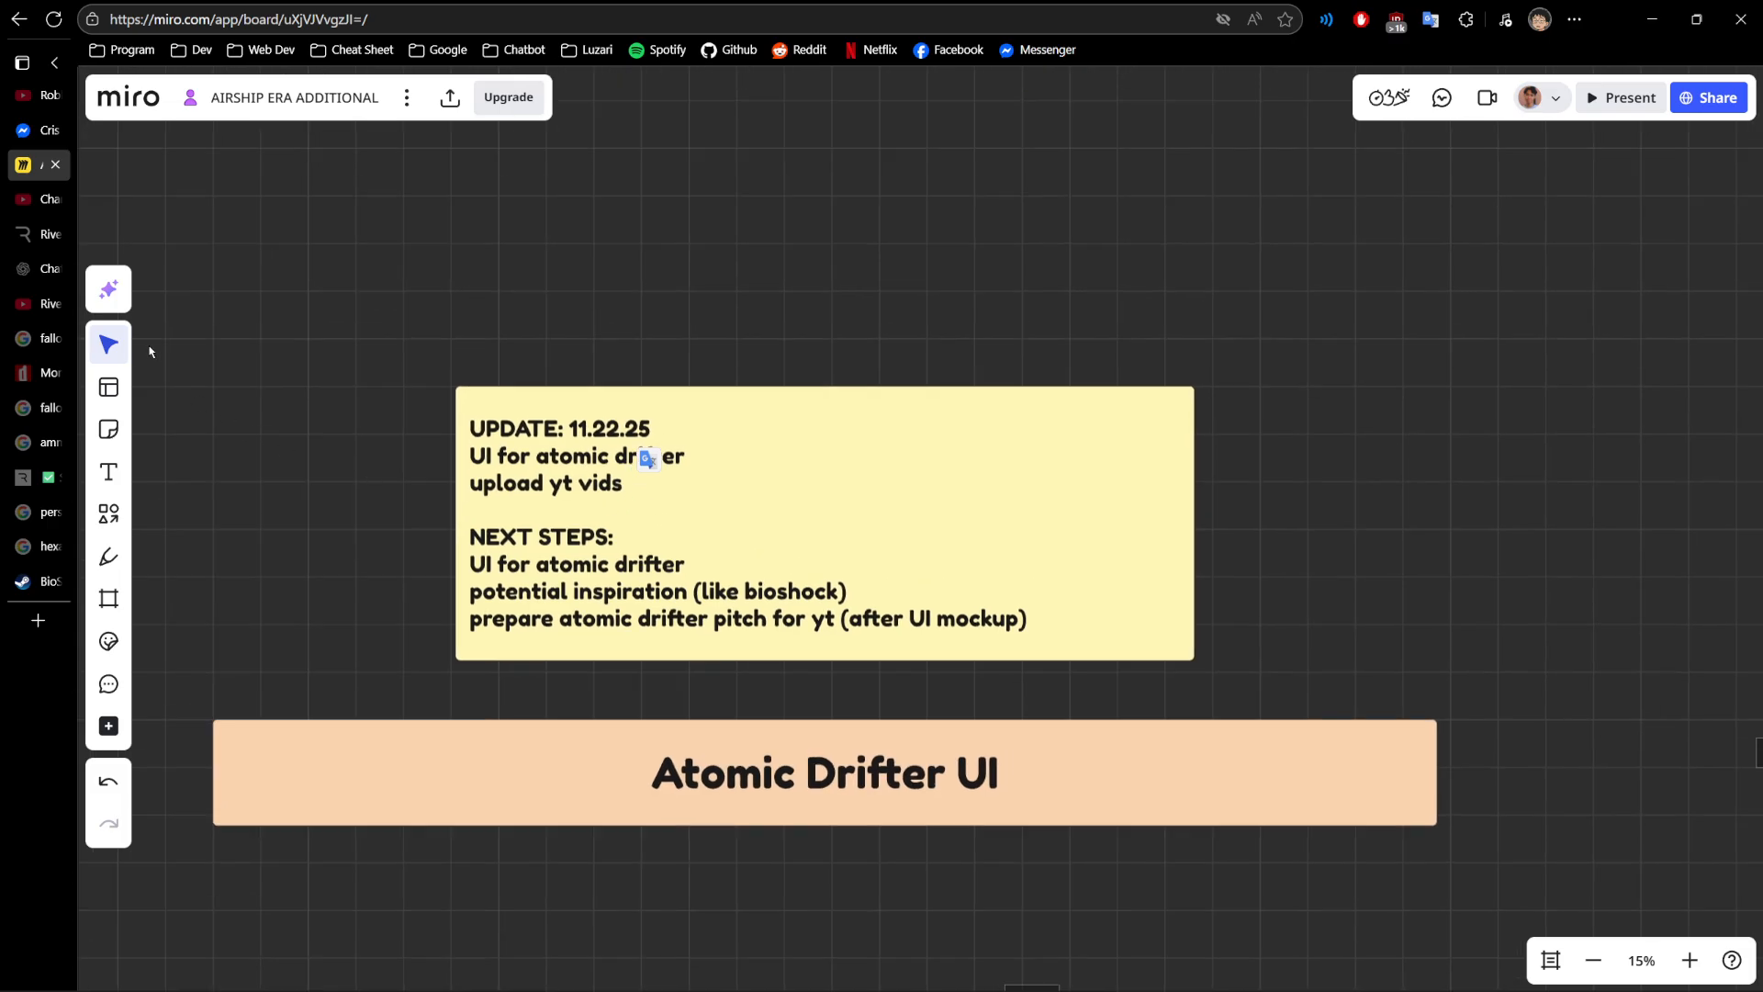
- Switch back to the Rive editor and examine the HUD mockup on the artboard, from the whole layout to the upper status panels
click(41, 233)
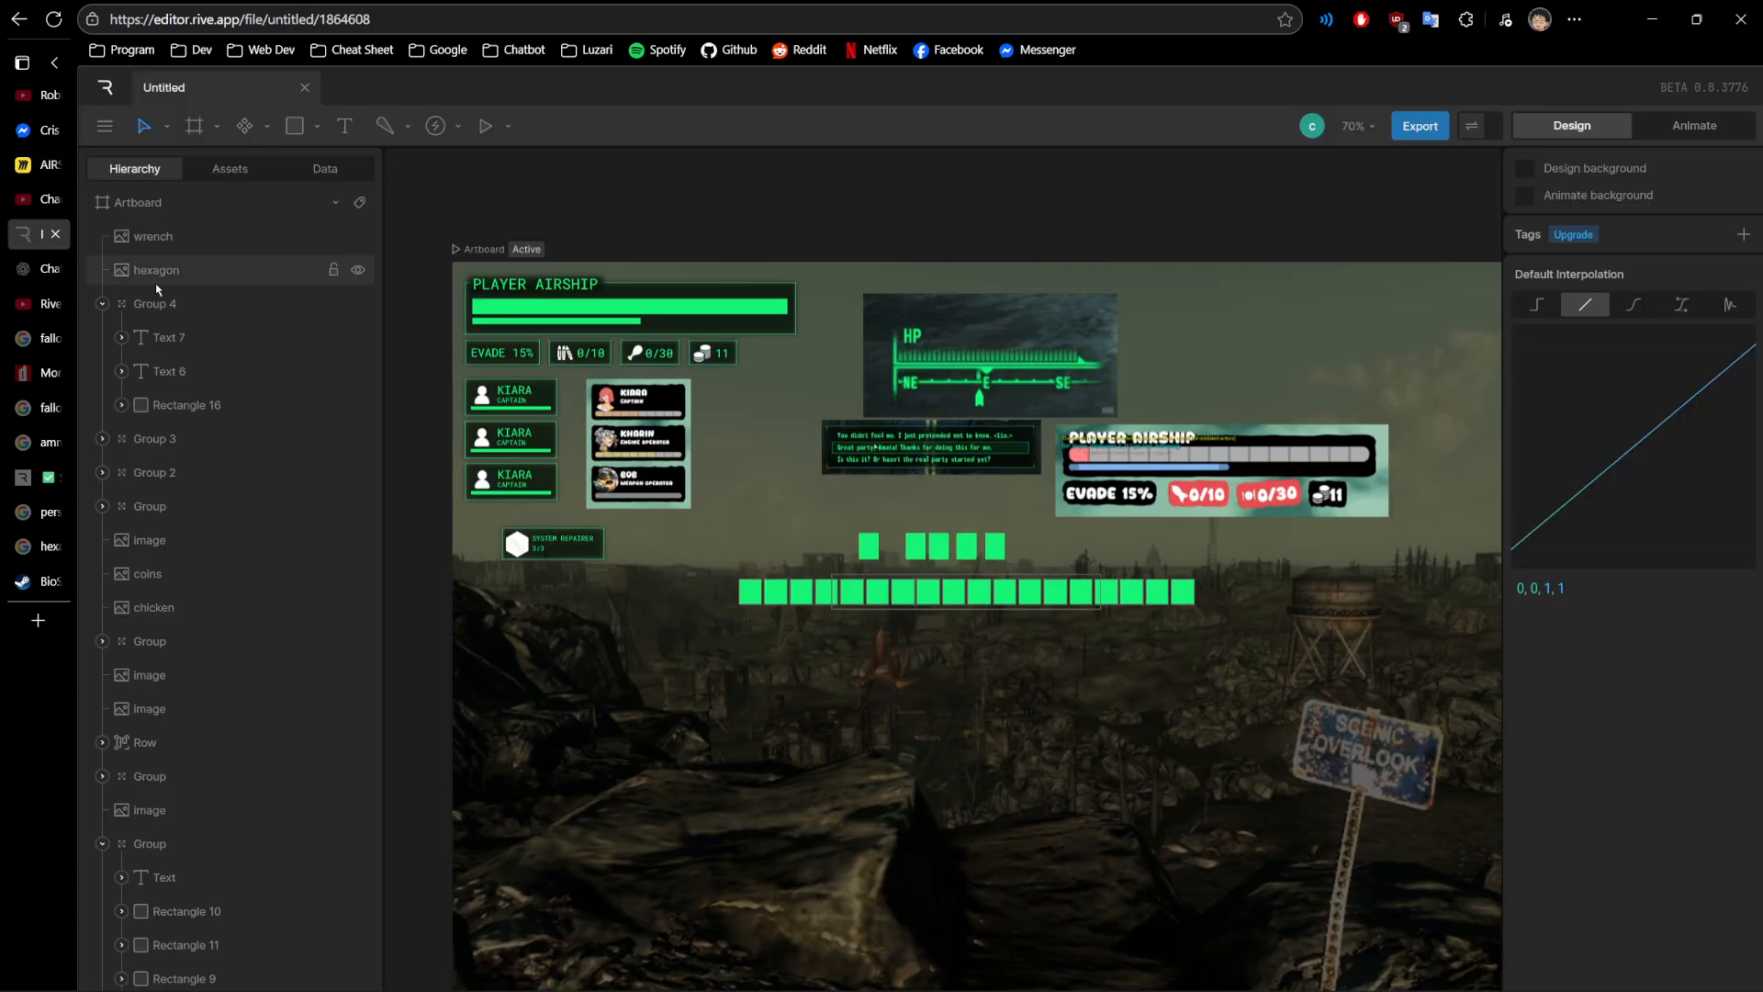
drag(427, 442, 355, 442)
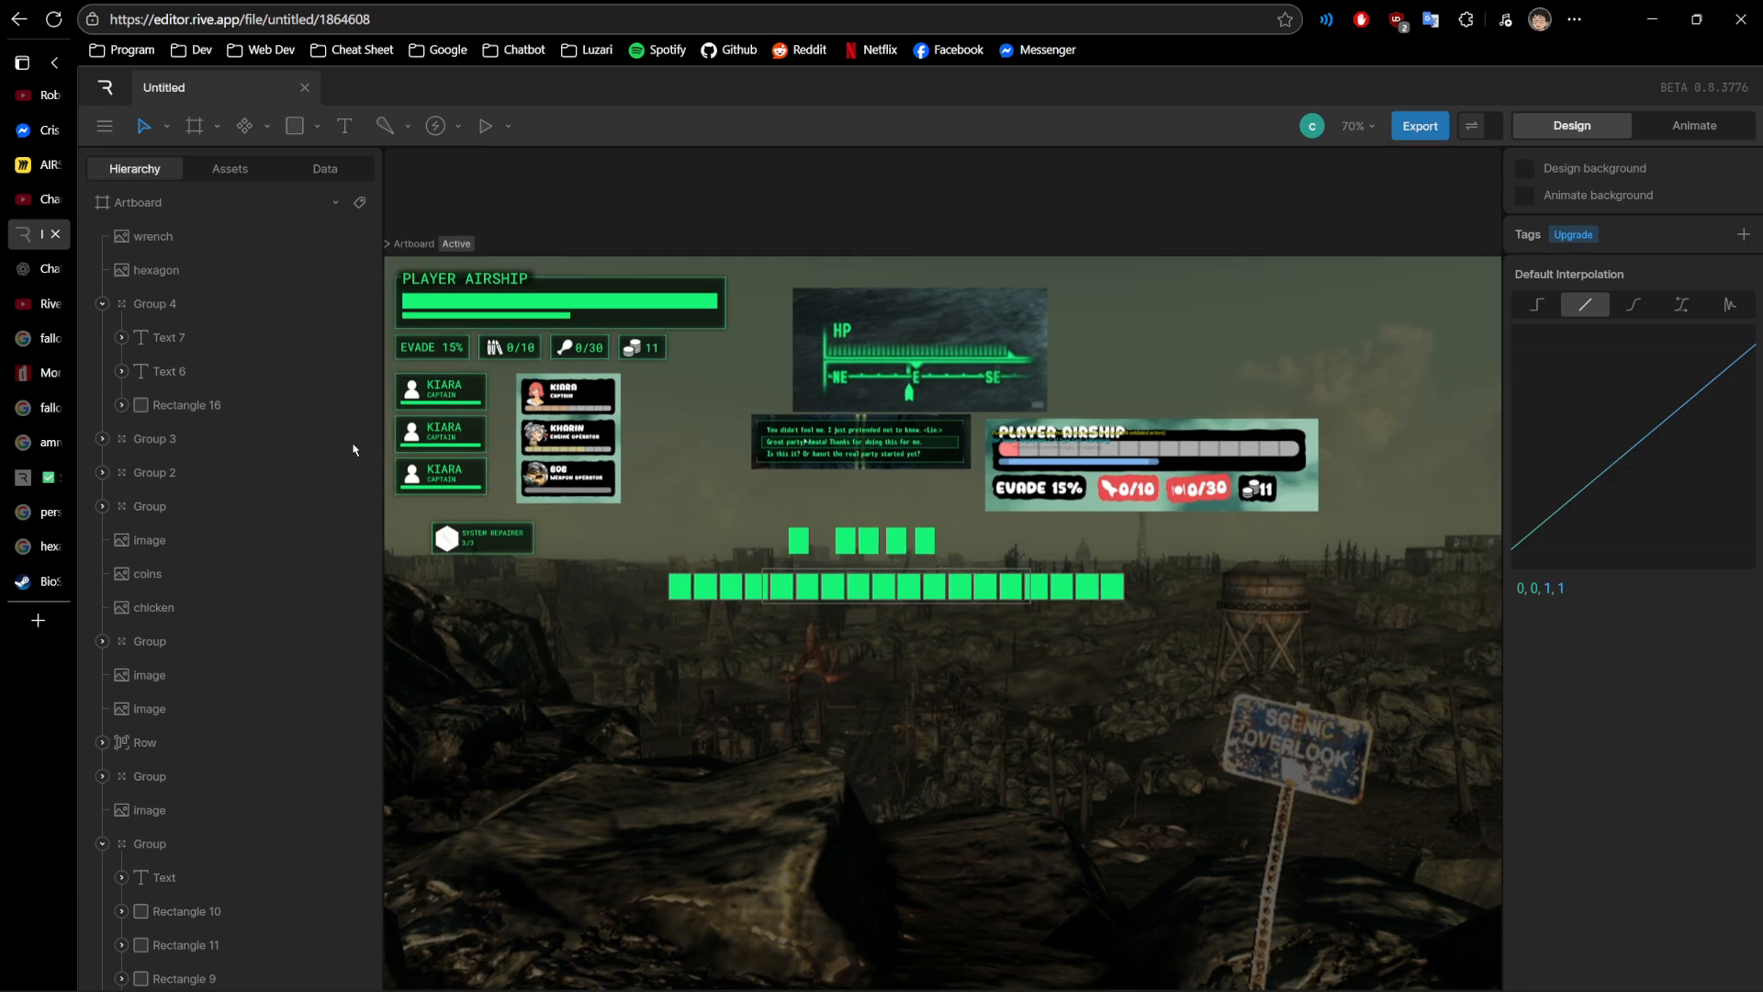
scroll(492, 551, down, 3)
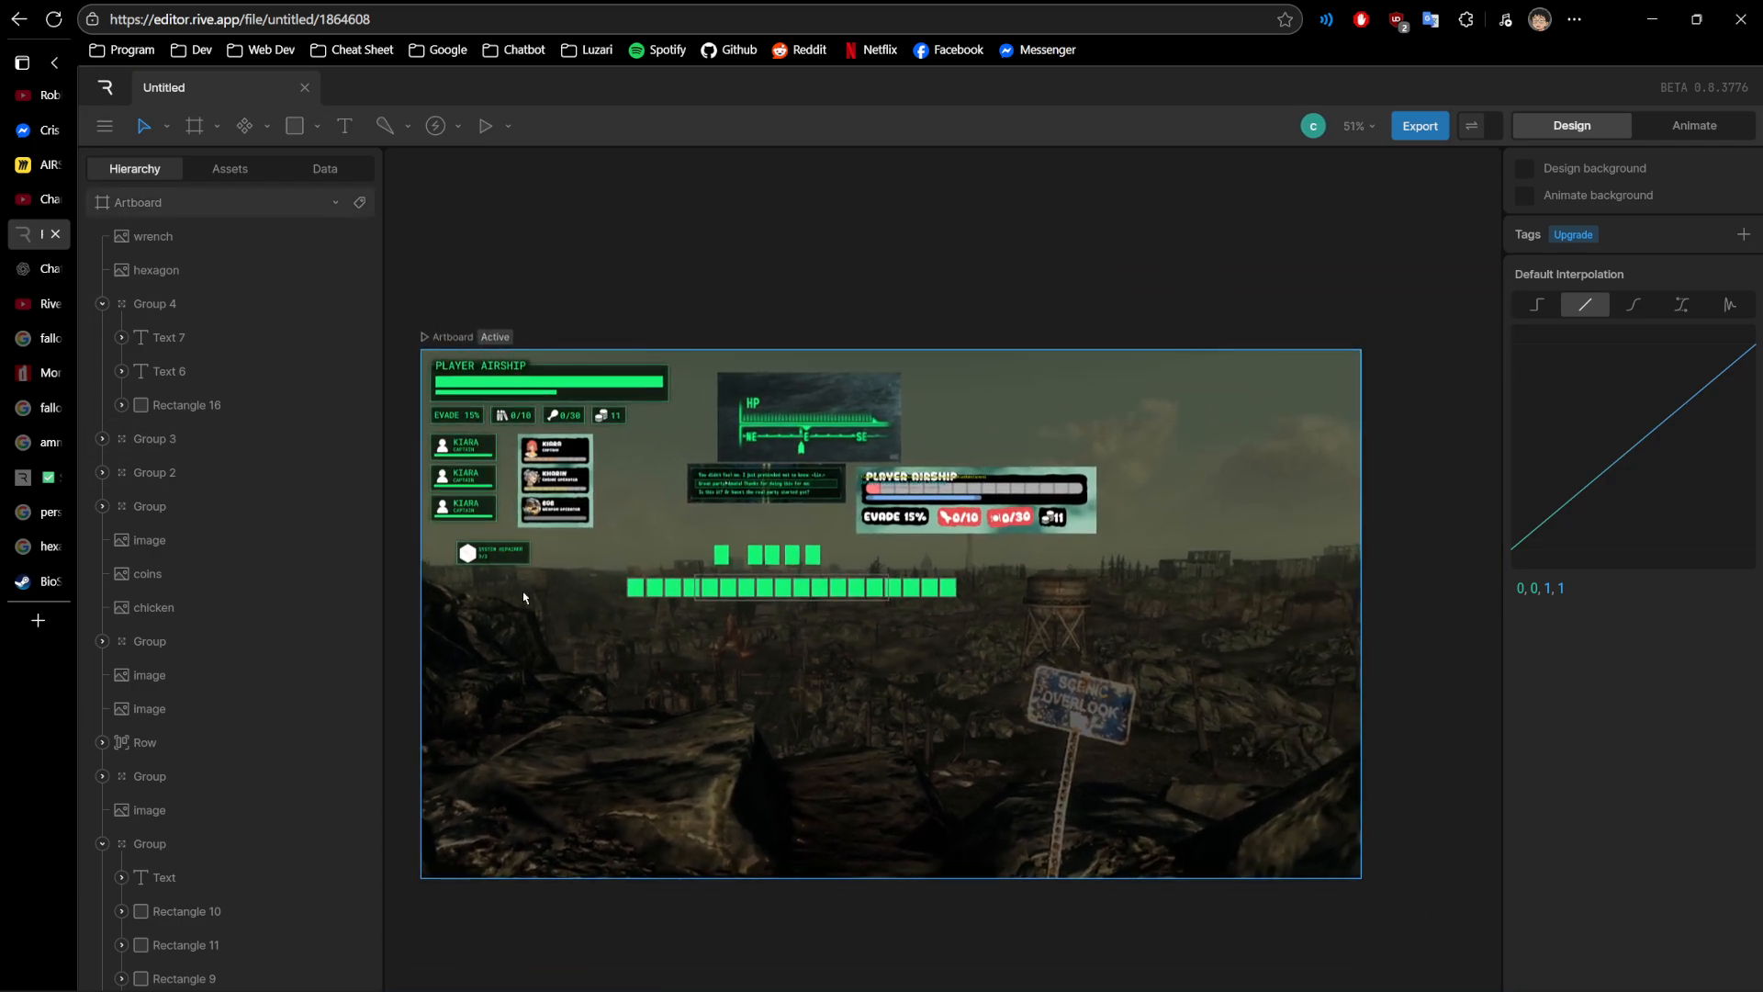
drag(492, 282, 524, 260)
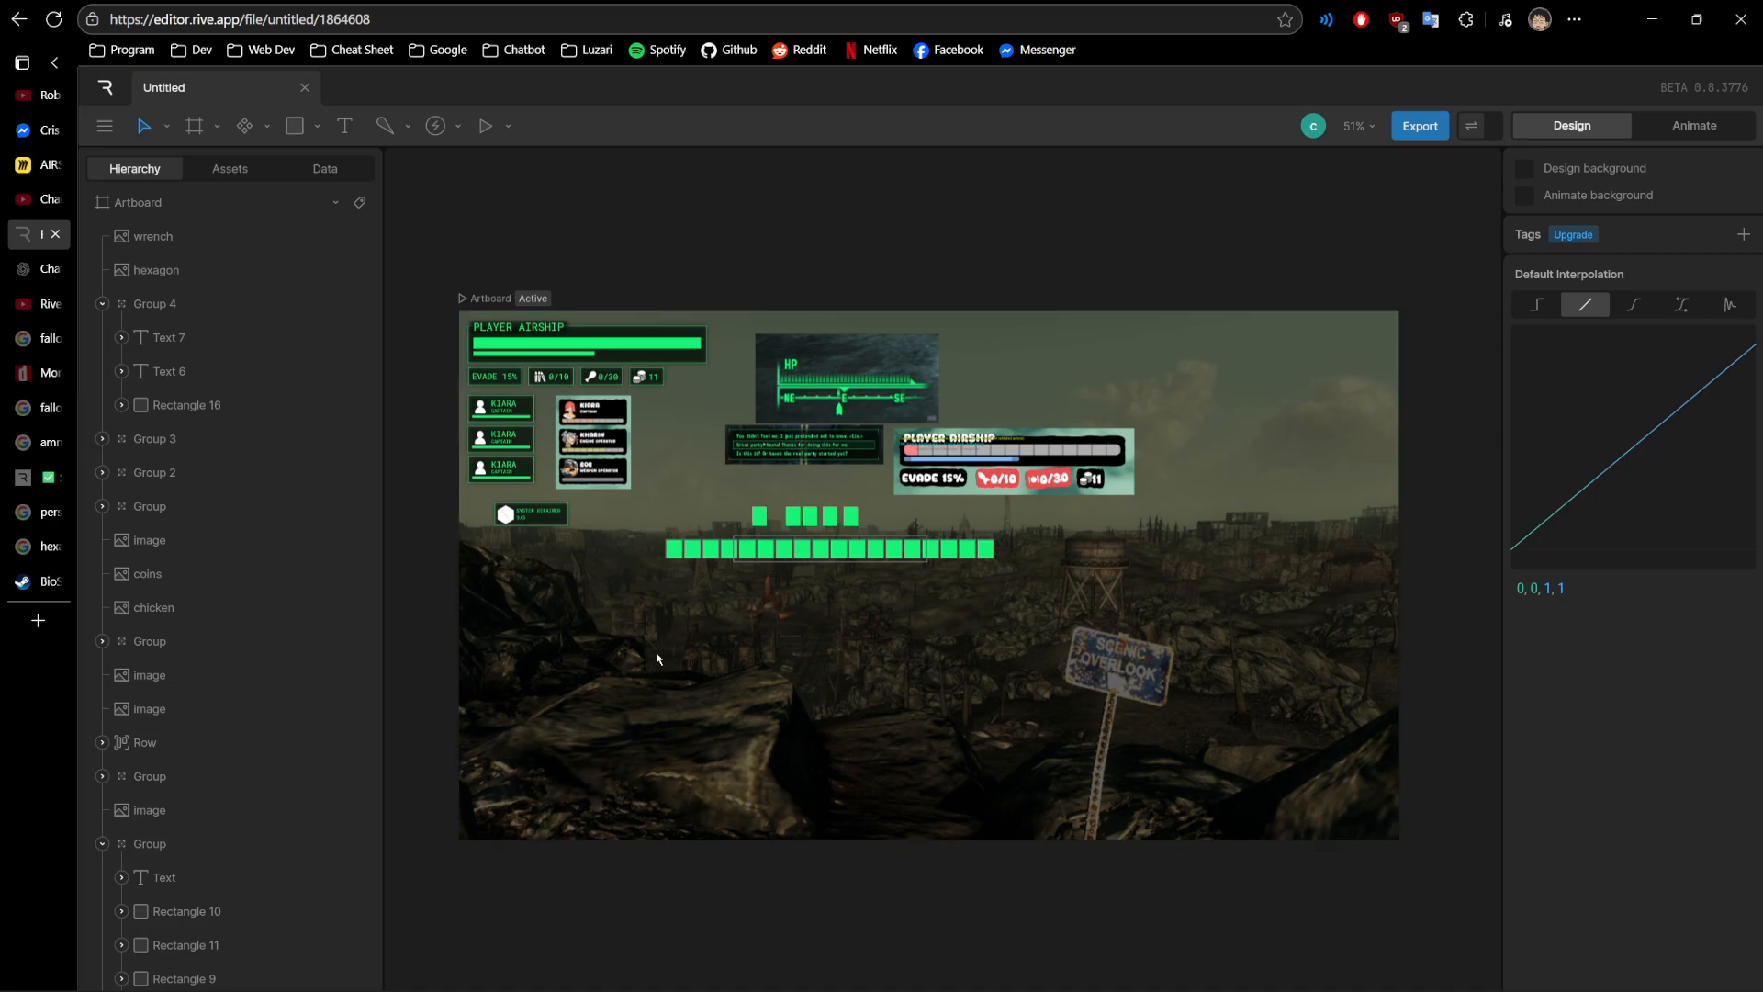
scroll(554, 545, up, 1)
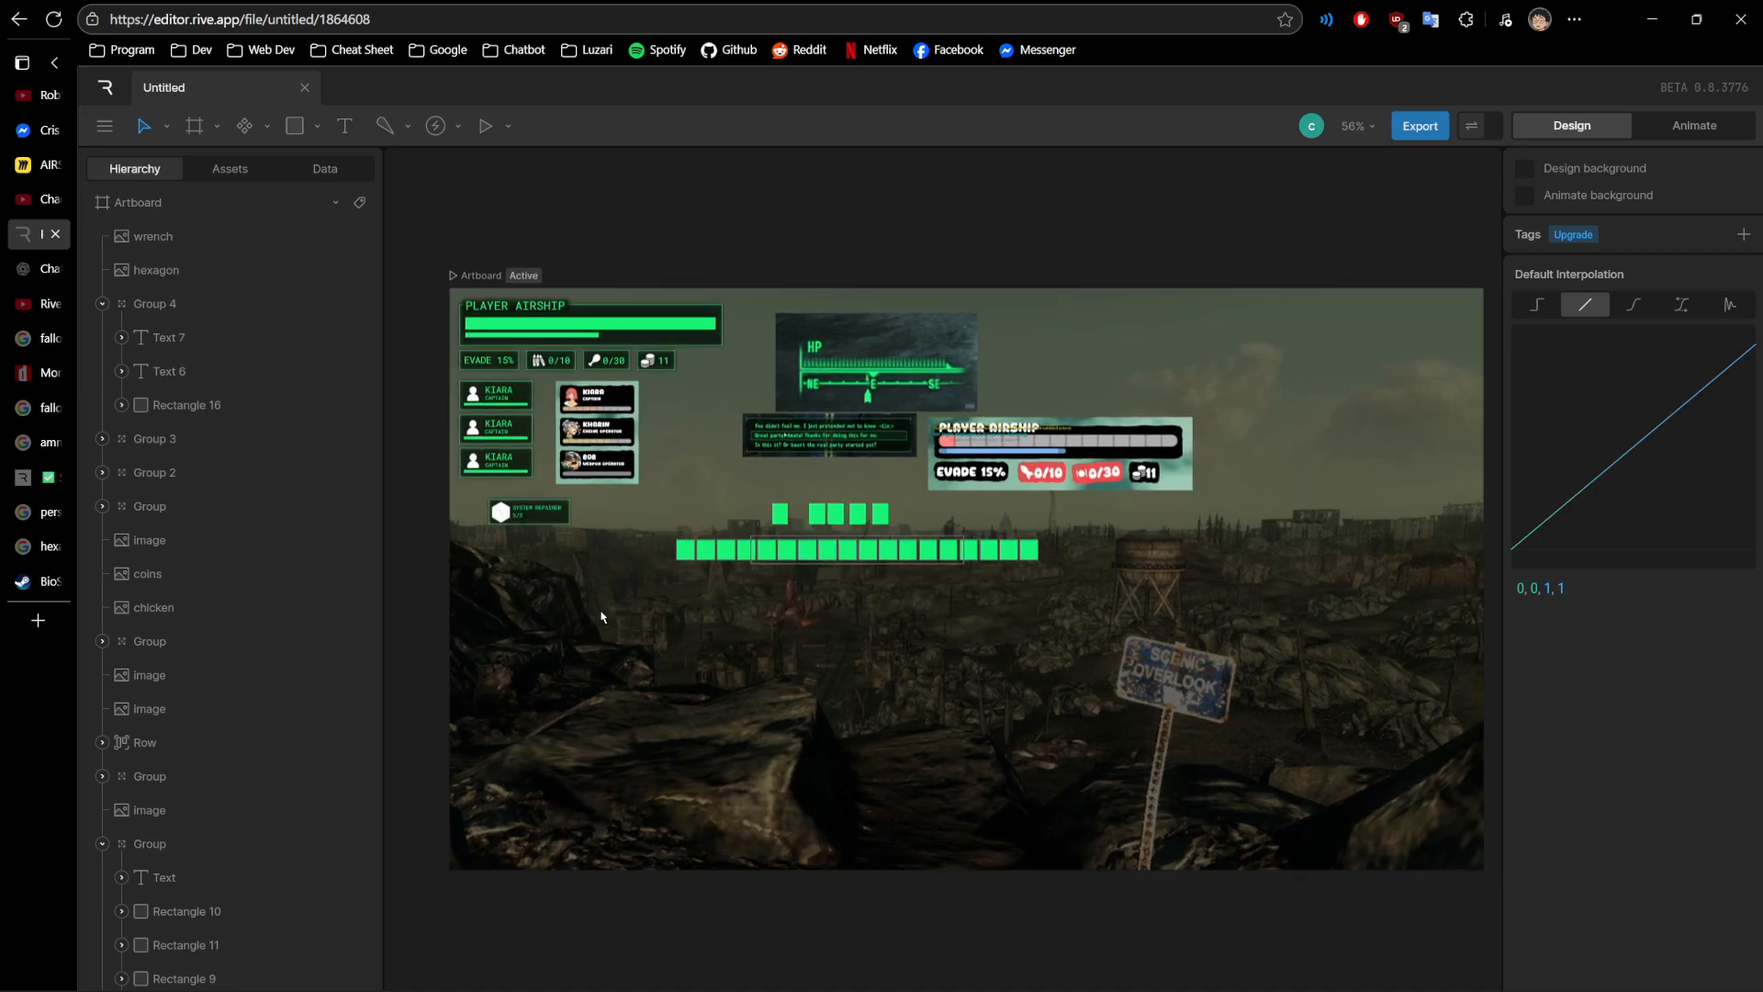
drag(422, 598, 524, 678)
scroll(527, 653, up, 5)
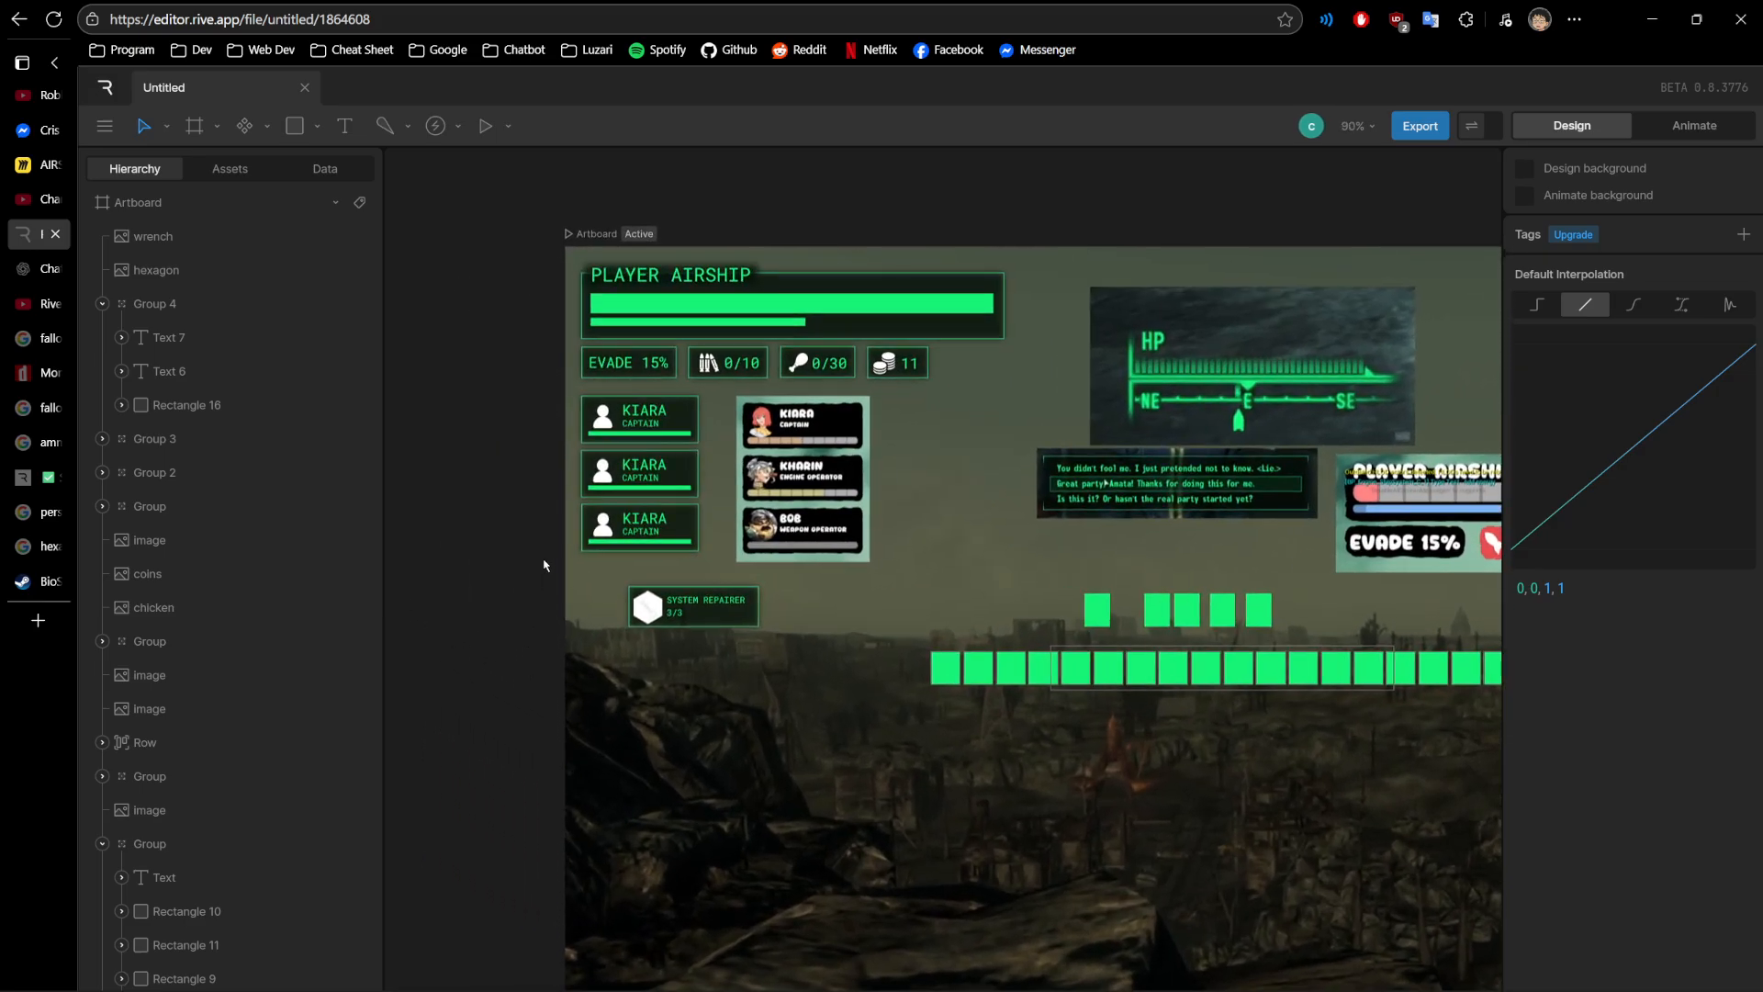
drag(503, 529, 496, 541)
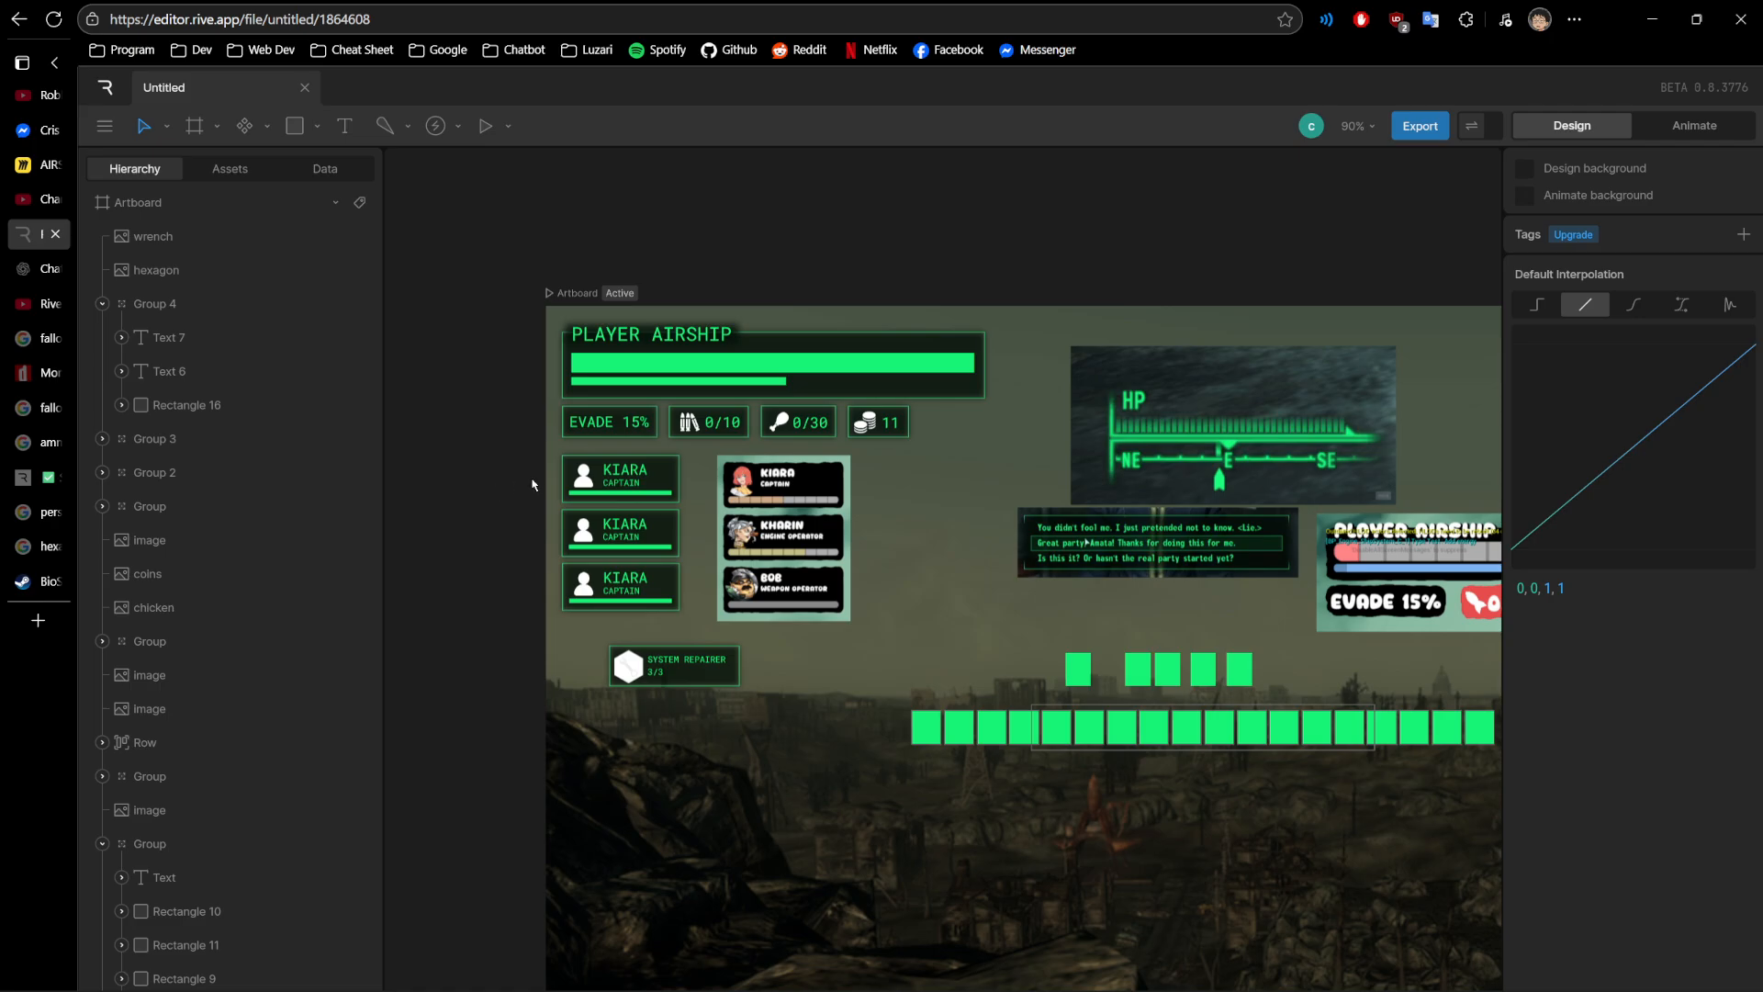
scroll(561, 501, up, 4)
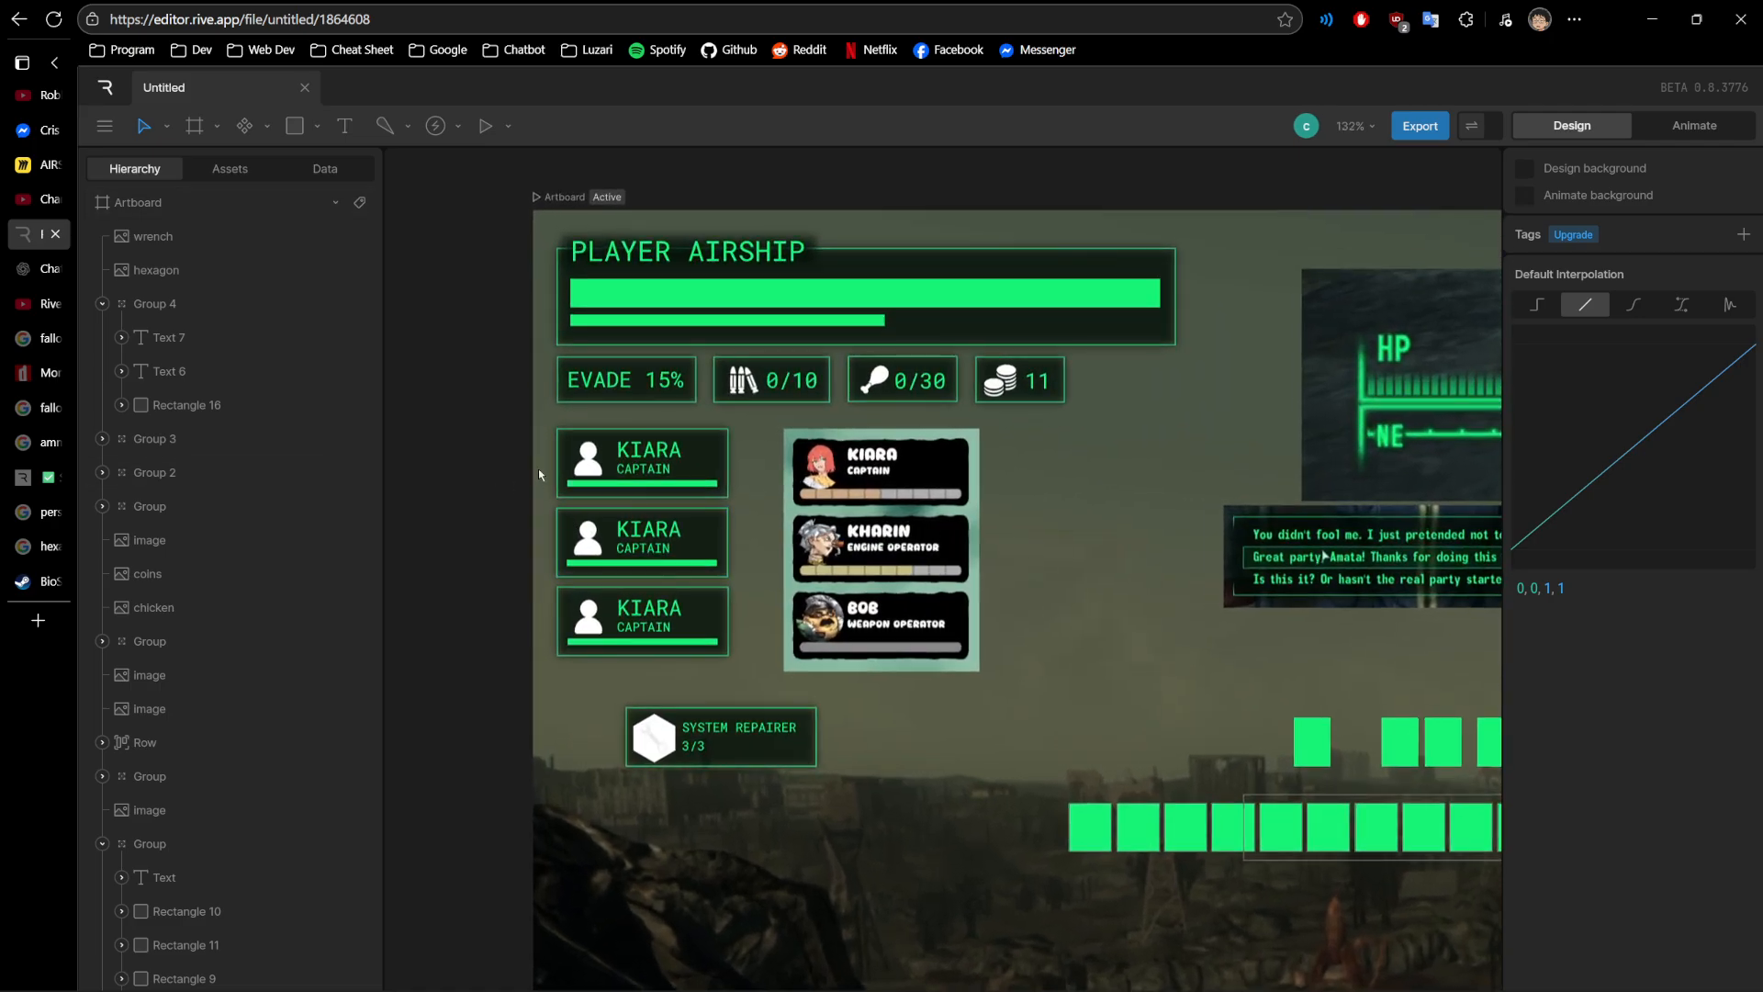
scroll(444, 417, up, 2)
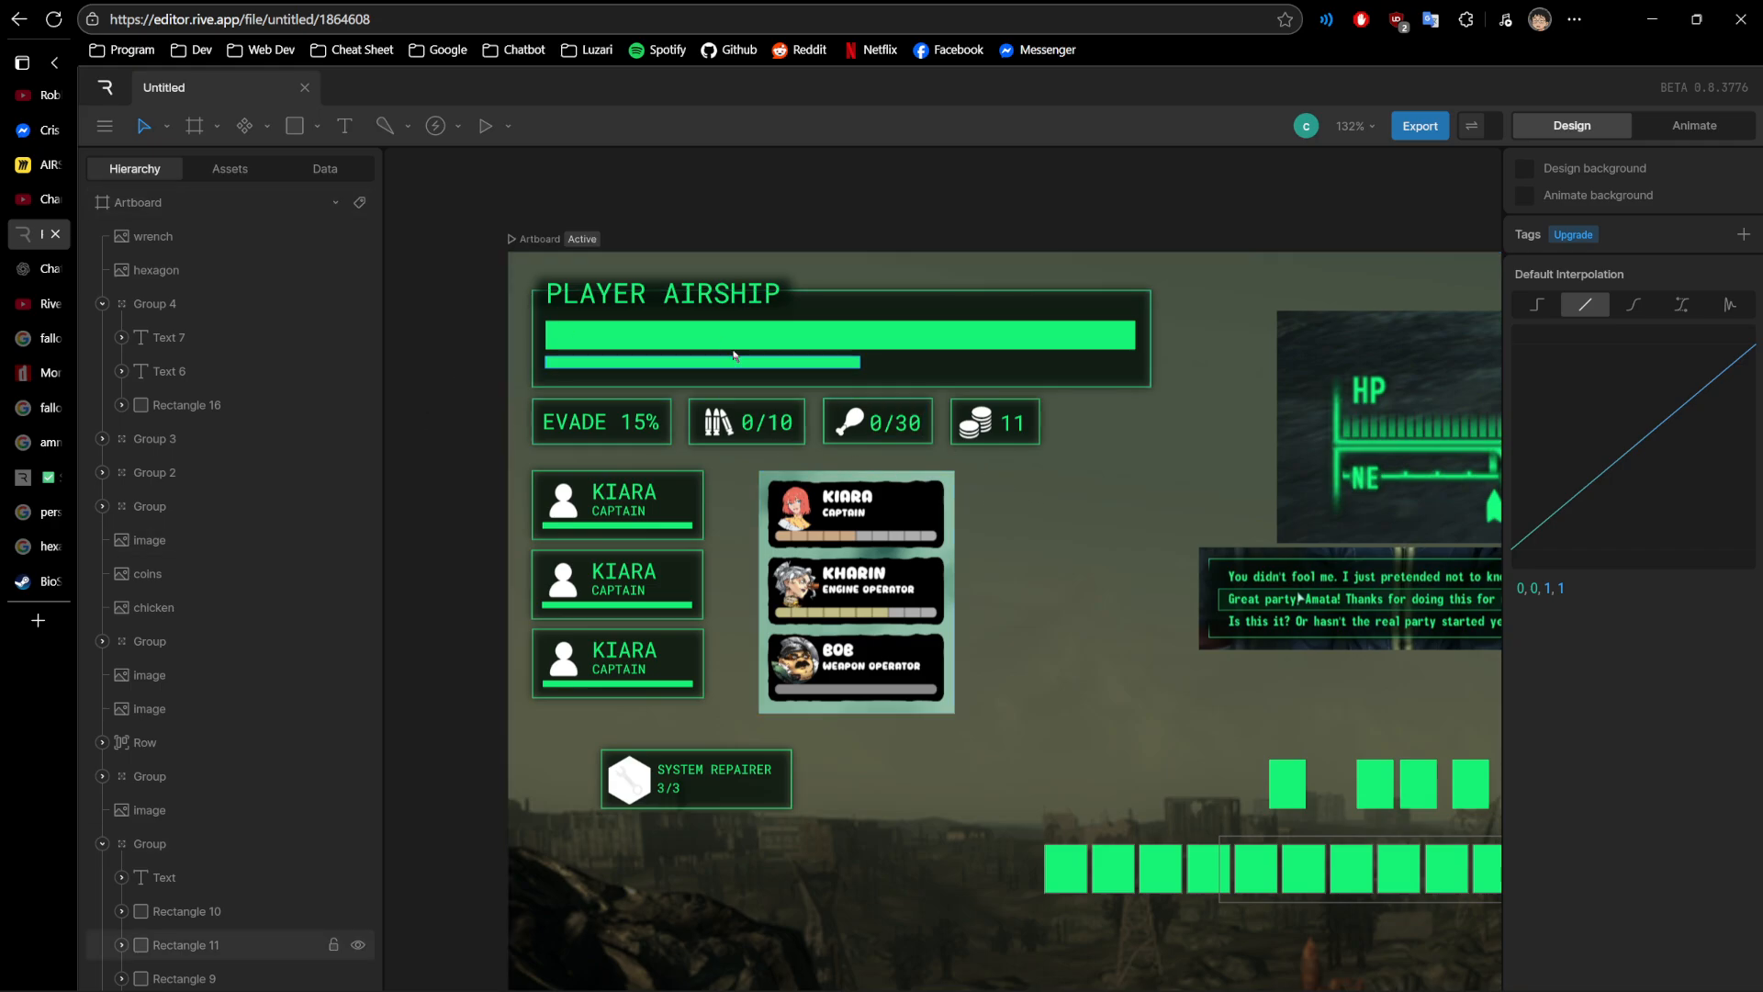
scroll(925, 391, up, 5)
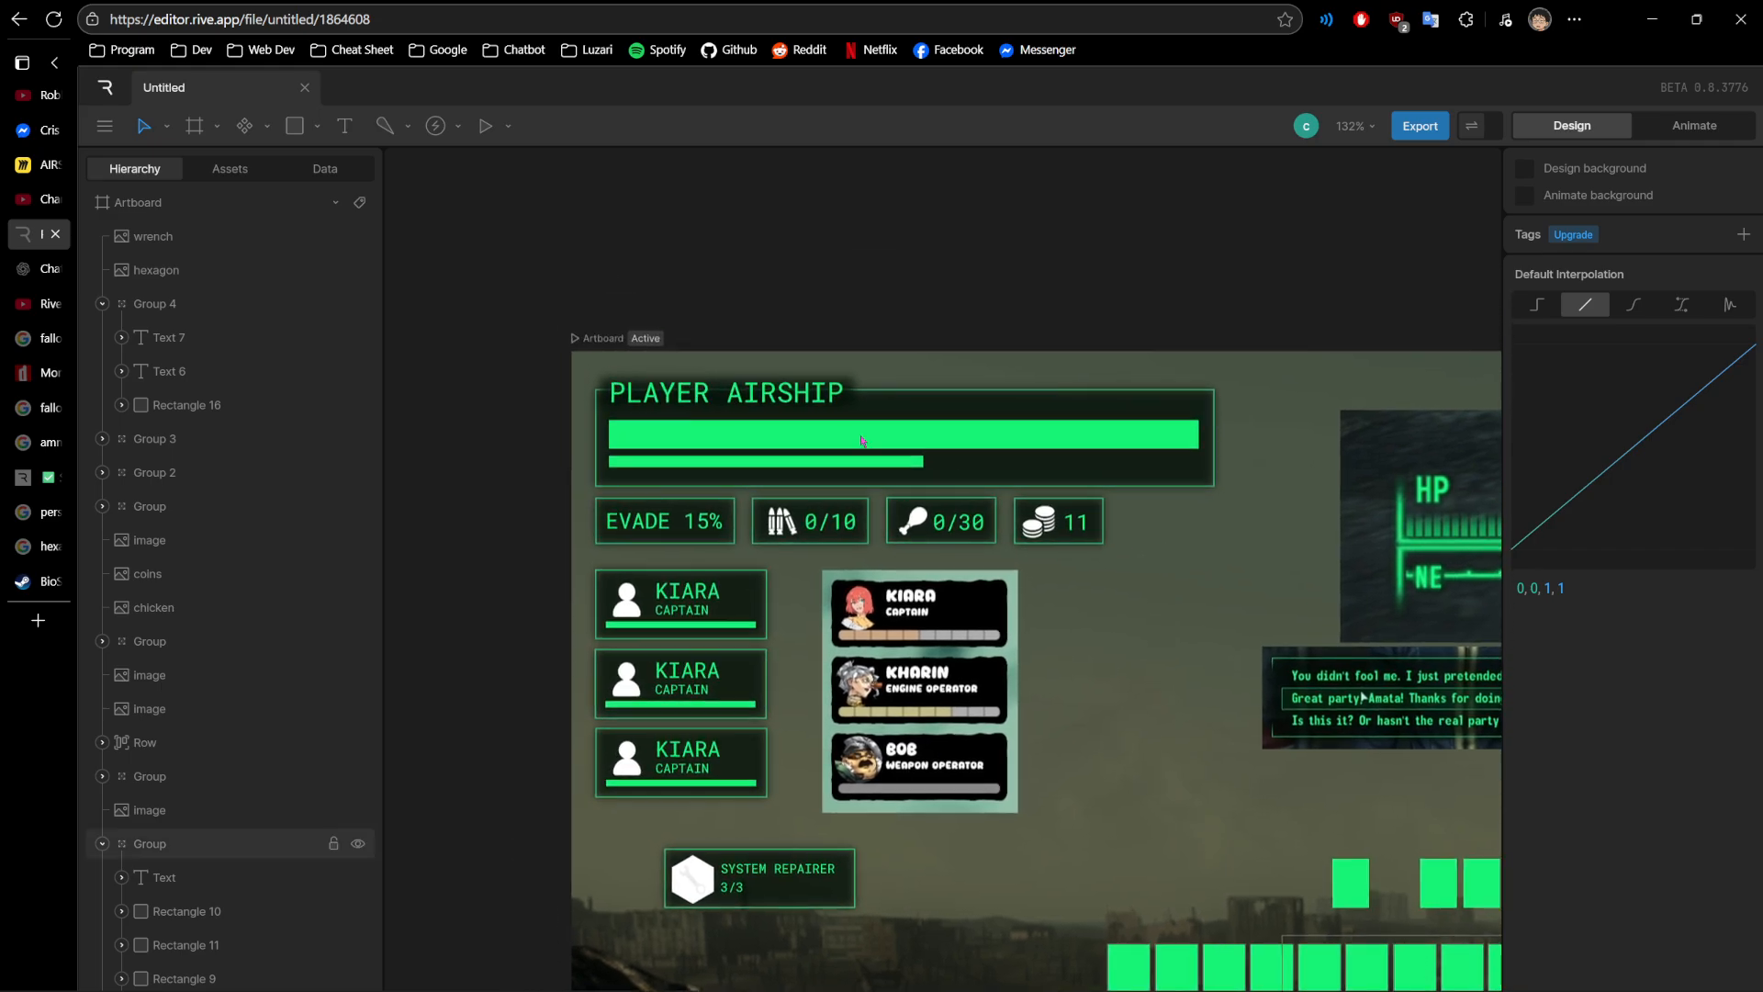
- Inspect the large bar and the thin bar in the PLAYER AIRSHIP panel by selecting each in turn
click(927, 450)
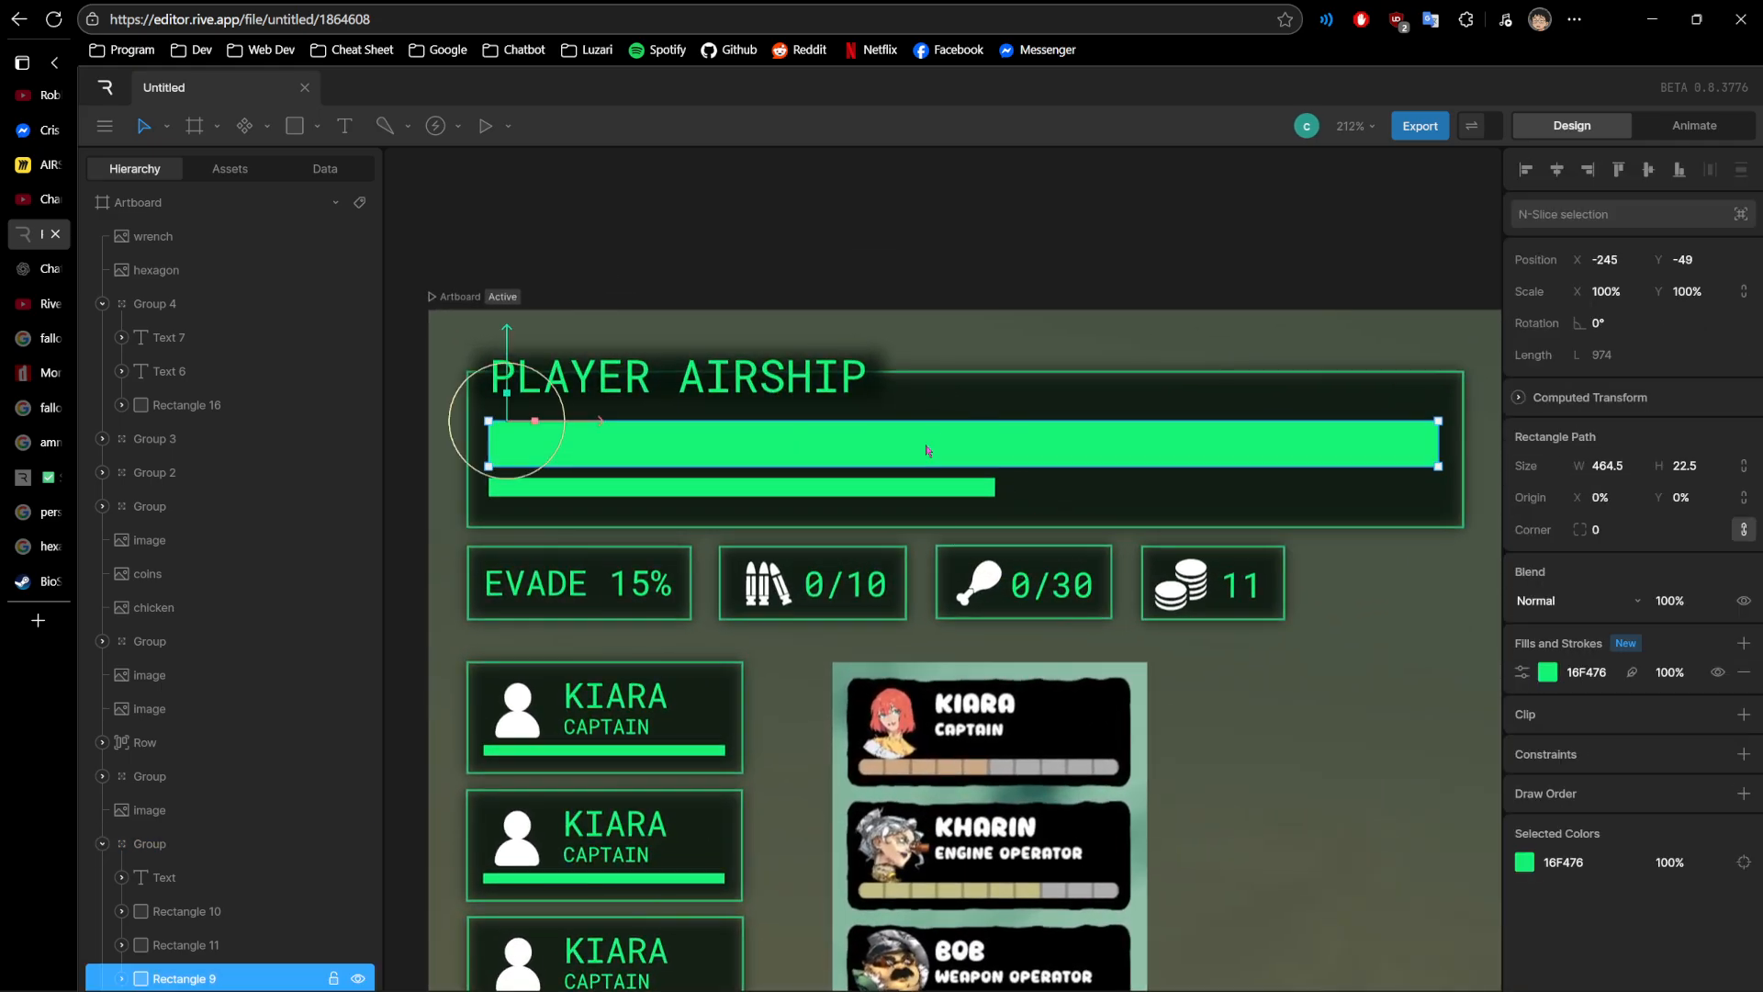
click(795, 490)
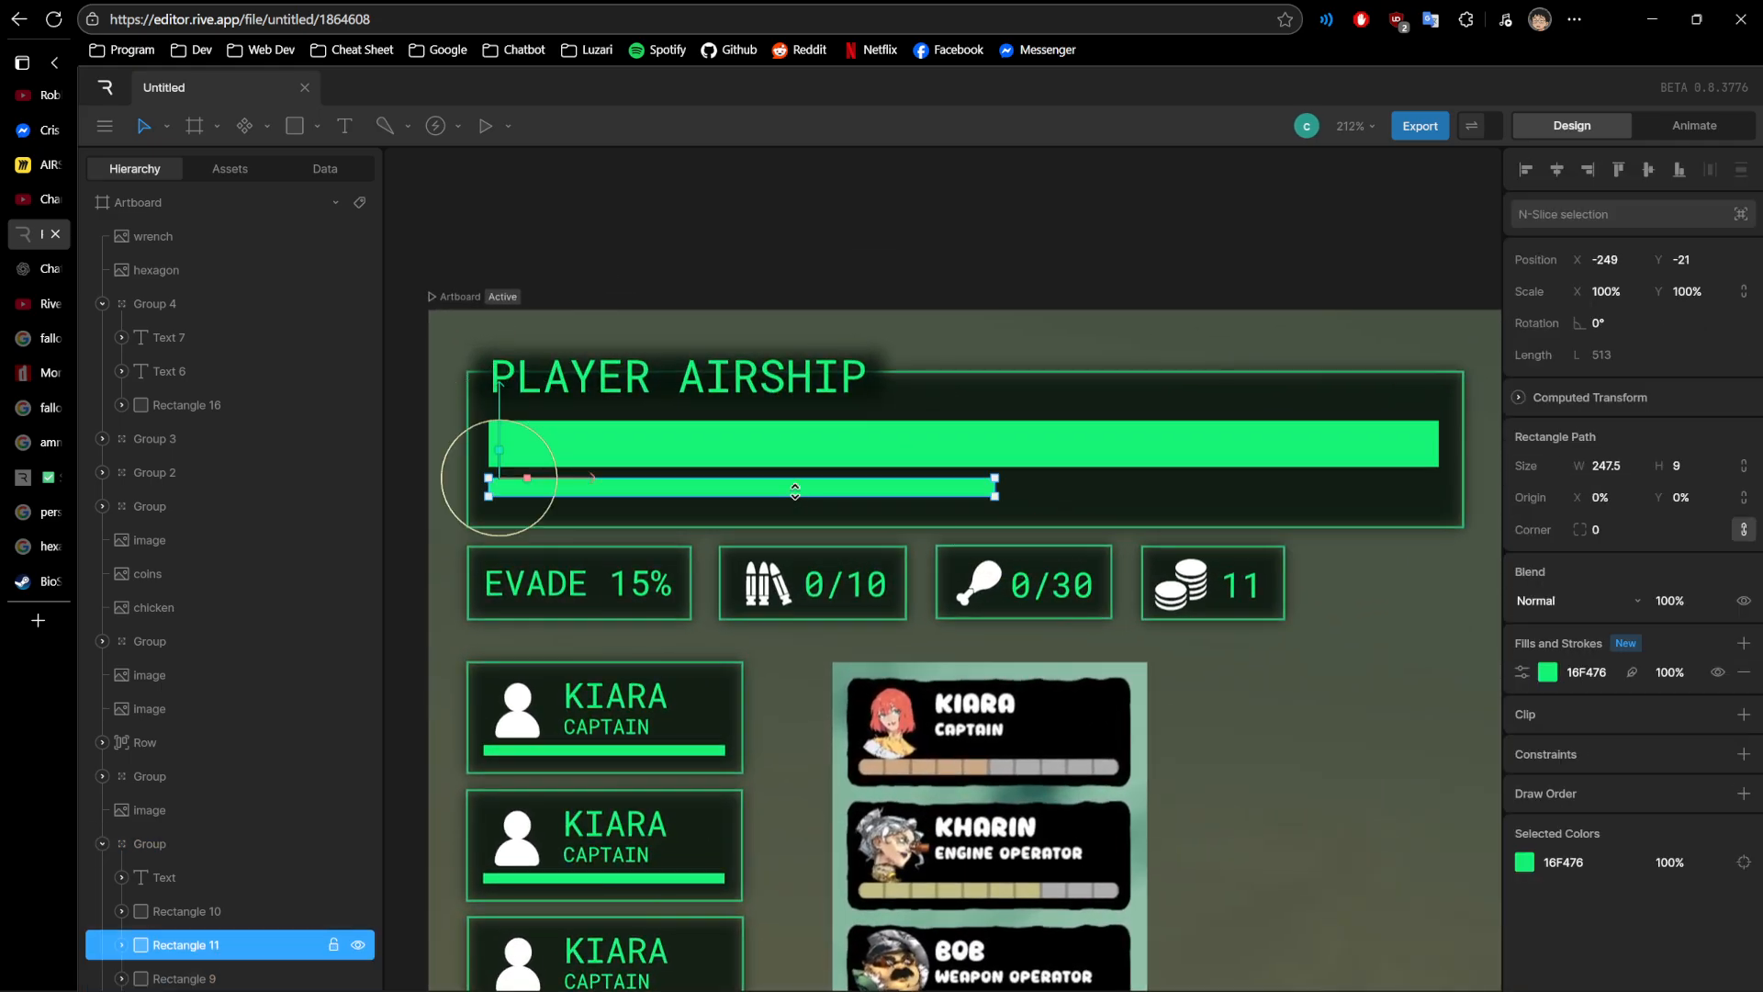
click(709, 451)
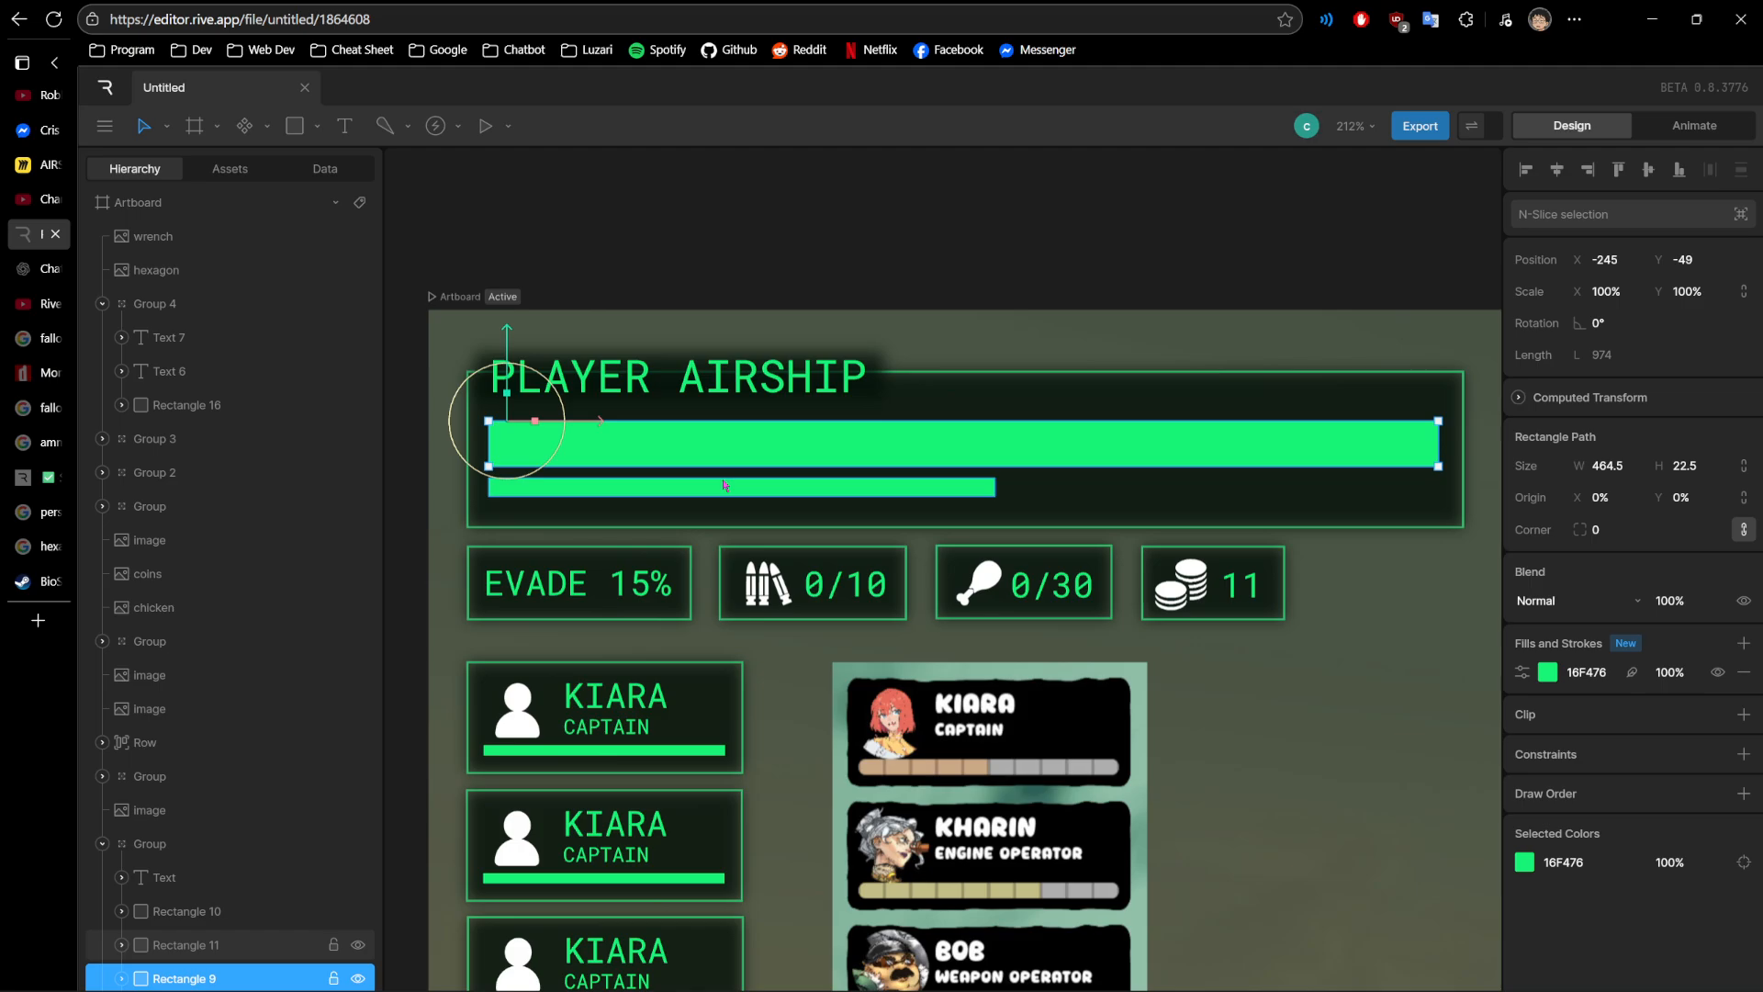
click(723, 486)
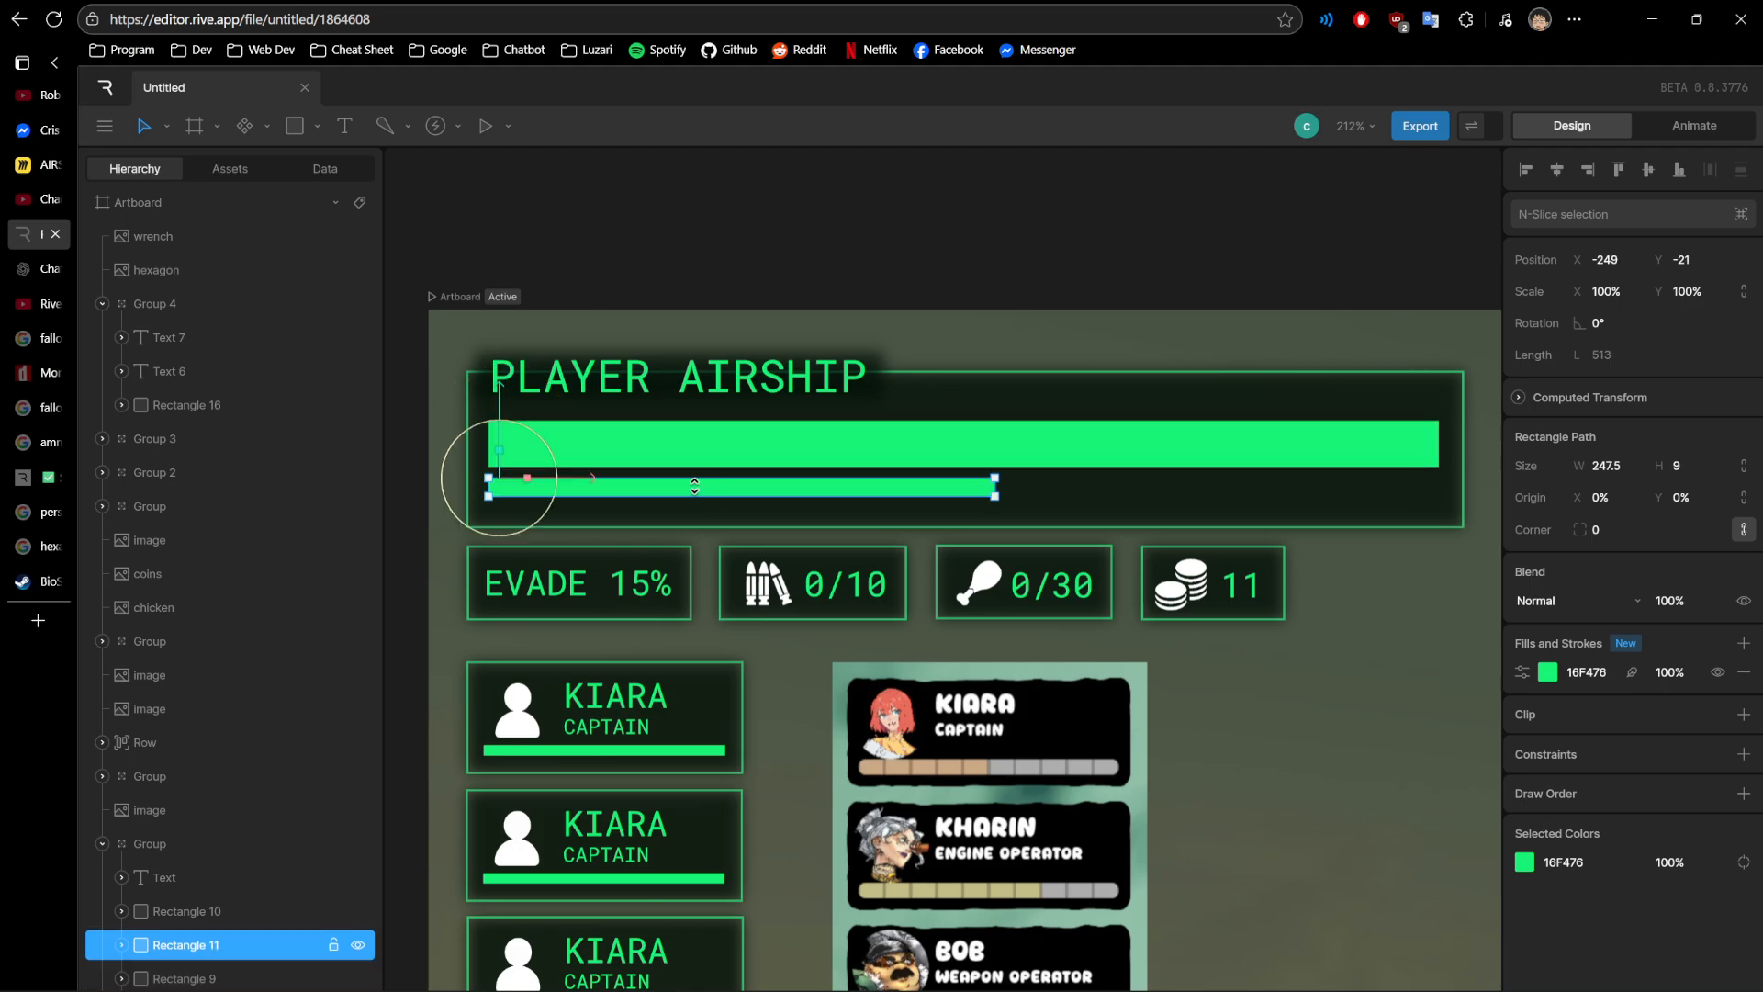
- Compare the green PLAYER AIRSHIP panel with the older airship status screenshot placed on the artboard
scroll(698, 464, right, 15)
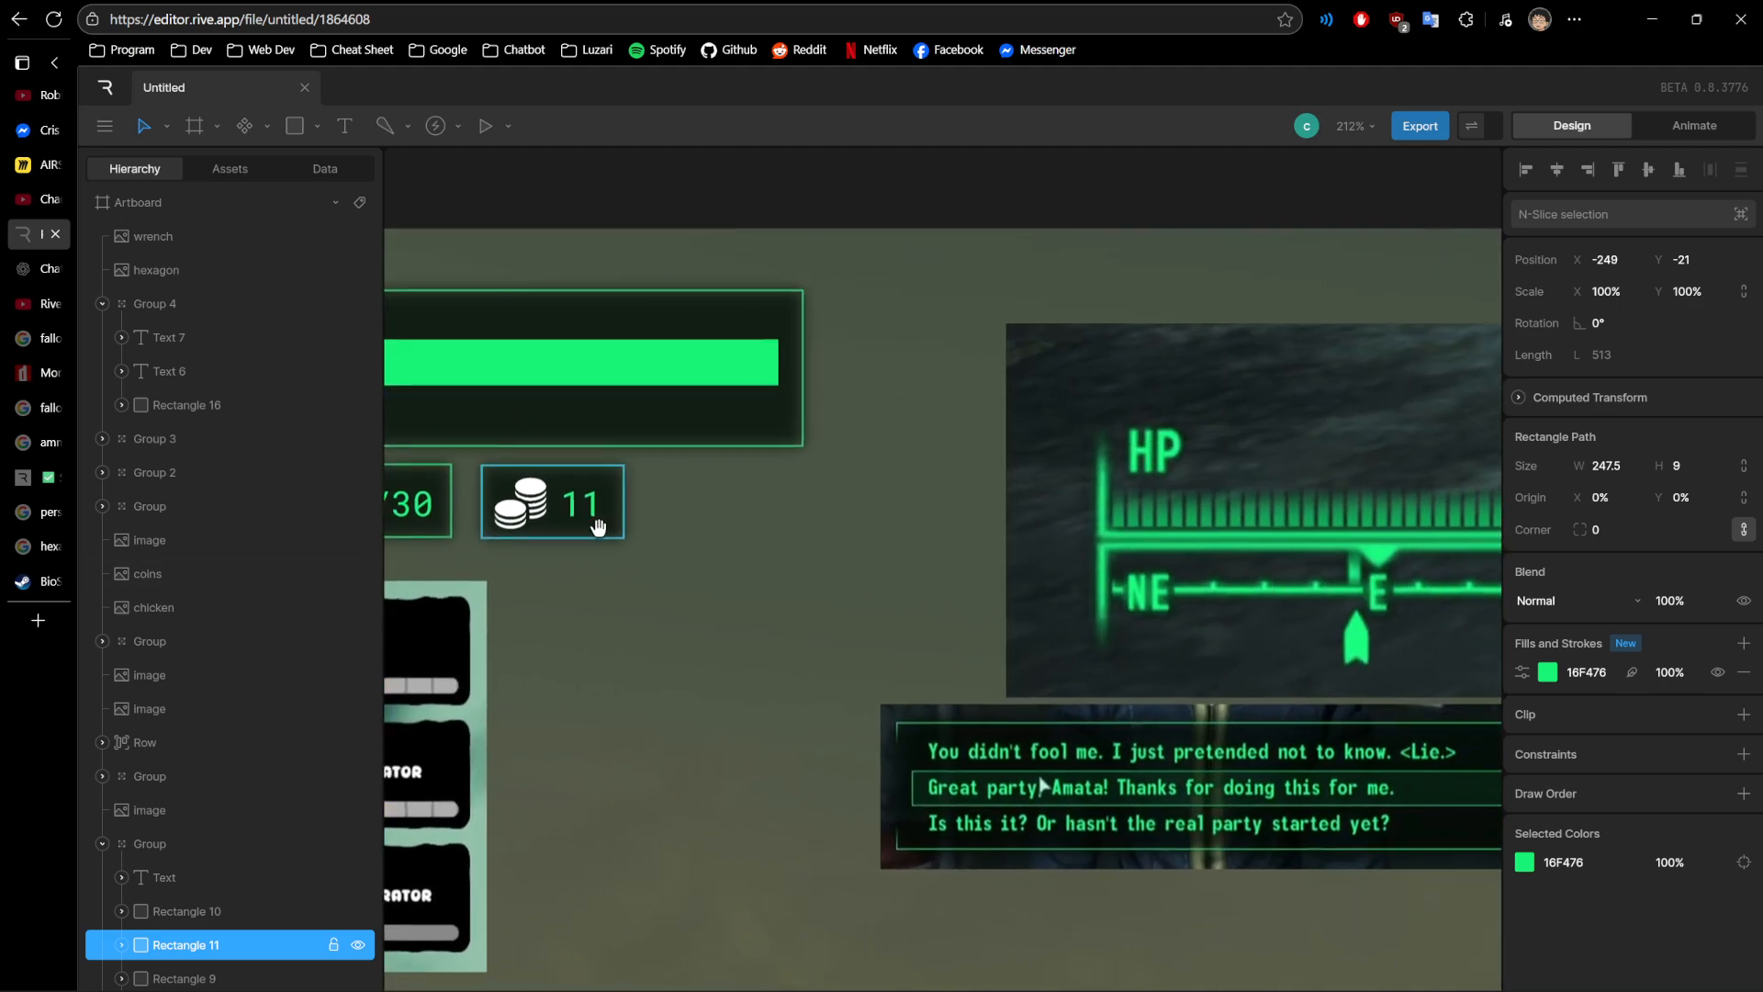
drag(996, 596, 443, 381)
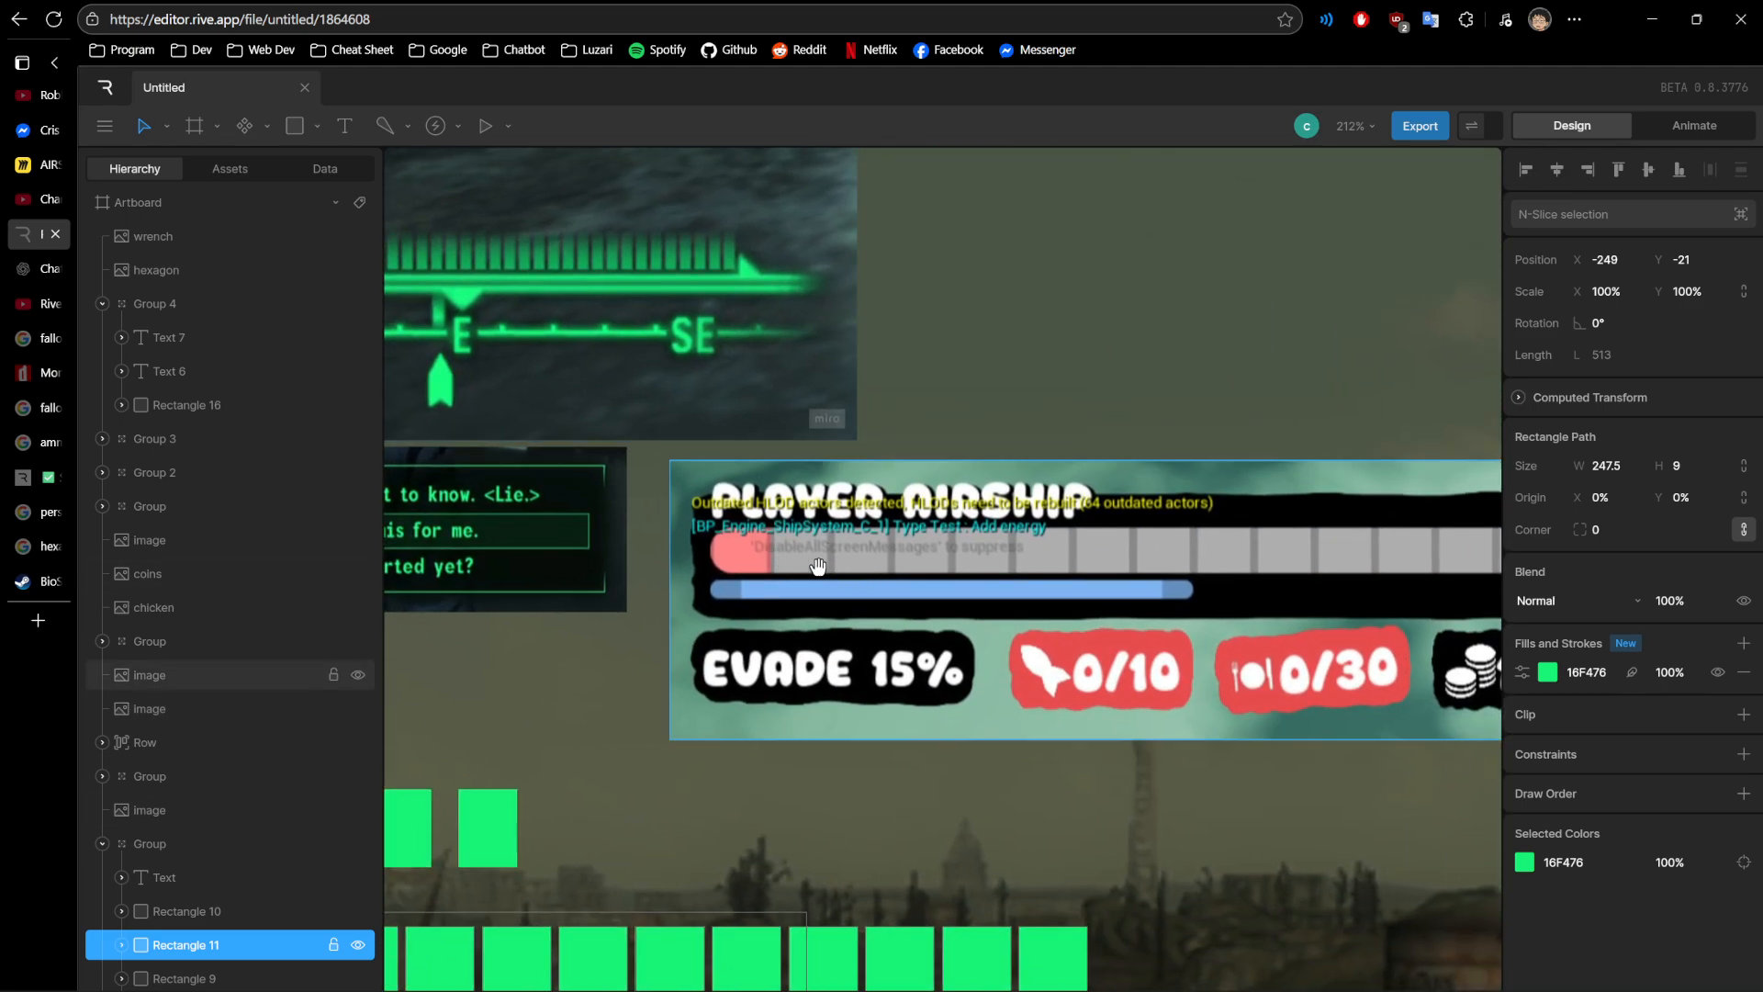
scroll(1051, 591, down, 3)
scroll(1071, 604, down, 1)
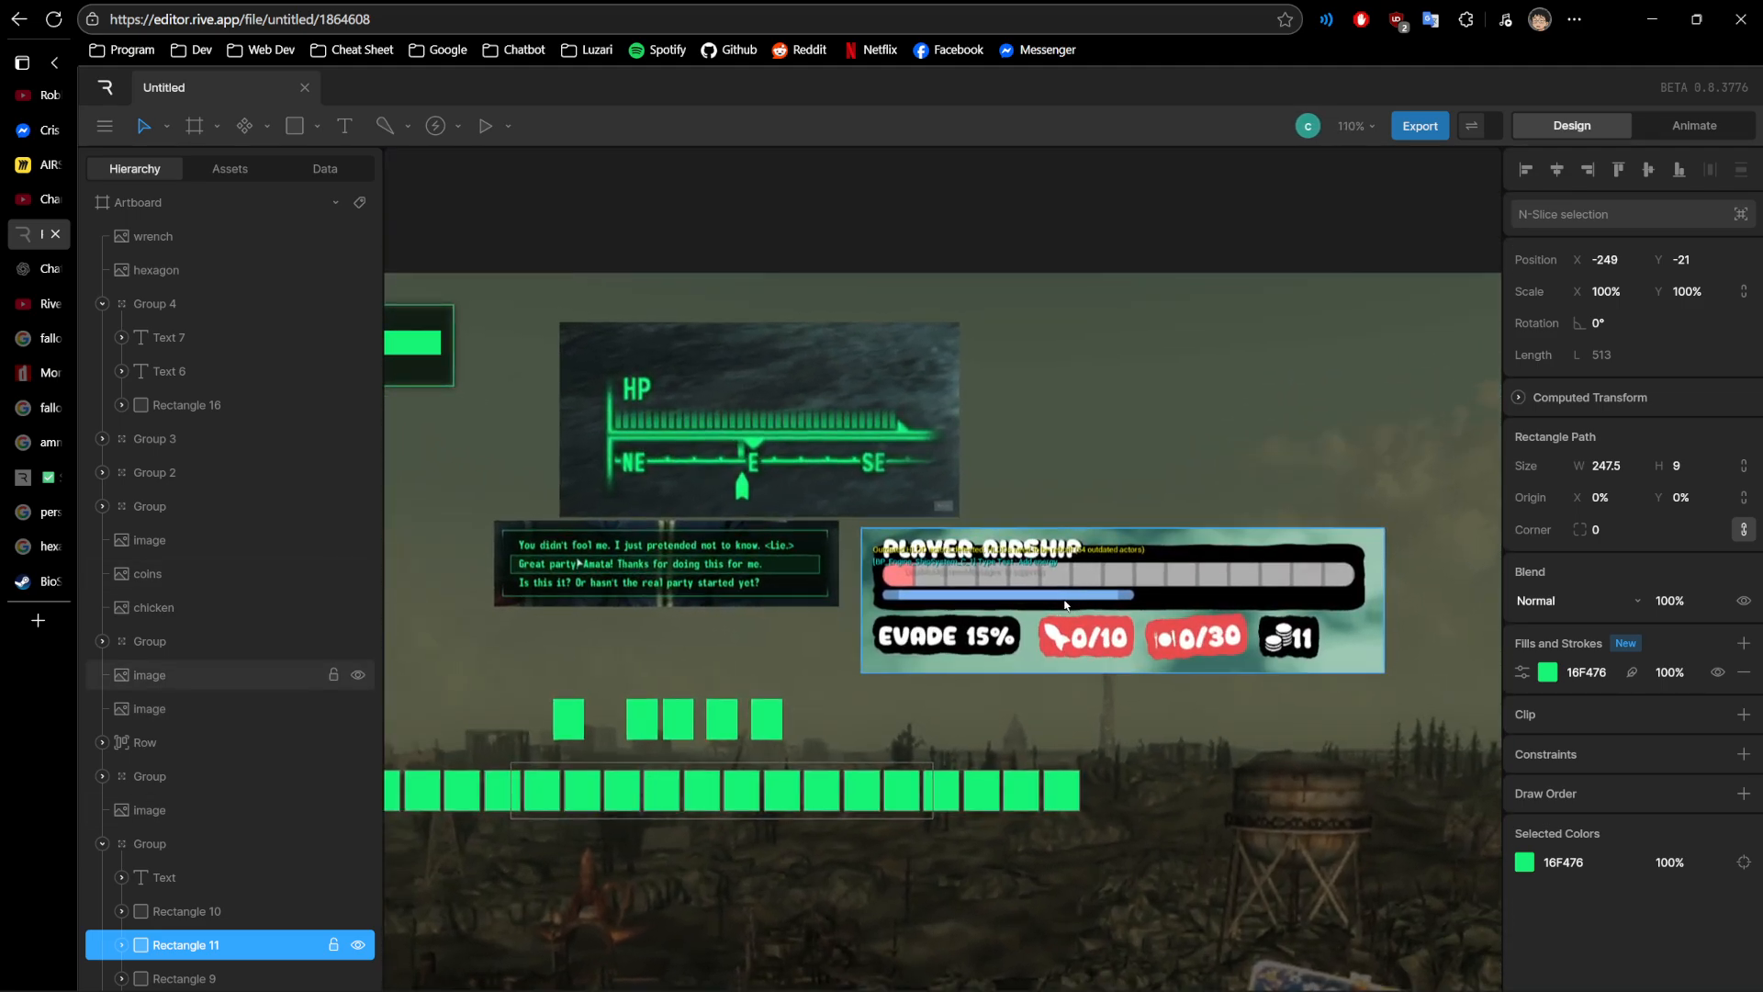
drag(624, 509, 1334, 629)
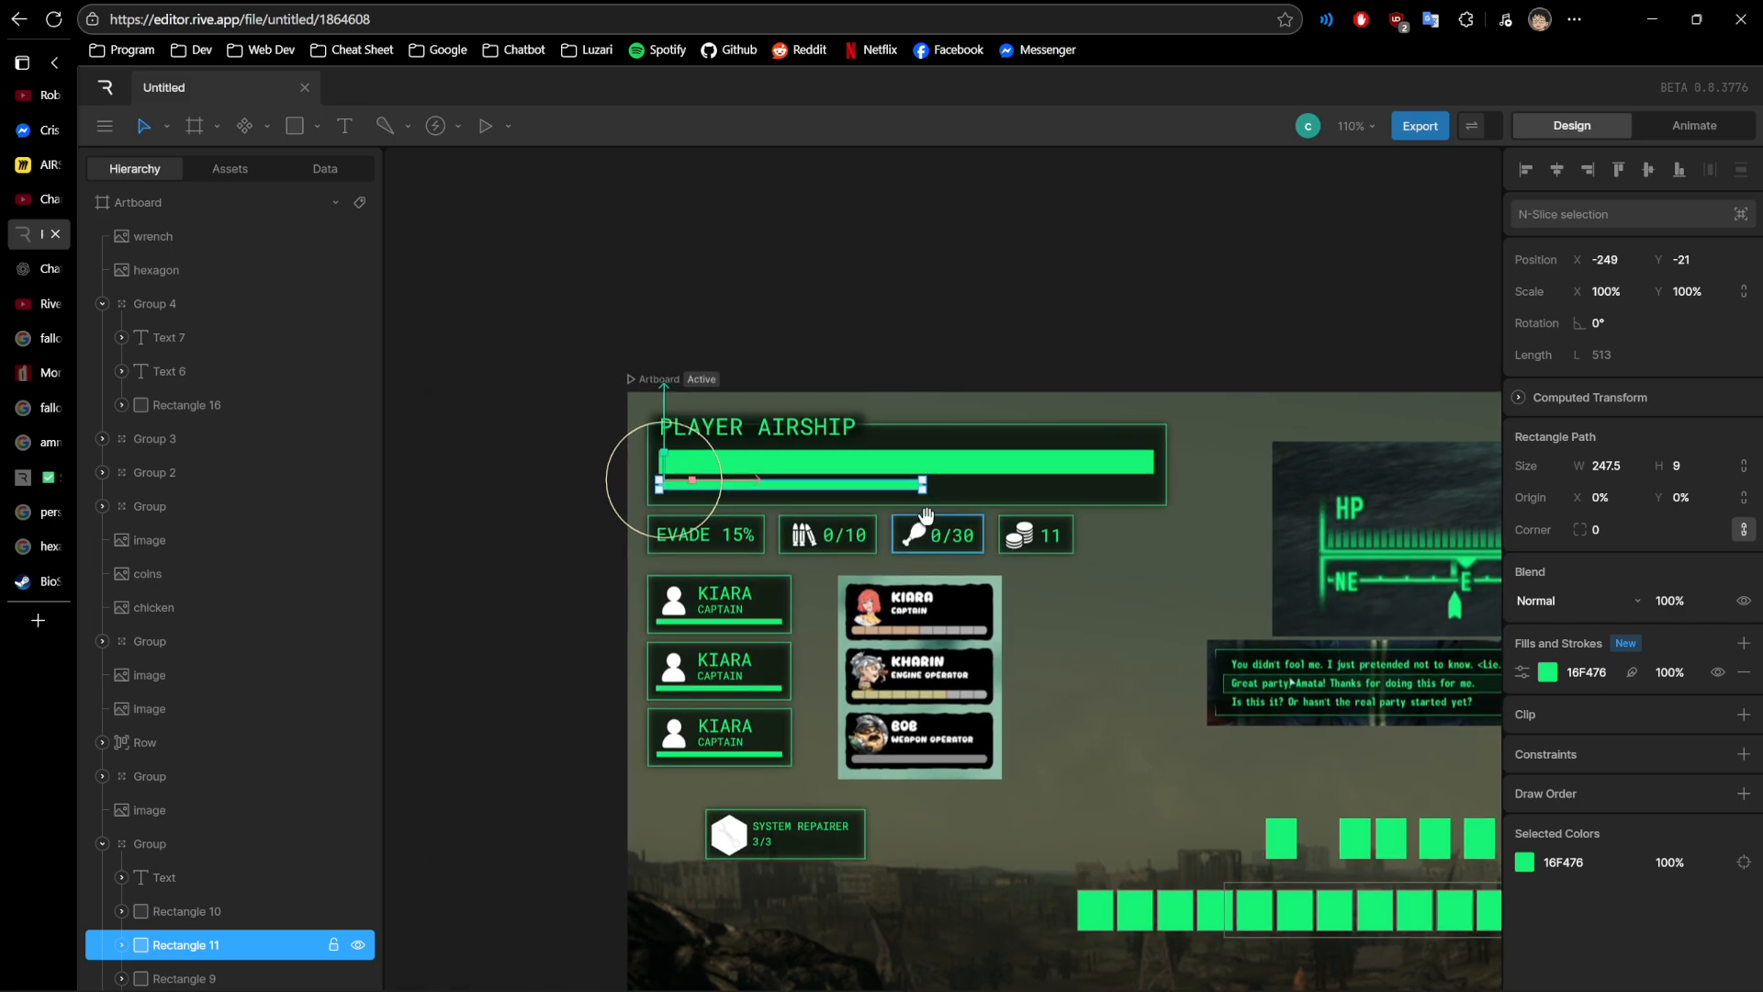
scroll(811, 481, up, 1)
scroll(812, 481, up, 2)
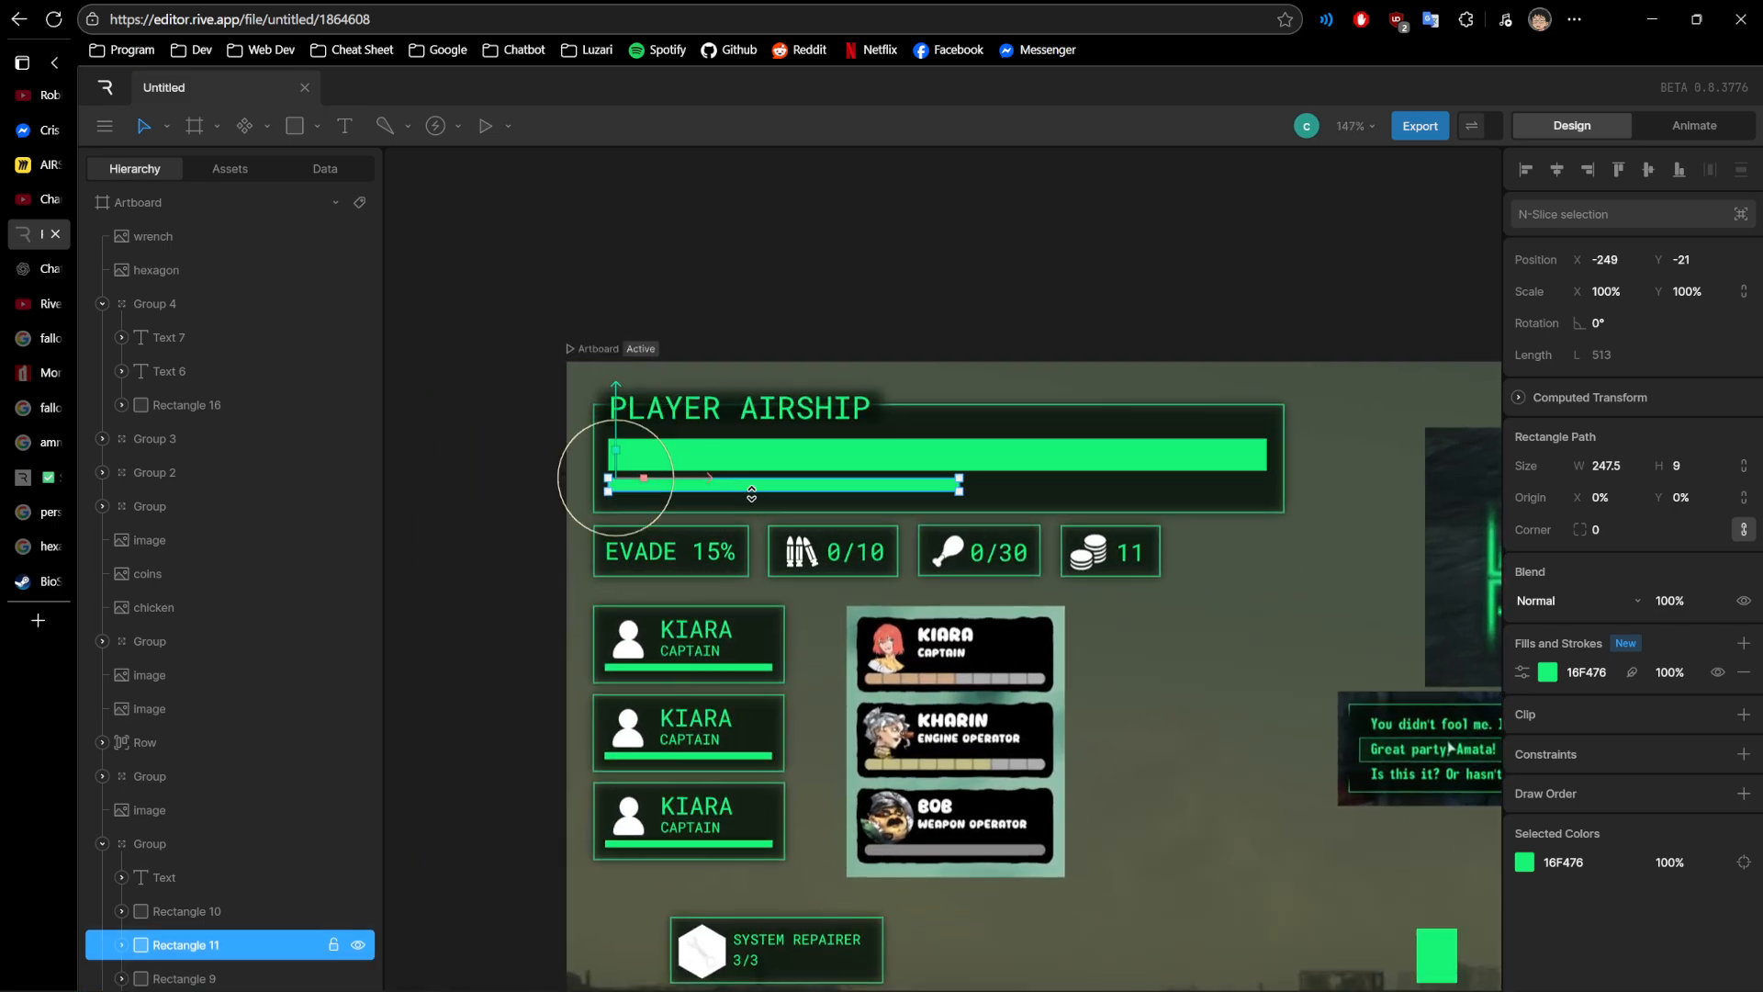
scroll(751, 495, up, 2)
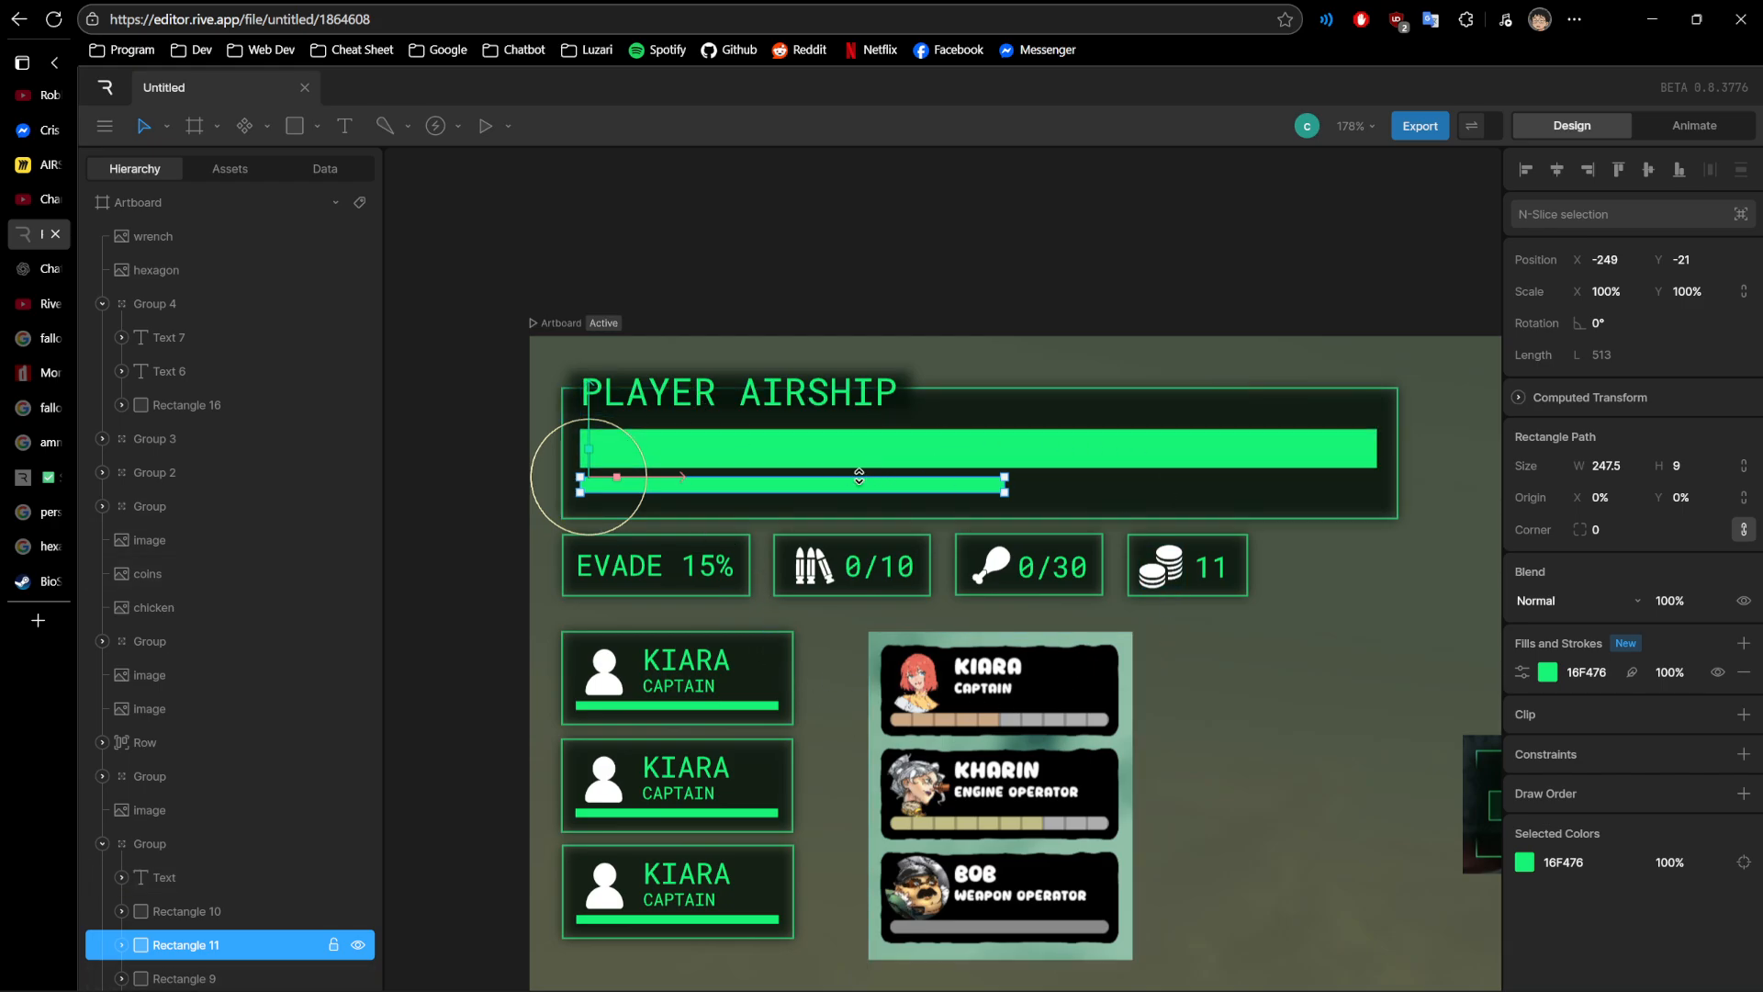
- Inspect the PLAYER AIRSHIP title text and the HP compass and dialogue reference images, clearing the selection at the end
click(752, 414)
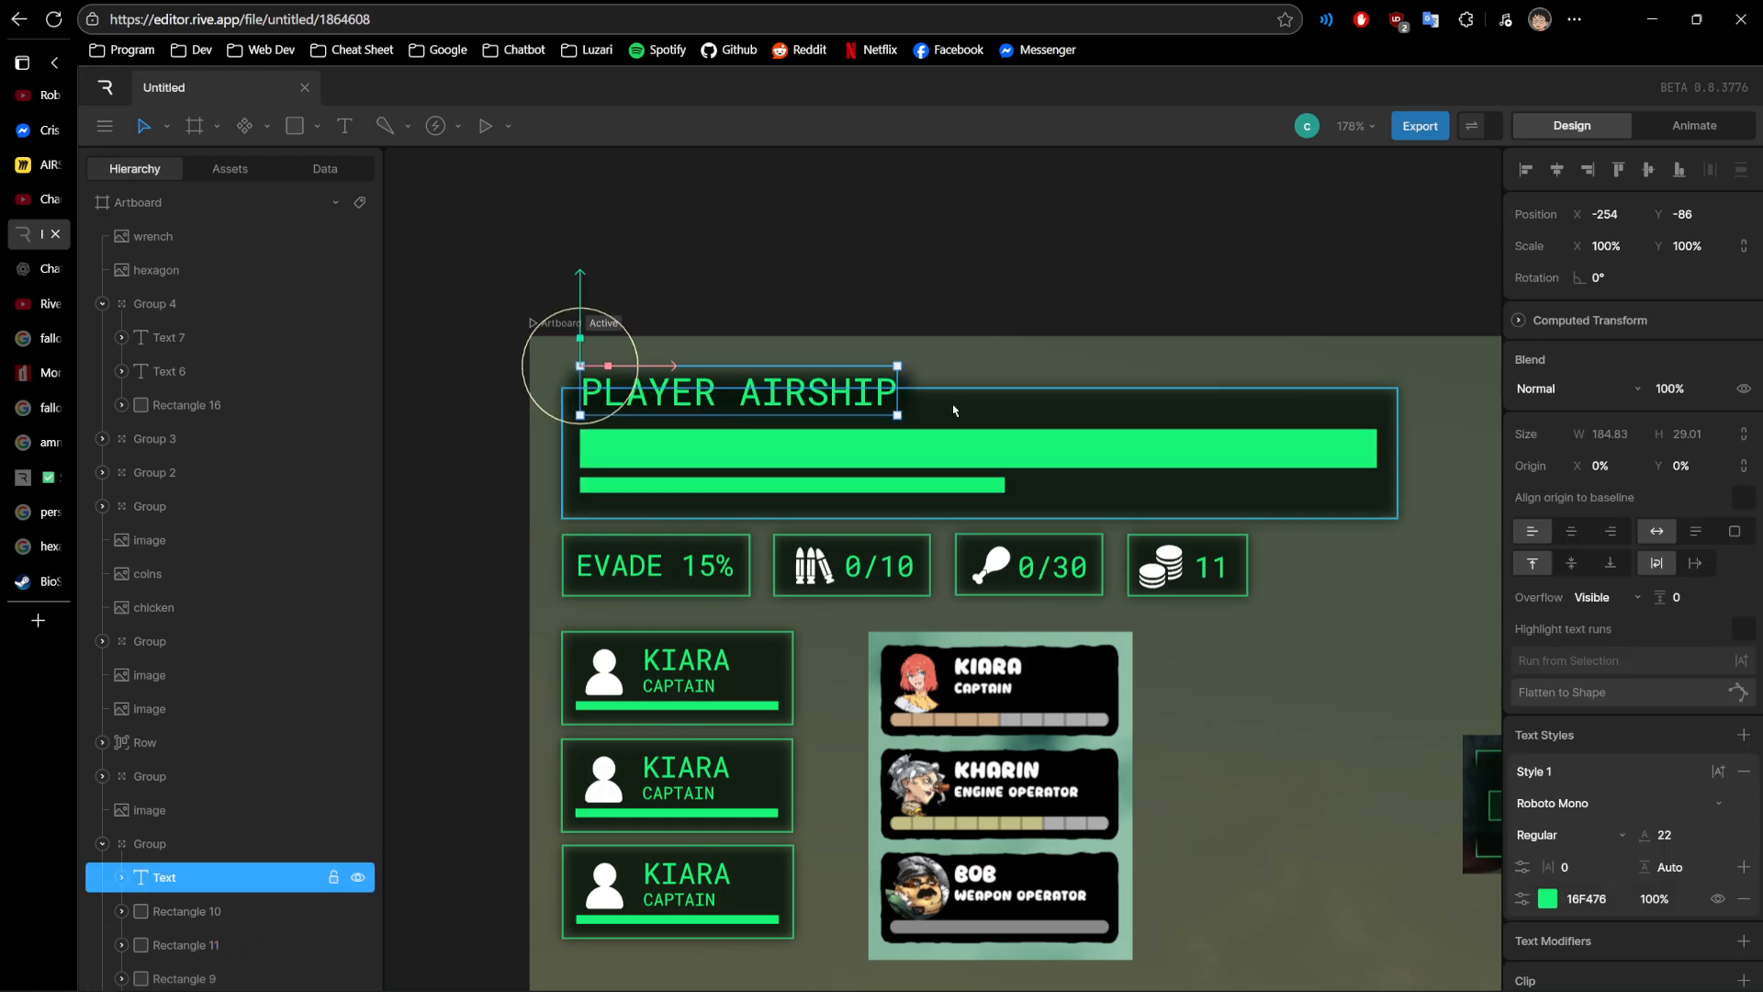
scroll(1082, 616, down, 2)
drag(1260, 611, 633, 471)
click(1040, 616)
shift+click(918, 459)
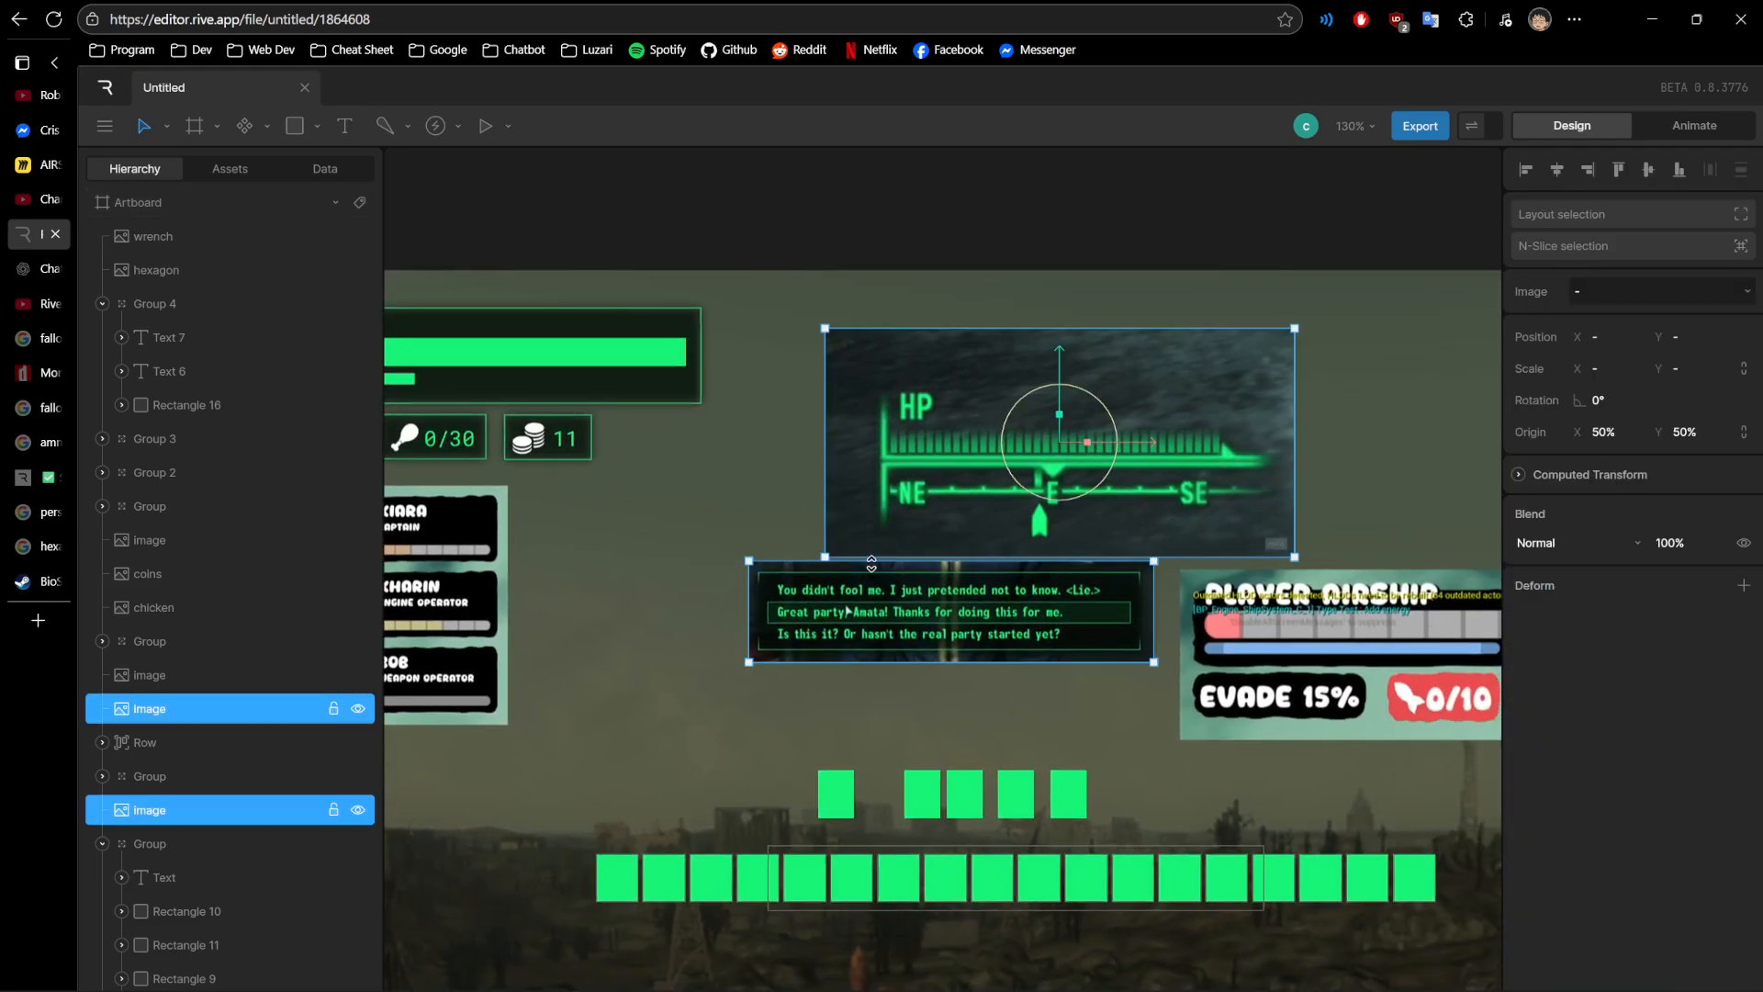
key(Escape)
drag(633, 508, 1137, 603)
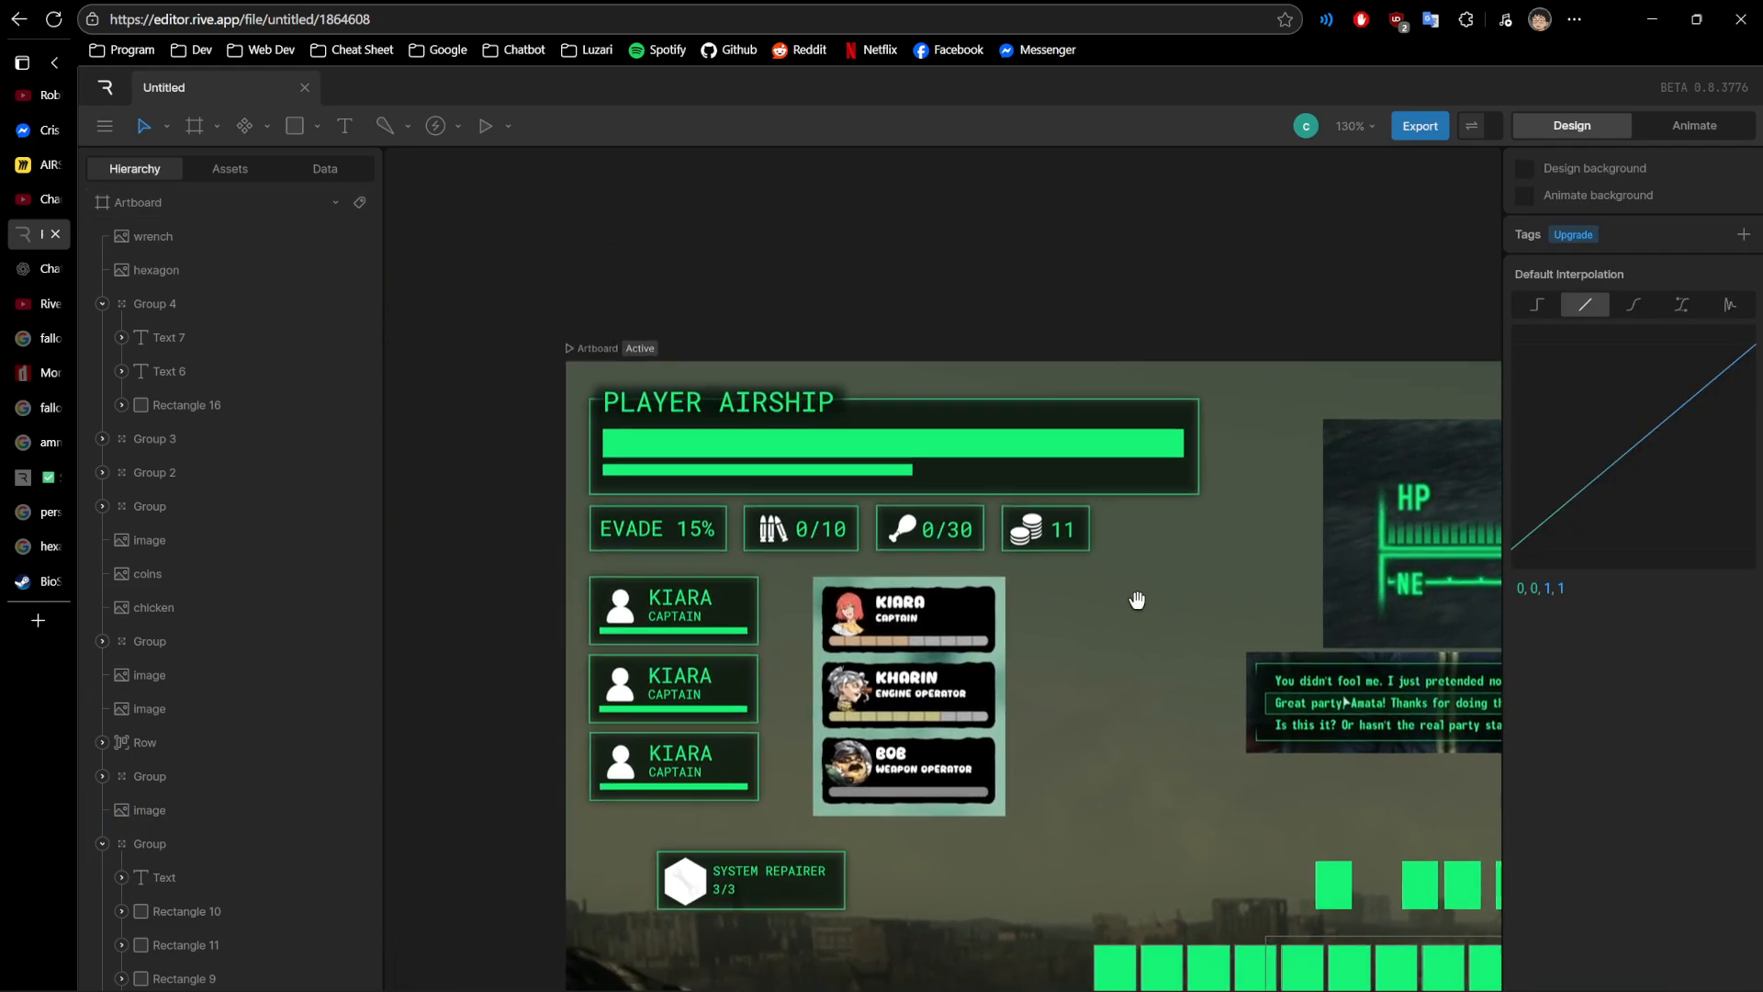
scroll(811, 516, up, 2)
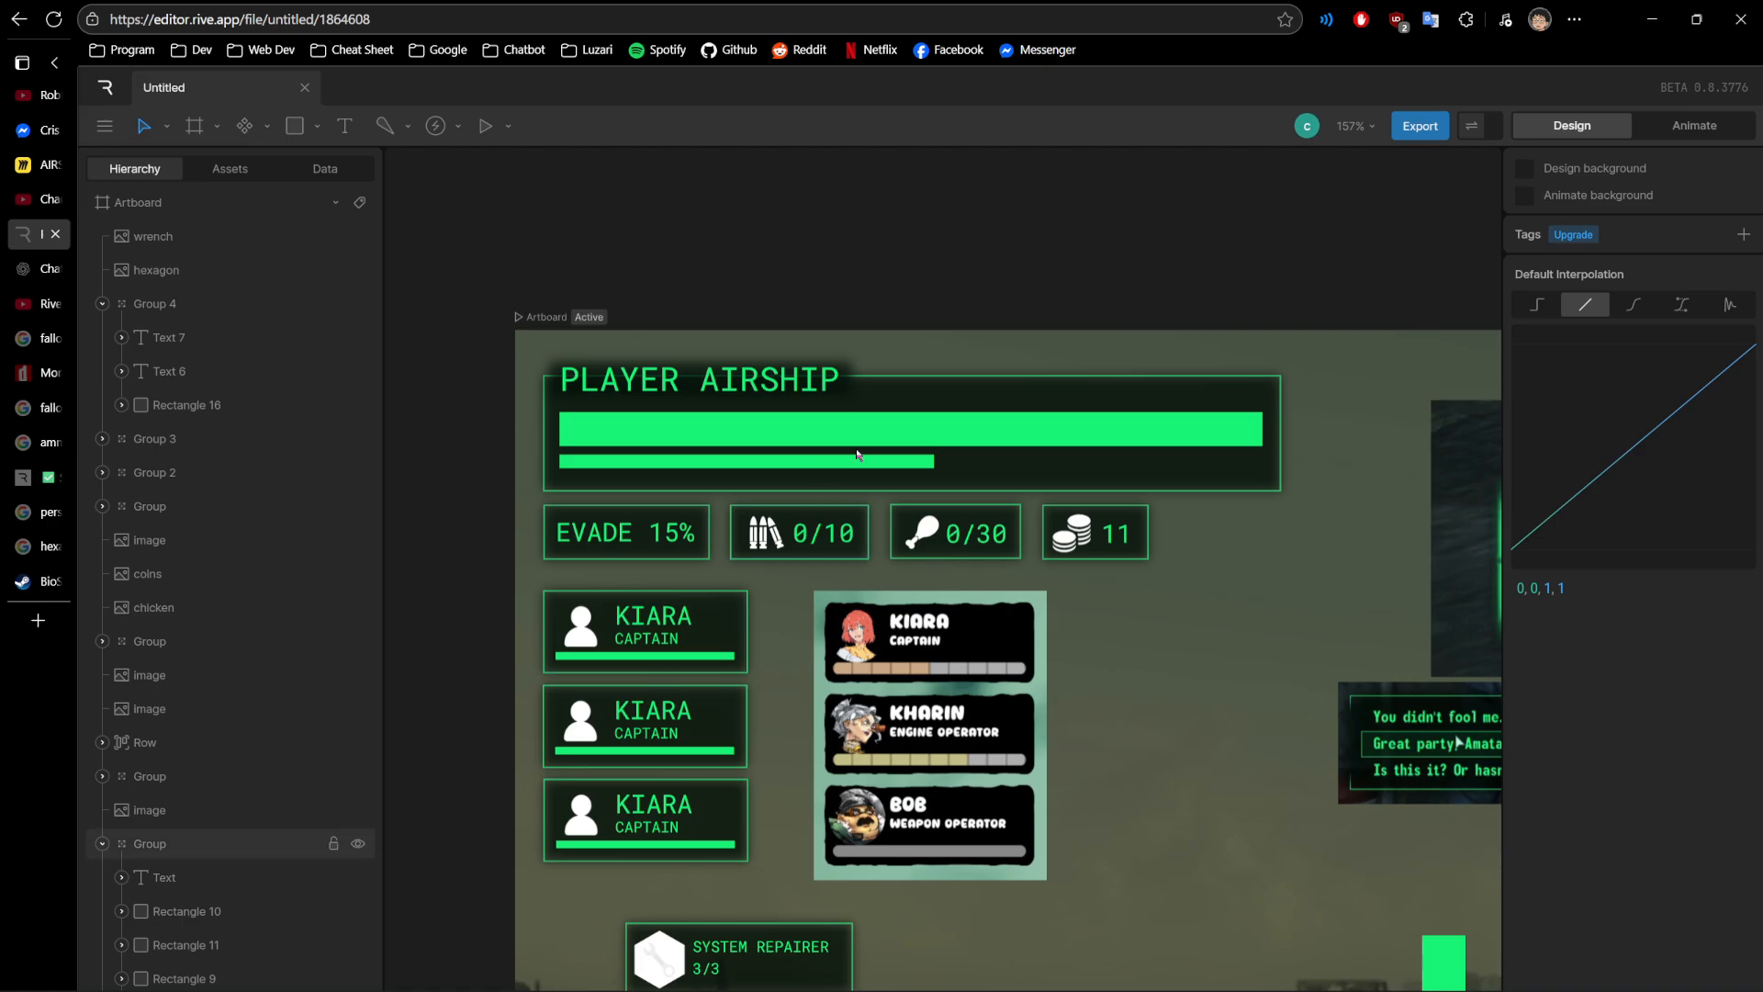
- Examine the dialogue reference image and its surroundings, comparing them with the PLAYER AIRSHIP panel
drag(1277, 610, 819, 360)
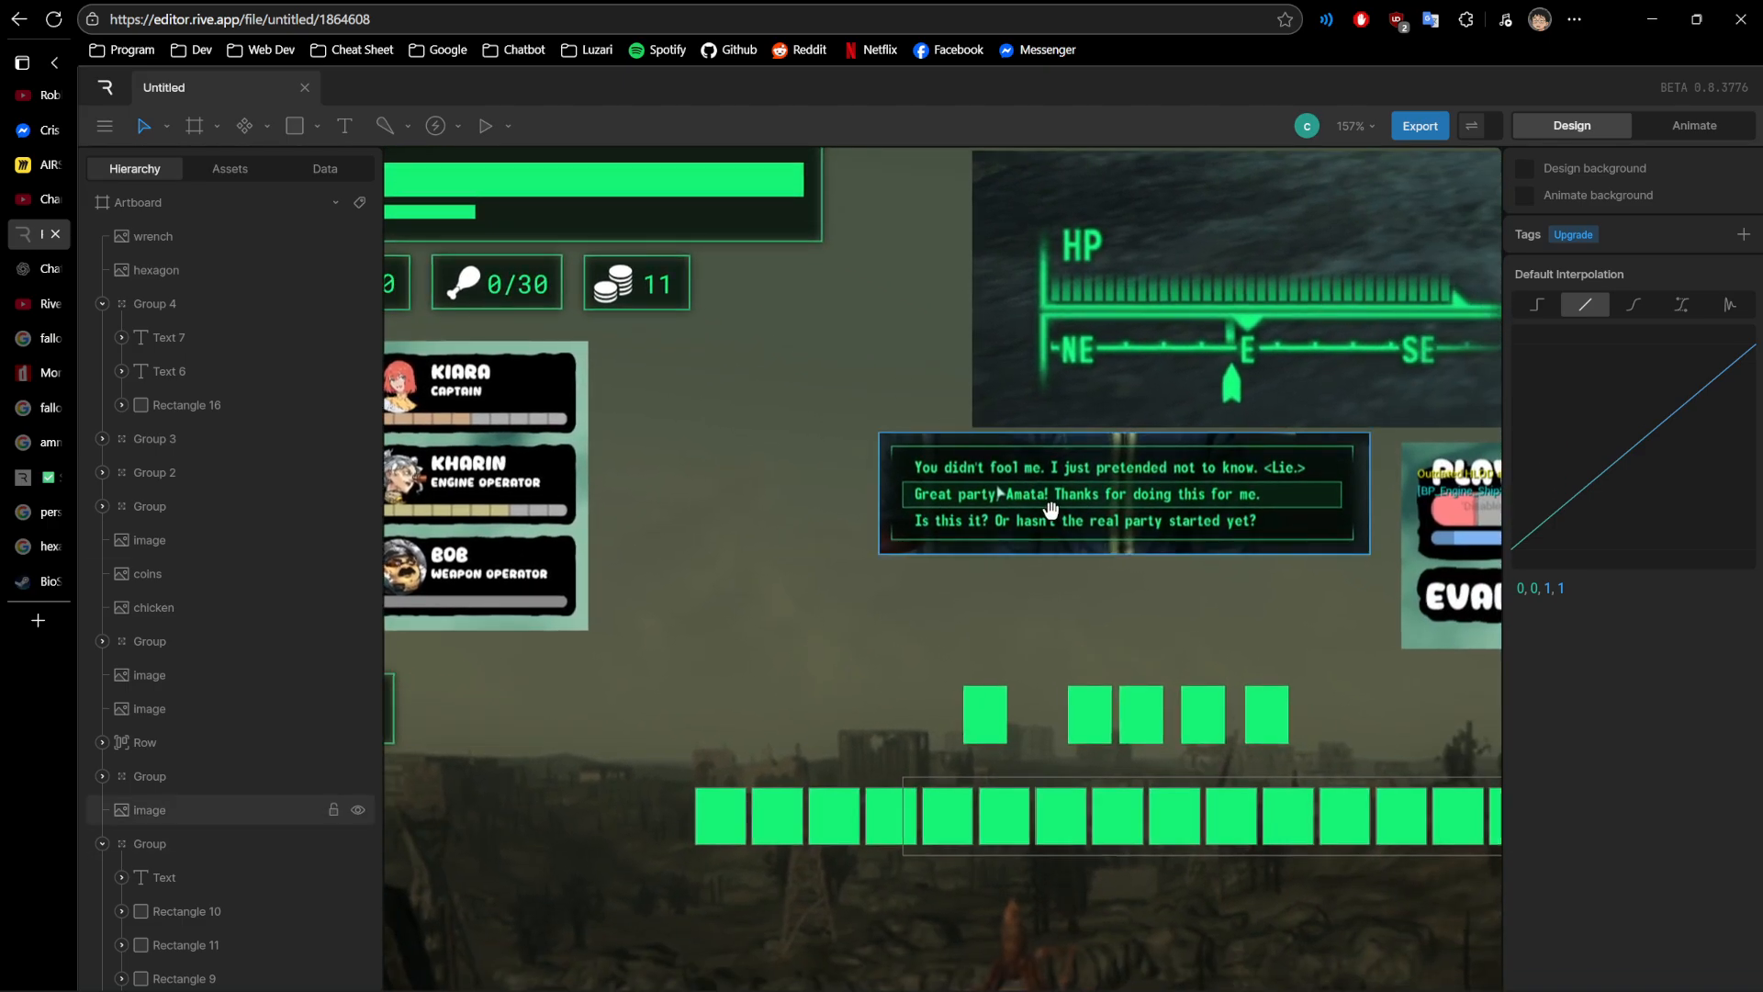
scroll(1090, 544, down, 2)
drag(1235, 603, 899, 642)
scroll(867, 643, down, 3)
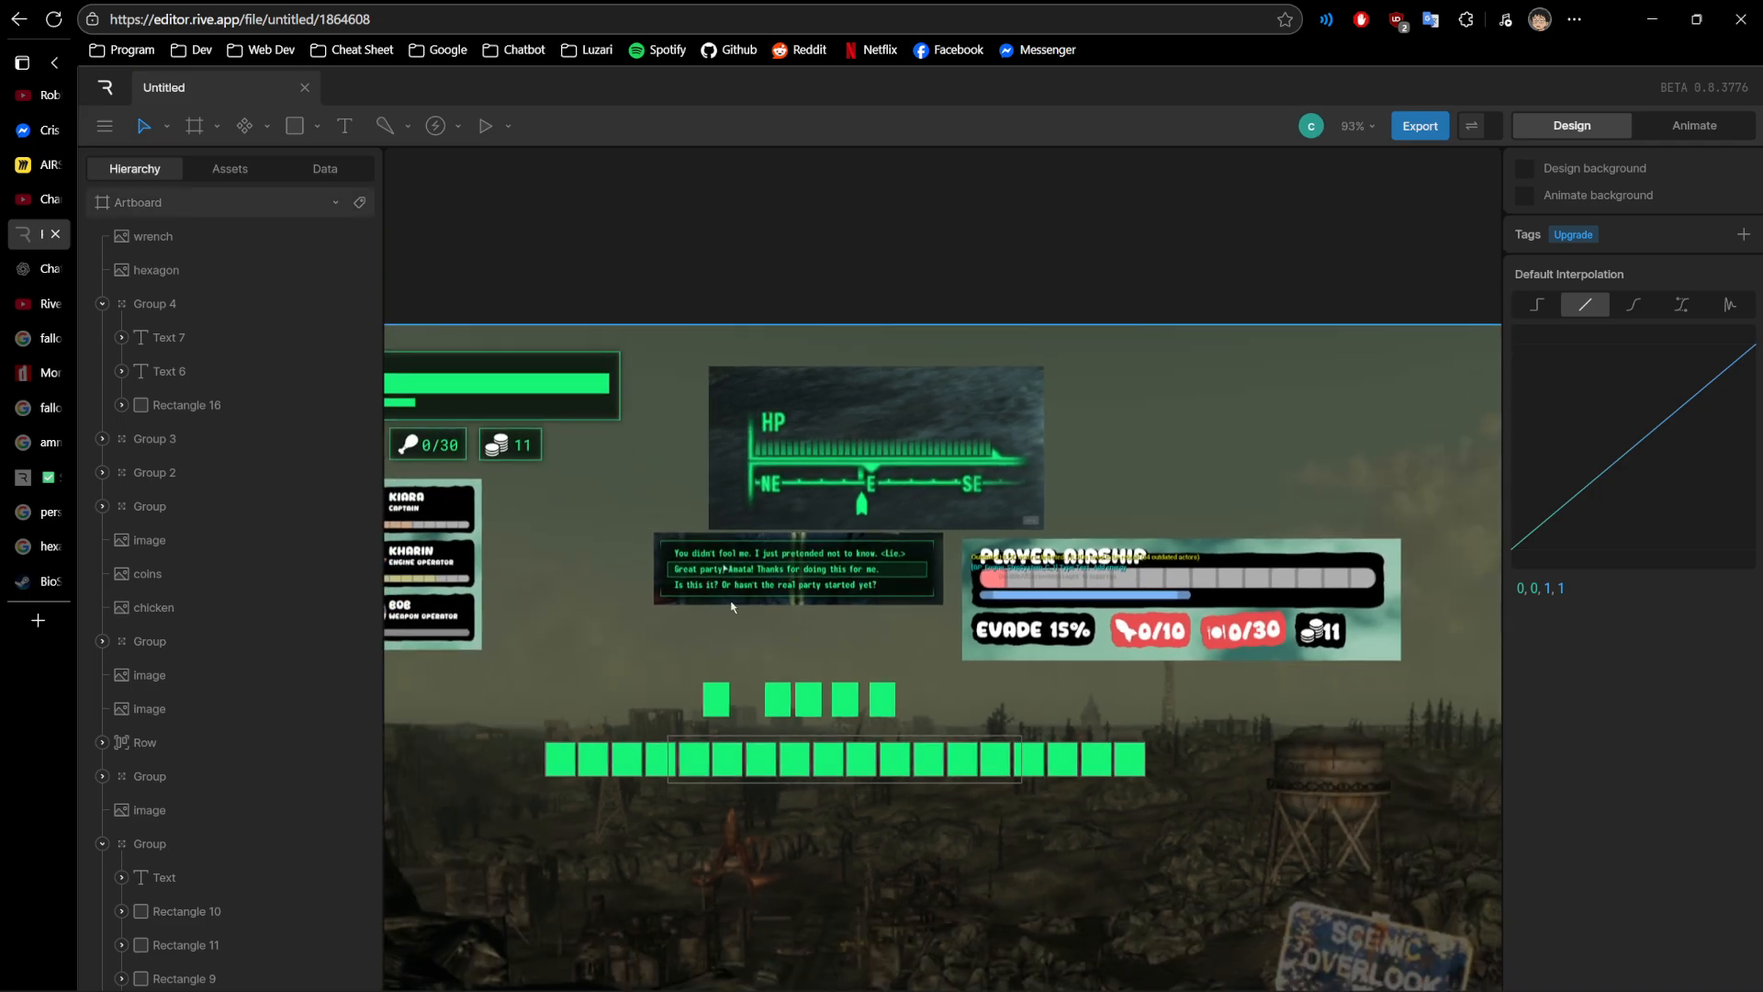
drag(665, 555, 912, 562)
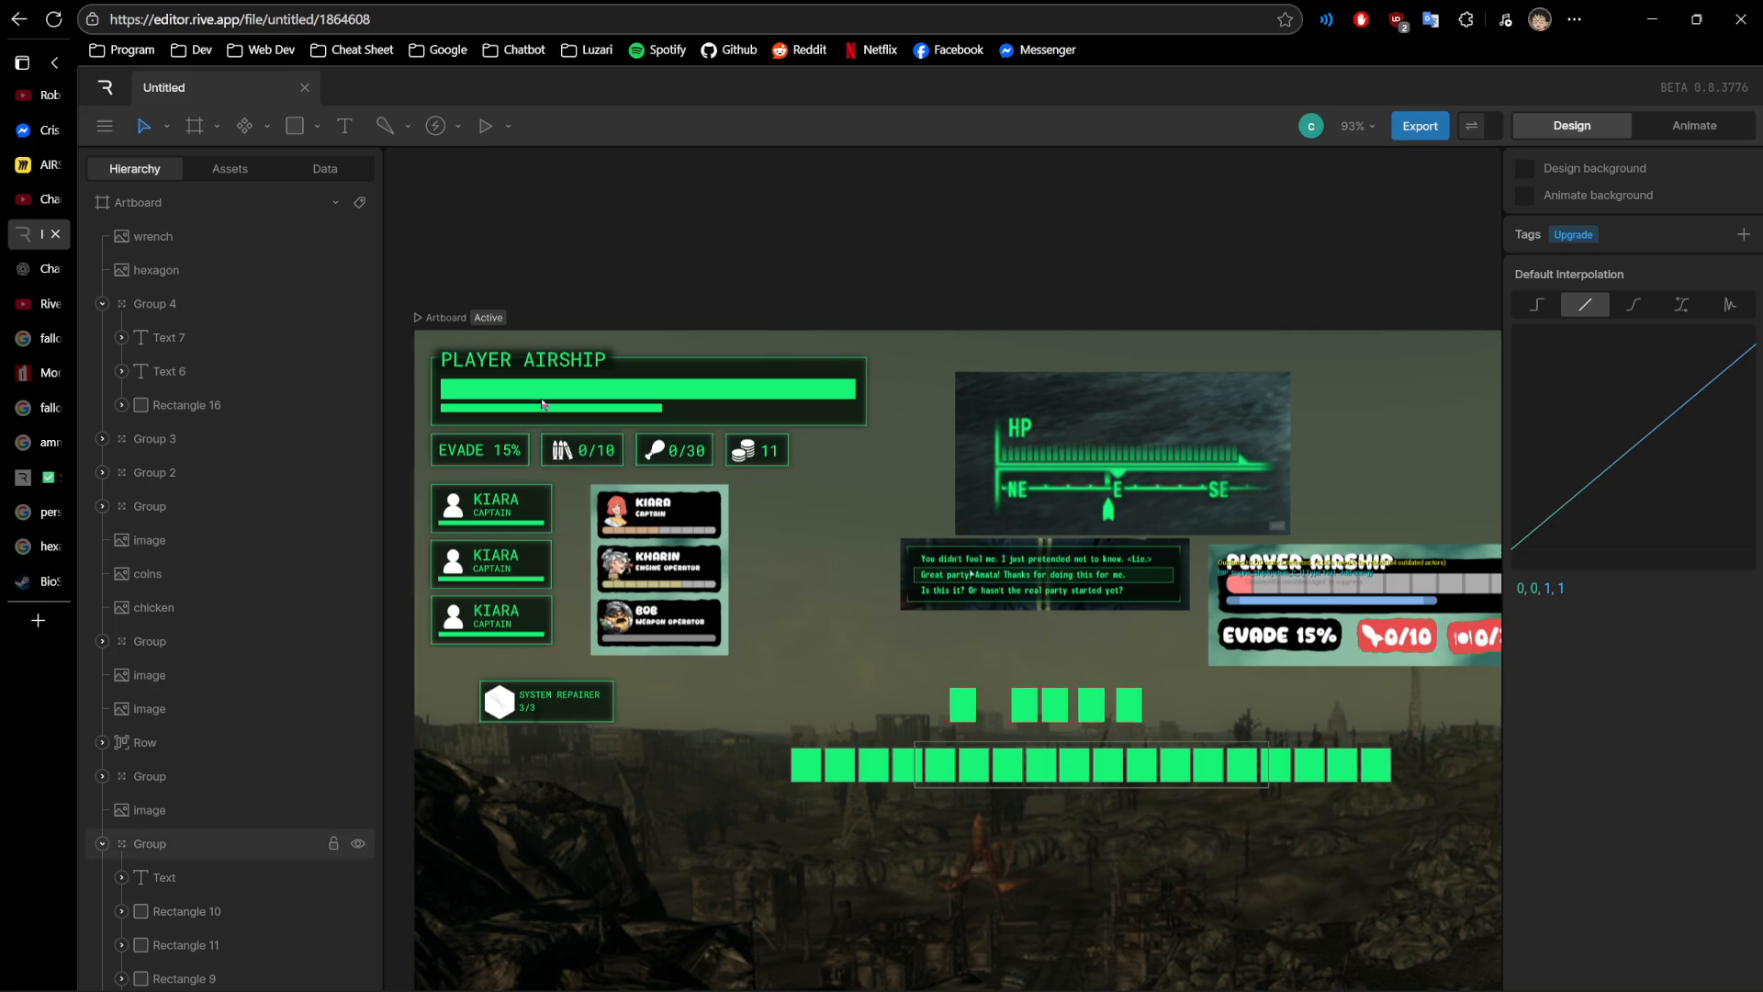
- Select the PLAYER AIRSHIP panel group and examine it together with the stat boxes beneath it
scroll(528, 383, up, 5)
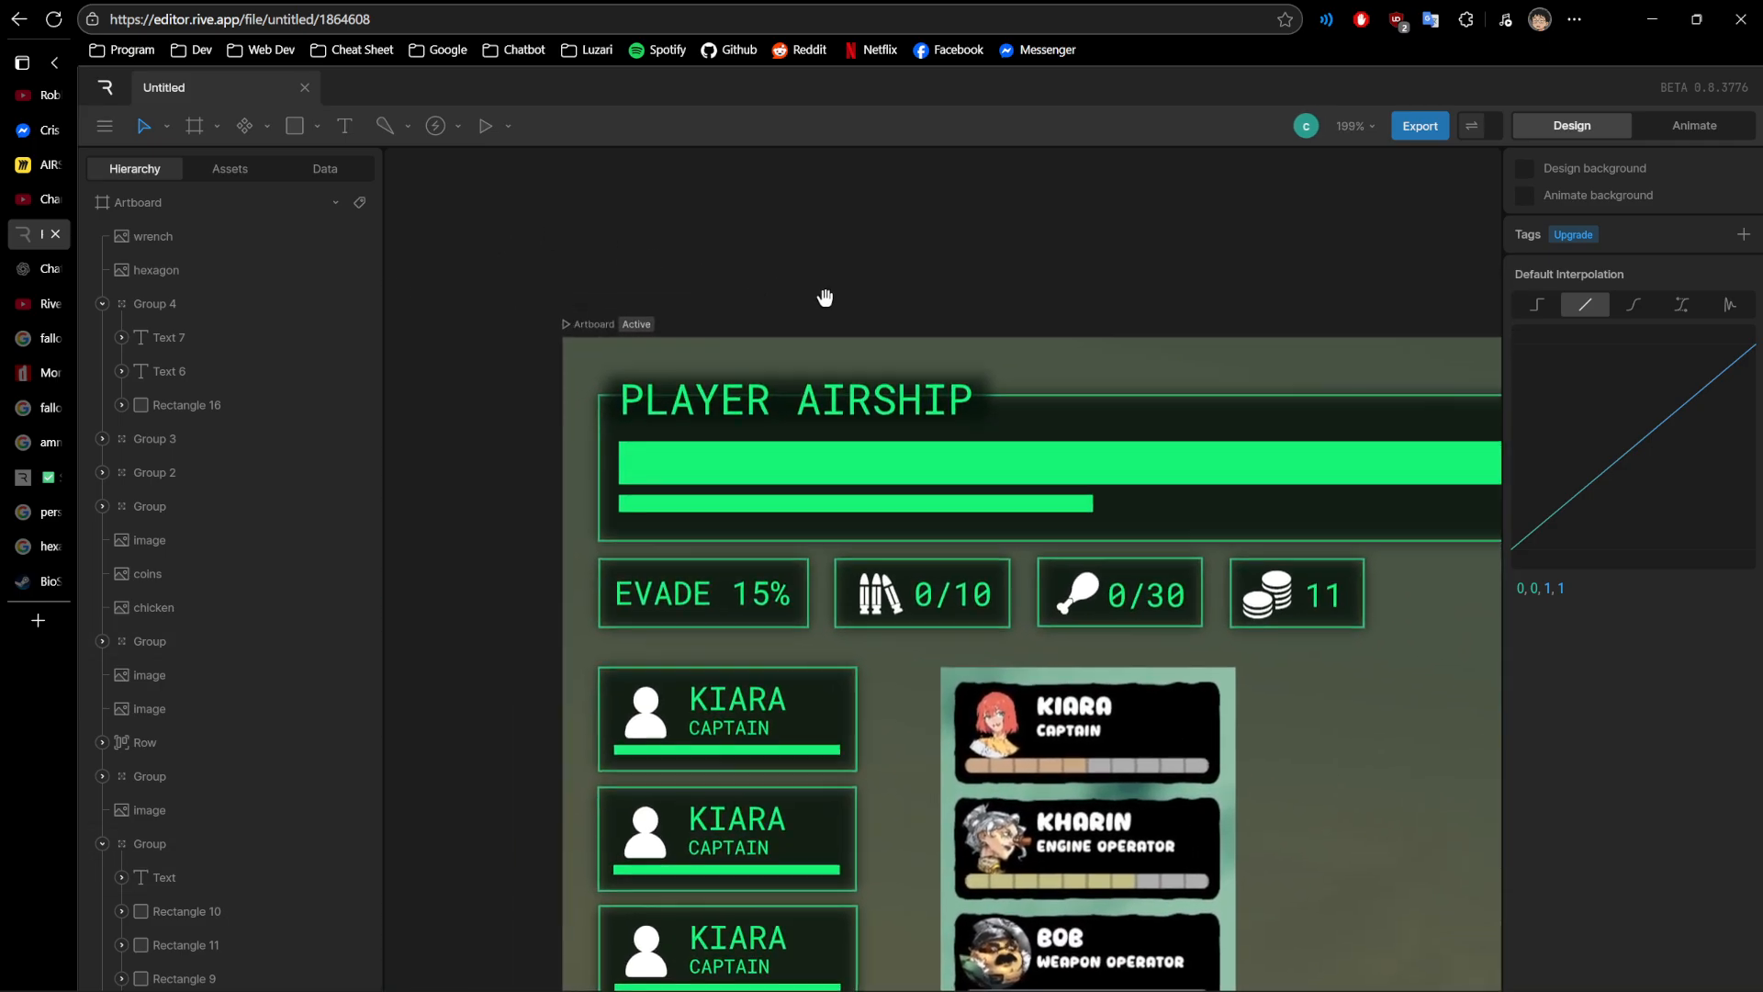
scroll(921, 267, up, 2)
click(1102, 447)
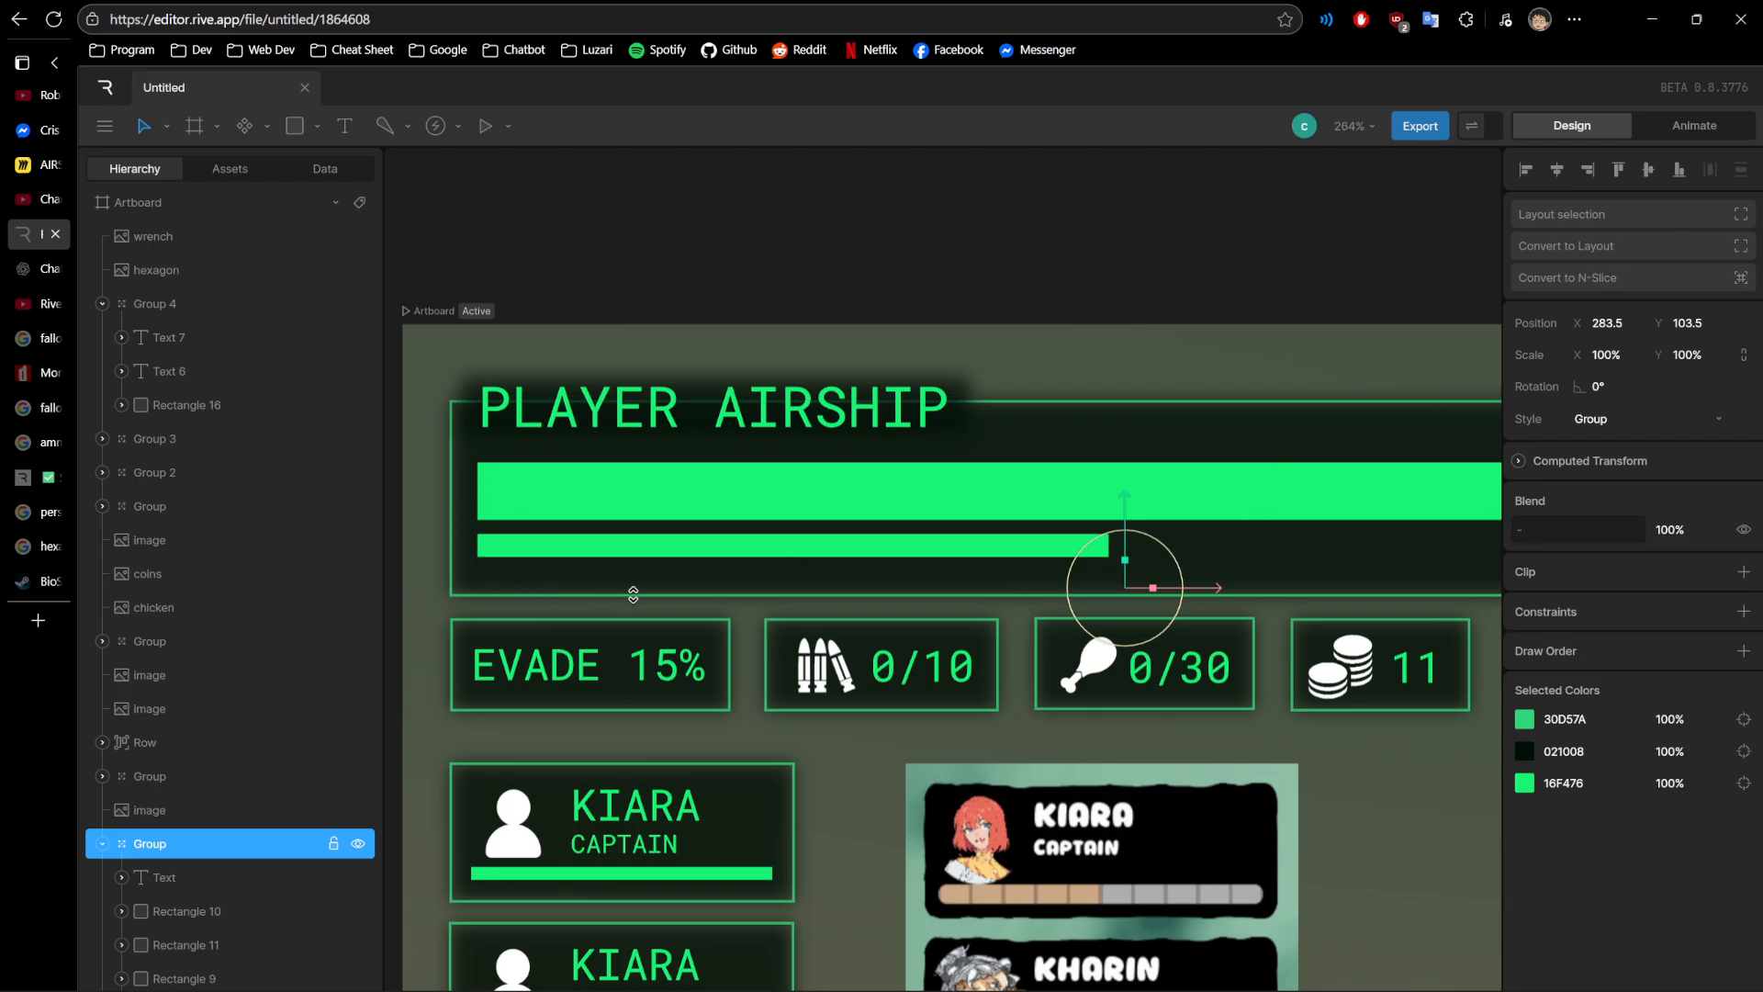
drag(1002, 741, 701, 685)
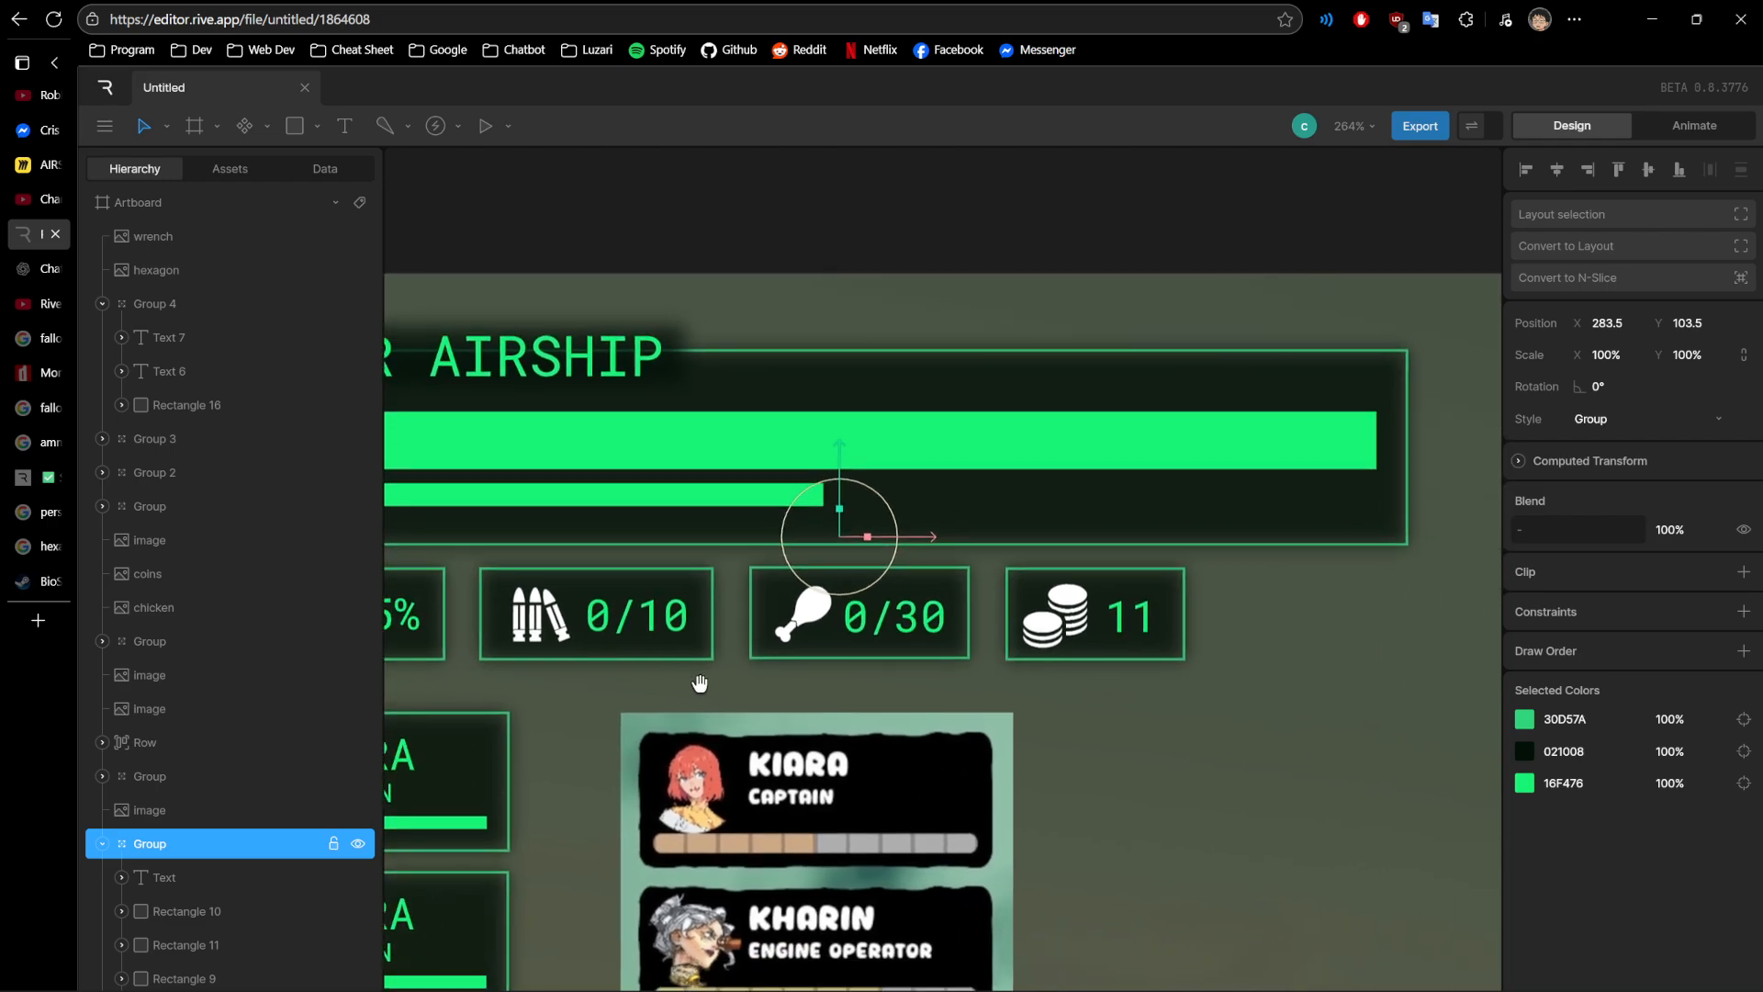
- Examine the green frame and text of the dialogue reference image beneath the HP compass image
scroll(891, 703, down, 3)
drag(1212, 728, 575, 459)
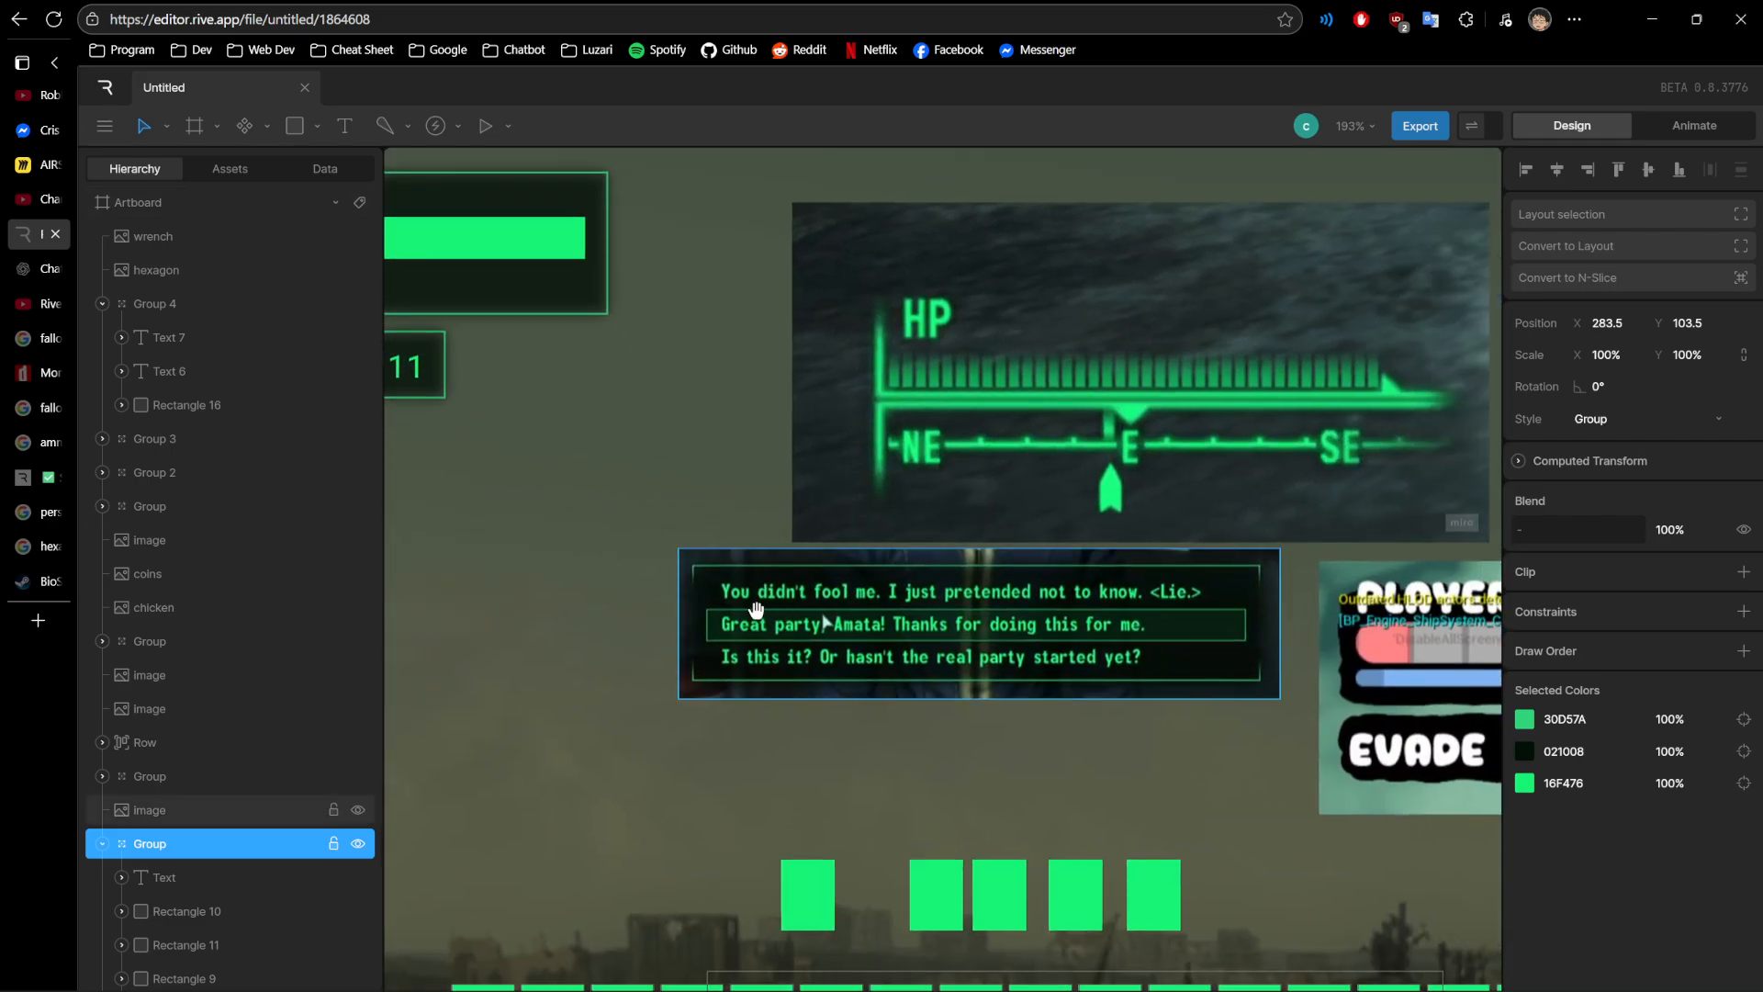
scroll(707, 616, up, 3)
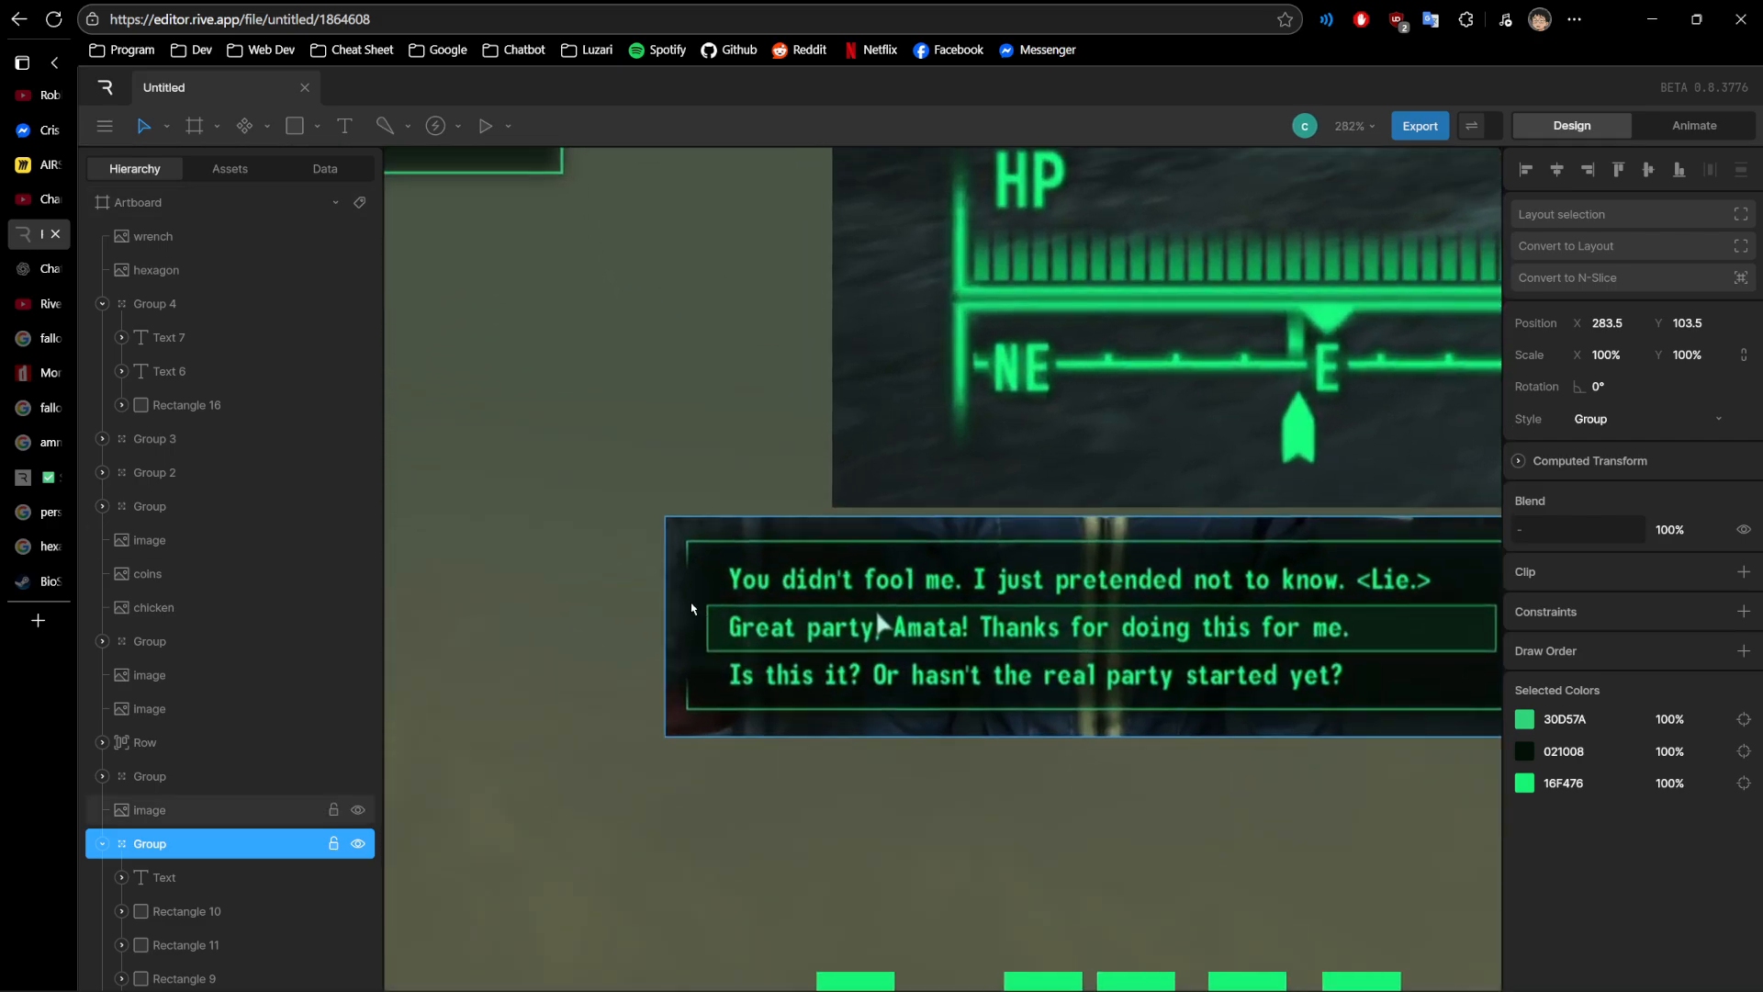
scroll(674, 634, up, 4)
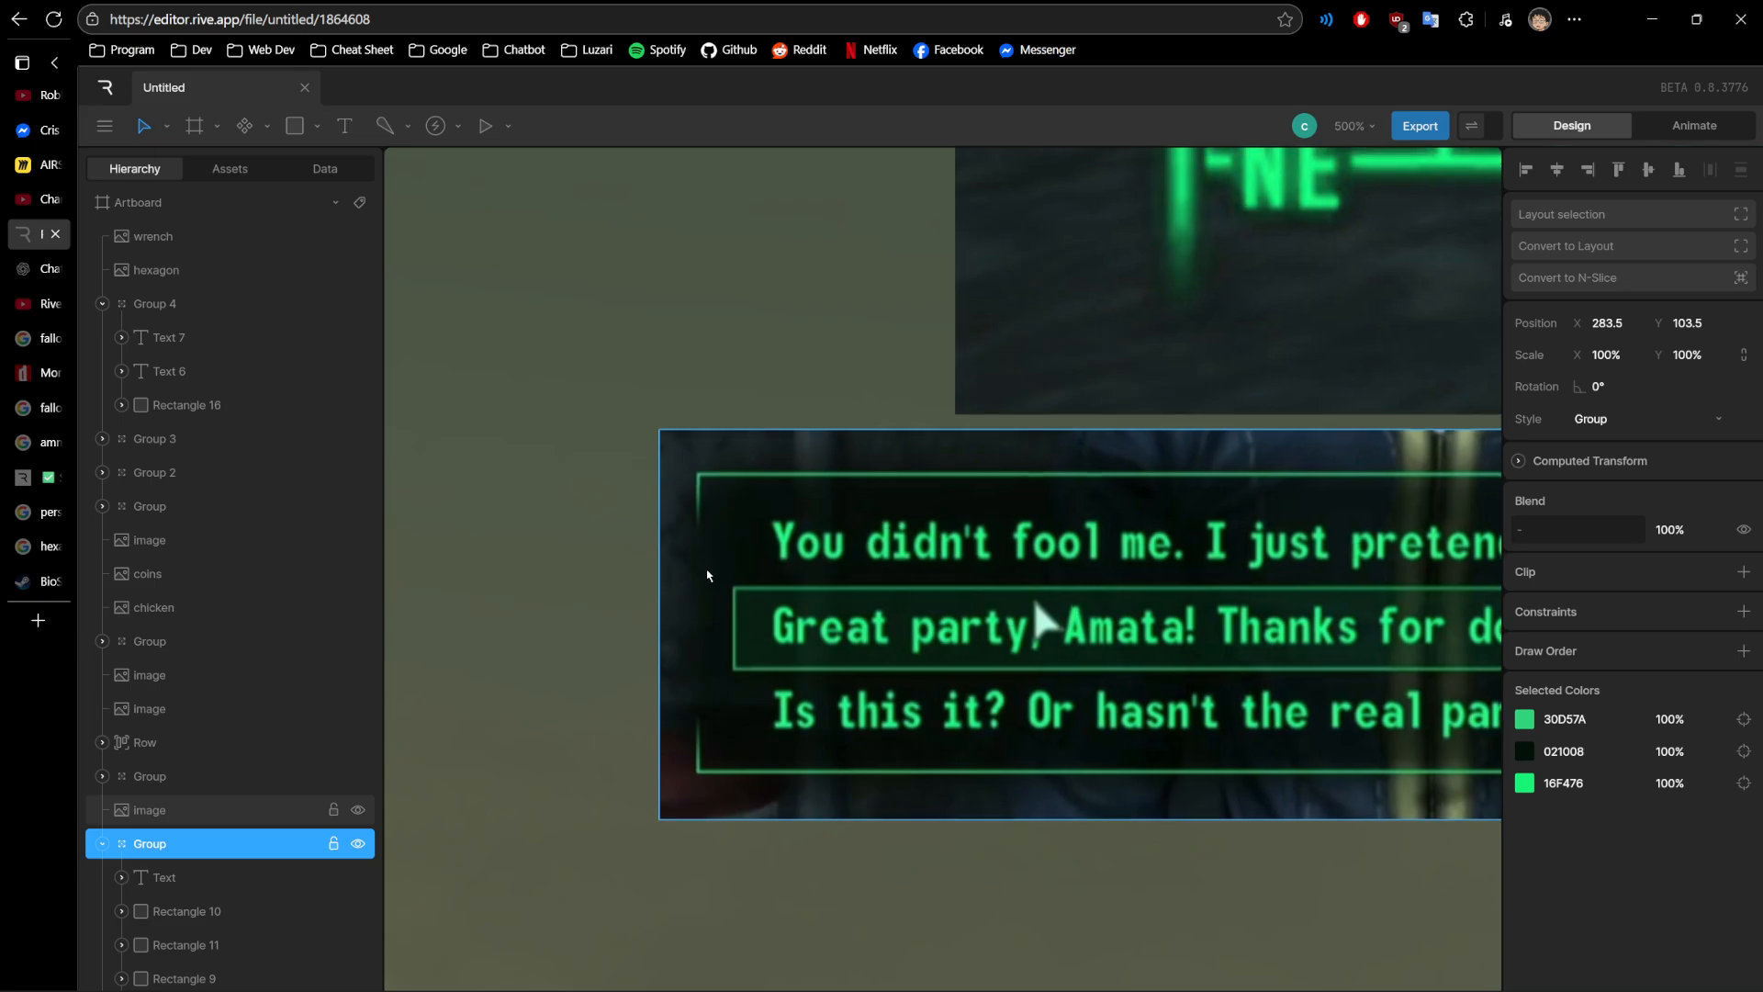
scroll(685, 577, down, 6)
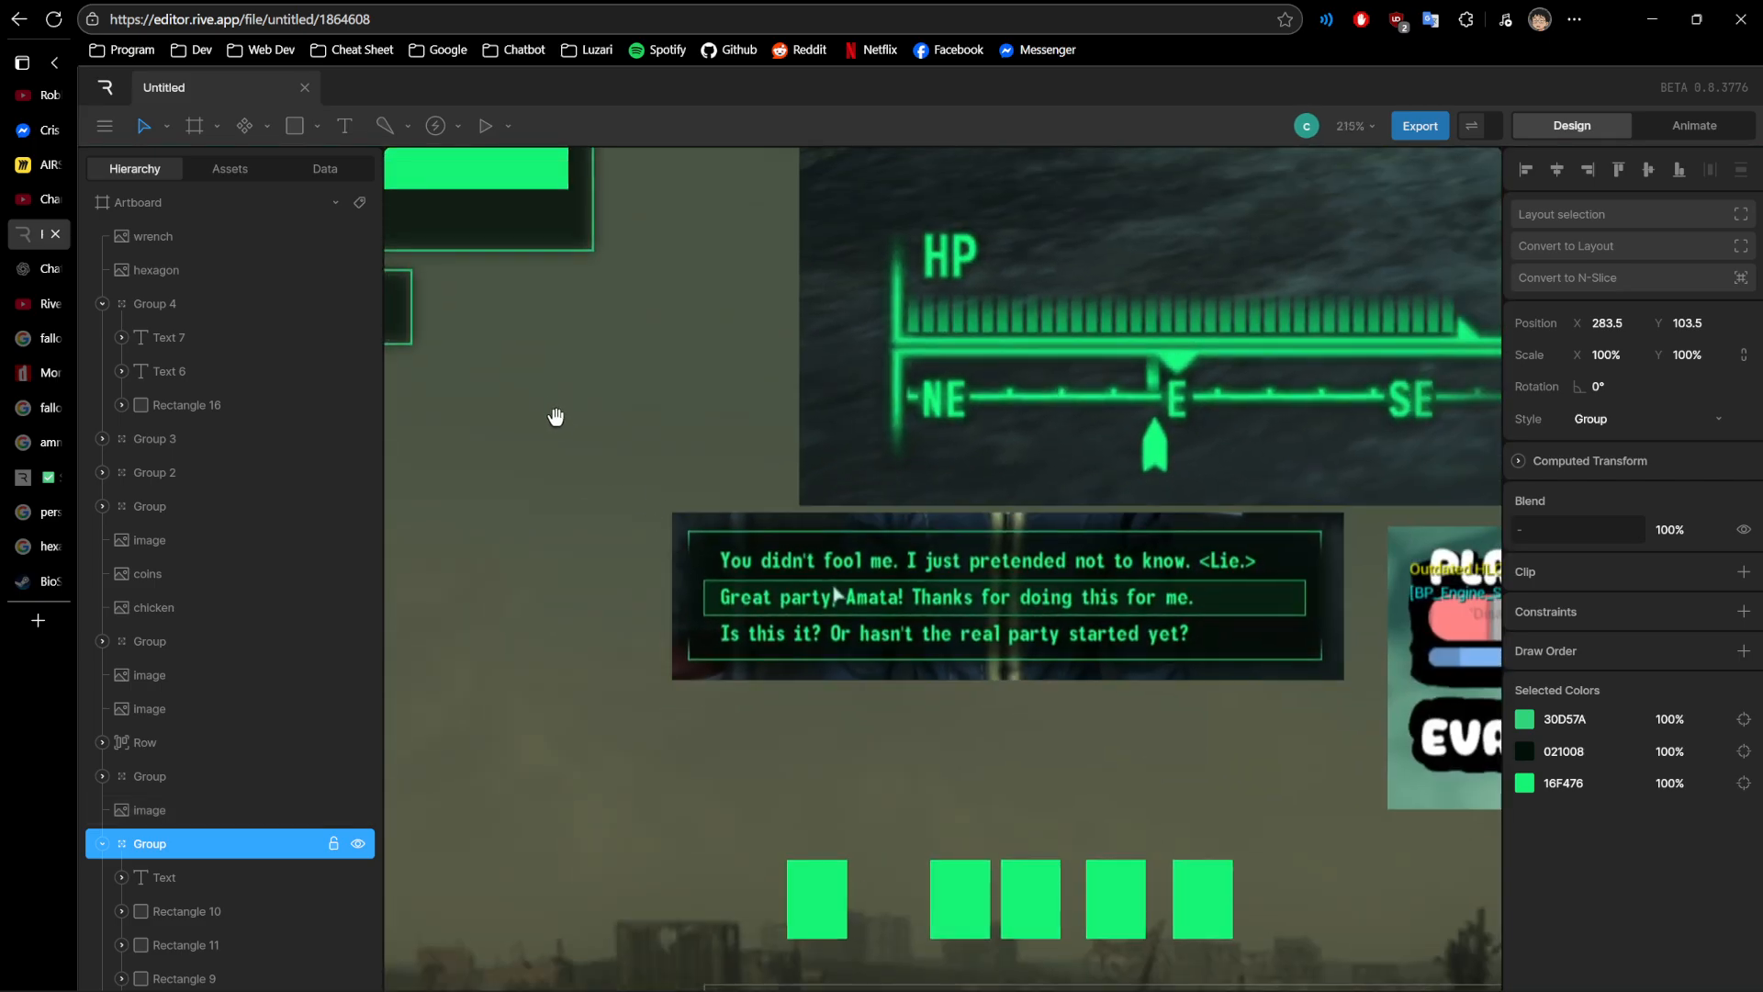
- Review the PLAYER AIRSHIP panel's title and bars together with the row of stat boxes beneath it
drag(554, 417, 1481, 767)
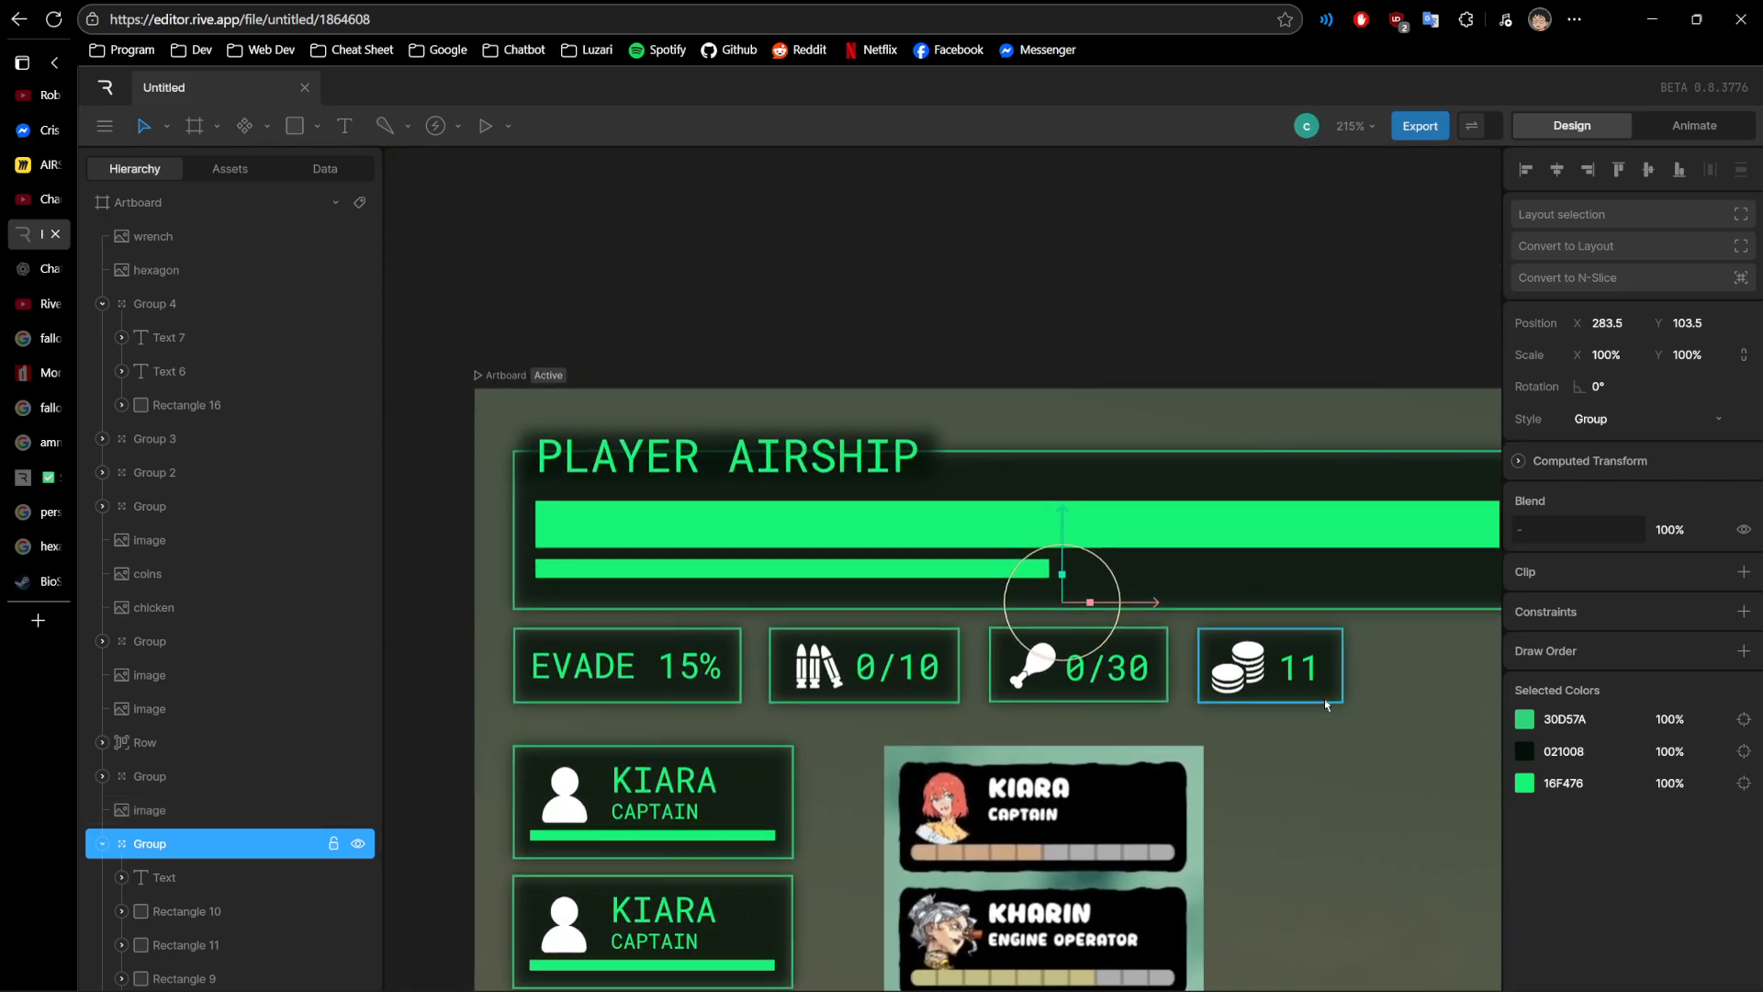
scroll(1331, 708, down, 1)
drag(1322, 694, 1211, 674)
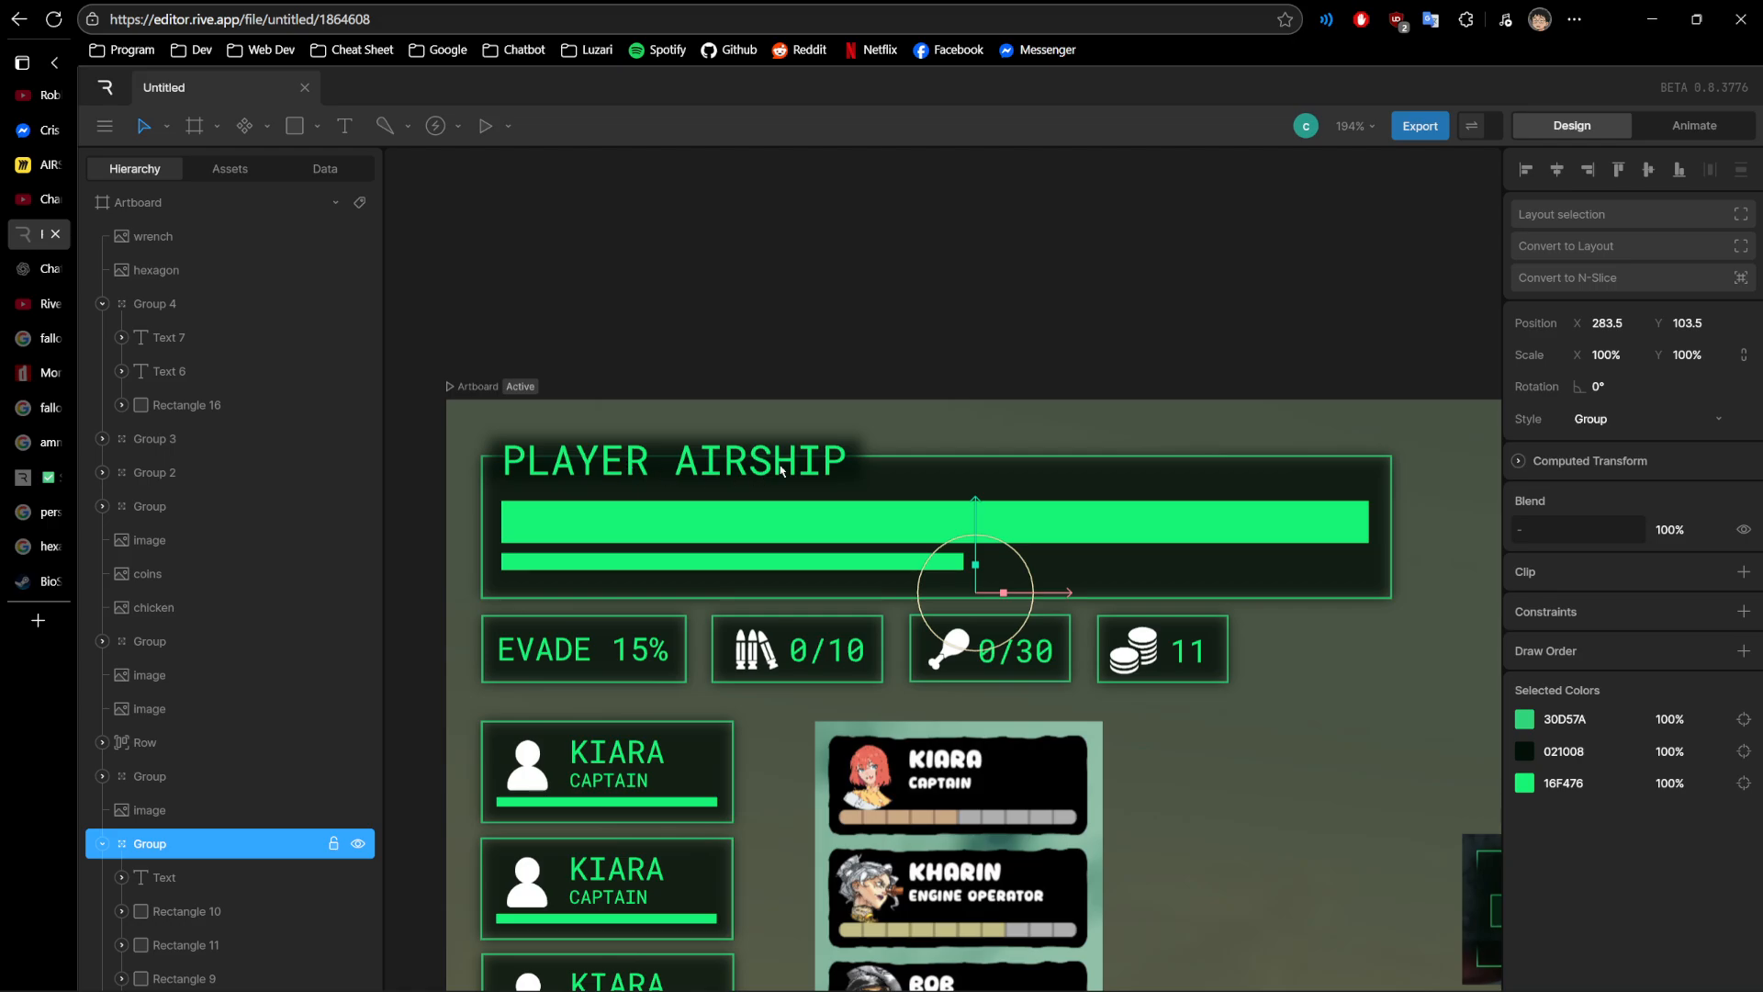
scroll(781, 470, up, 4)
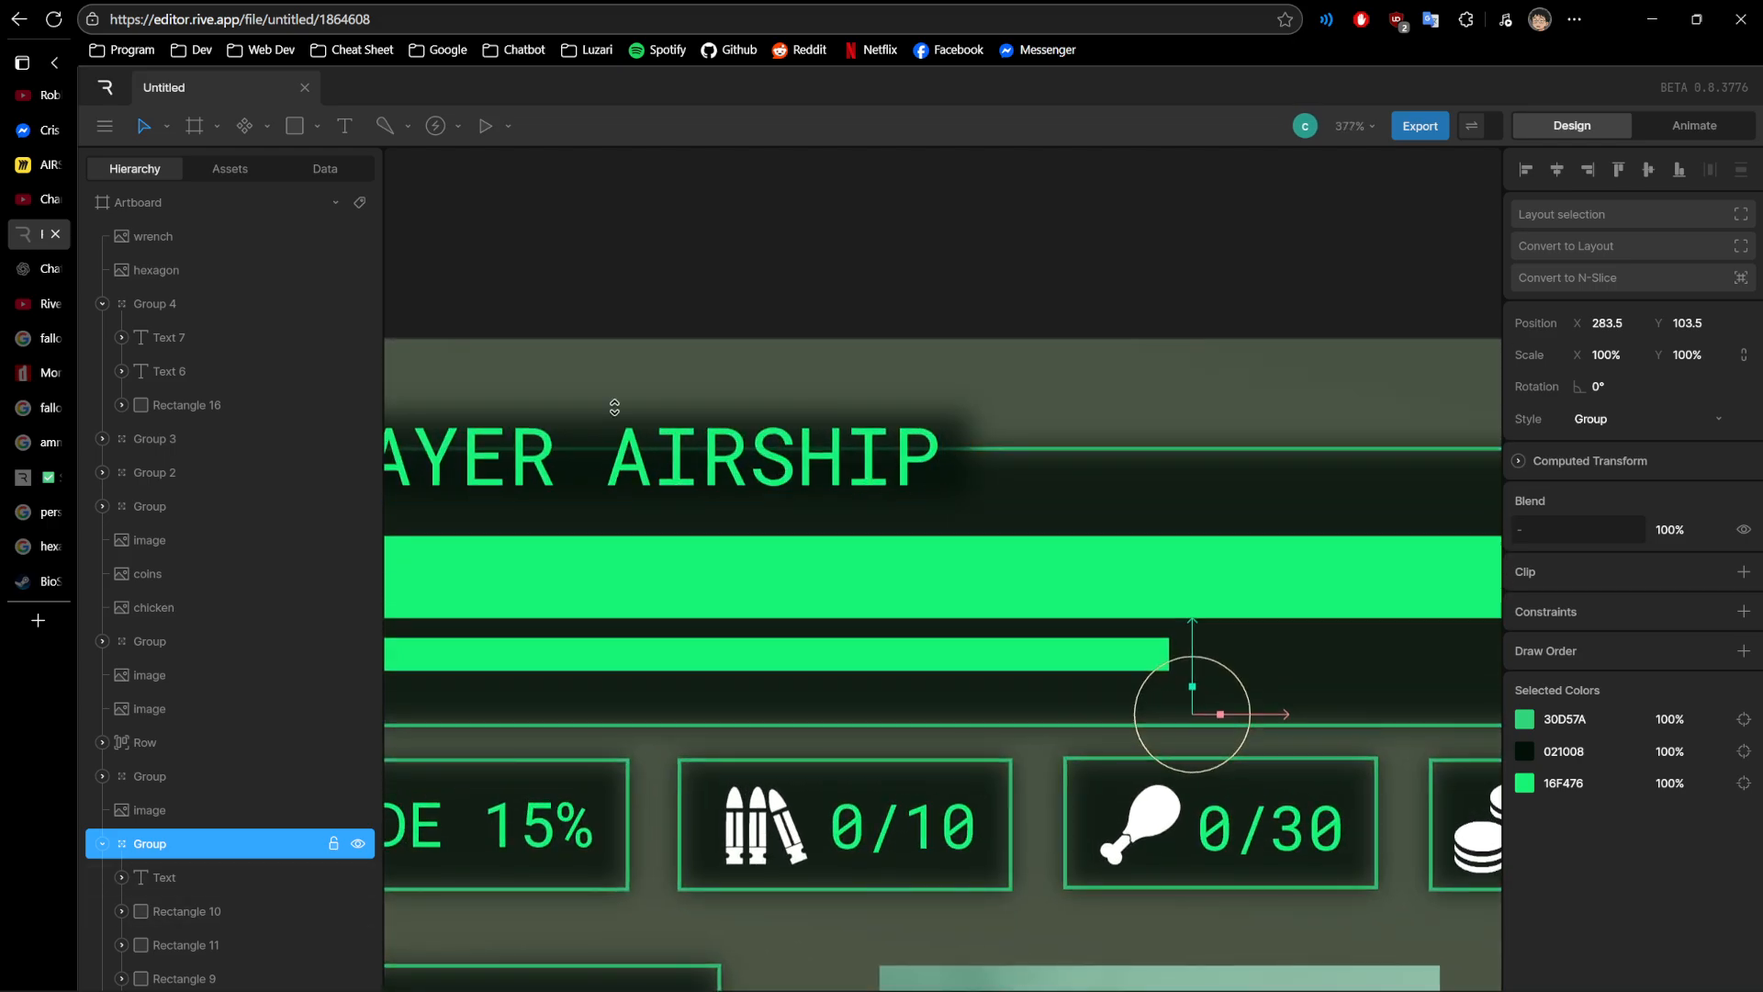
scroll(579, 508, down, 3)
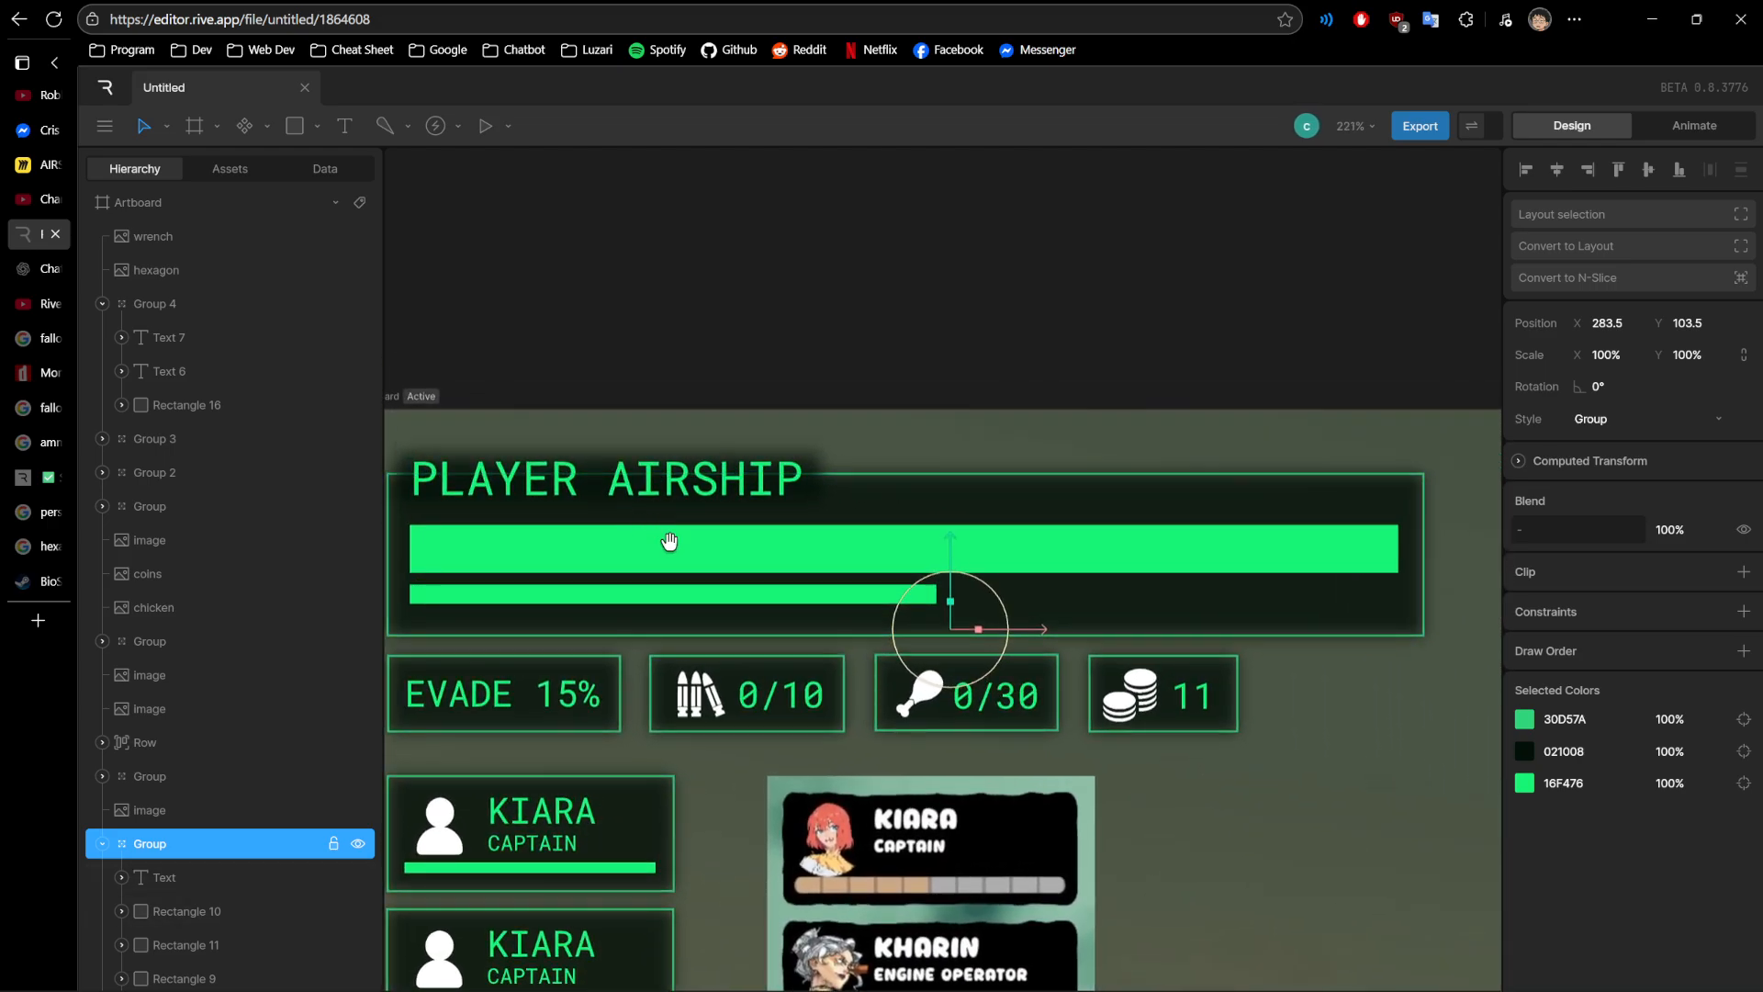
drag(689, 630, 730, 543)
scroll(730, 543, down, 1)
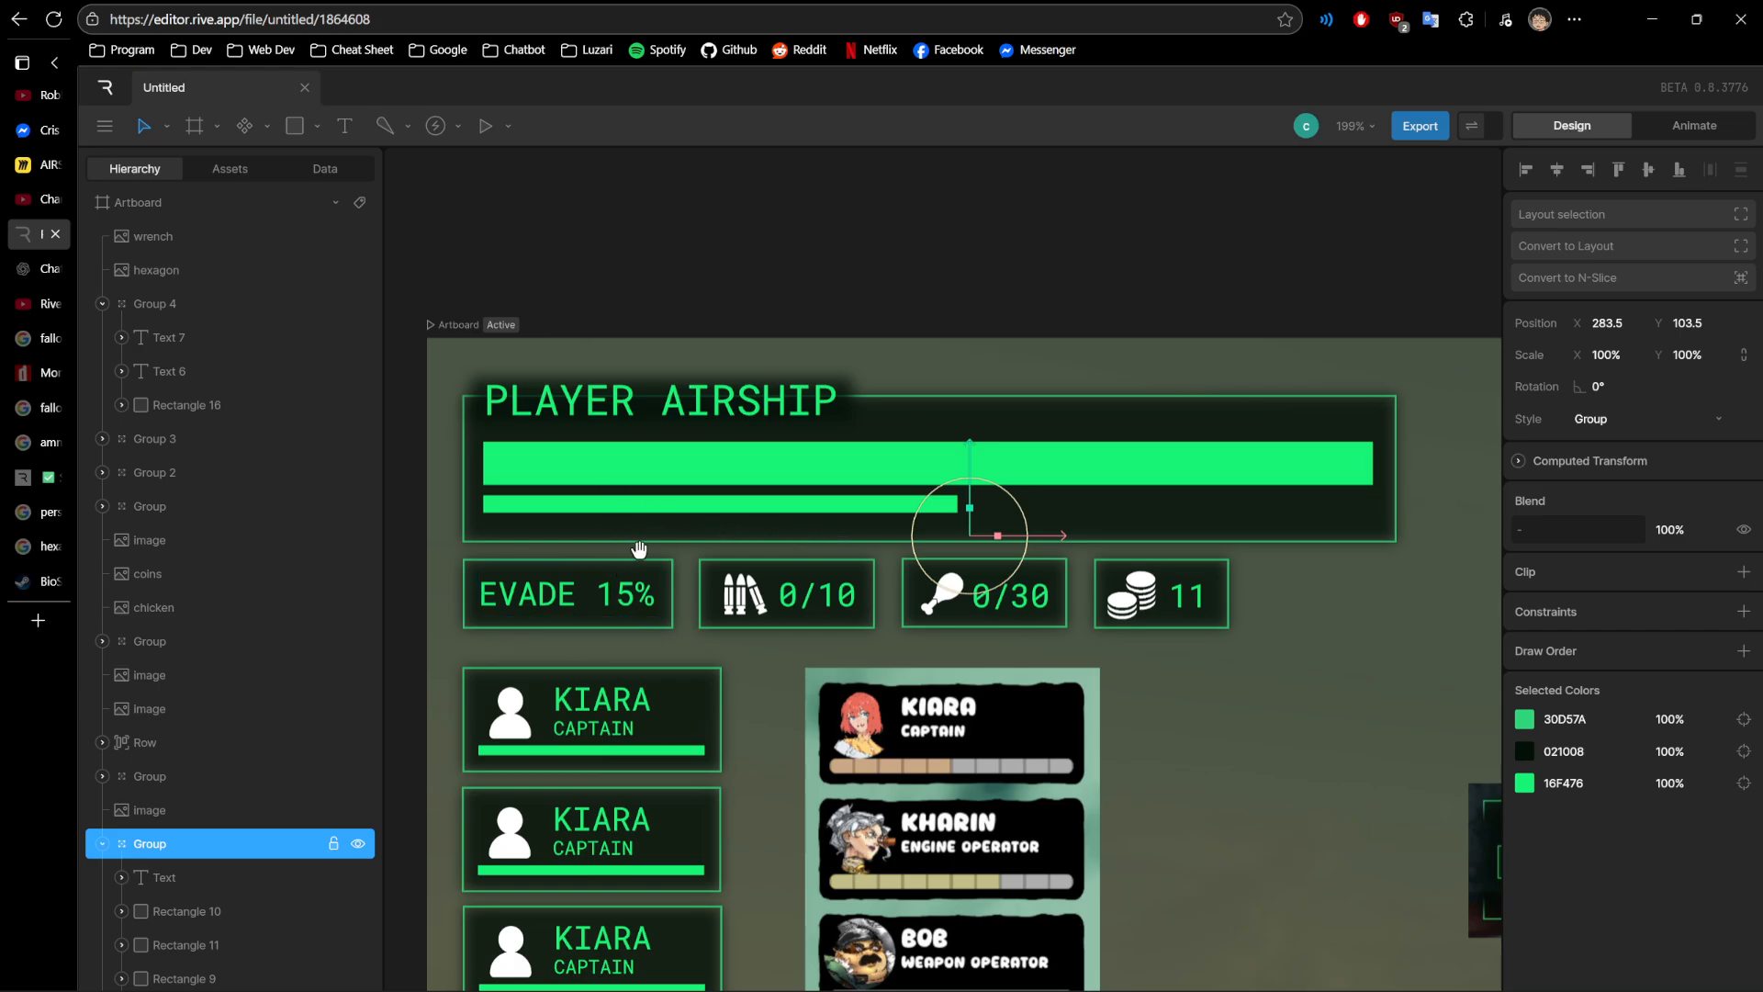
scroll(633, 514, down, 3)
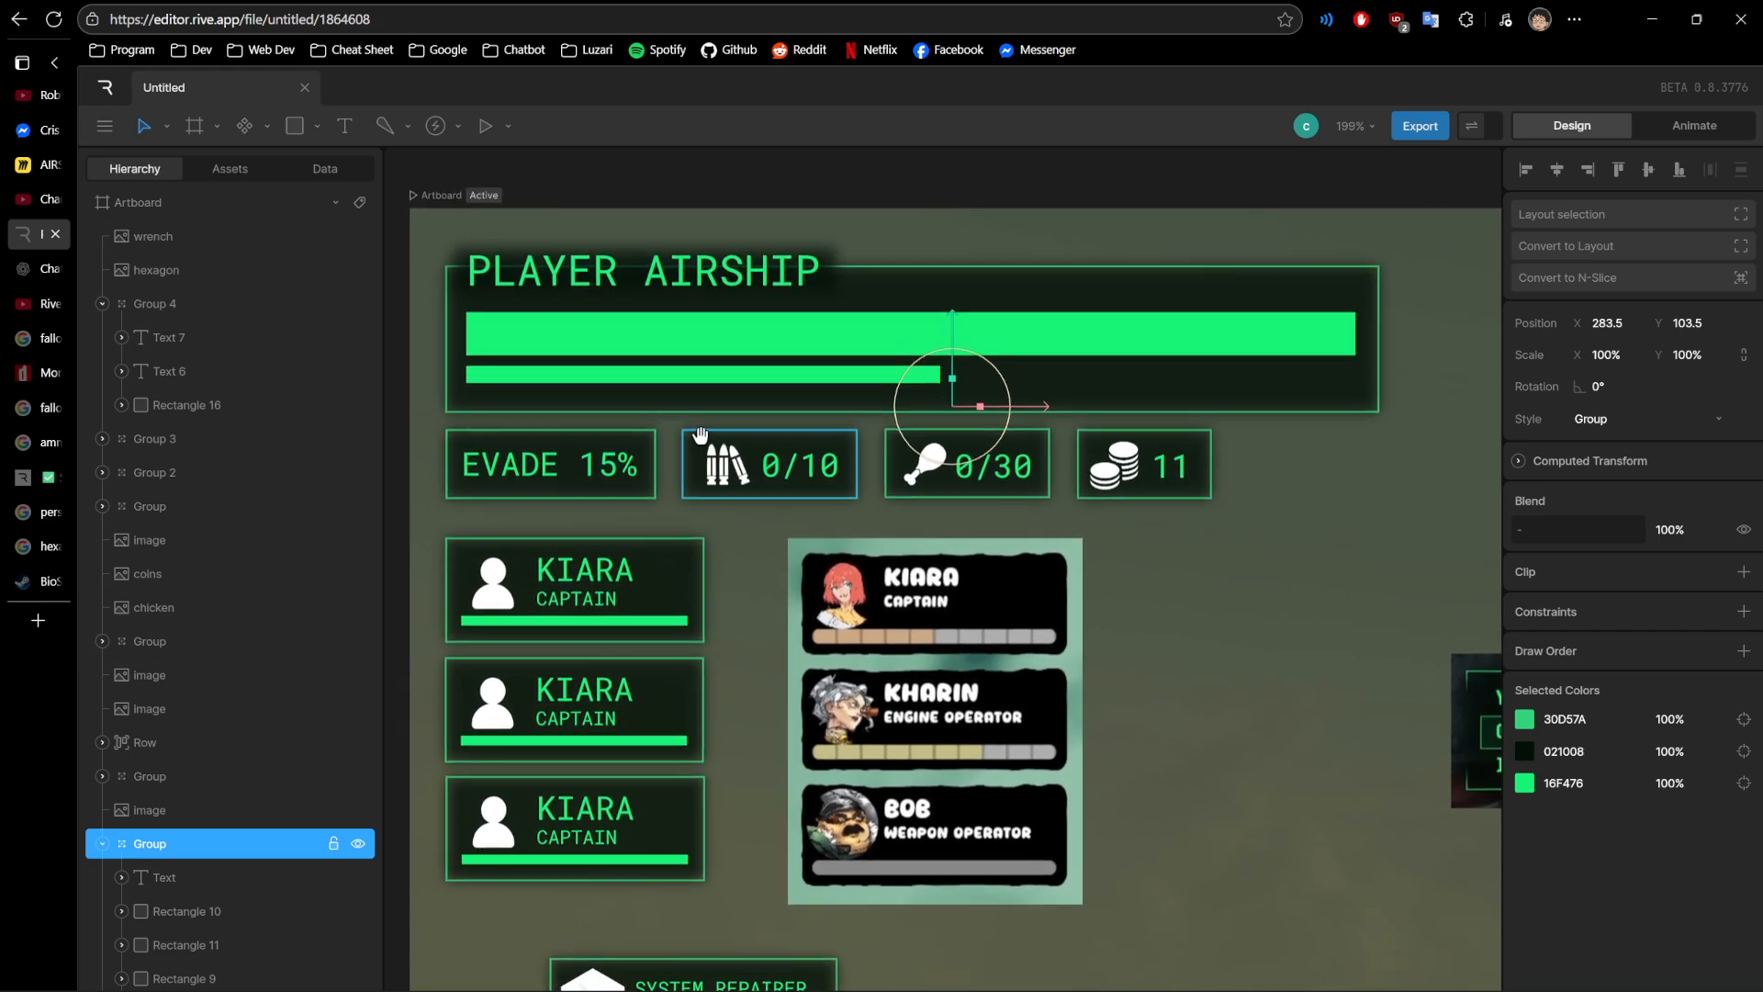
- Inspect the stat boxes one by one: the EVADE text, the ammo icon group, the chicken icon and 0/30 text, and the coins icon
click(504, 474)
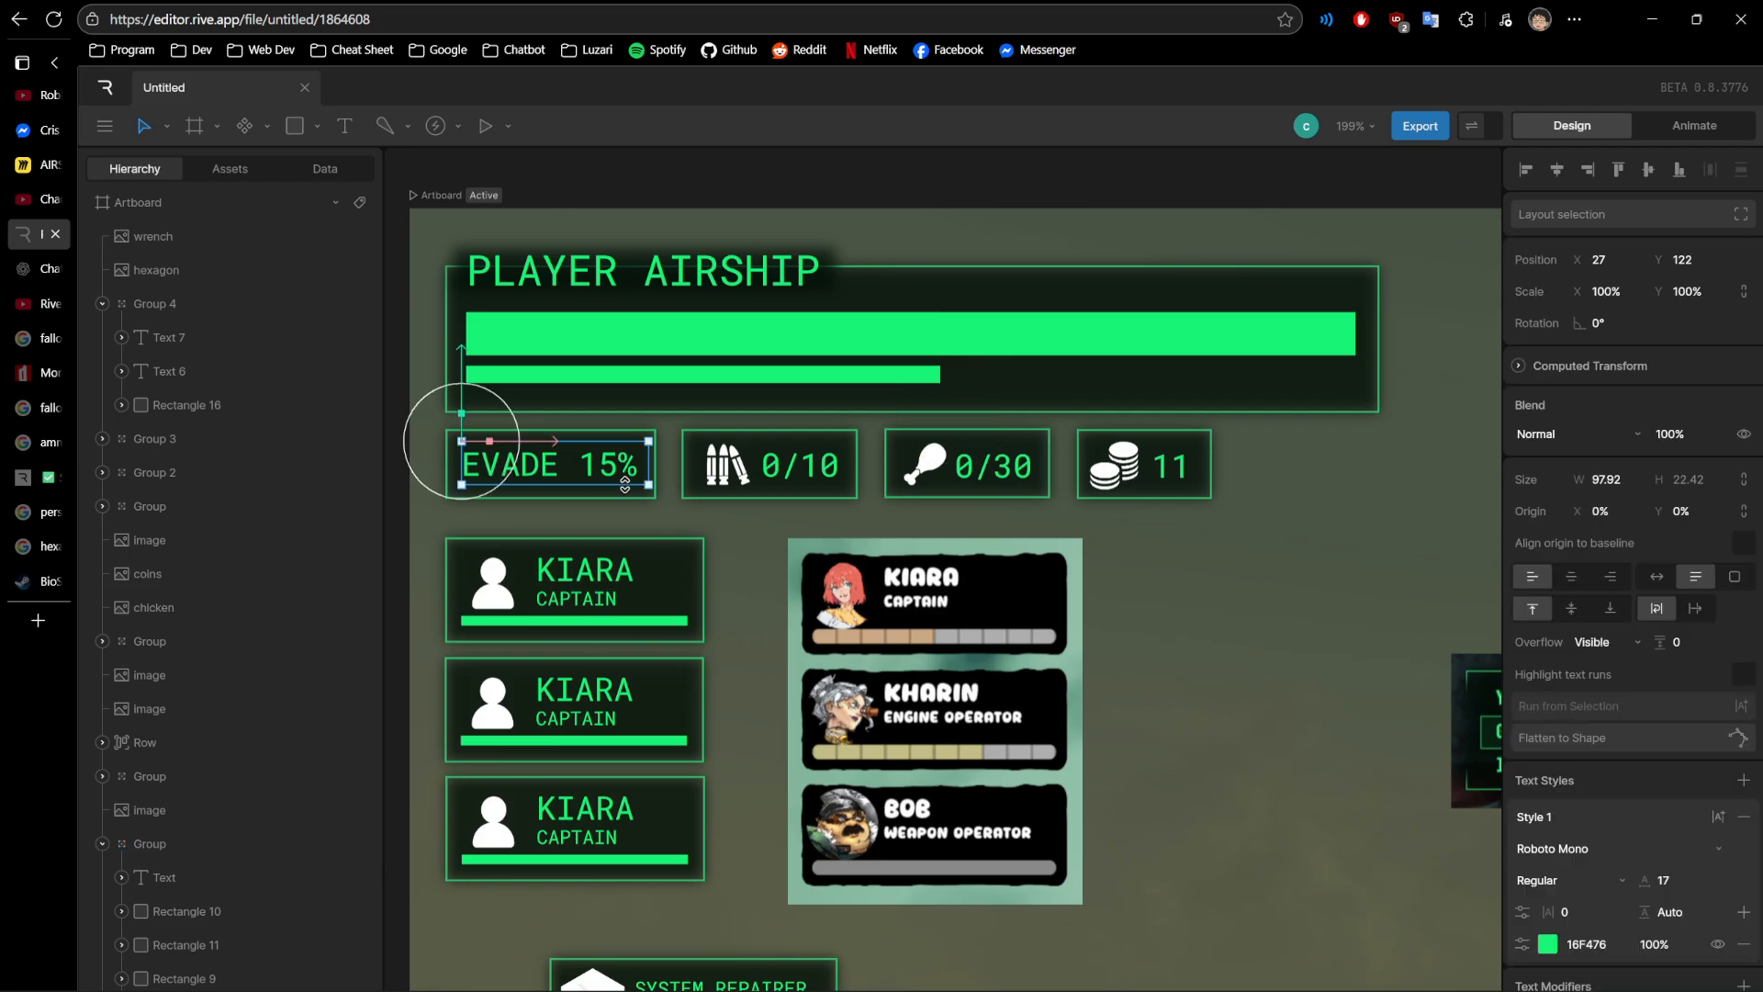
click(992, 467)
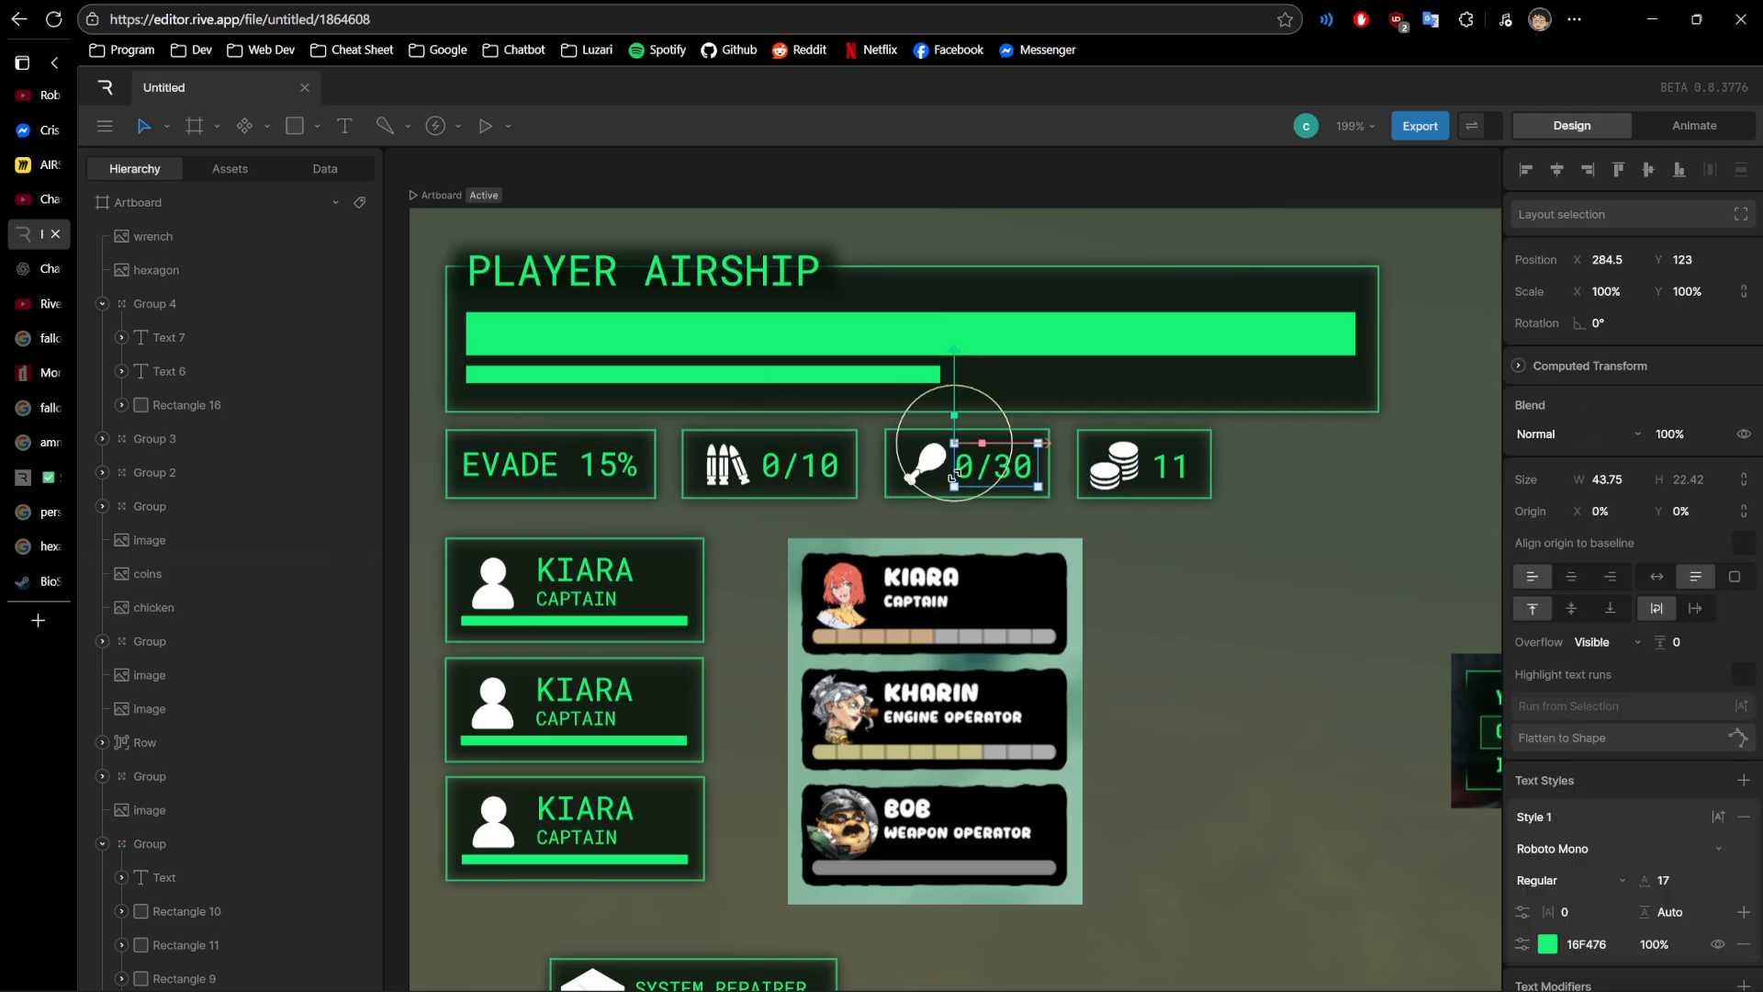
click(564, 461)
scroll(763, 485, up, 3)
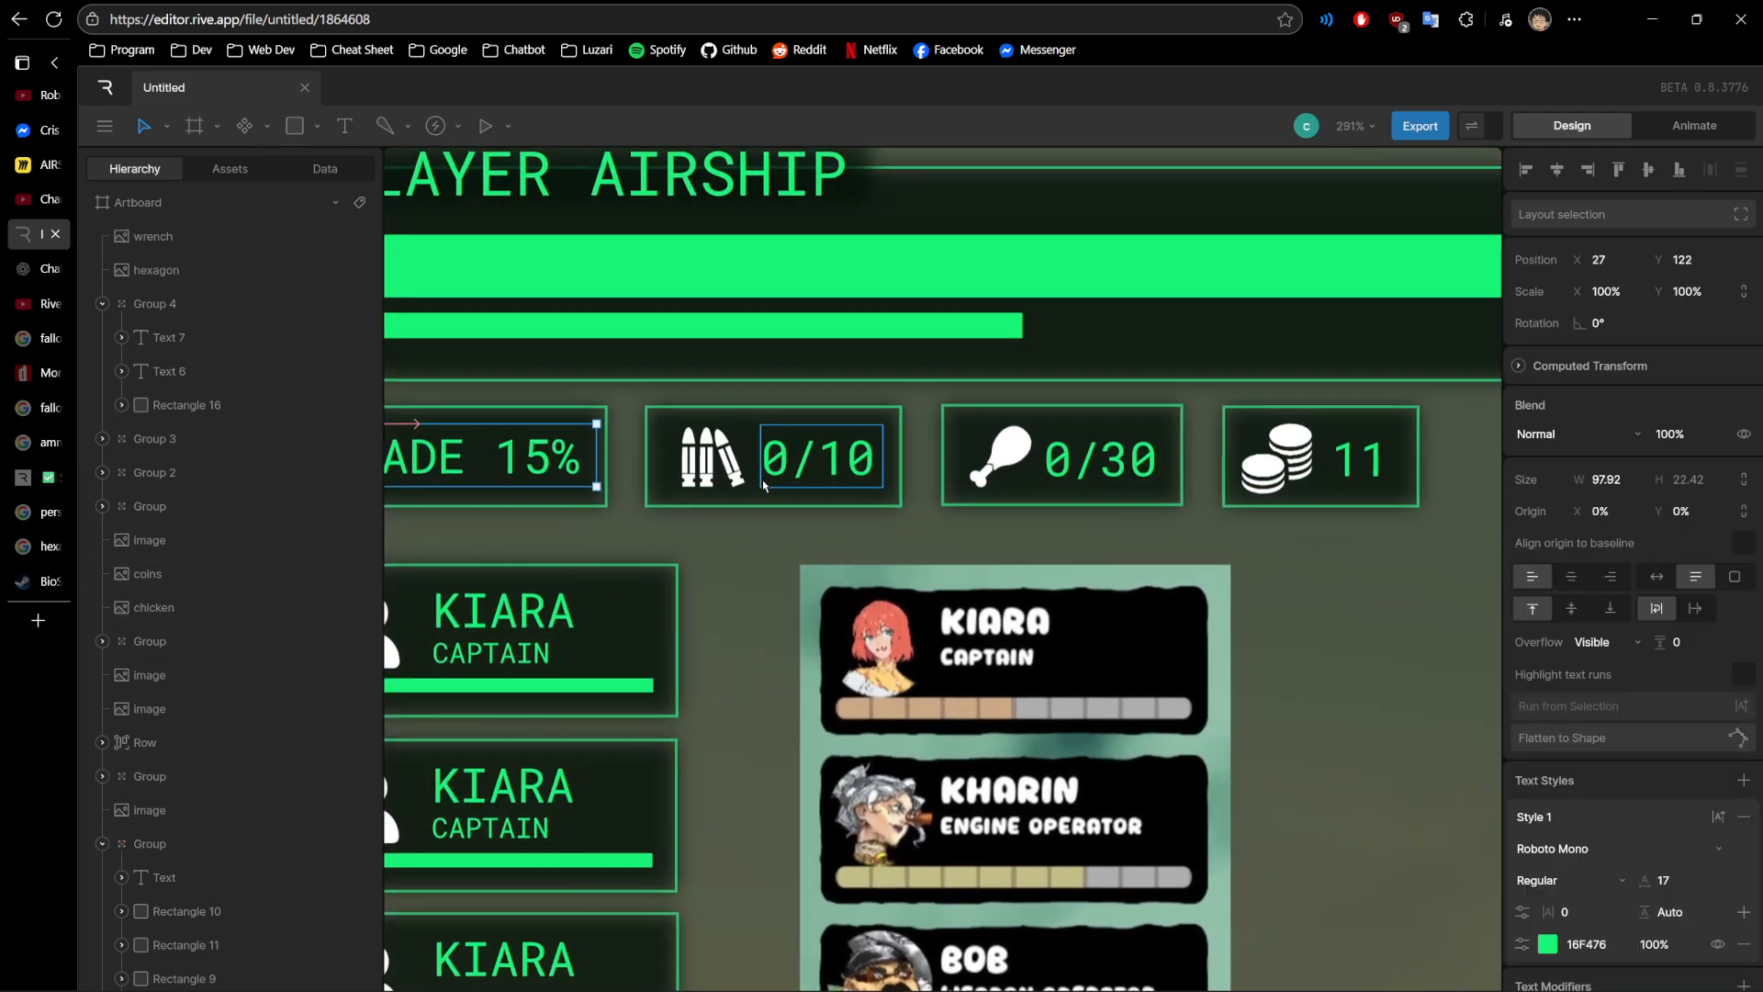
click(762, 481)
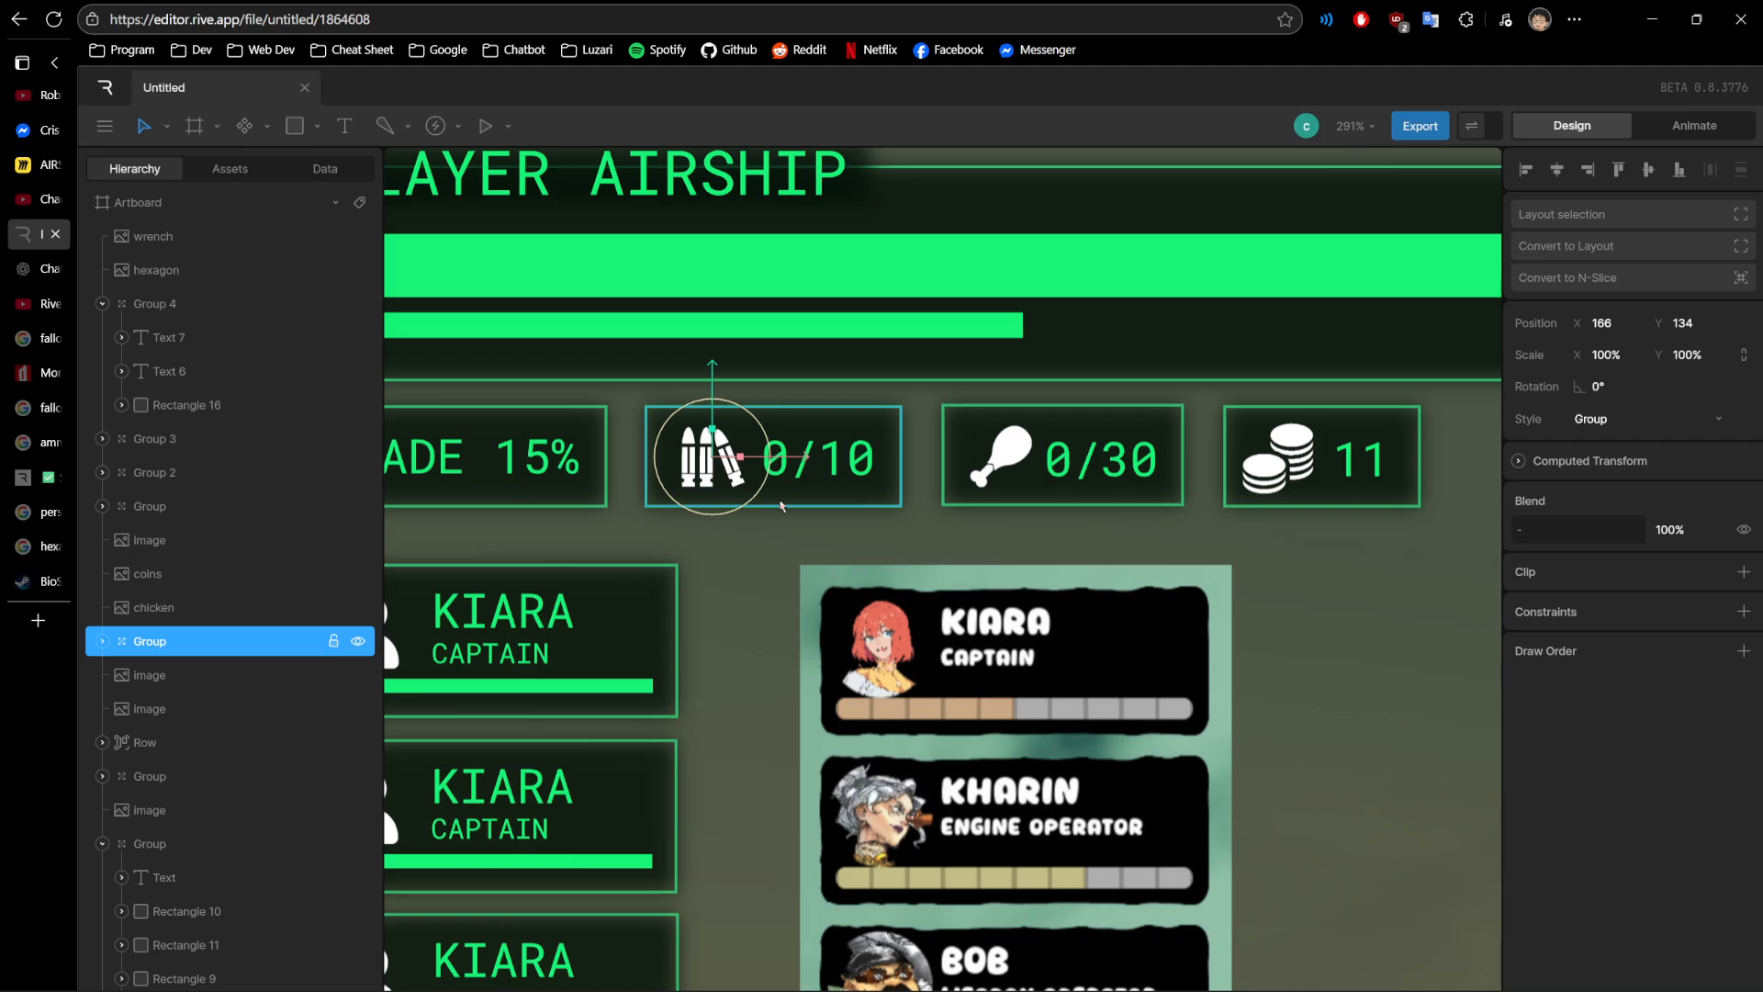
click(1001, 456)
click(1295, 473)
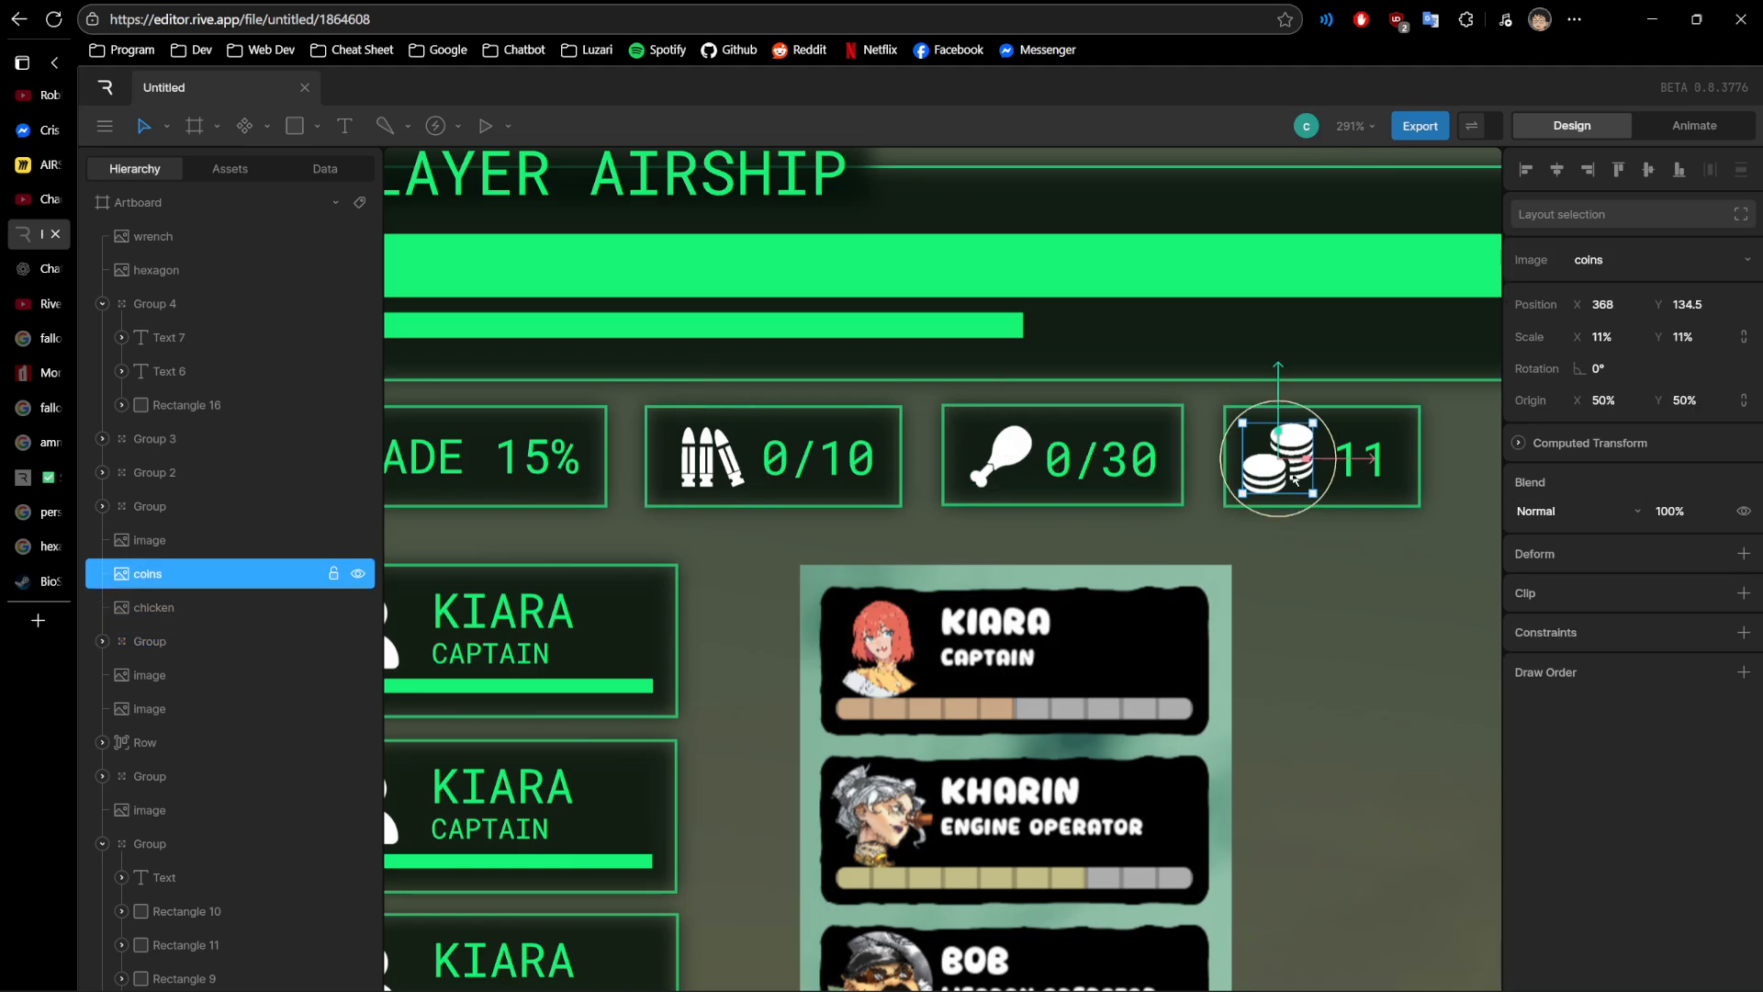
click(700, 486)
scroll(703, 476, up, 2)
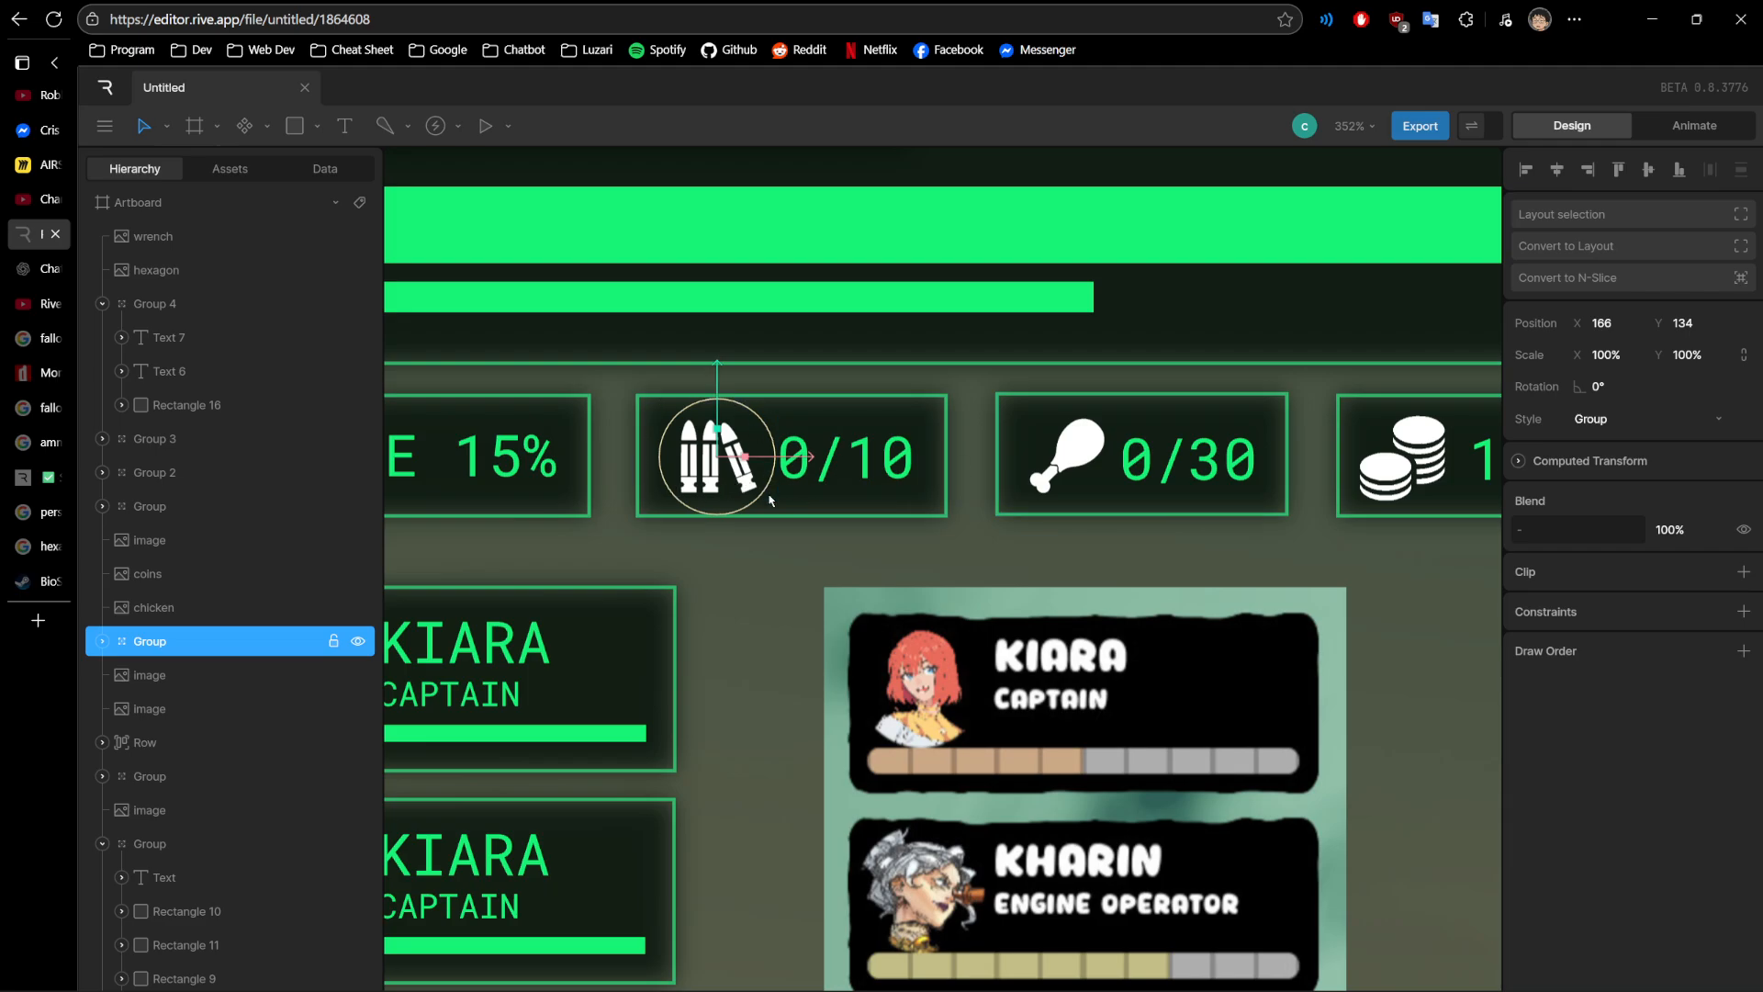
scroll(770, 501, down, 2)
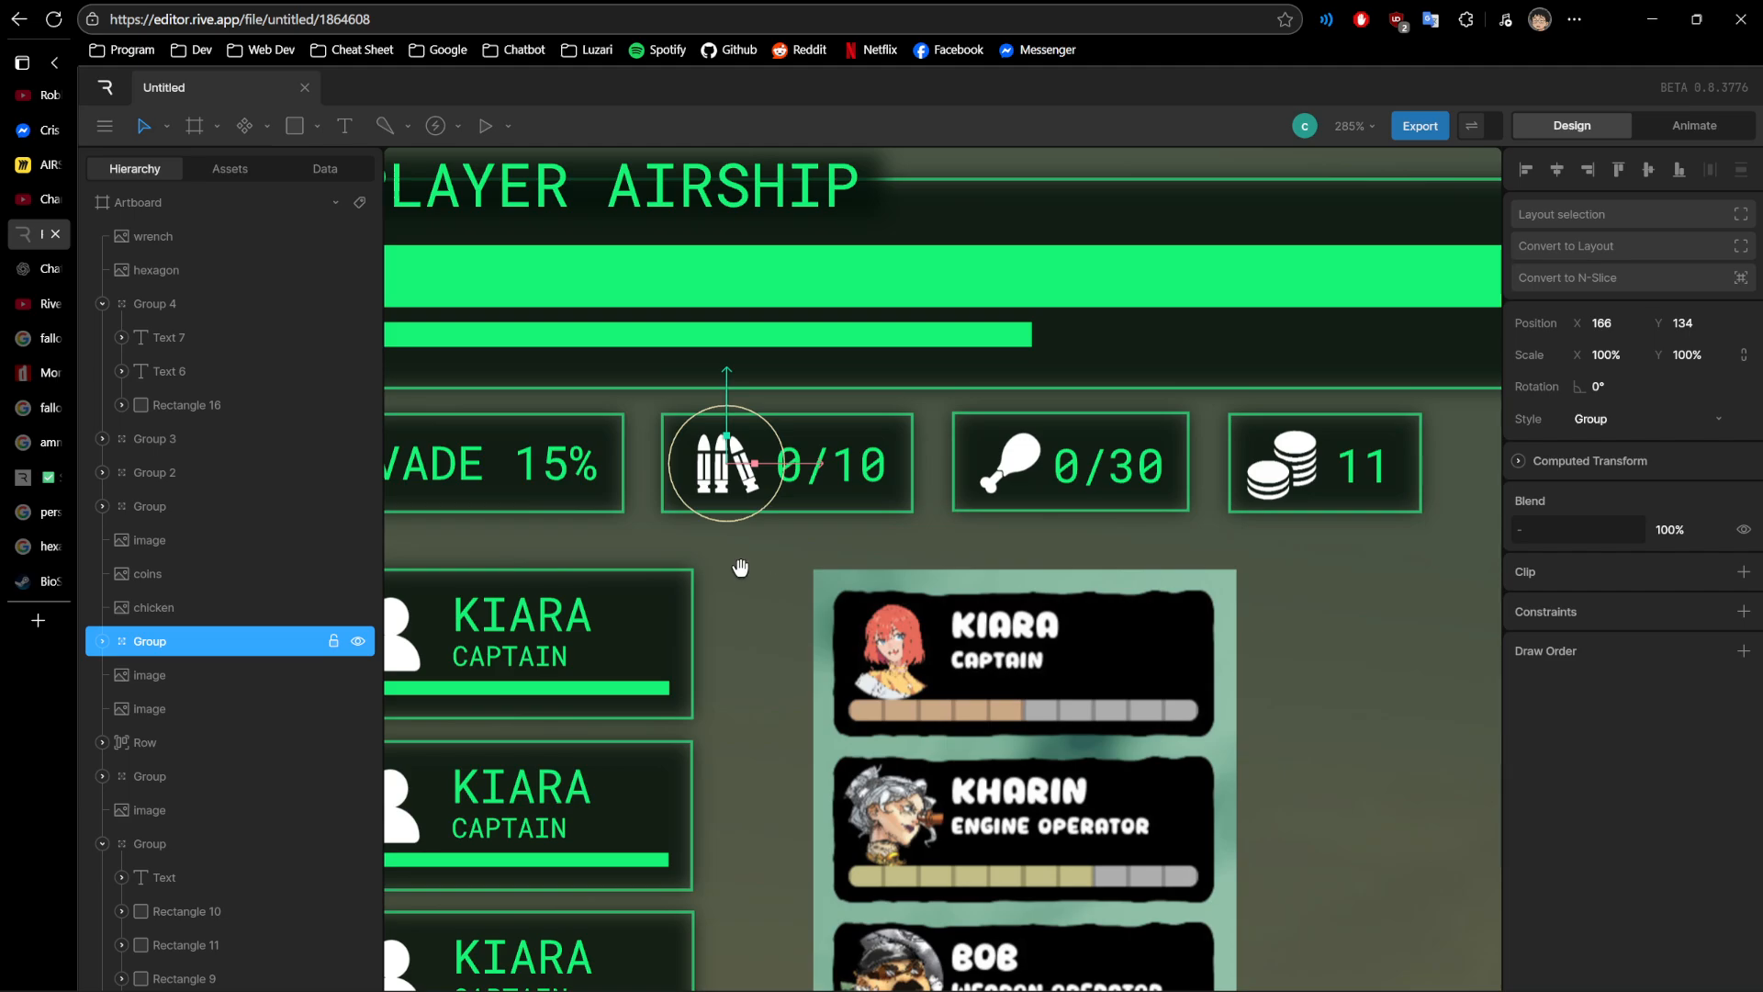
- Inspect the first two green KIARA CAPTAIN crew cards and compare the set with the older crew reference image
drag(742, 565, 839, 550)
scroll(842, 555, down, 1)
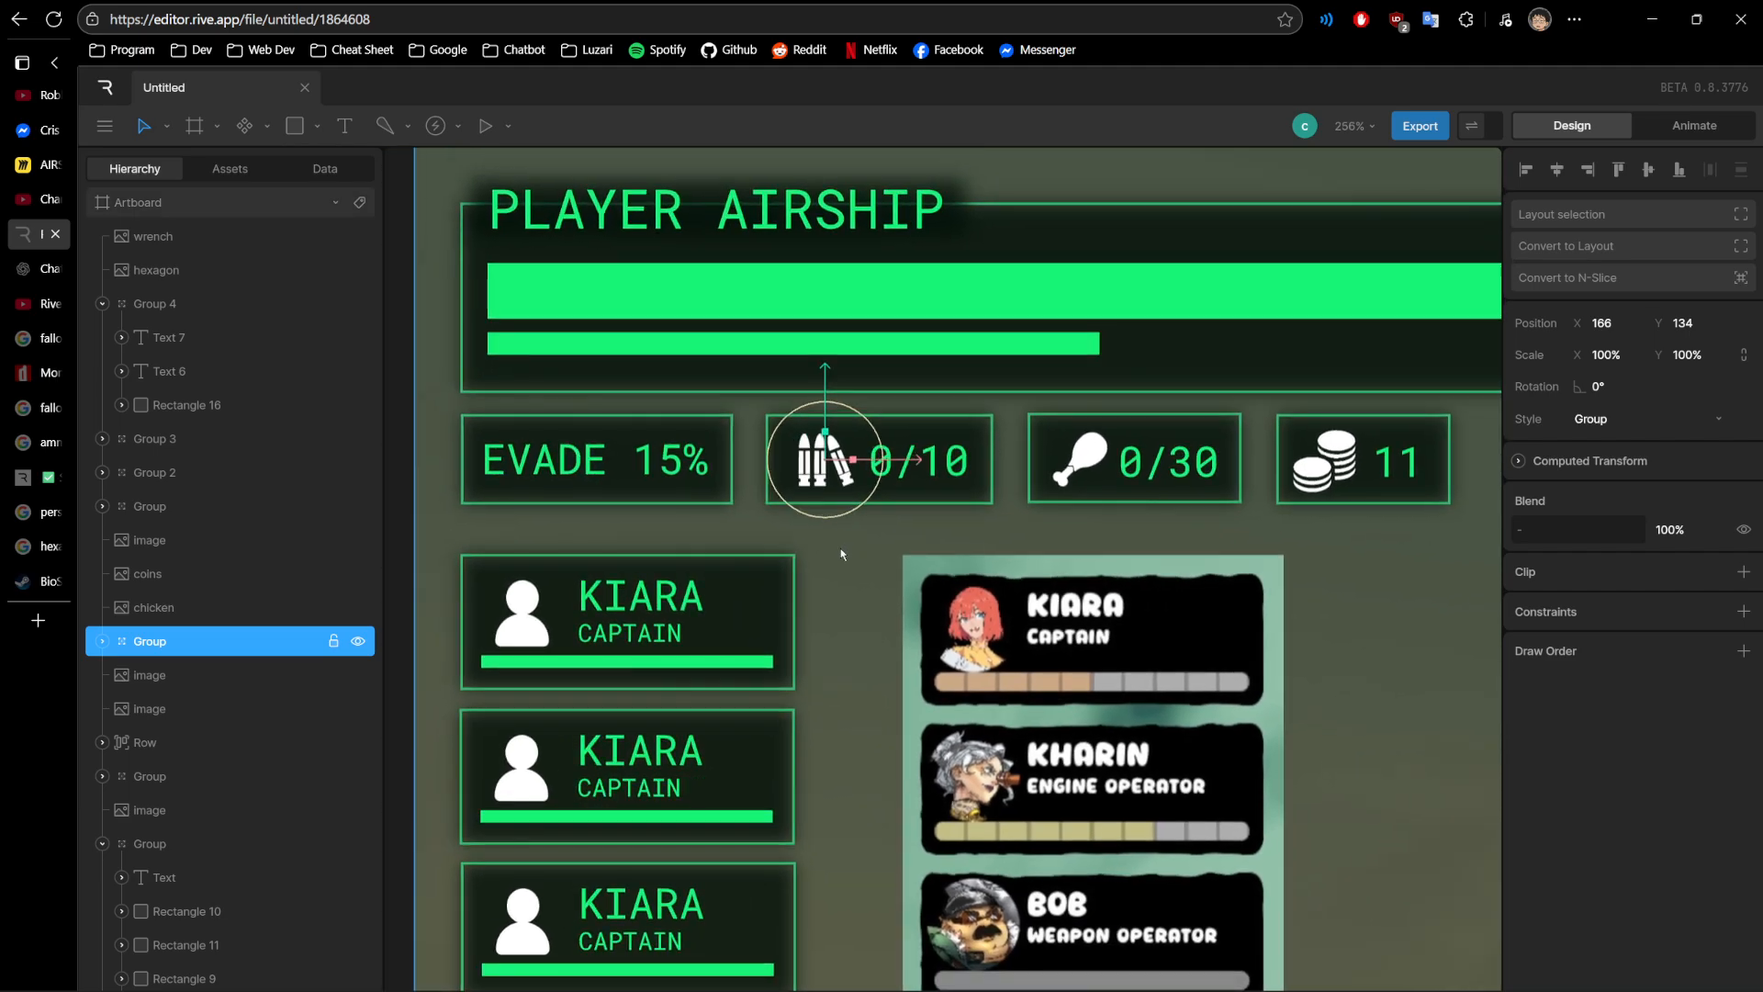
scroll(837, 551, down, 3)
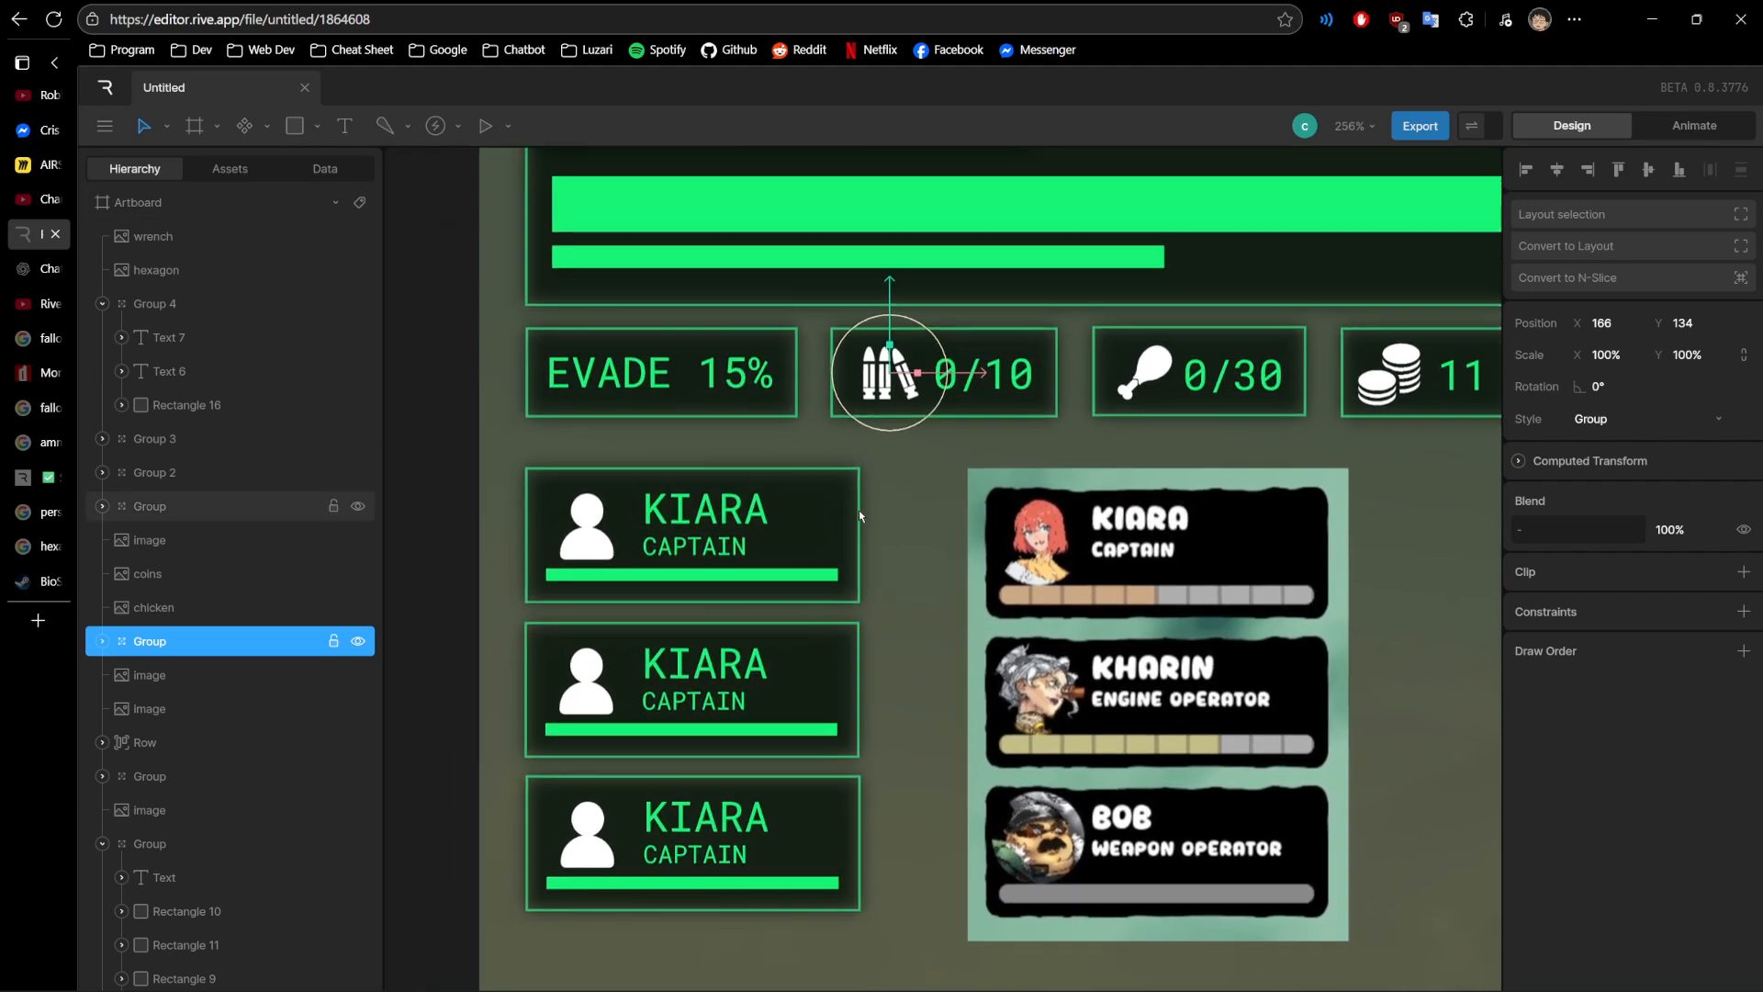
scroll(867, 537, down, 2)
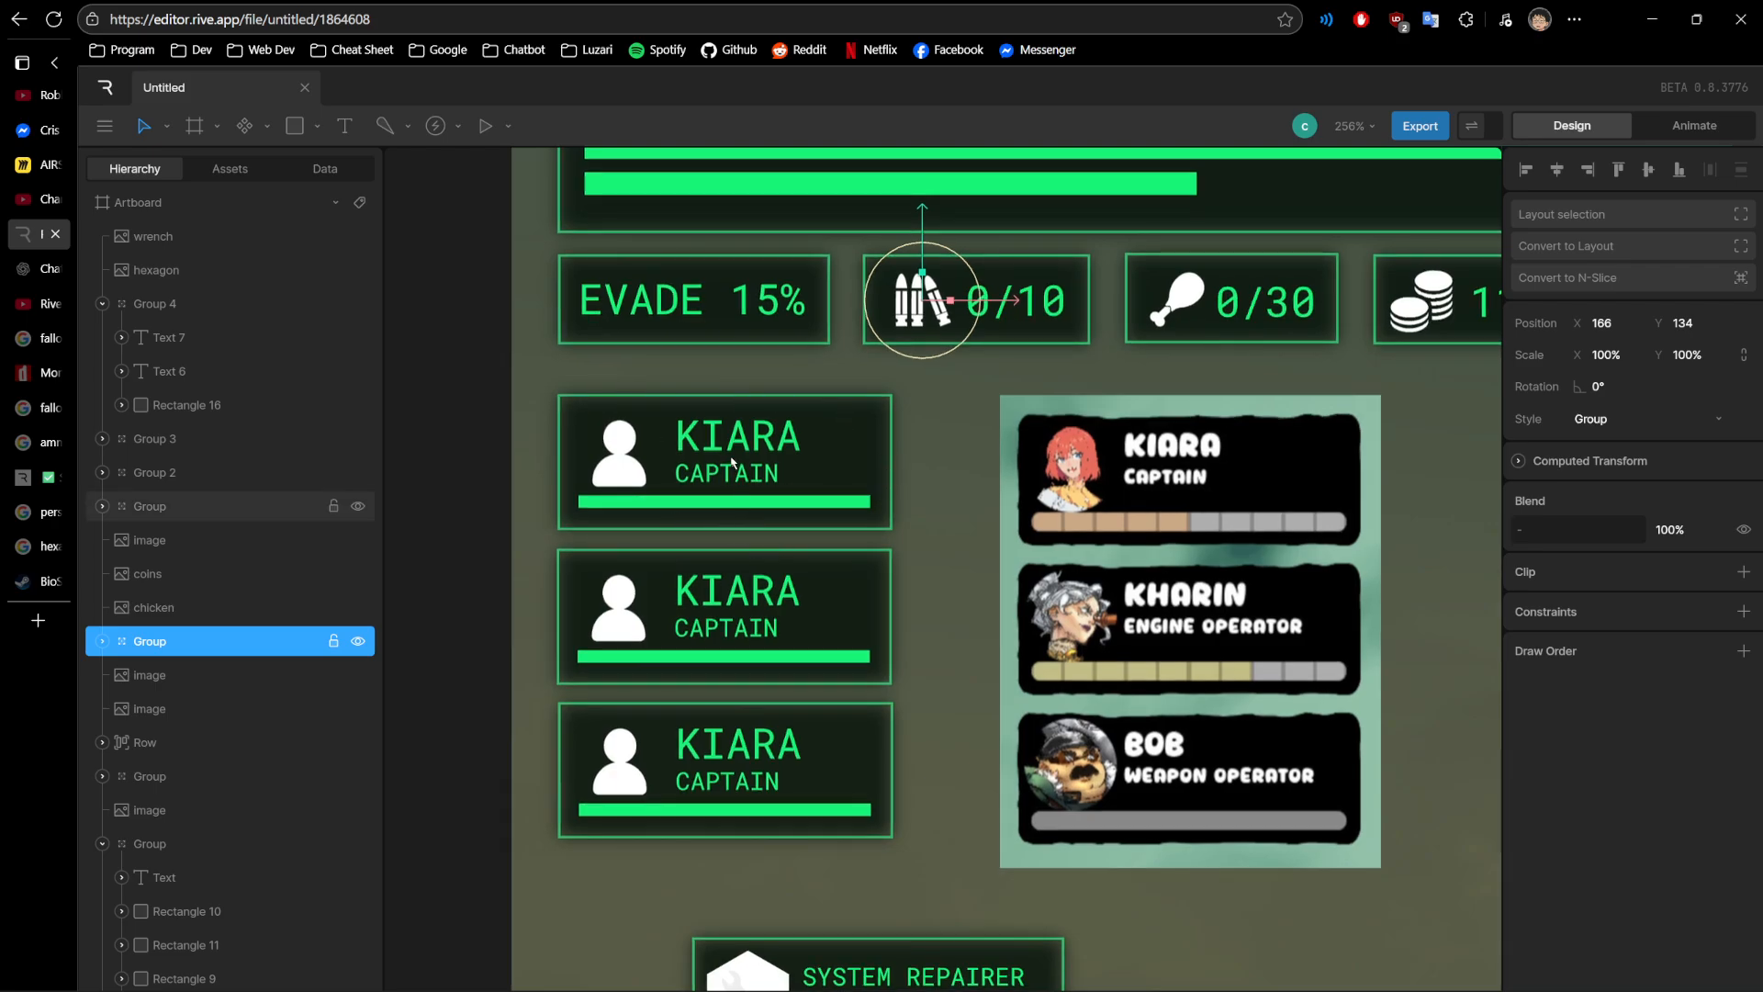
scroll(732, 462, up, 2)
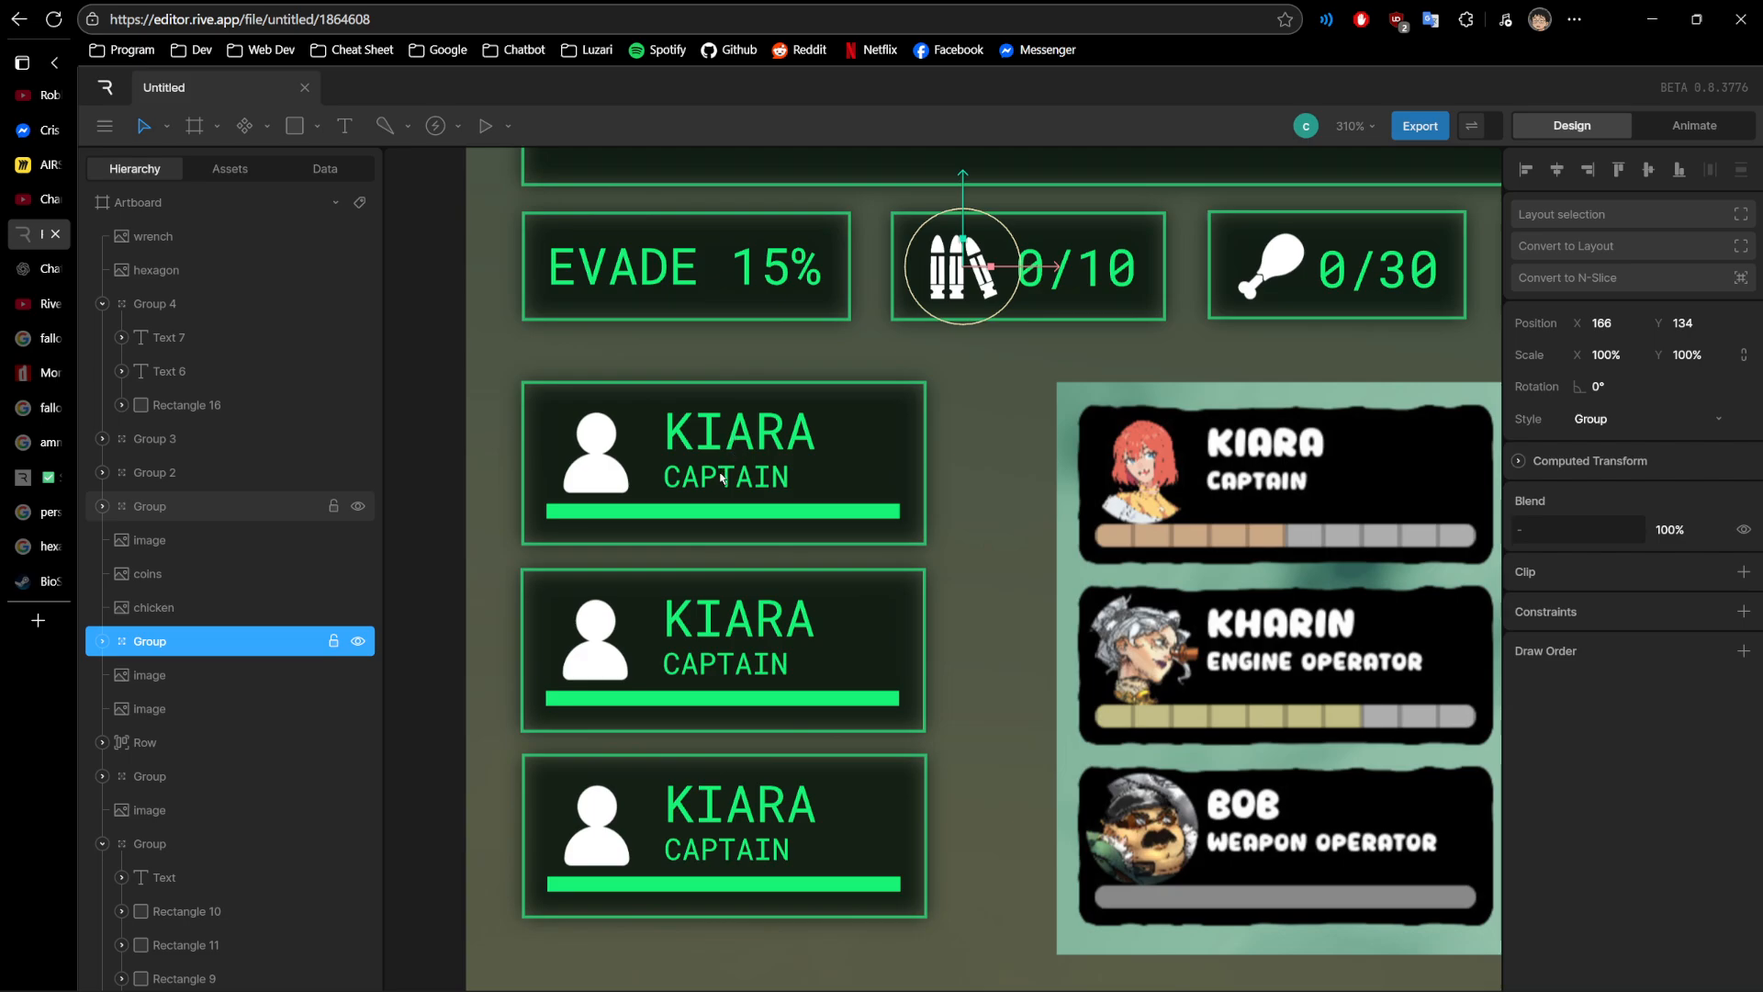
click(723, 479)
click(730, 621)
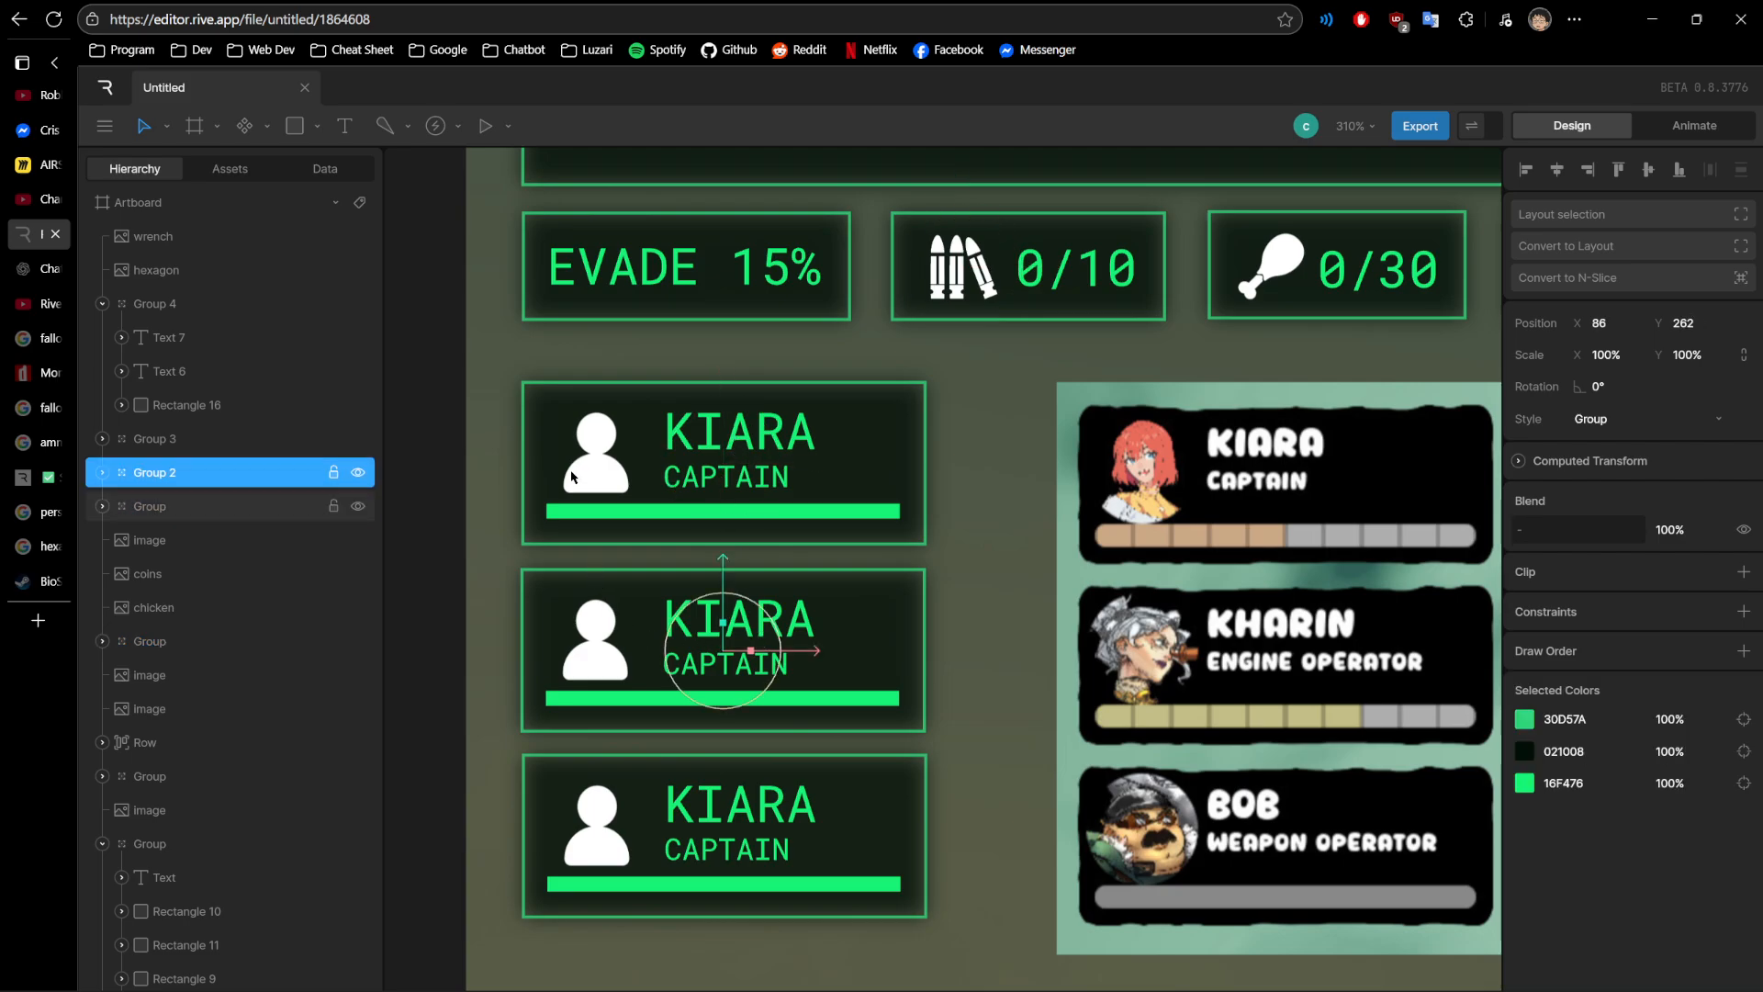
click(588, 445)
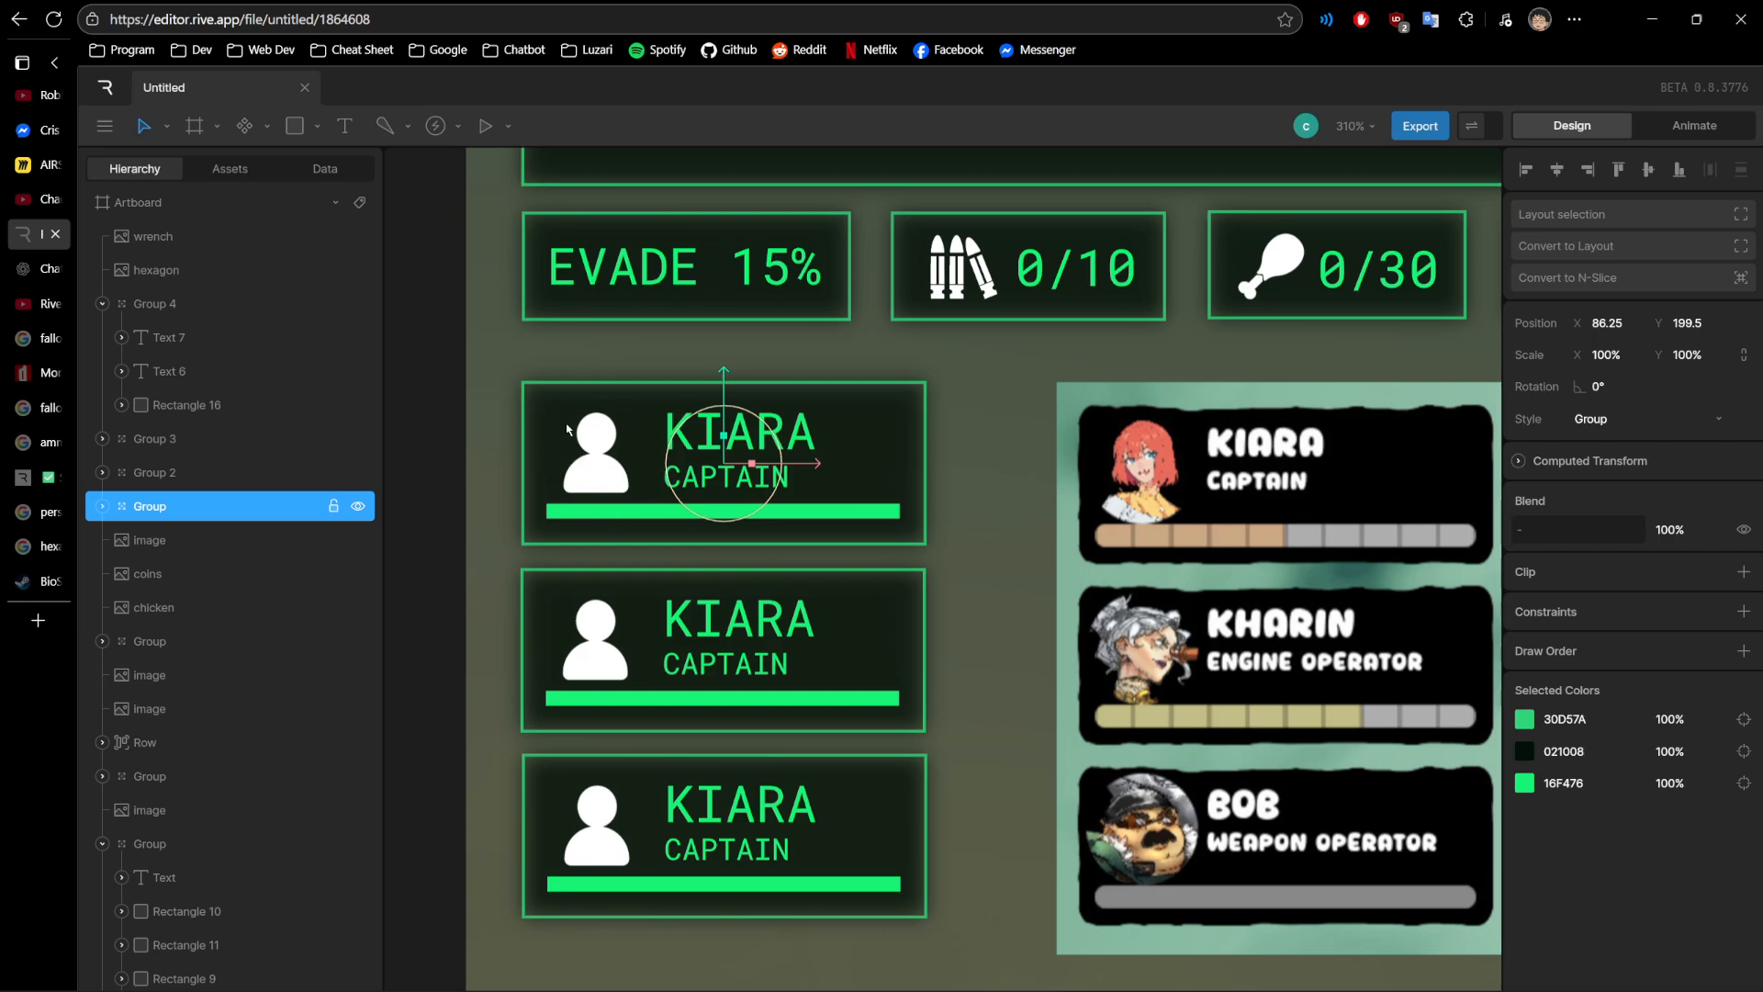
scroll(638, 566, down, 3)
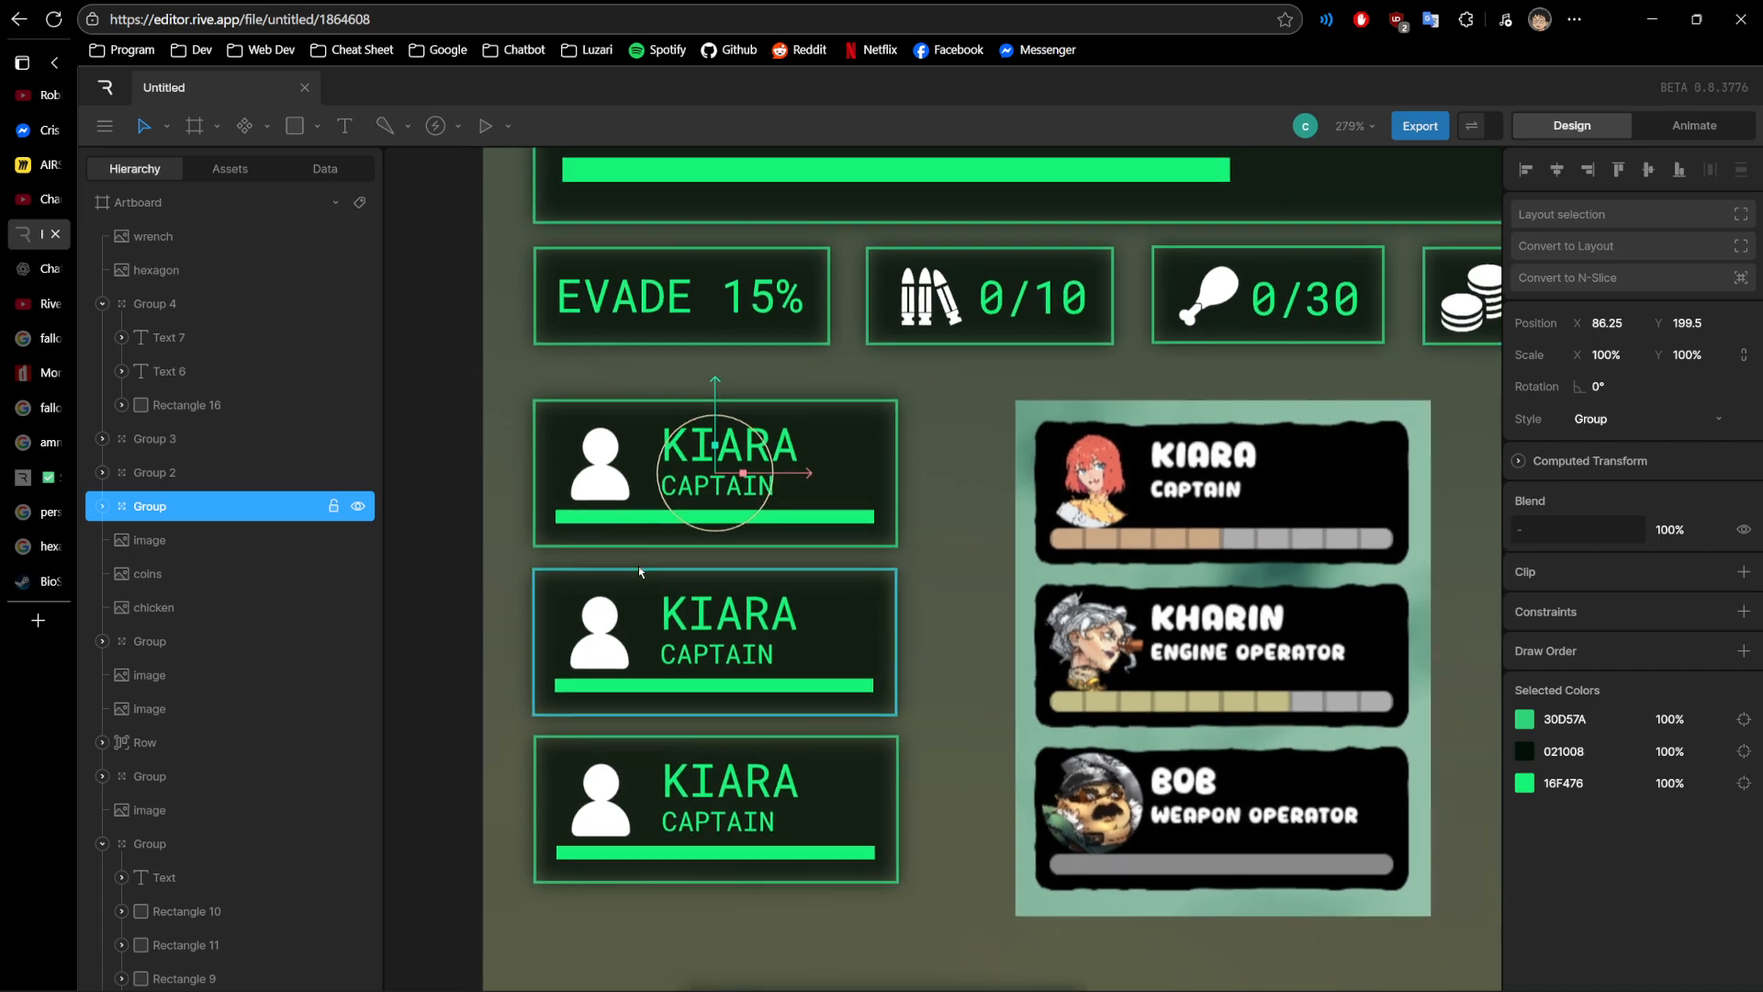
drag(514, 541, 563, 394)
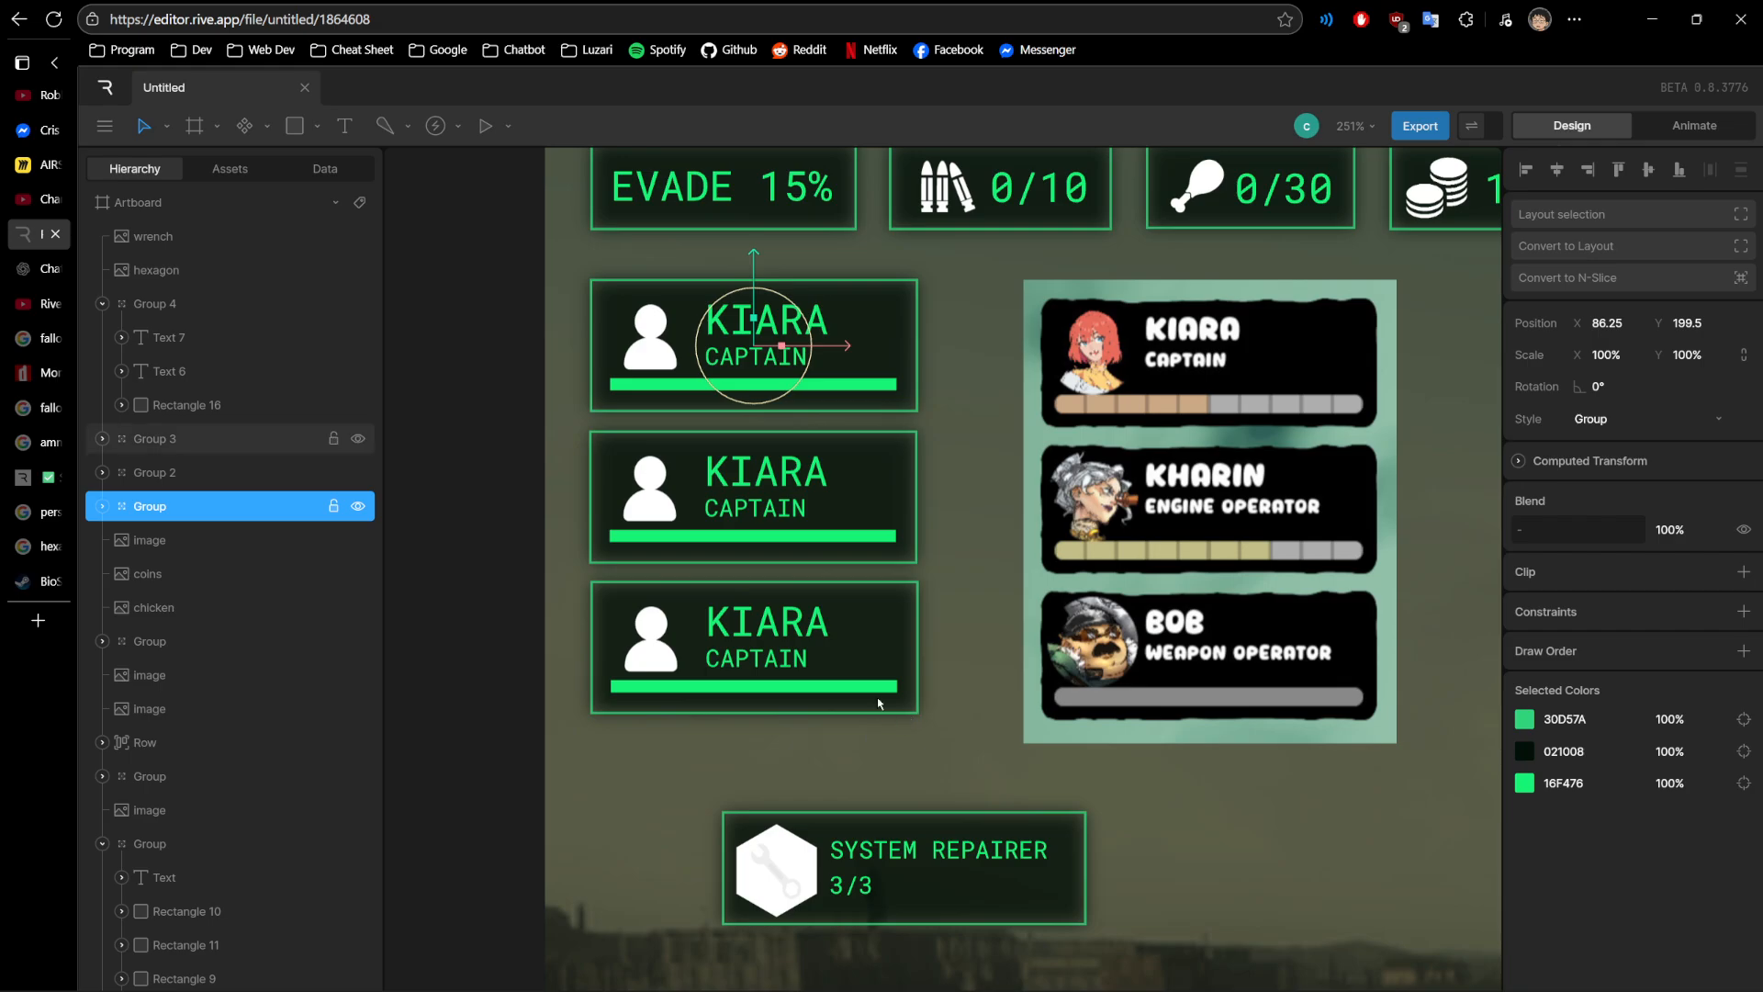
- Select the SYSTEM REPAIRER card with its wrench and hexagon images and examine it up close
drag(937, 598, 868, 477)
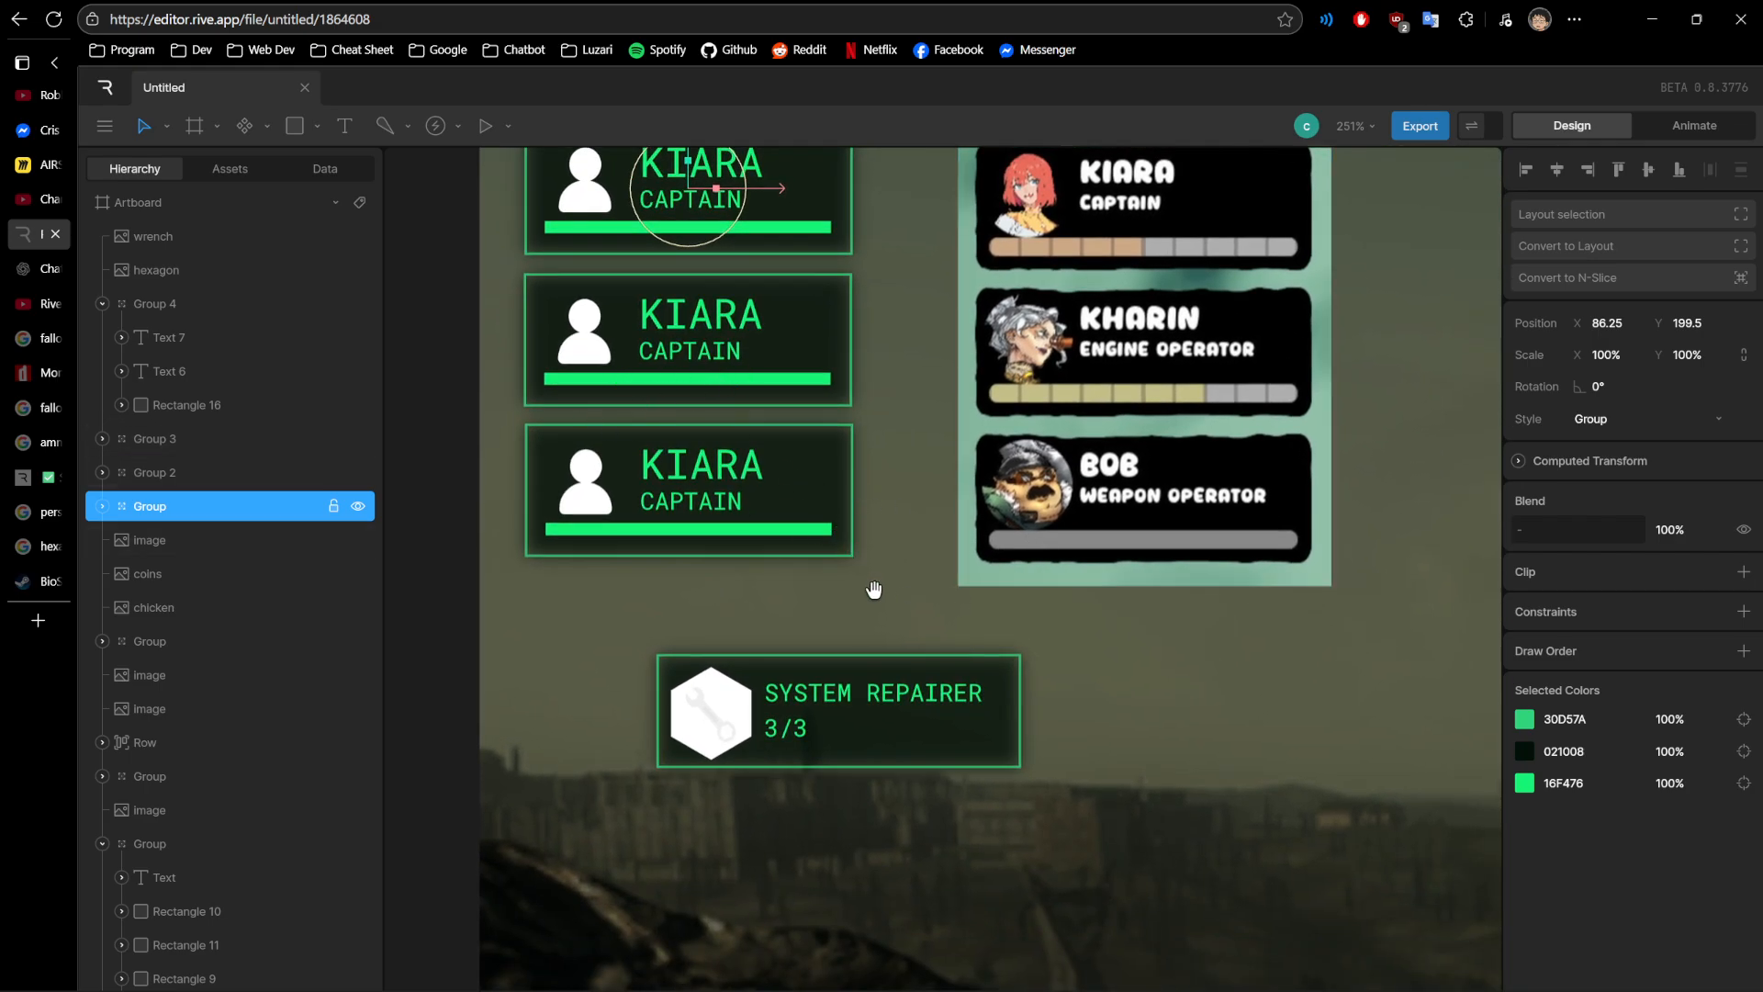
scroll(868, 579, down, 3)
scroll(946, 593, down, 5)
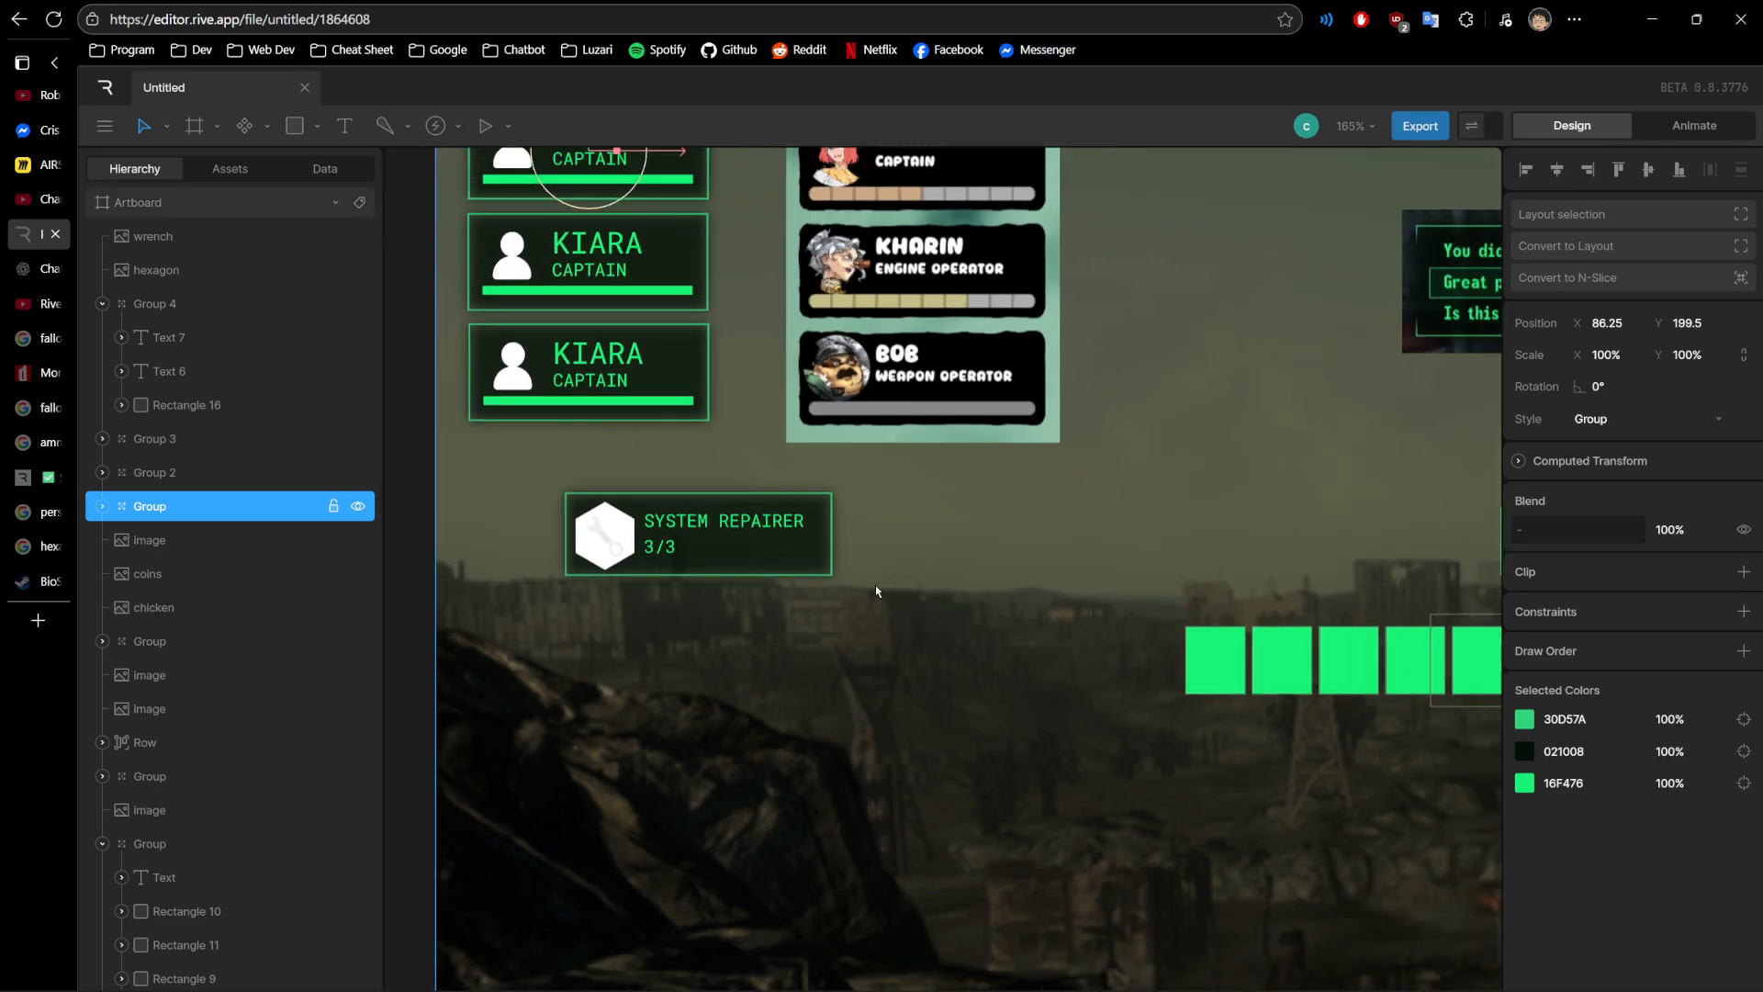
drag(677, 508, 861, 590)
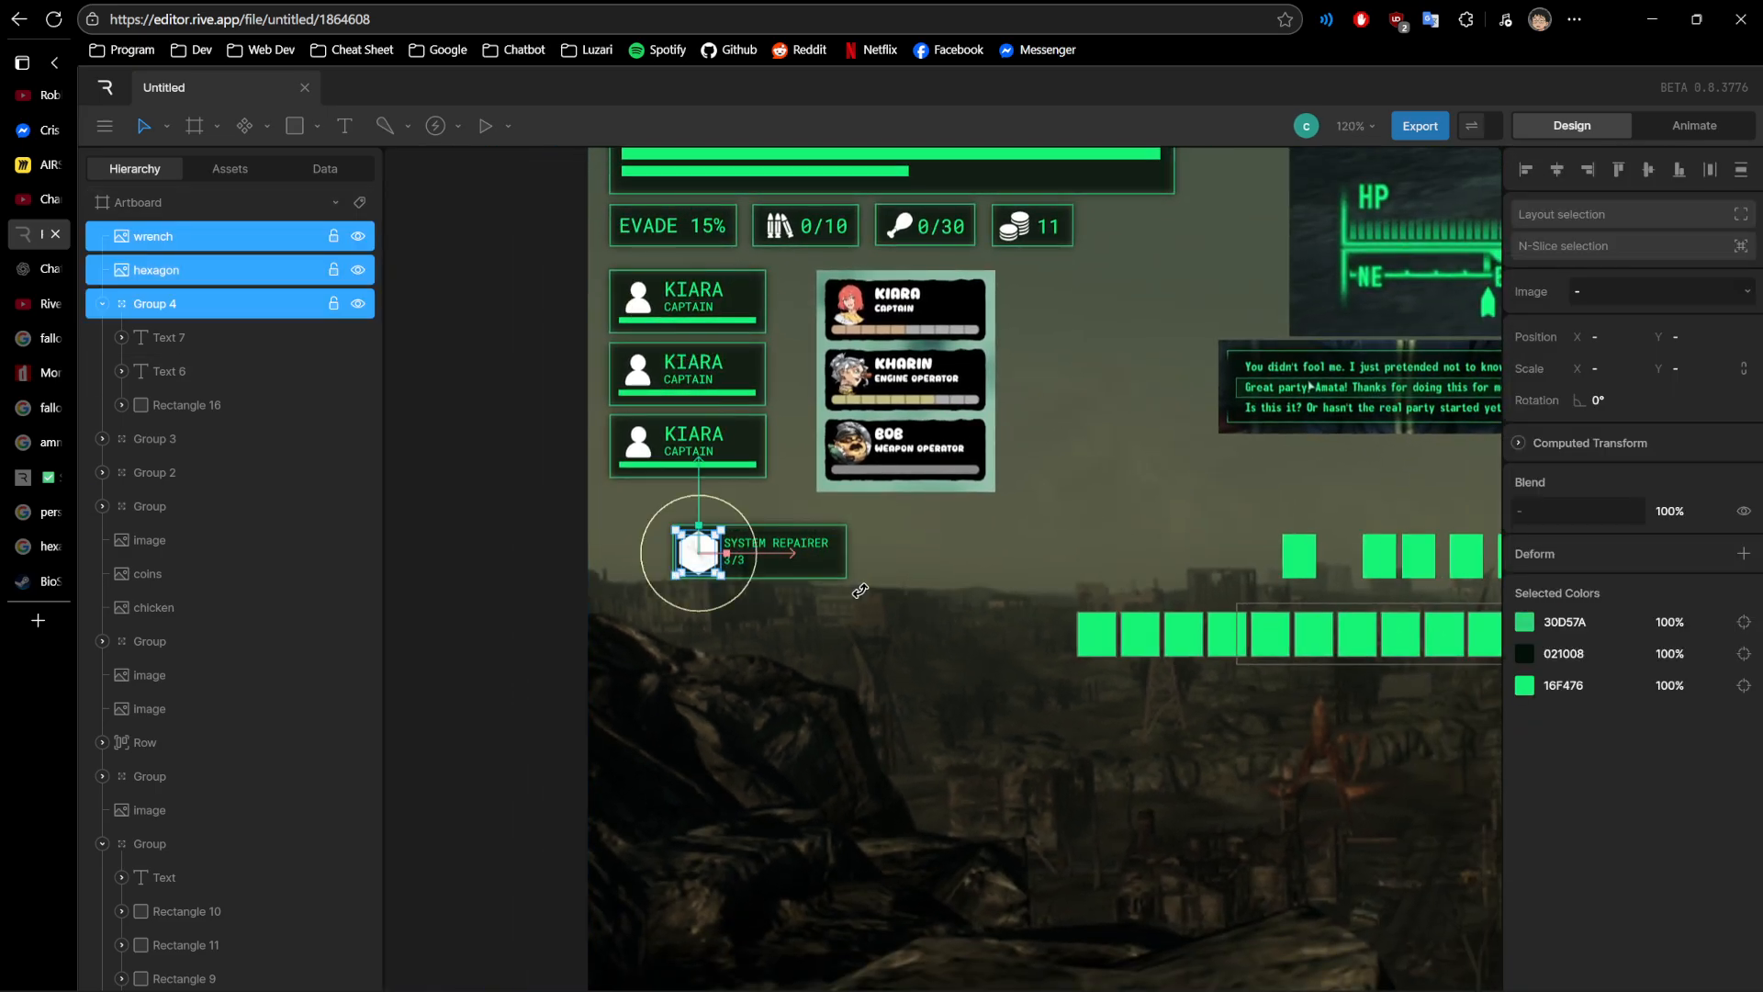
scroll(787, 569, up, 8)
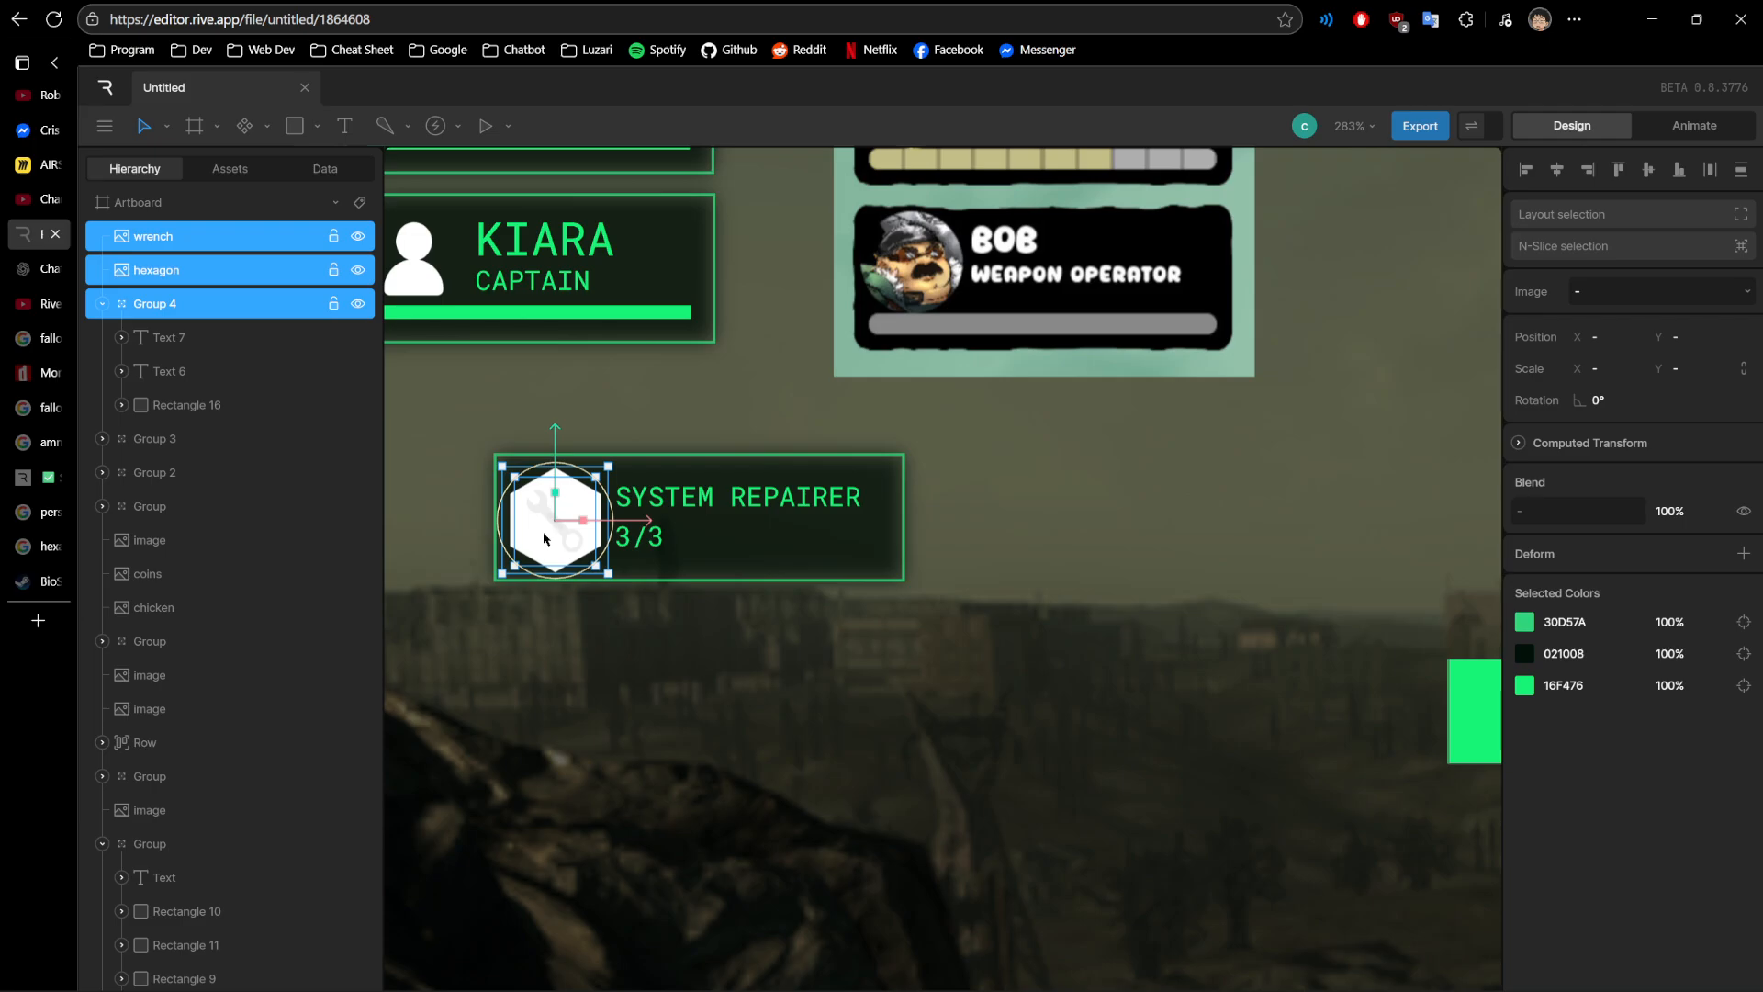
scroll(544, 539, up, 2)
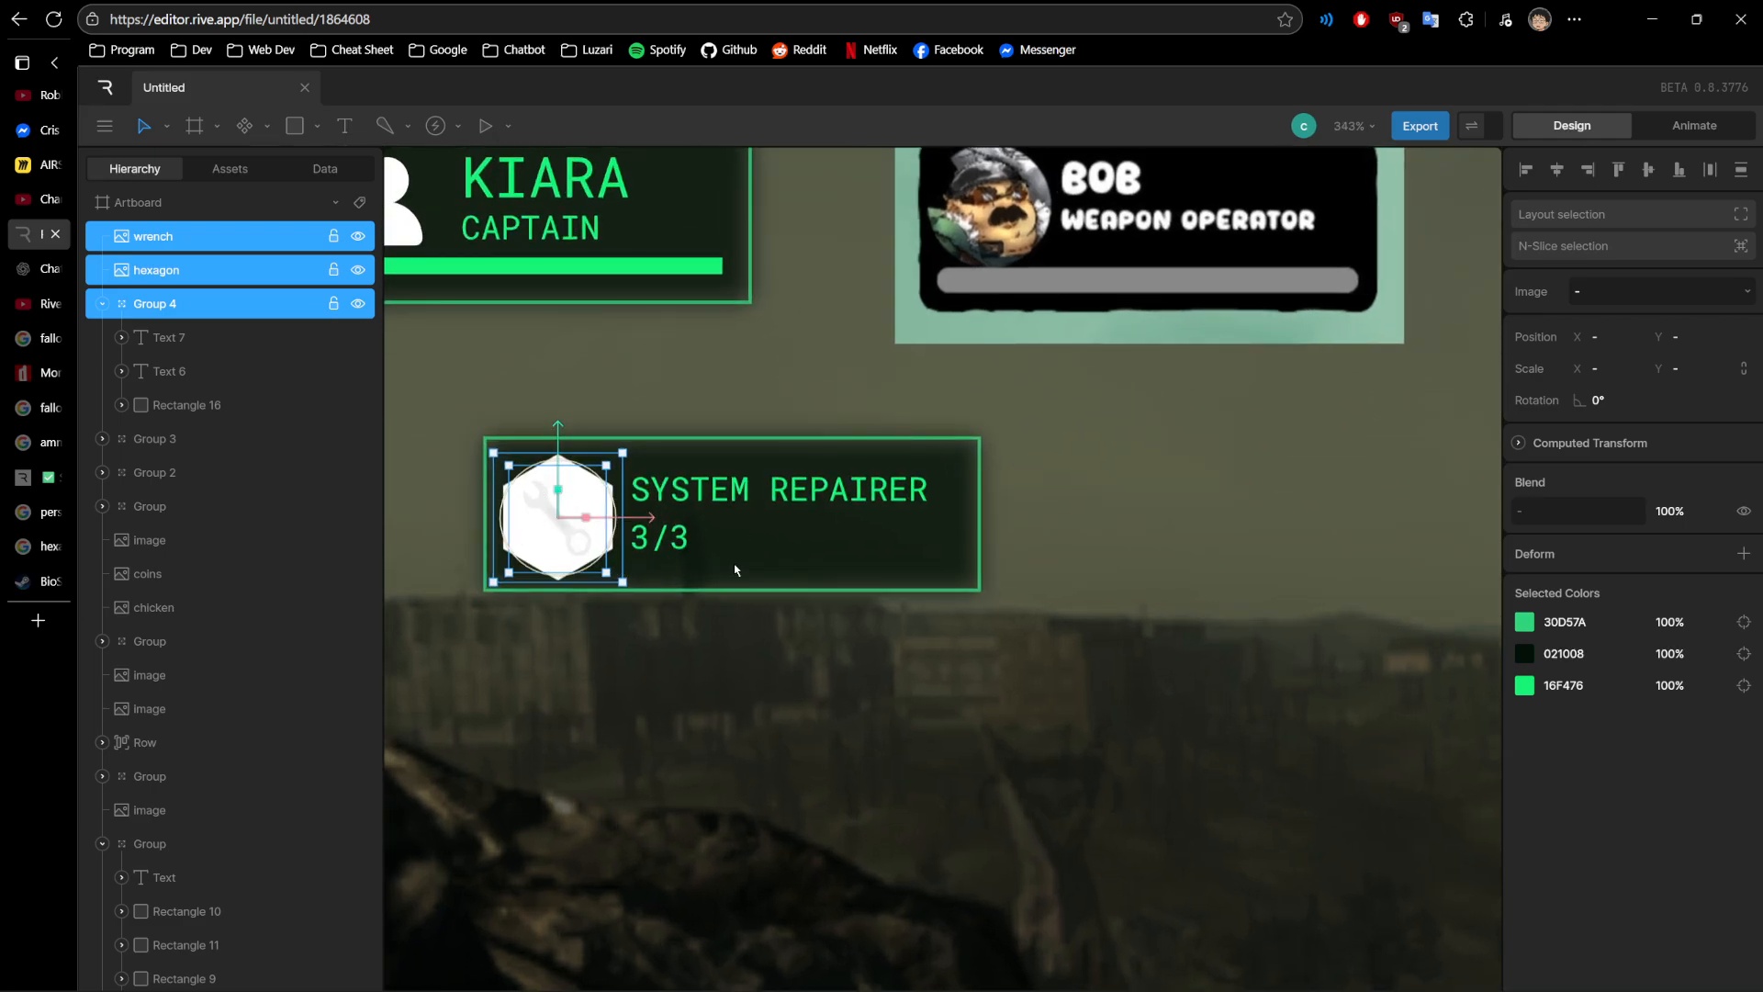
scroll(735, 570, down, 8)
- Inspect the unevenly spaced group of green squares and the Row layout of green squares beneath it
drag(1078, 484, 740, 496)
scroll(801, 601, down, 3)
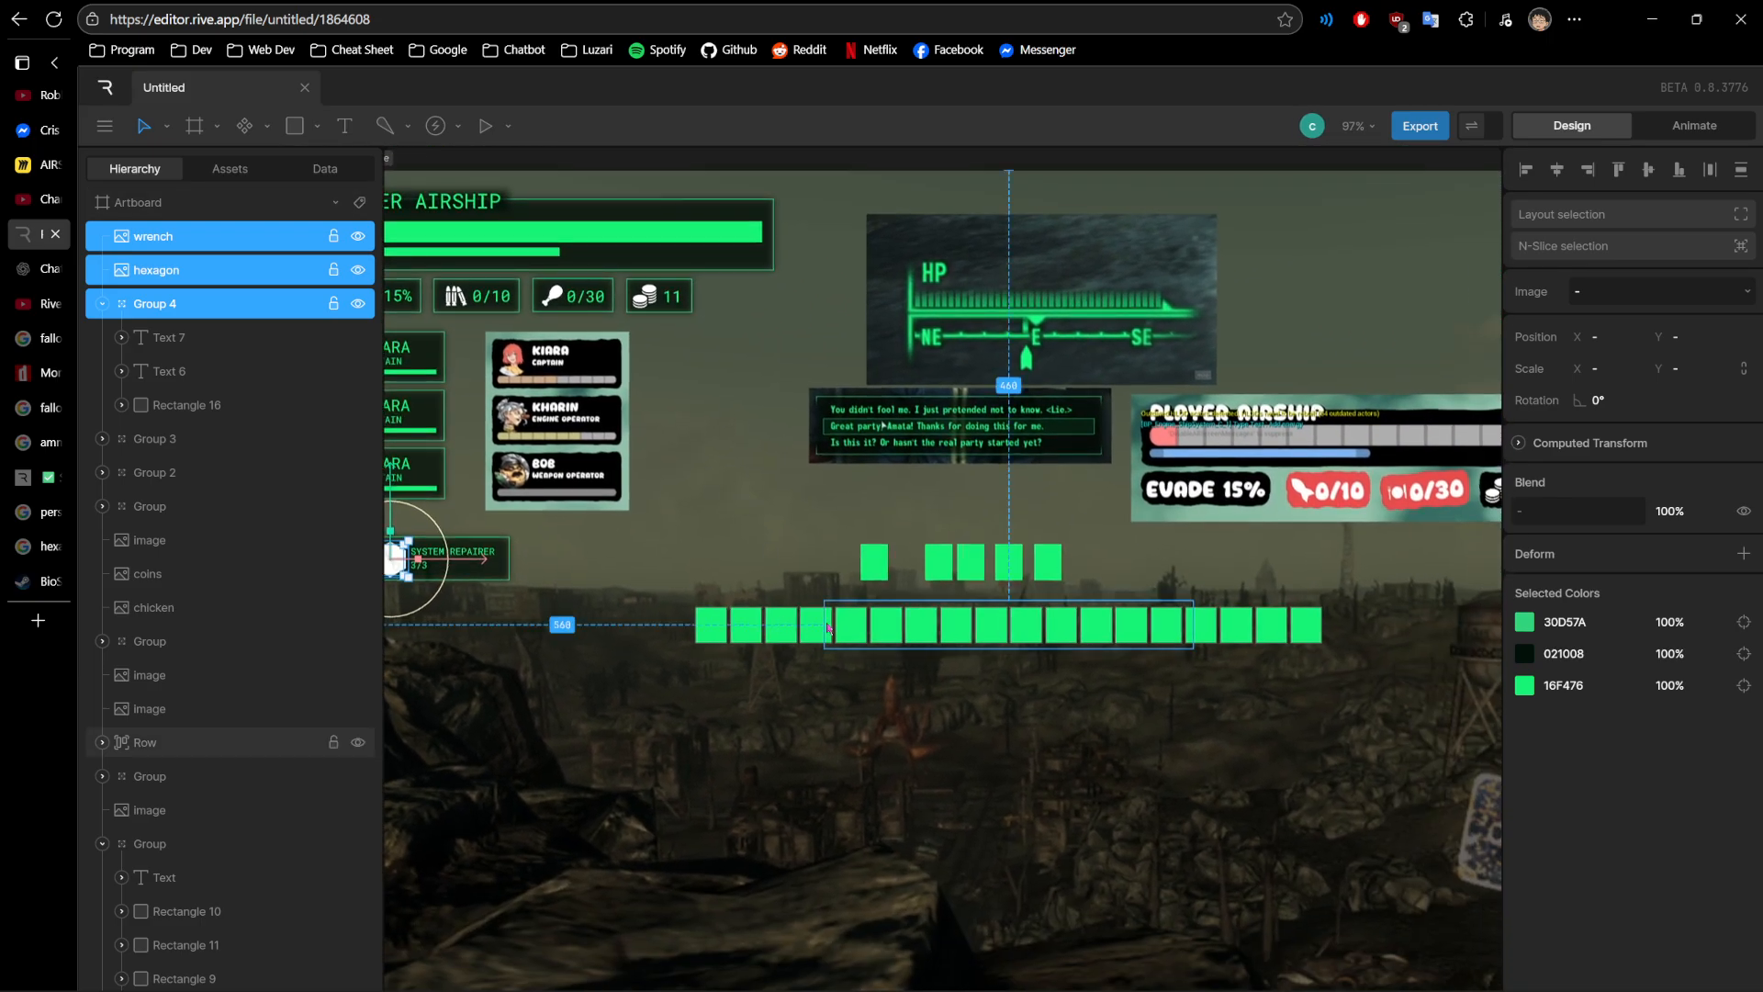
scroll(956, 570, up, 2)
click(947, 643)
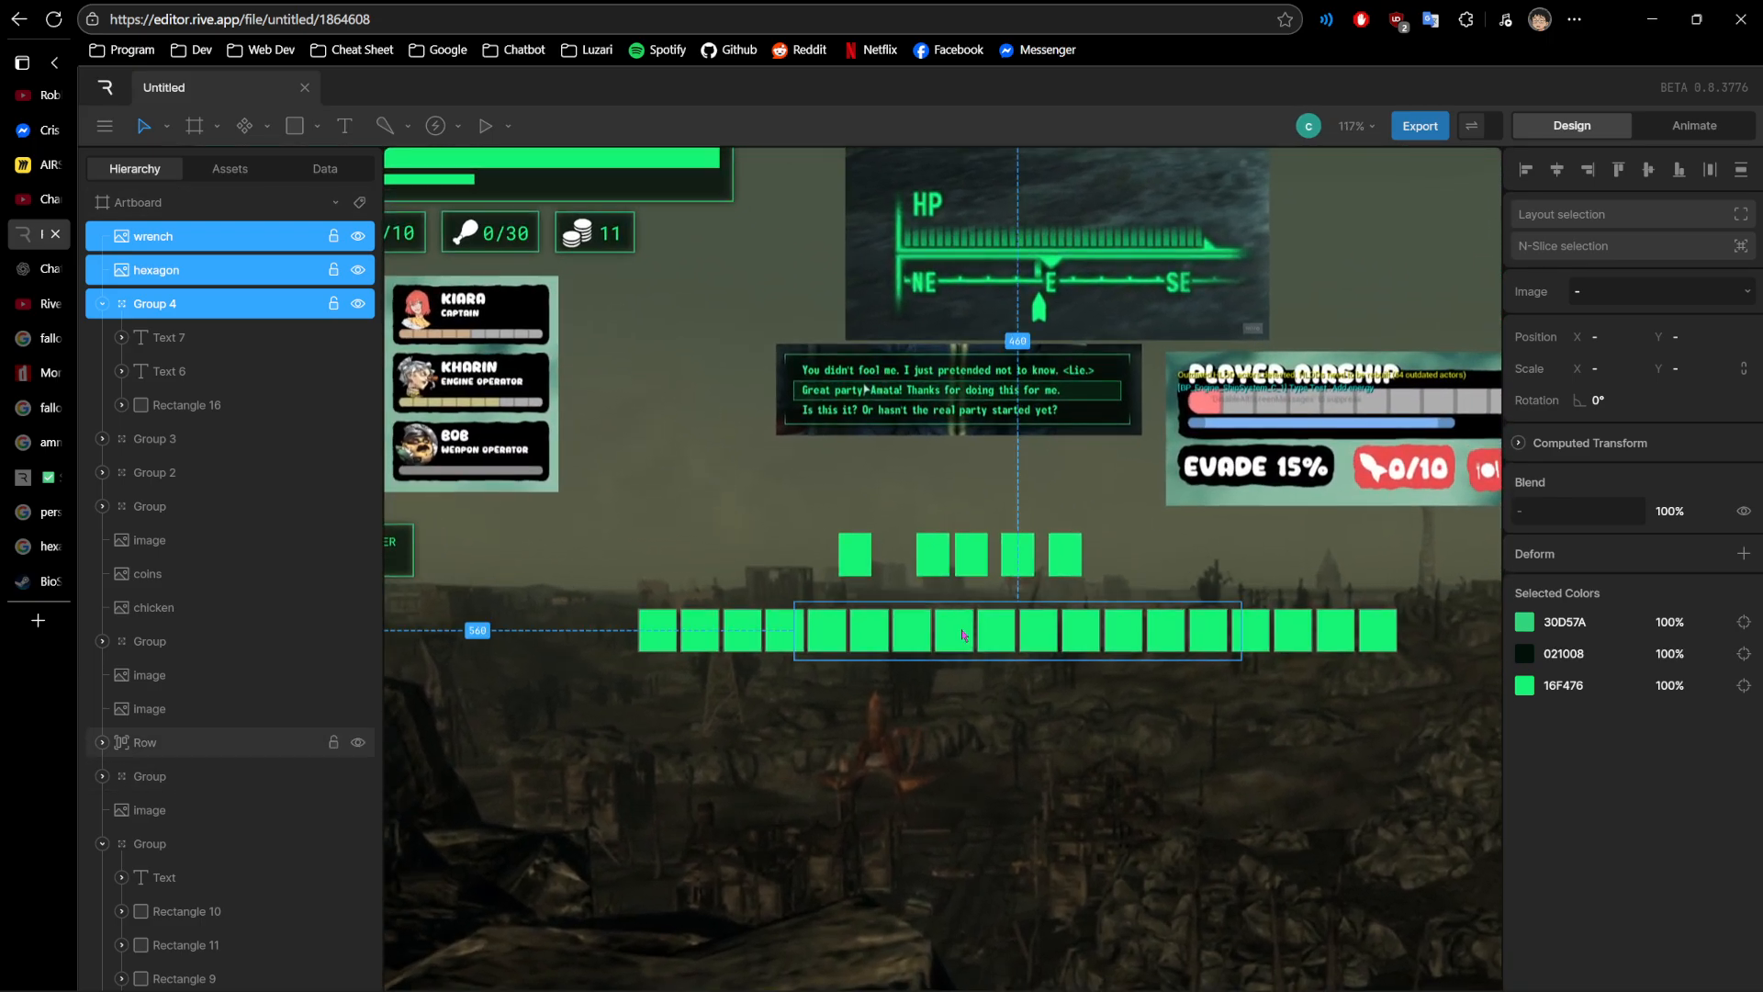
click(895, 562)
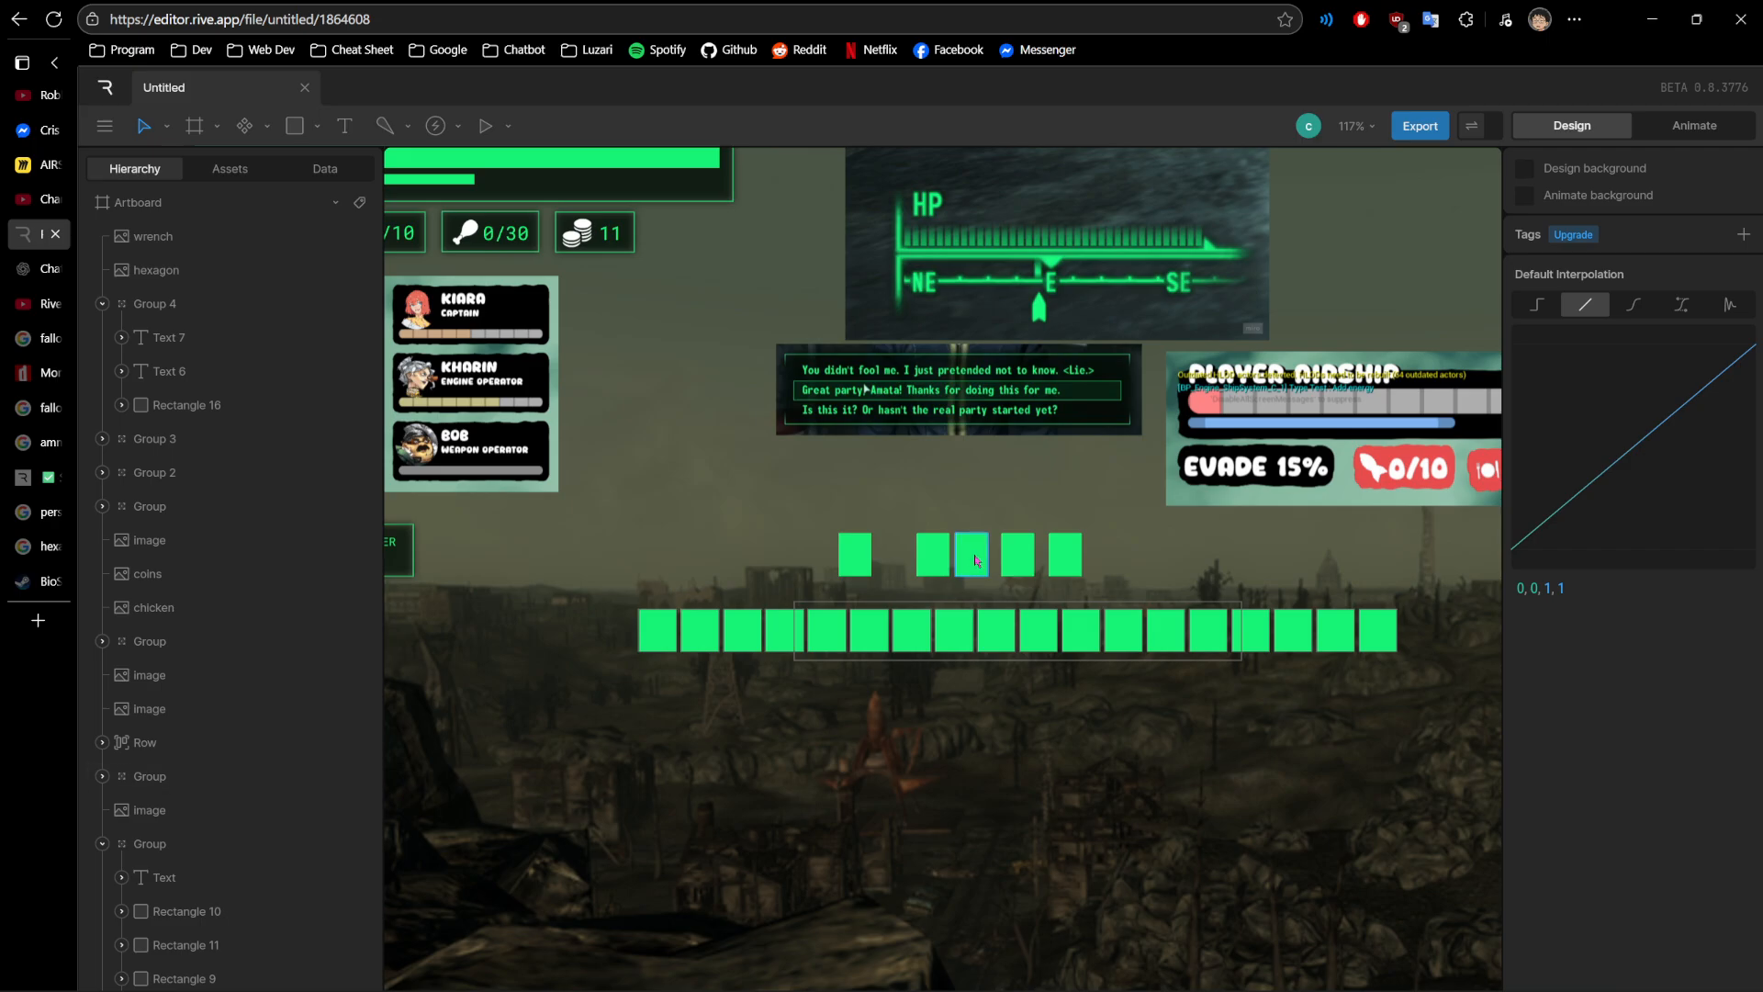
scroll(955, 557, up, 6)
click(949, 569)
scroll(831, 568, down, 3)
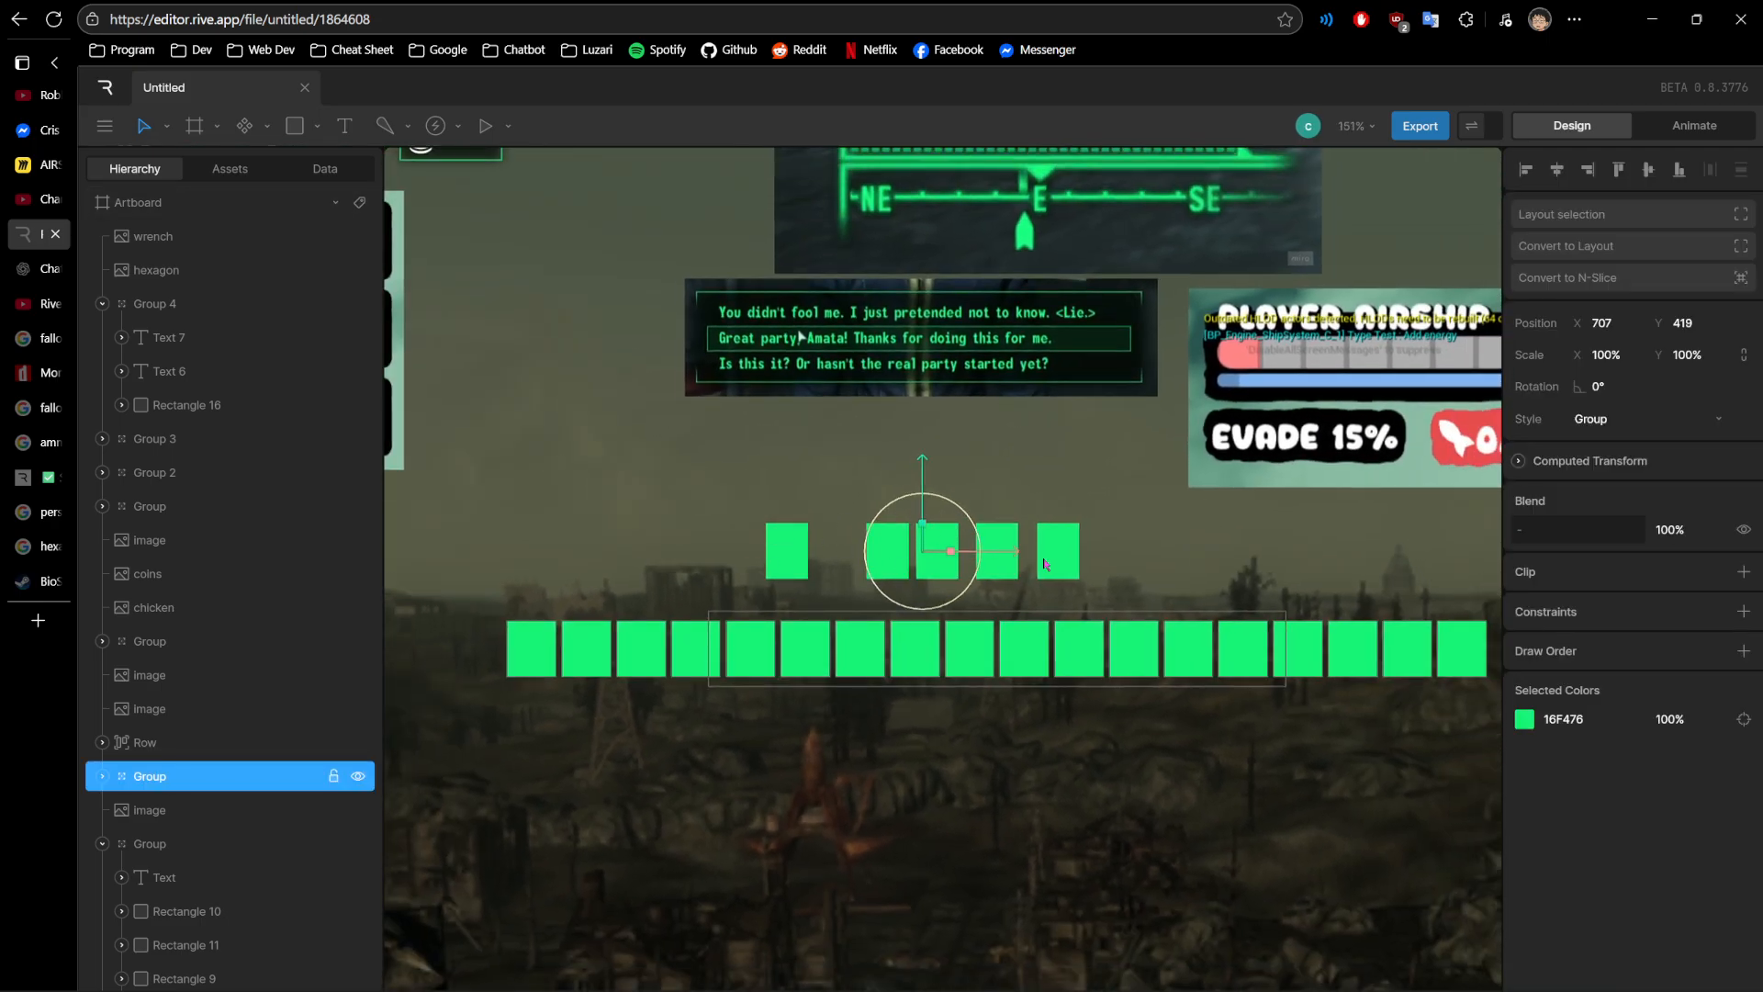
click(829, 652)
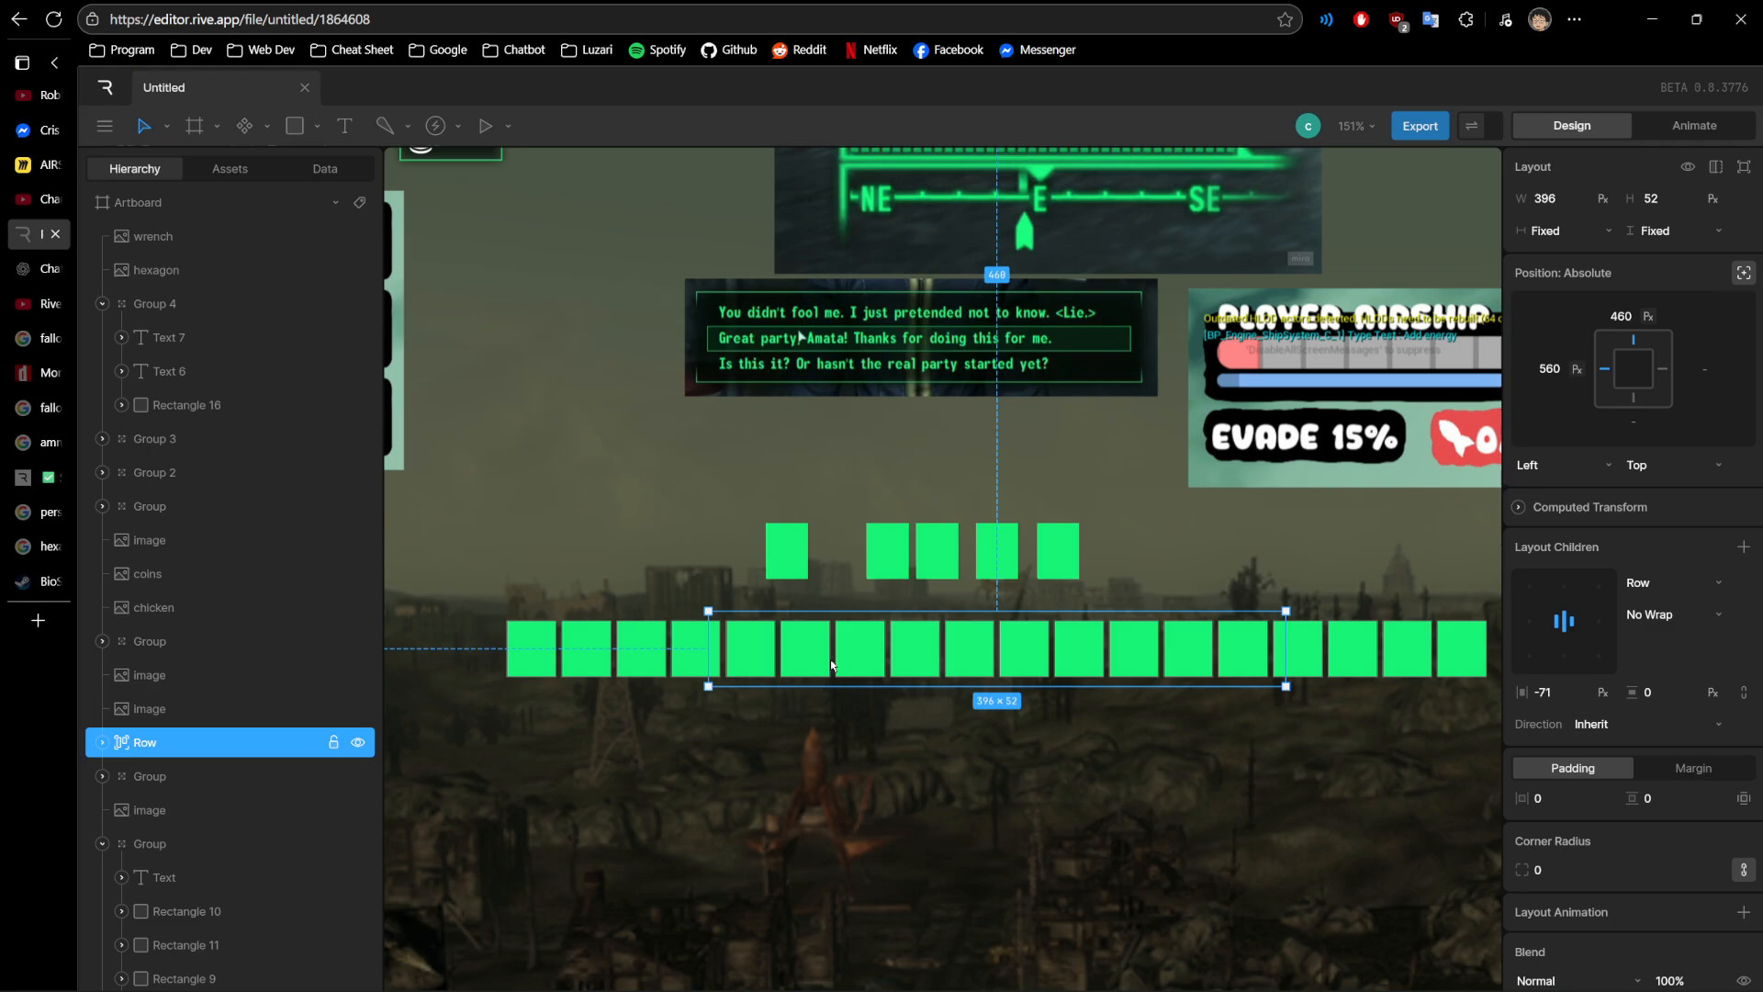
- Widen the Row layout of green squares to 460 px
scroll(849, 660, down, 2)
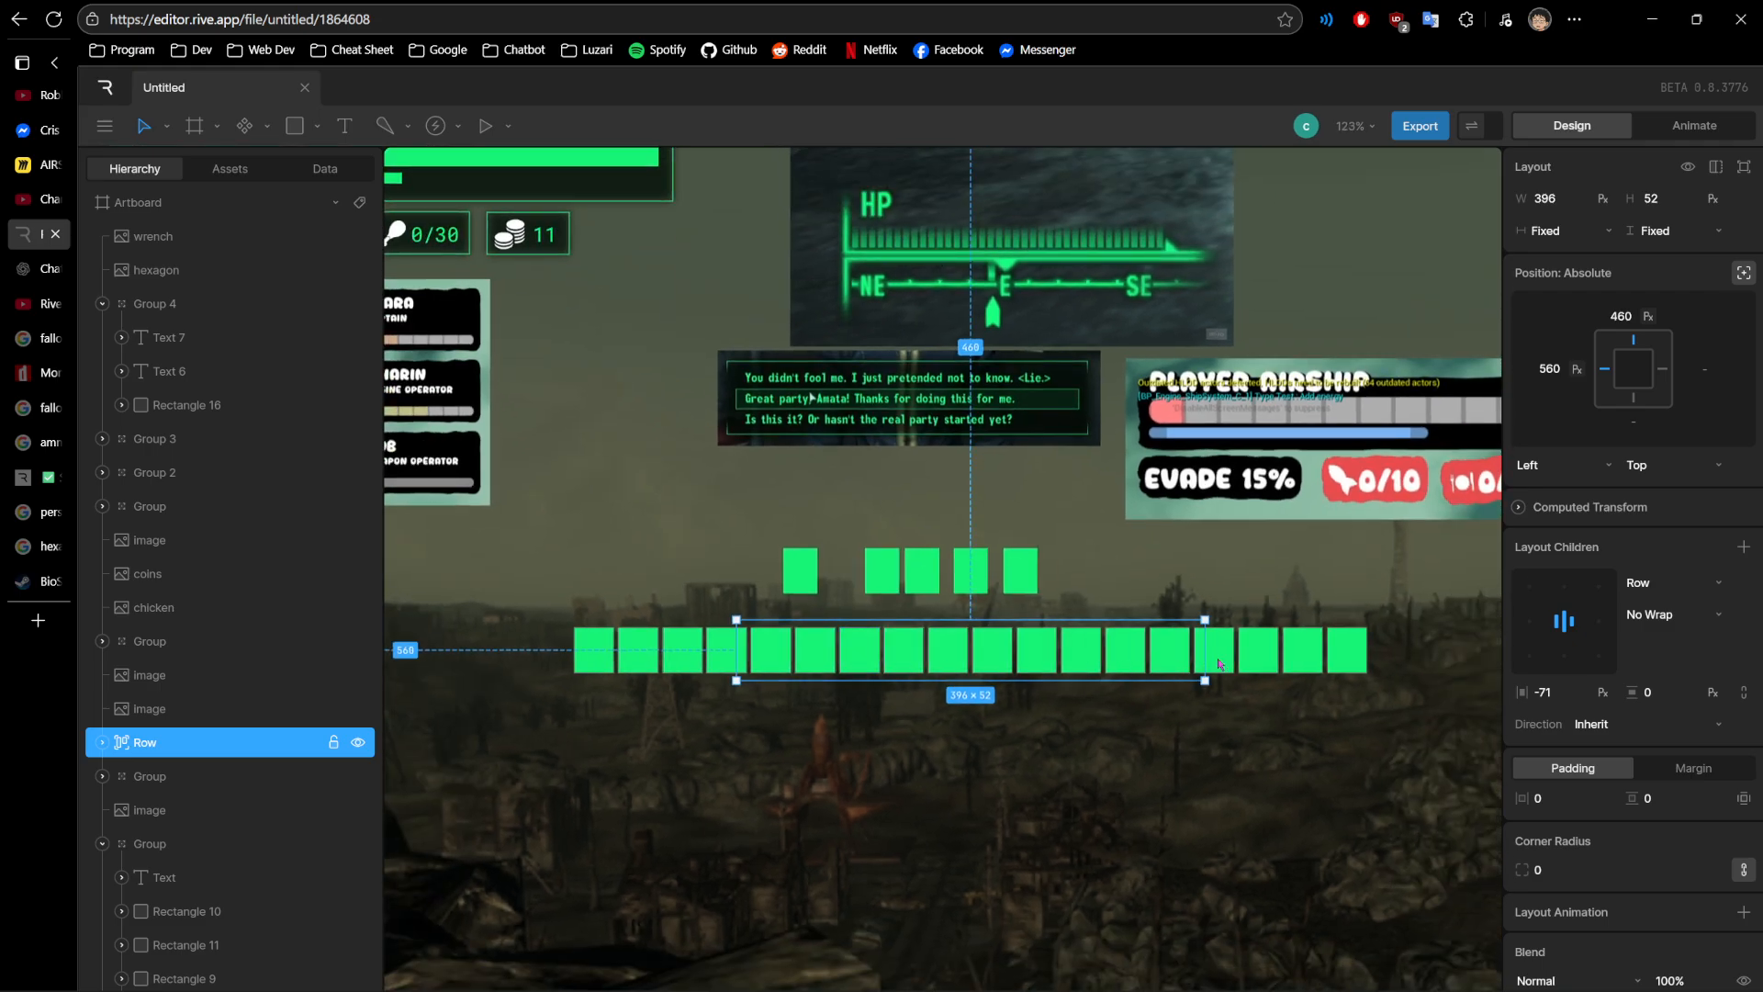
drag(1206, 659, 1280, 659)
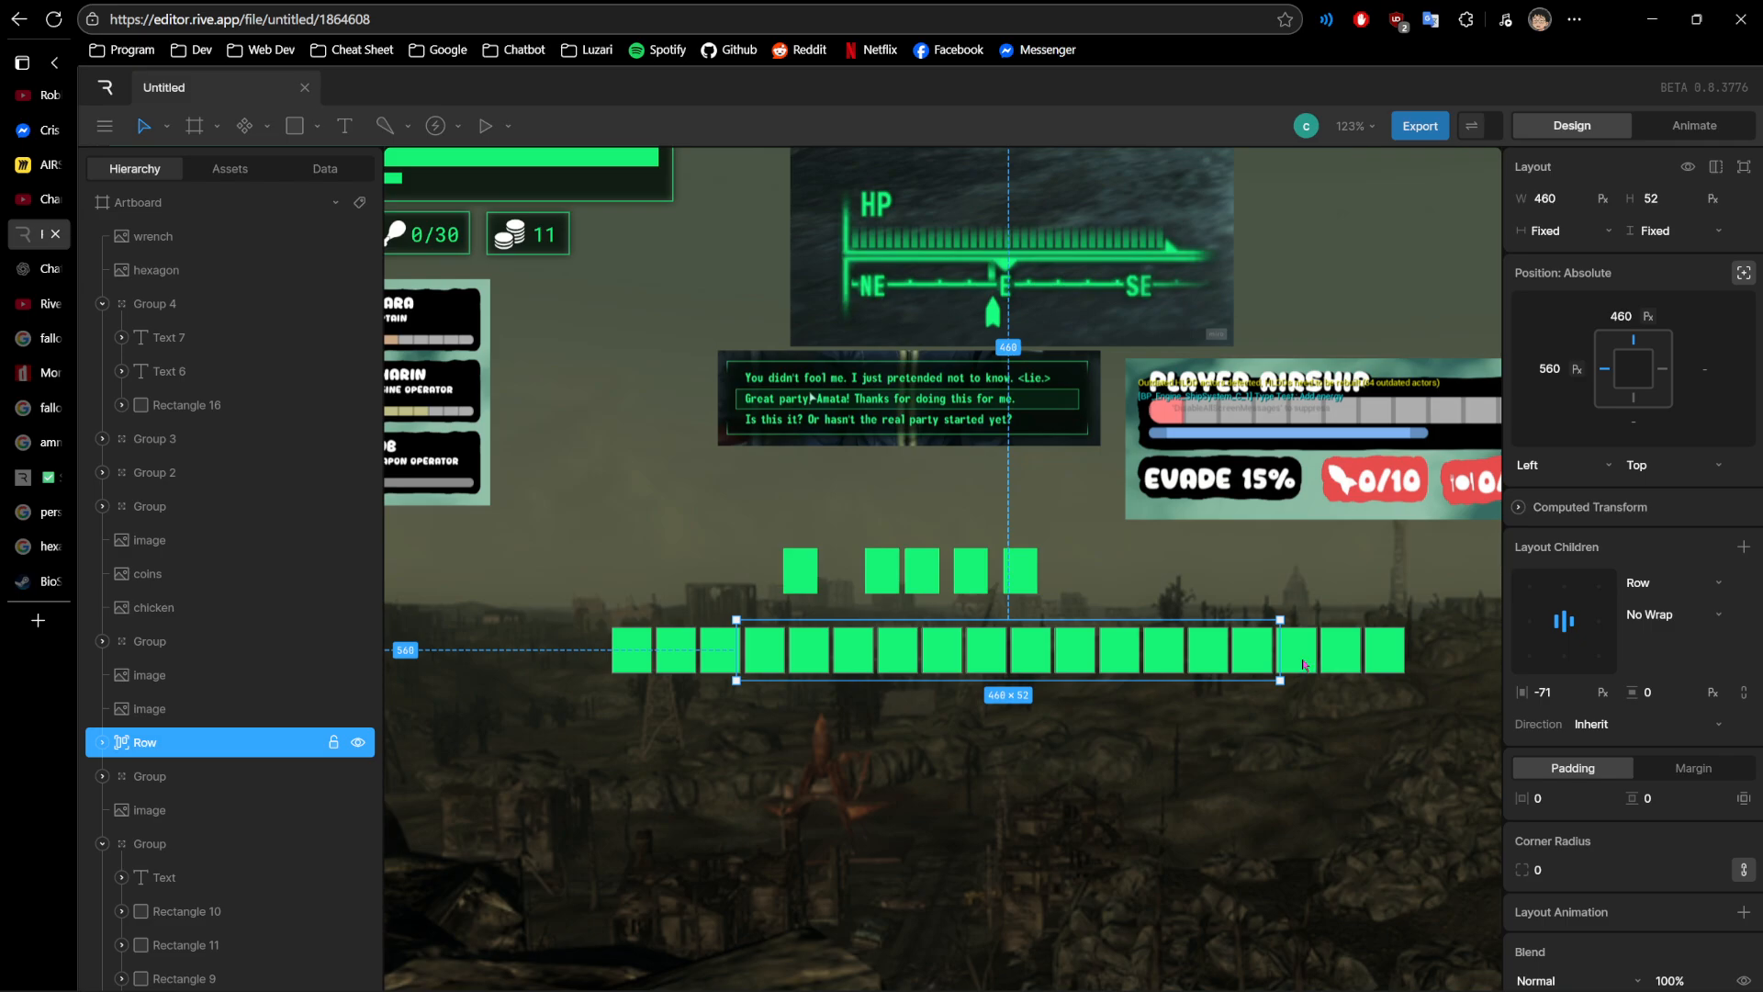
scroll(1198, 599, down, 3)
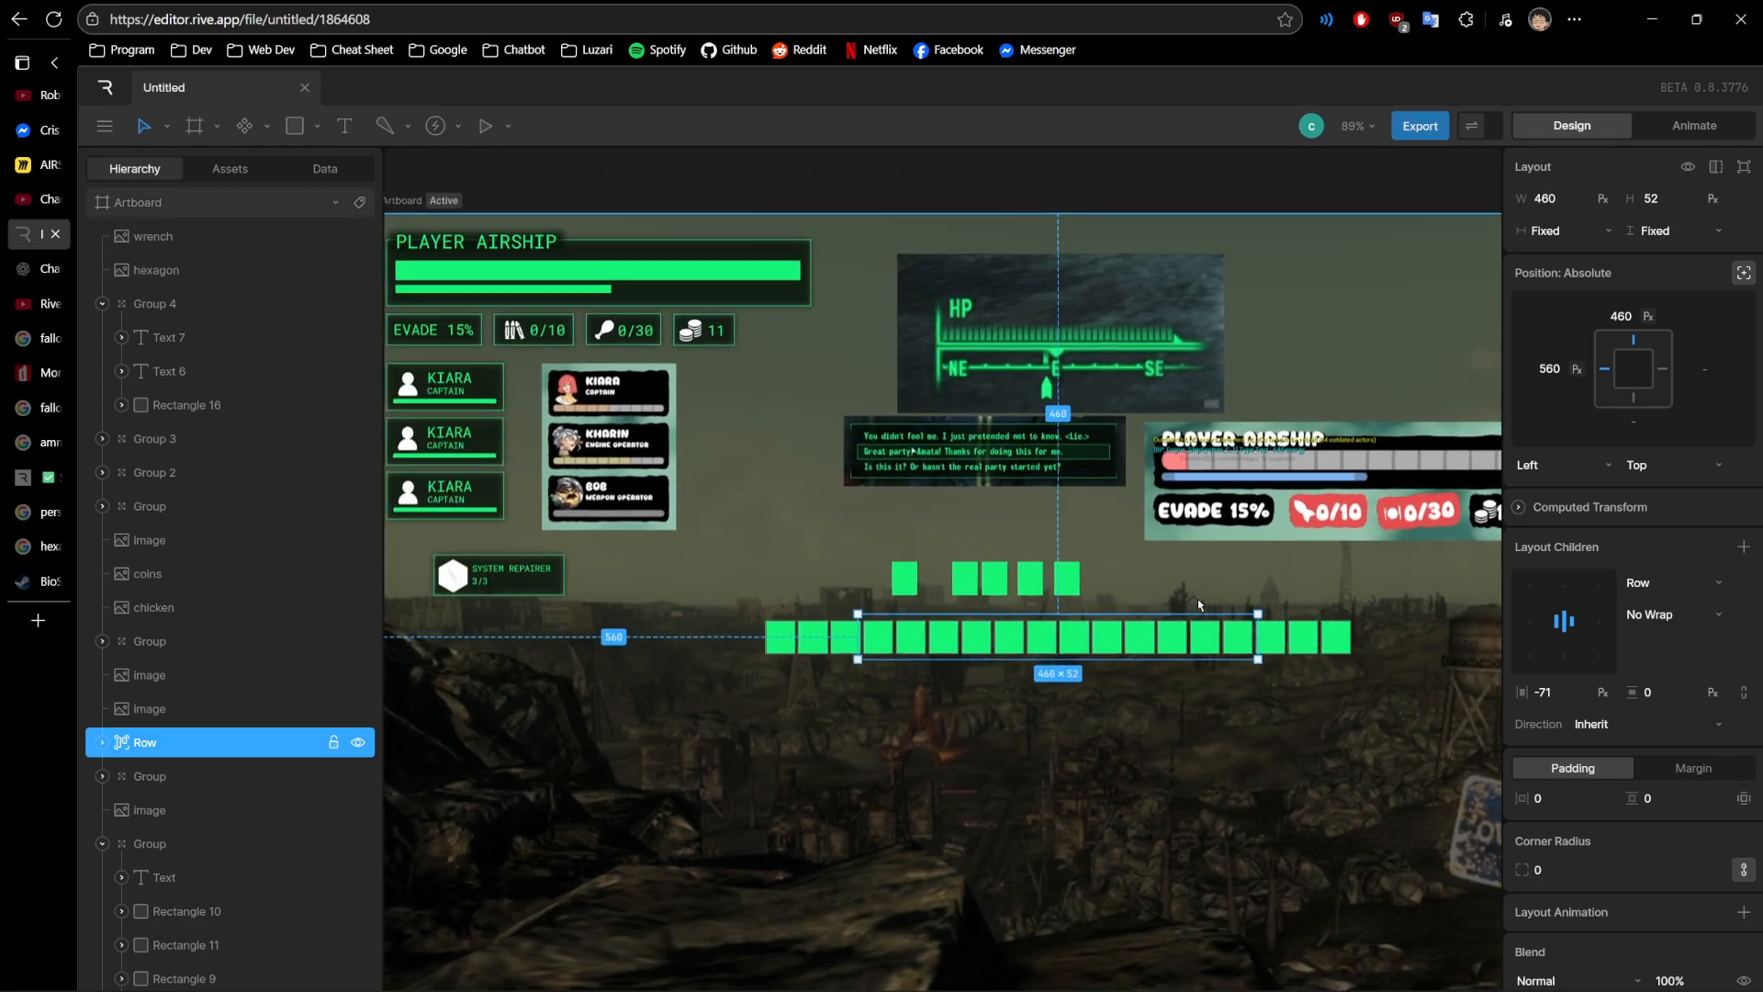
drag(1216, 568, 973, 551)
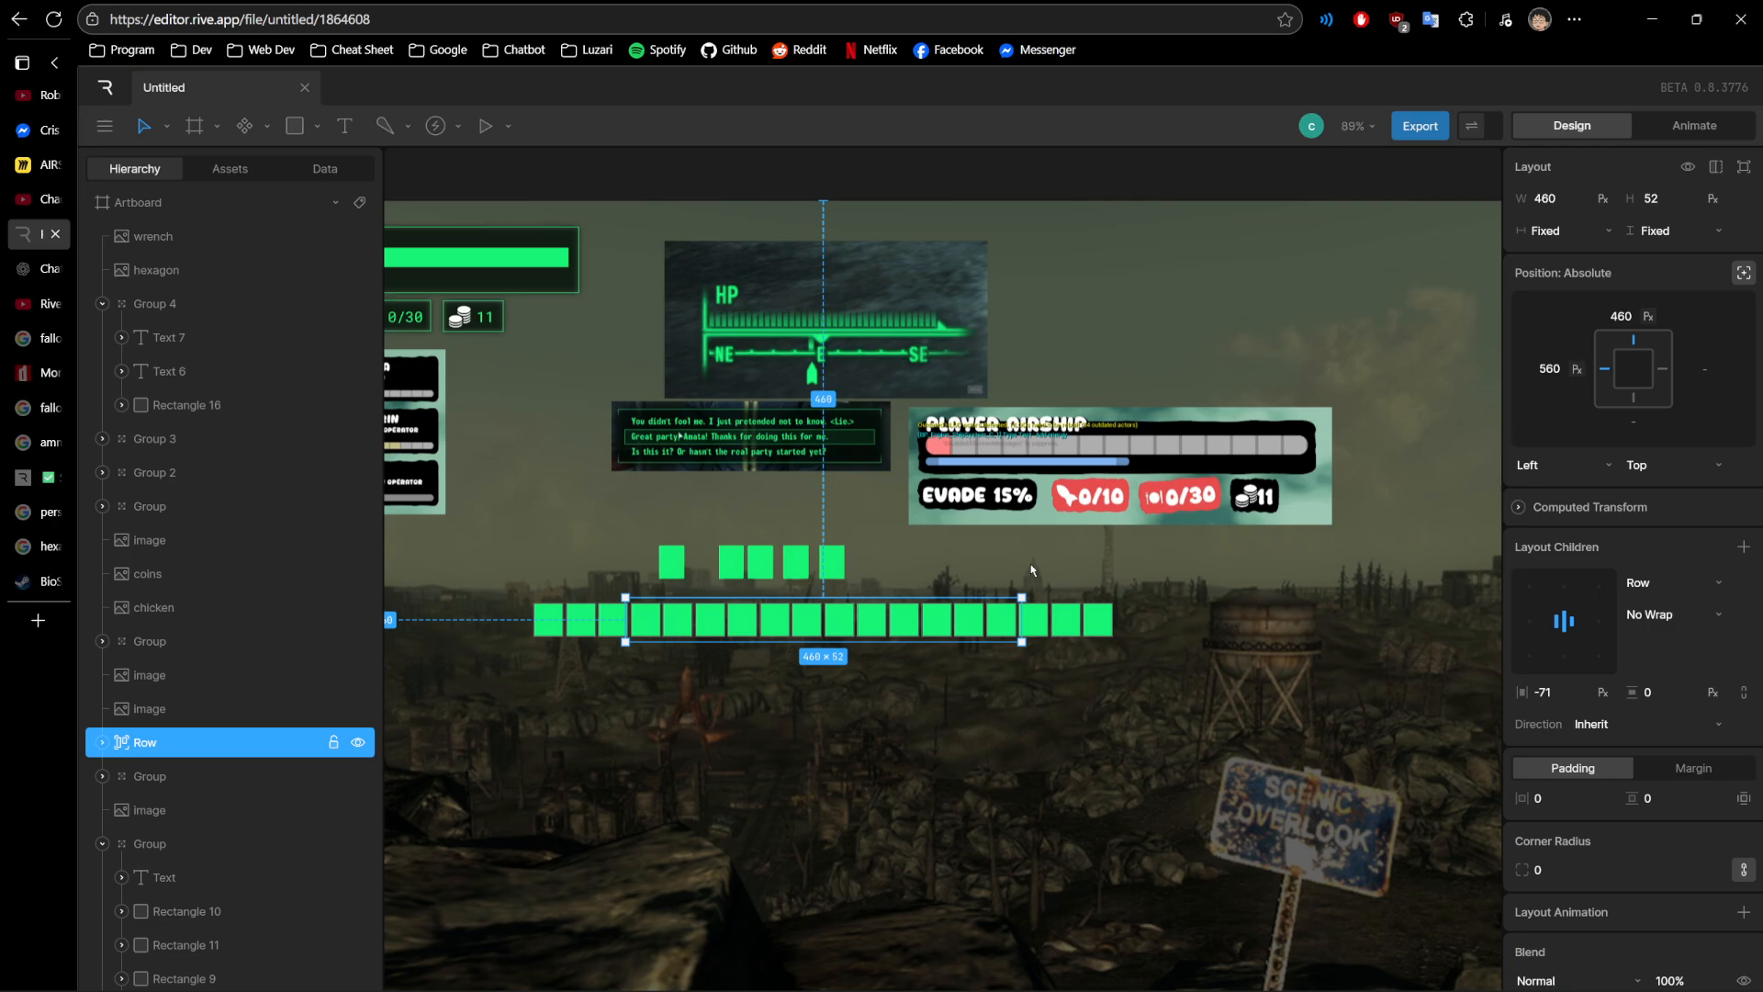
drag(935, 555, 1045, 488)
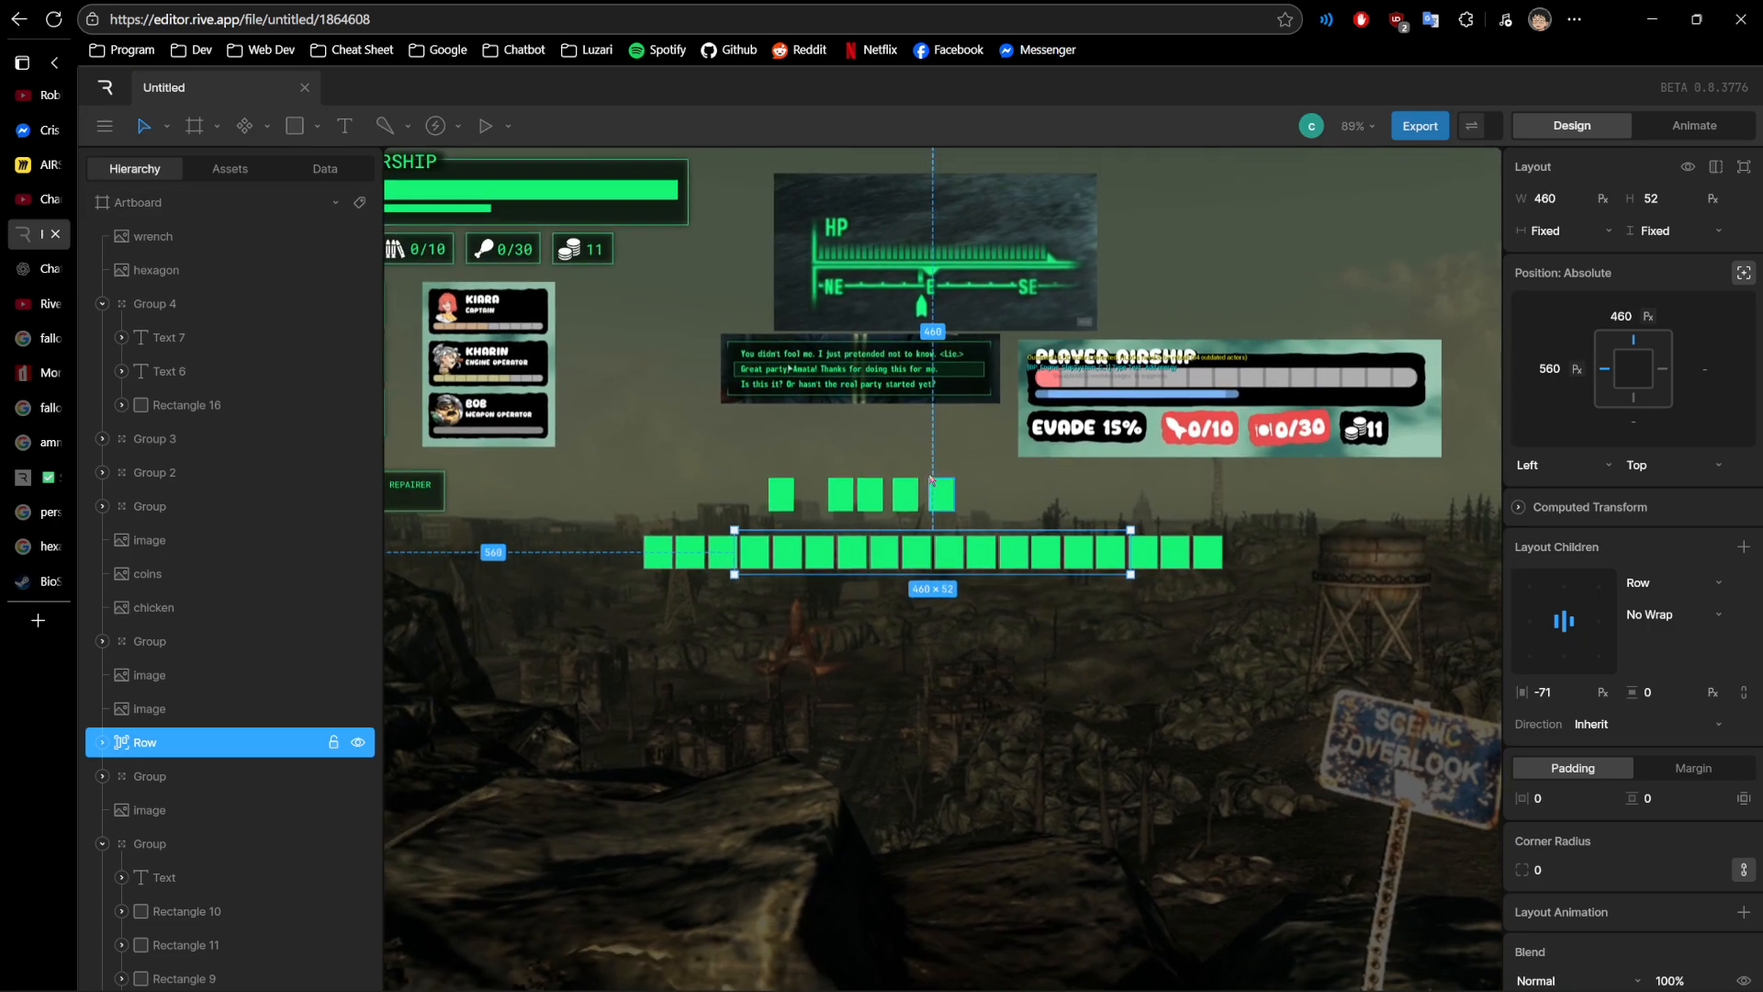
- Select the EVADE 15% text below the PLAYER AIRSHIP panel to check its font settings
drag(669, 415, 1122, 680)
scroll(729, 461, up, 6)
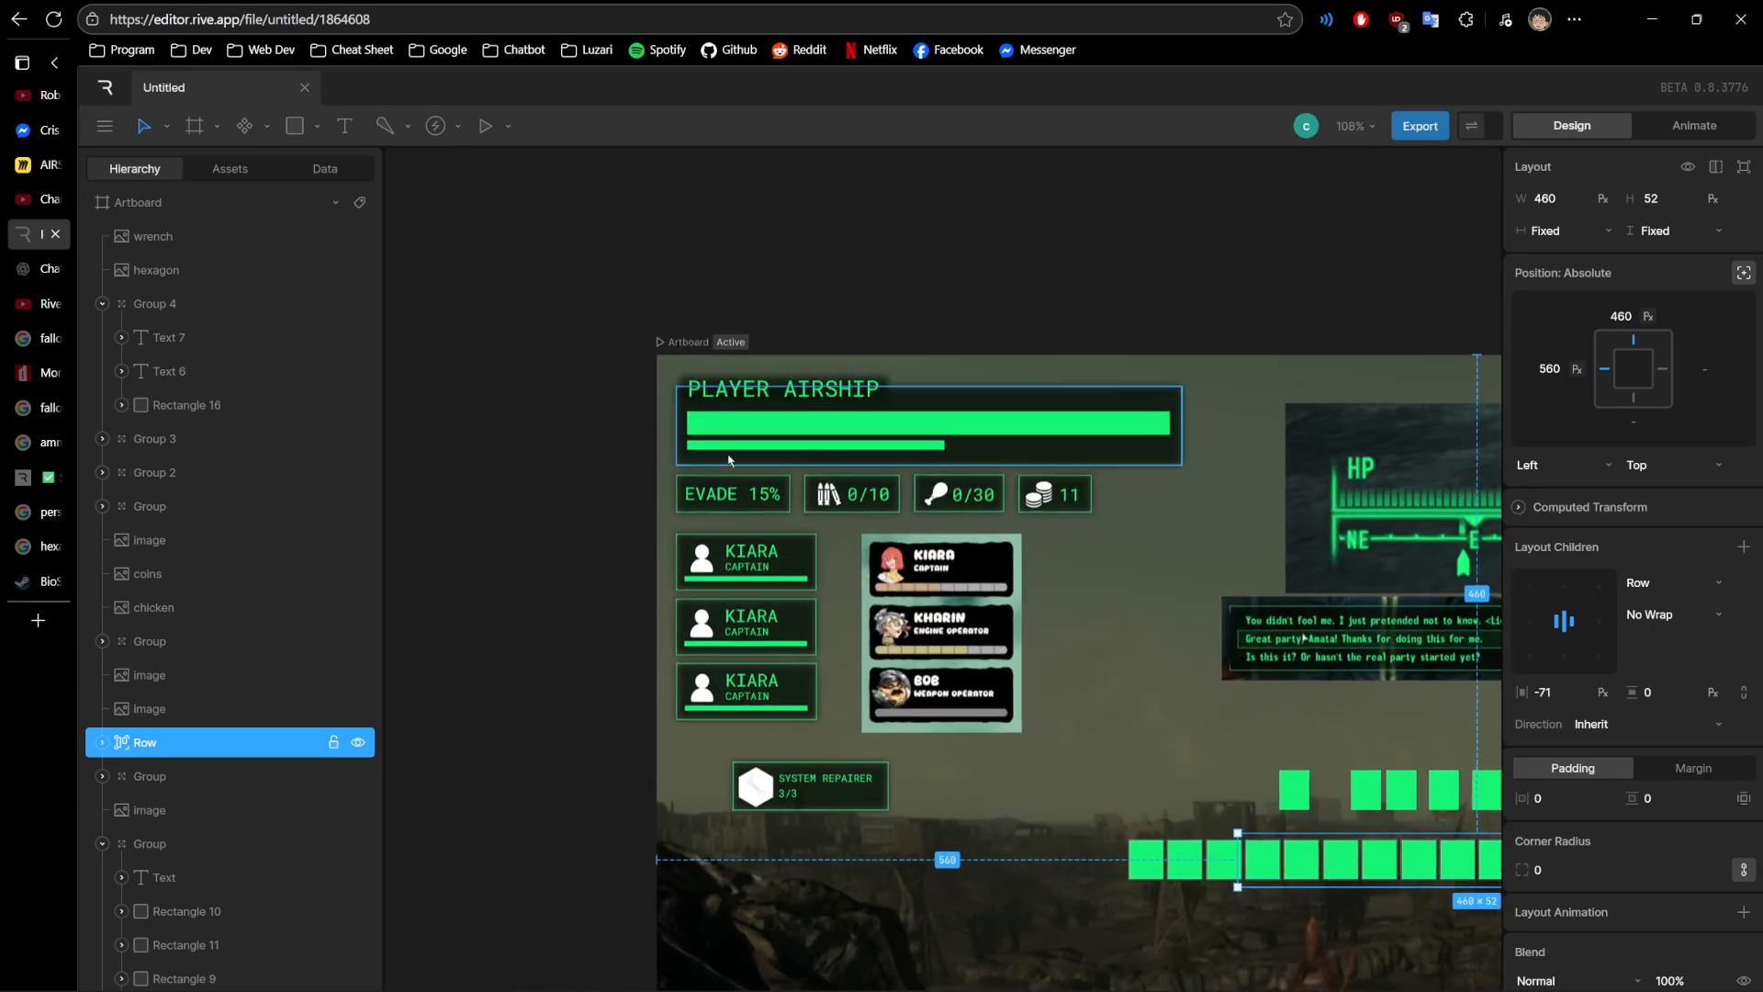
click(659, 501)
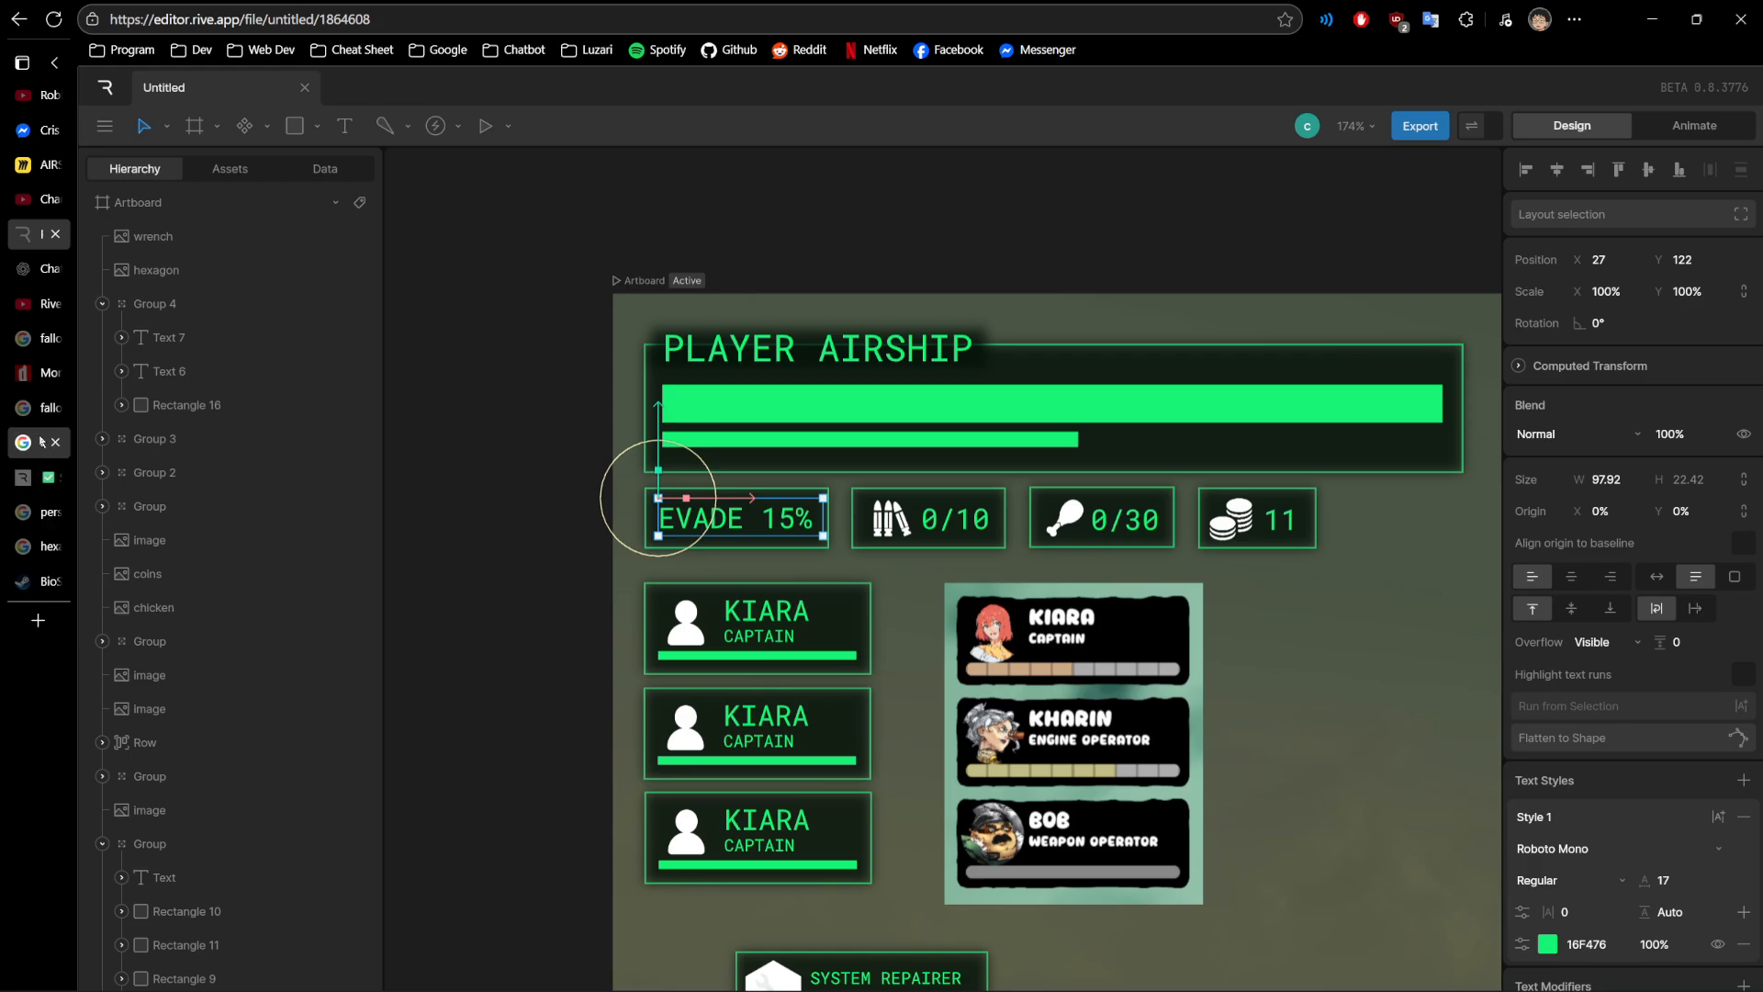
- Search the web for monofonto in a new browser tab, open the font's dafont page and highlight the free commercial use note
click(23, 546)
click(23, 443)
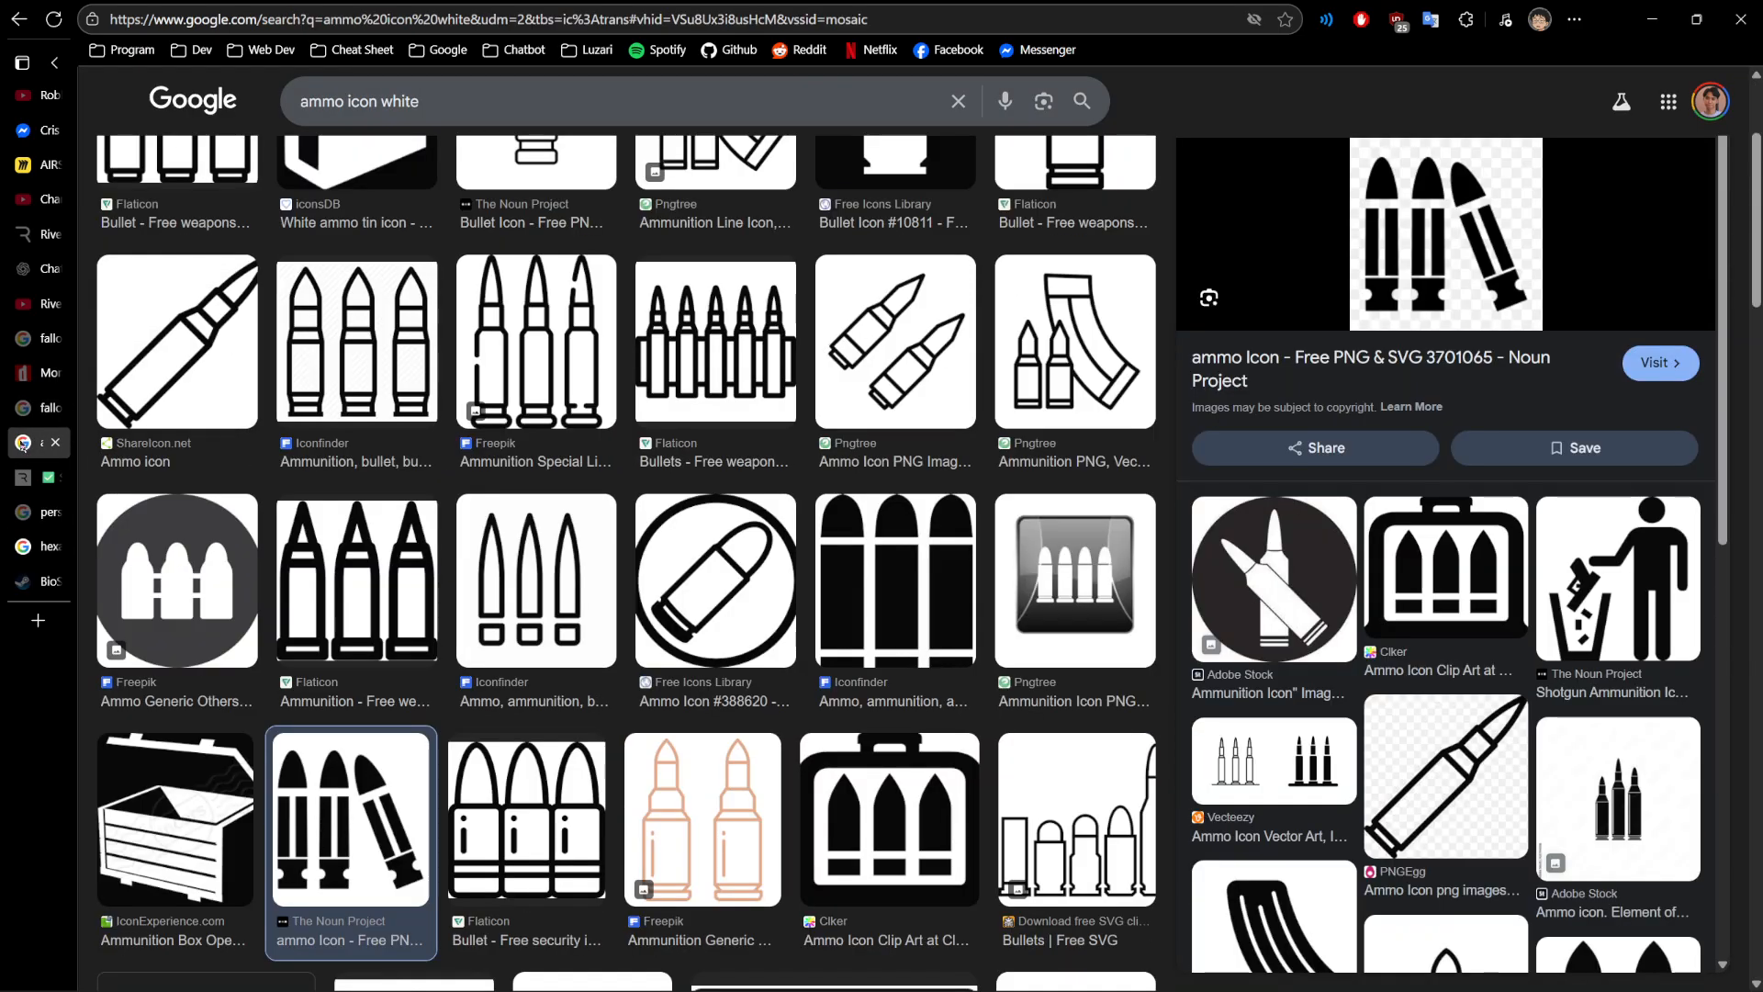
click(37, 621)
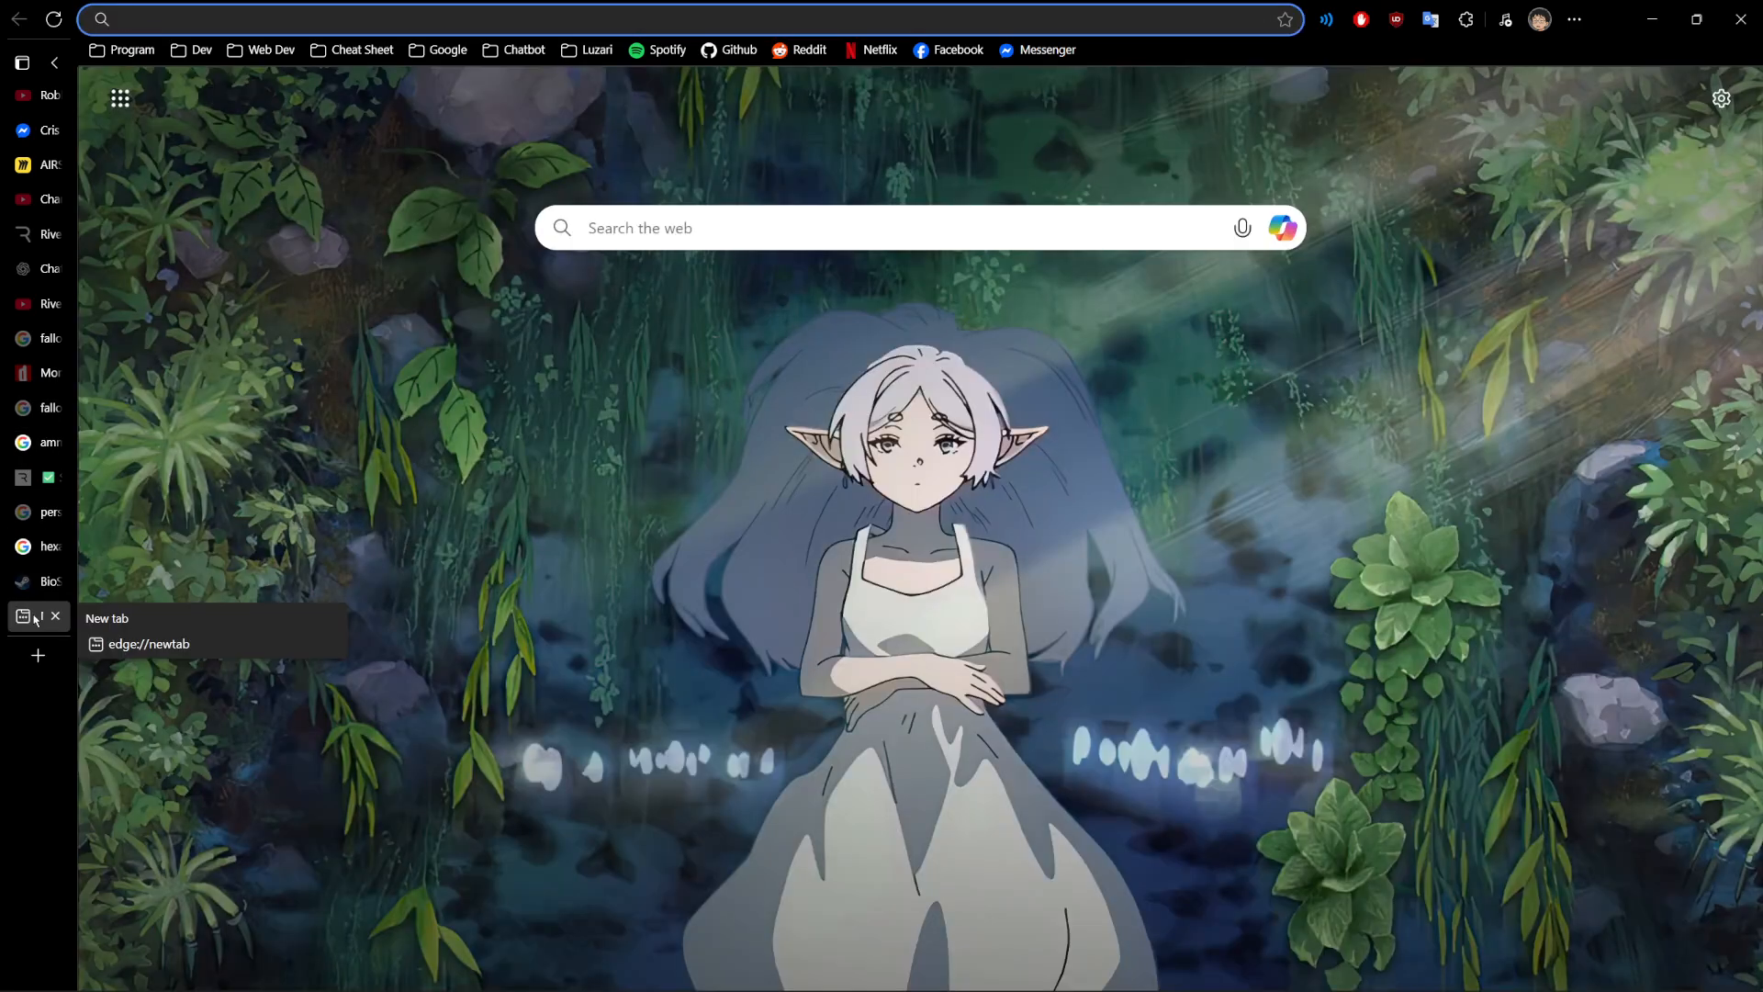
text(monofont)
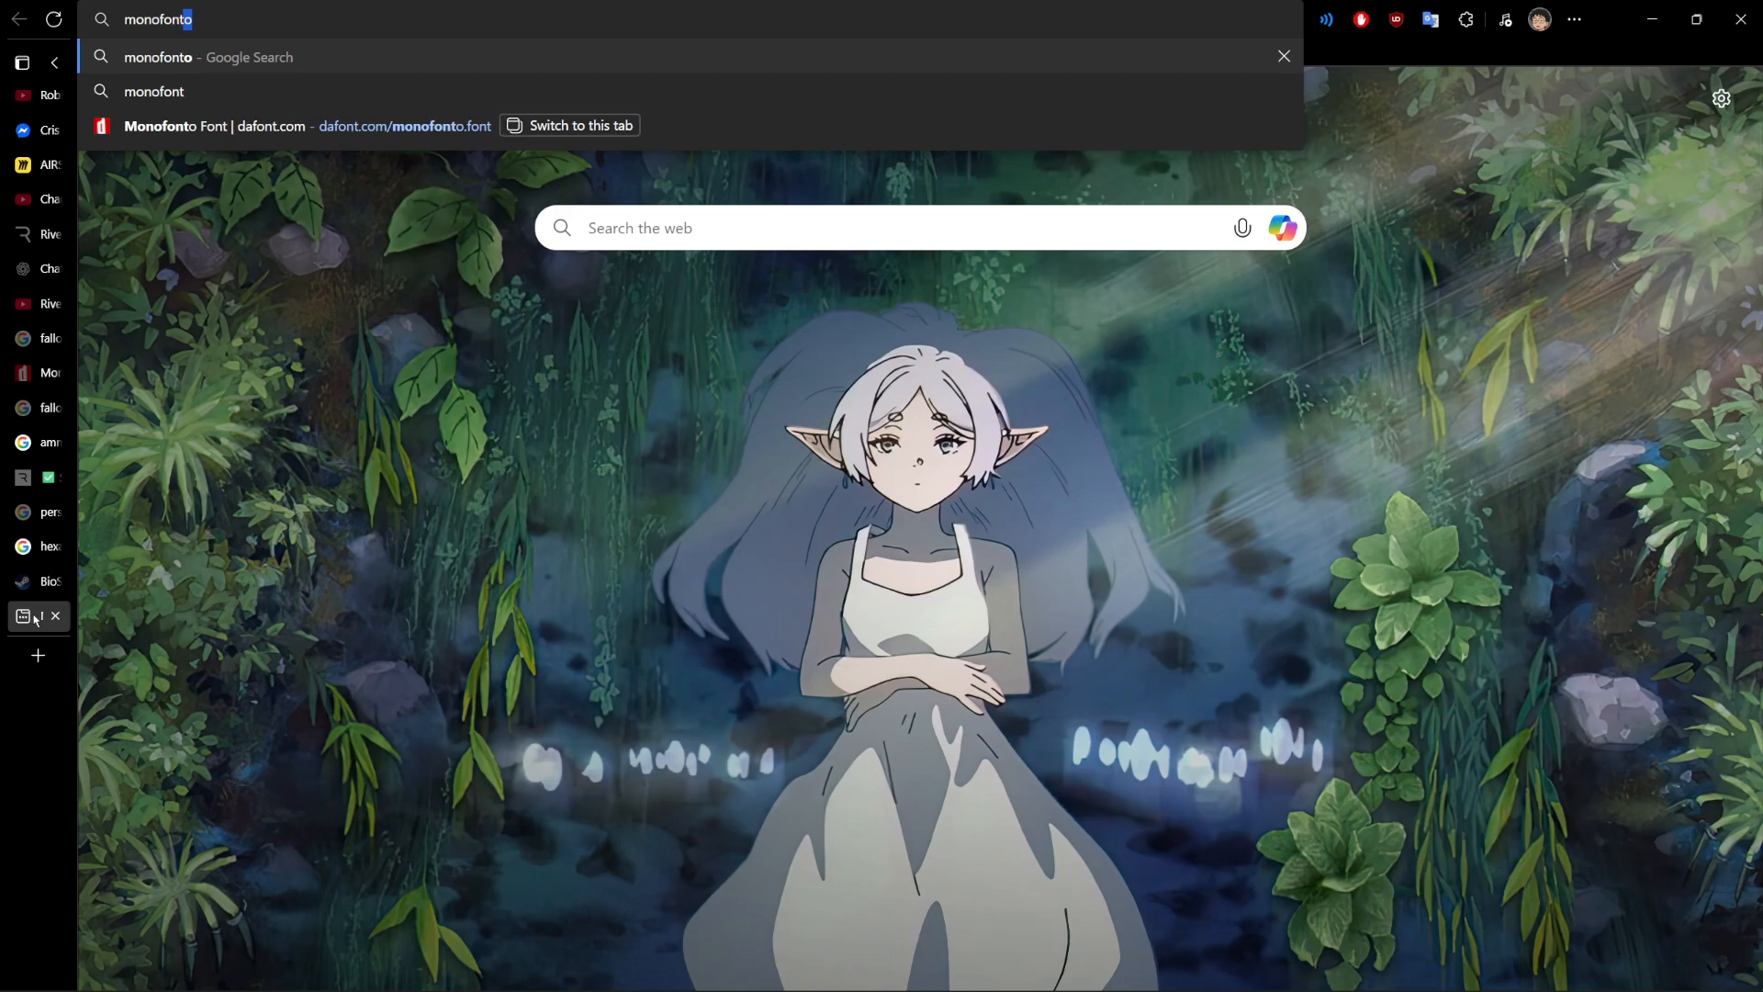
key(Return)
click(410, 281)
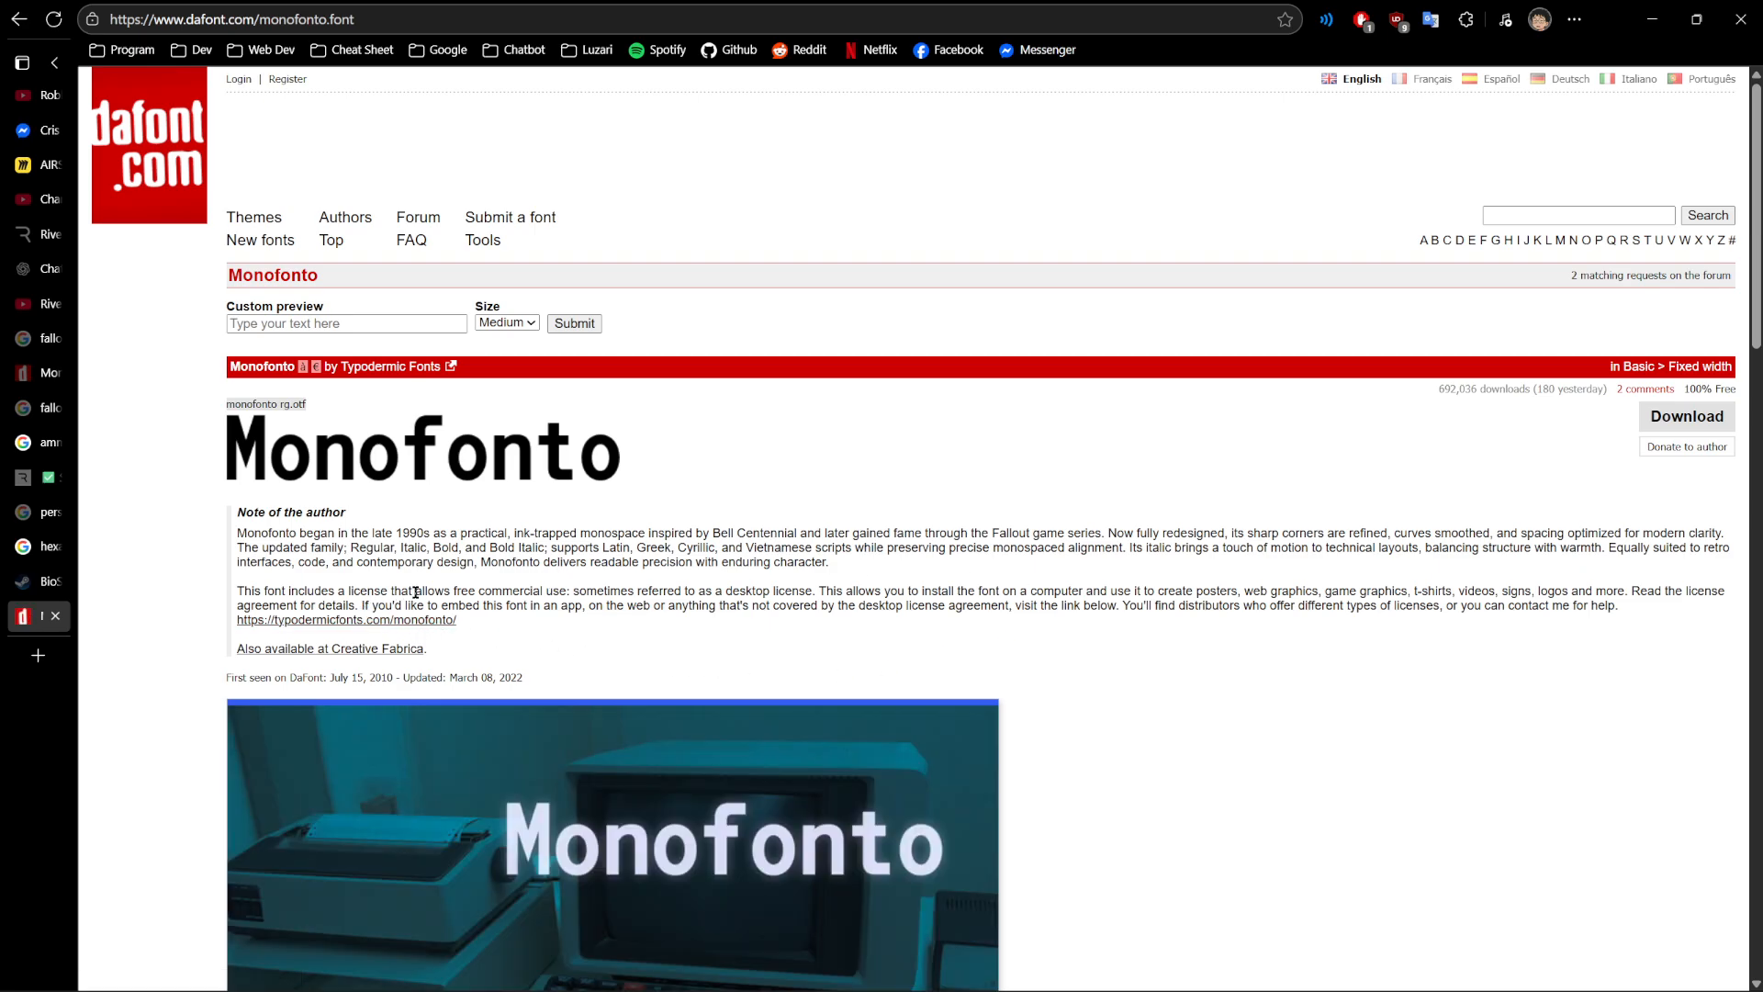
drag(435, 591, 569, 584)
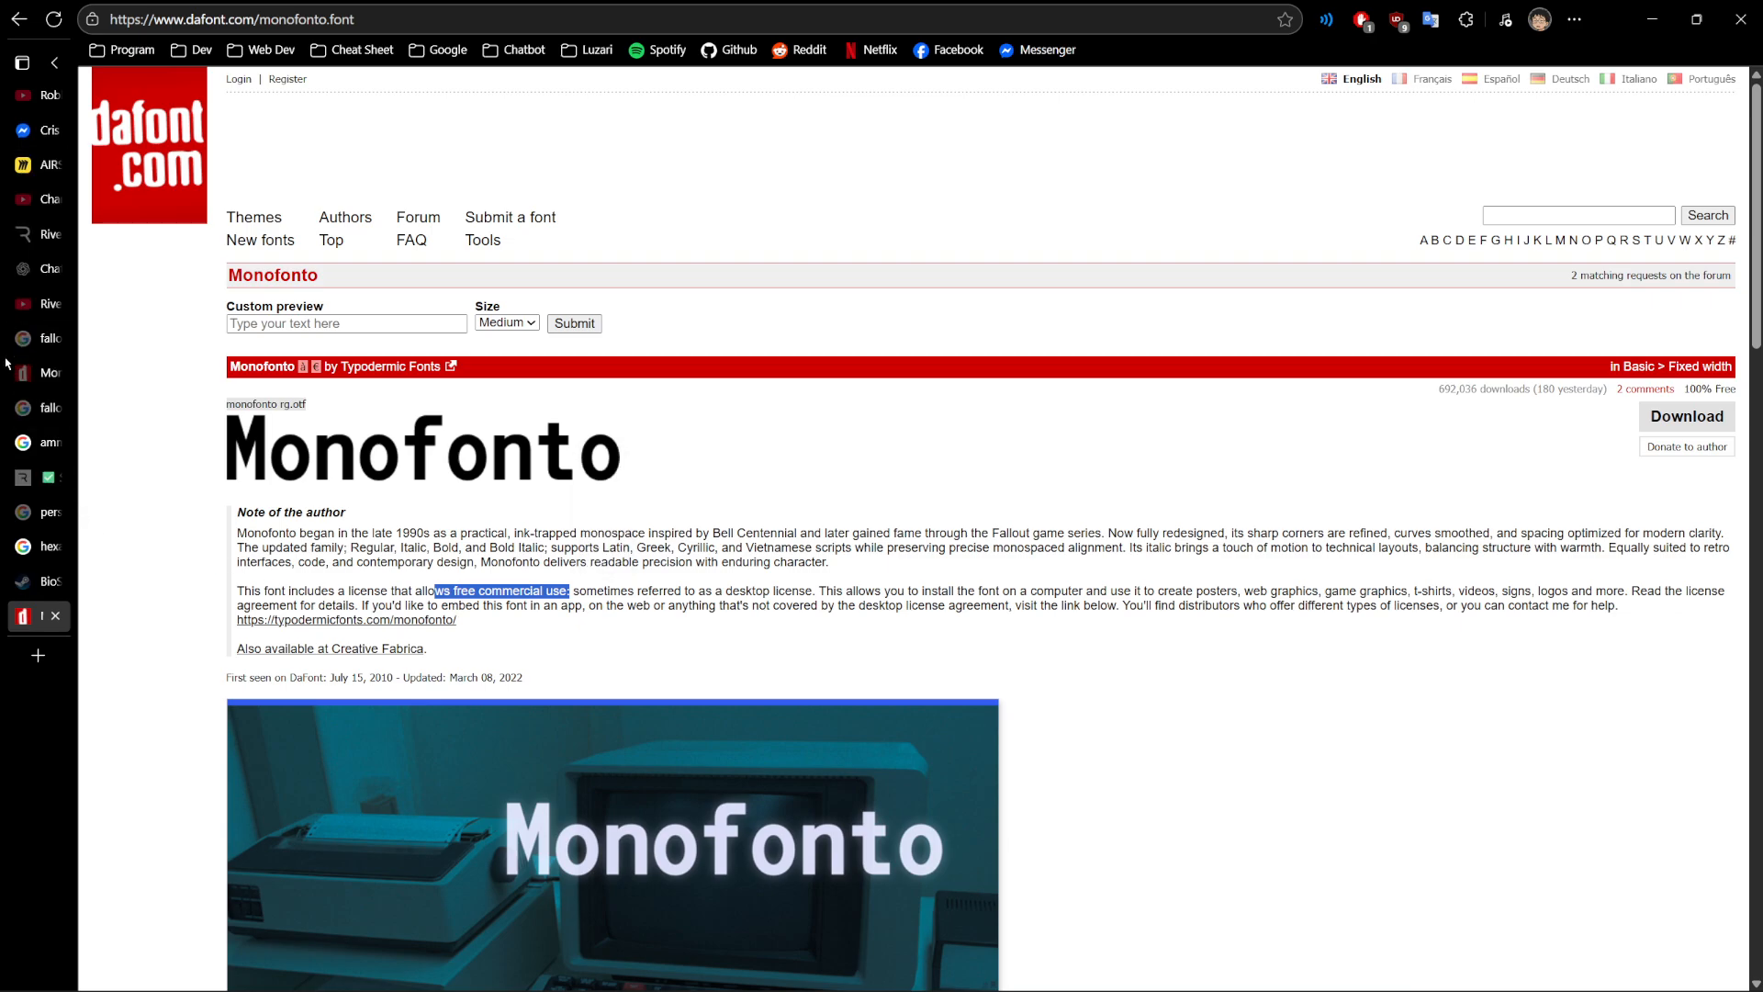
- Return to the Rive file and select the PLAYER AIRSHIP title text inside its group to check its font
click(20, 243)
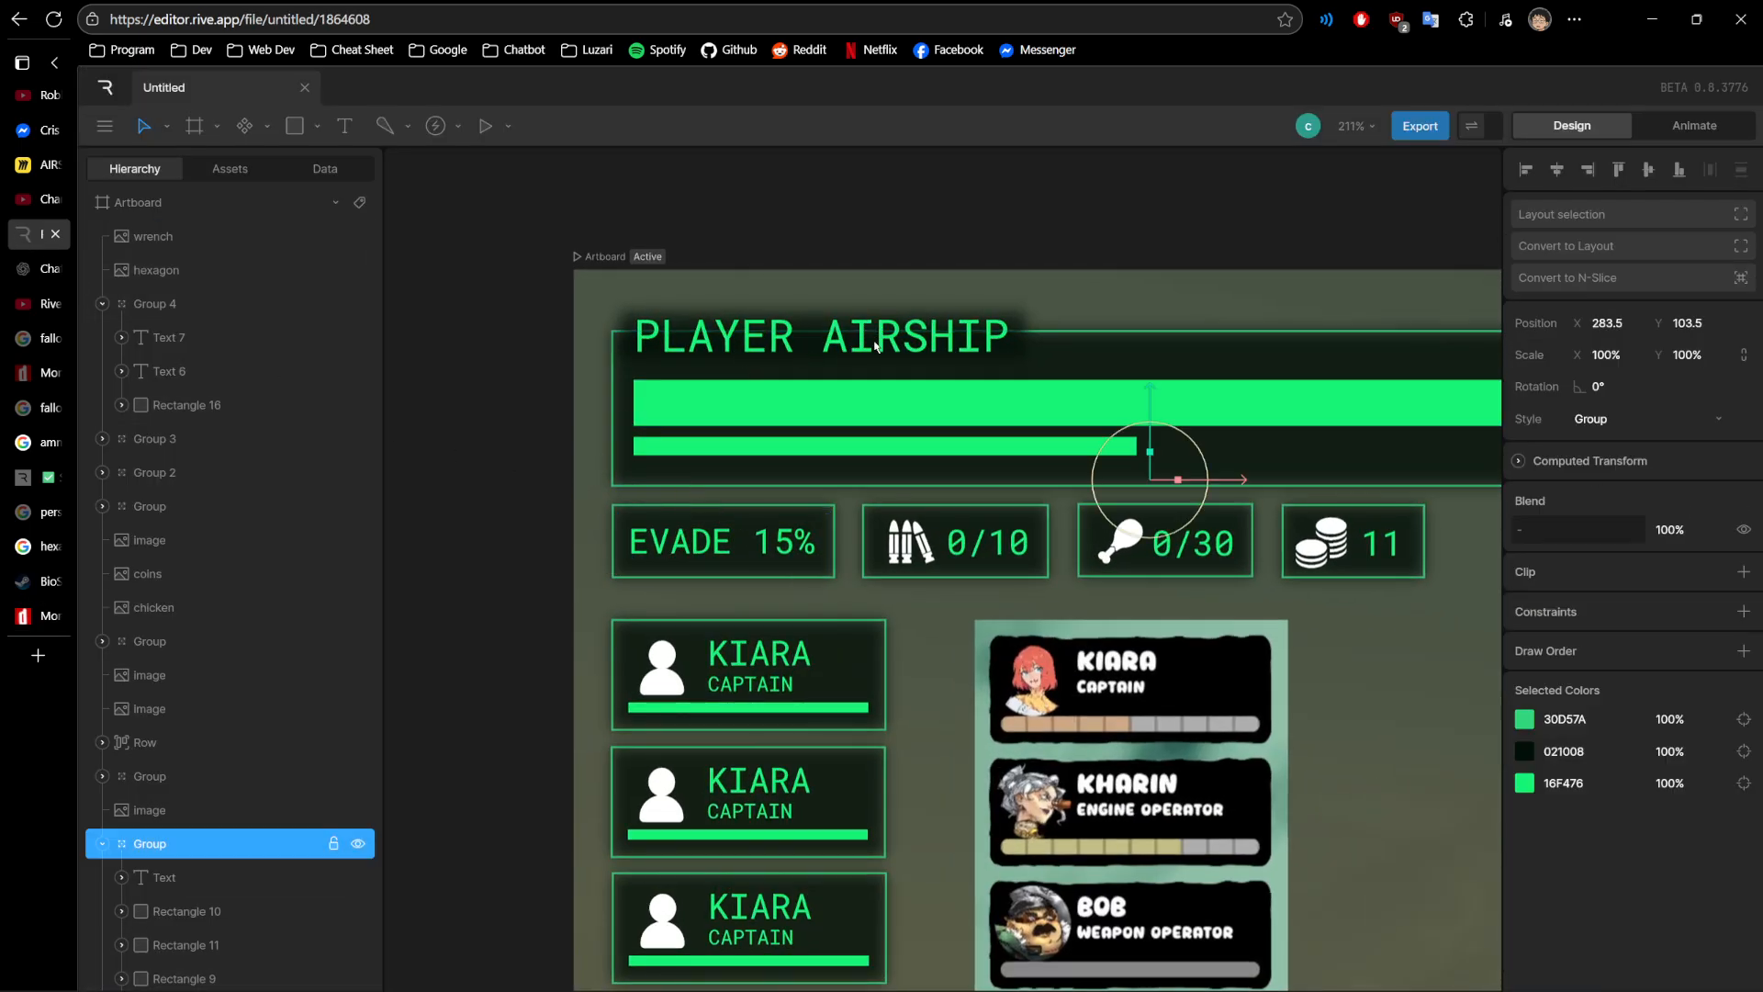
click(697, 543)
click(799, 341)
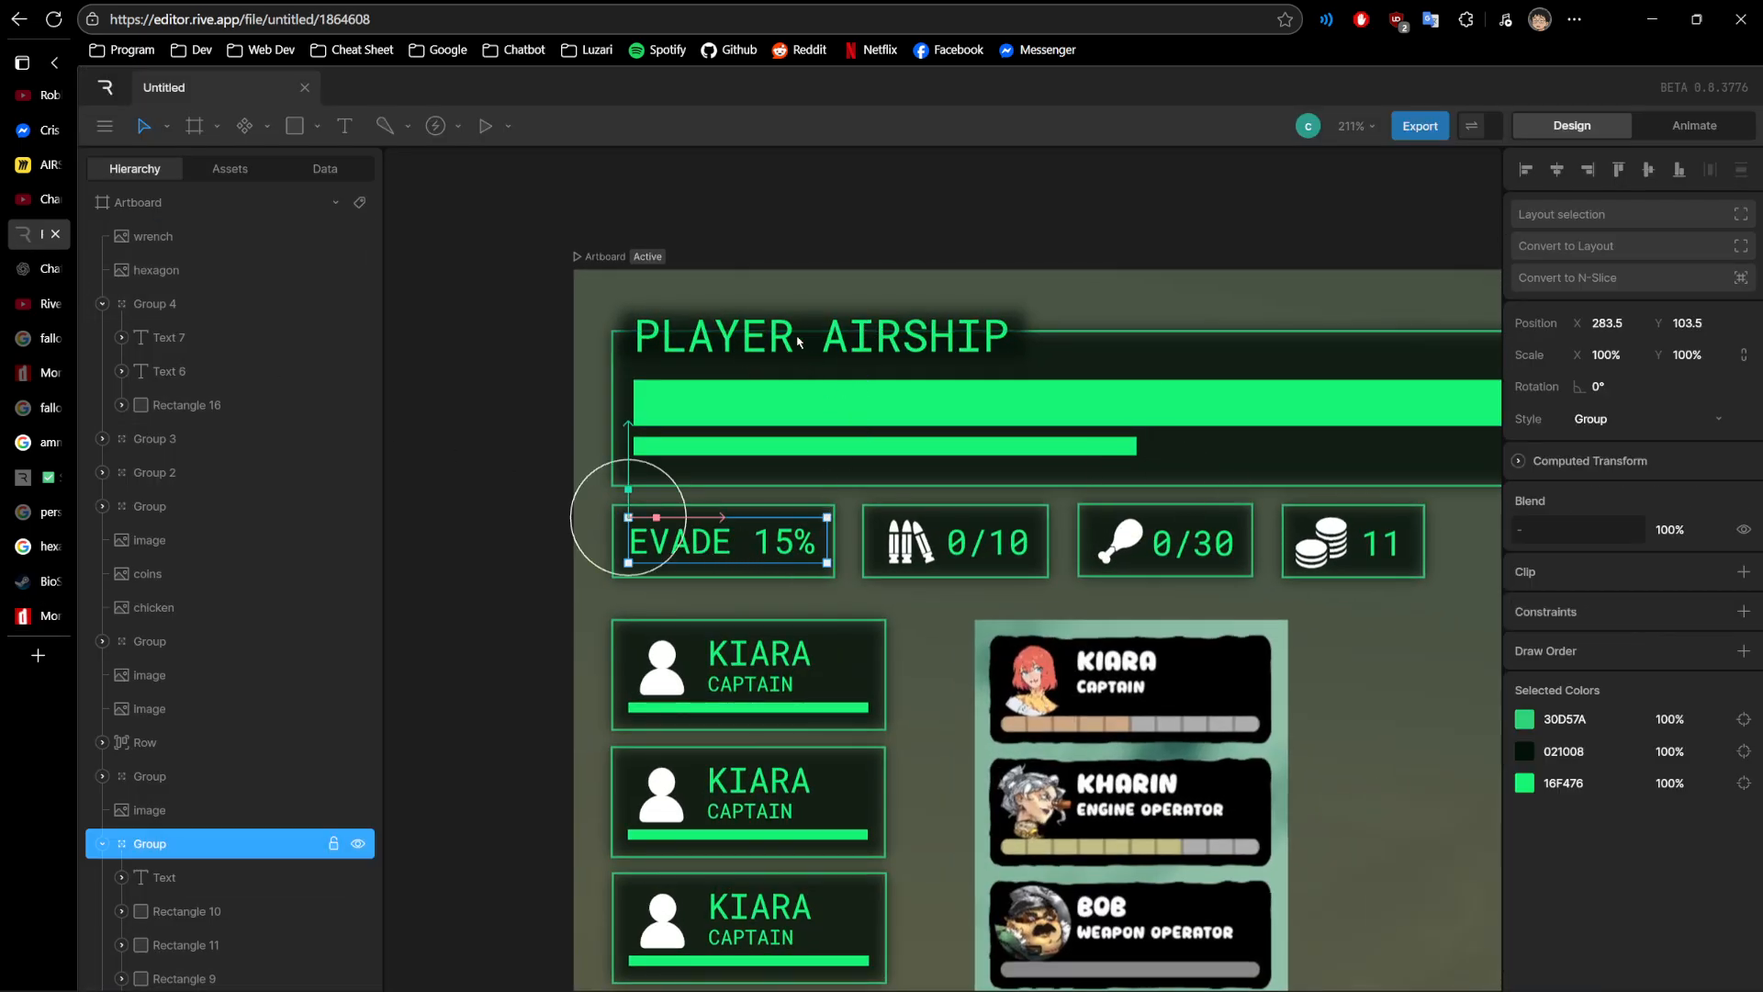
double_click(797, 341)
- Examine the PLAYER AIRSHIP panel, stat boxes and crew cards alongside the HP compass and dialogue reference images
drag(1072, 589, 925, 503)
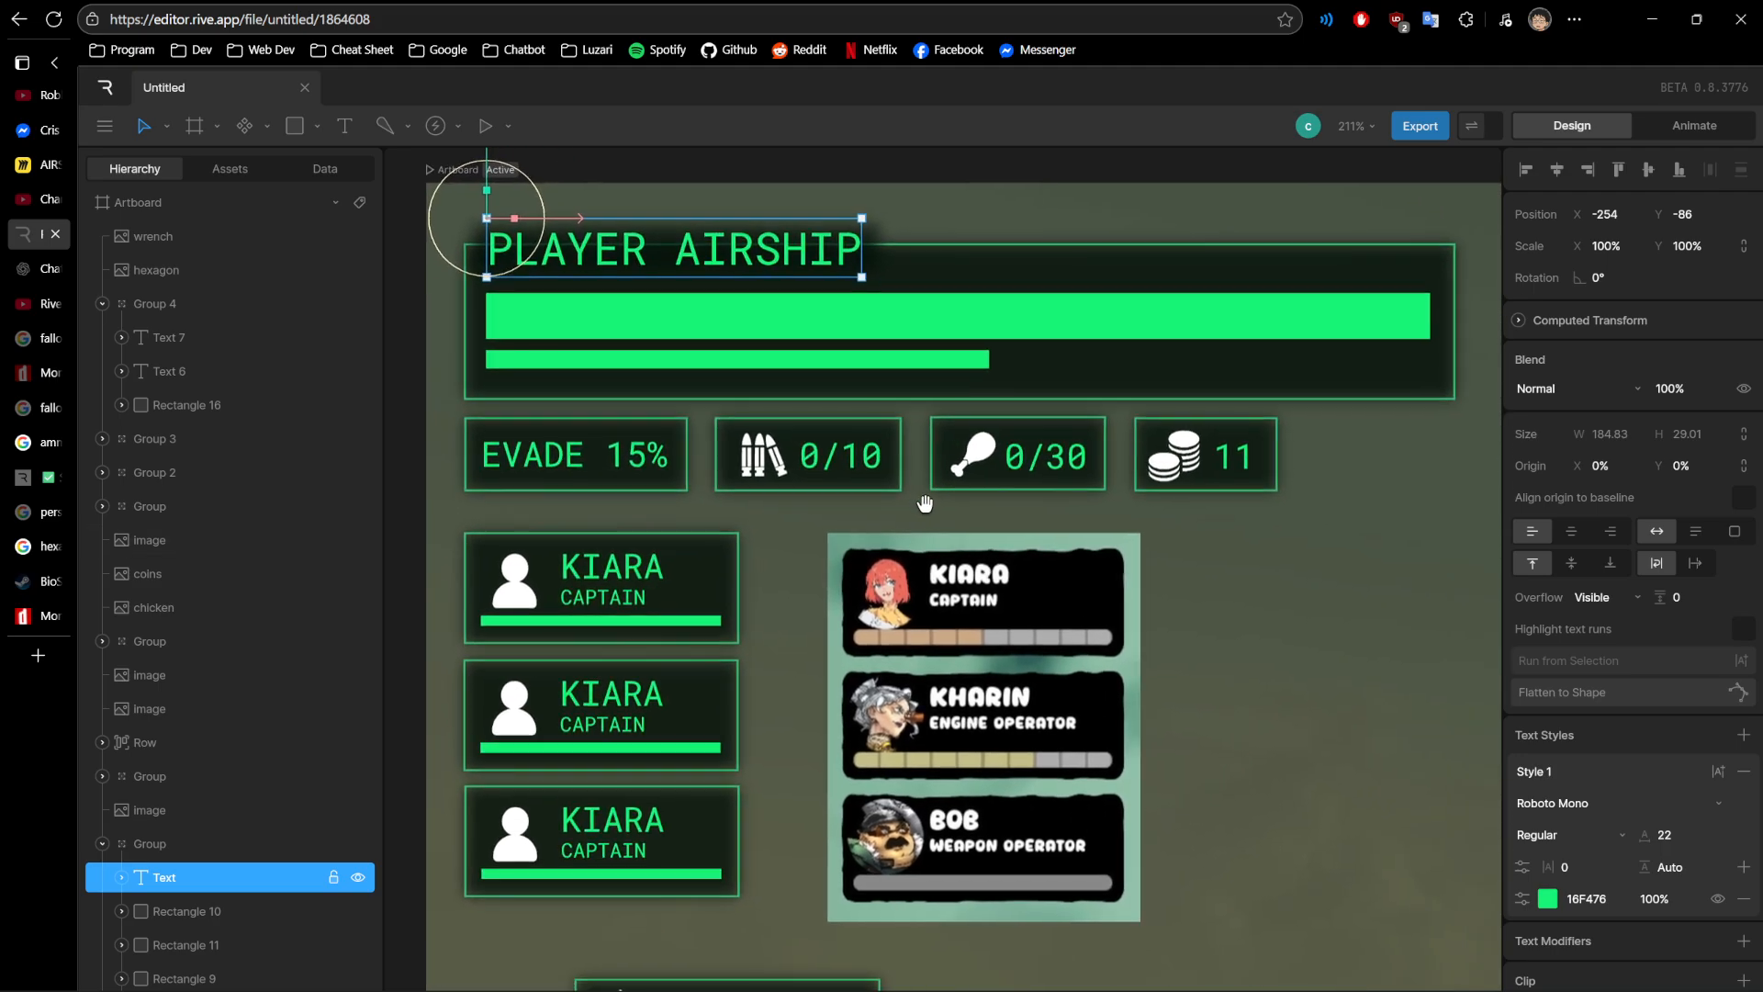
scroll(924, 511, down, 2)
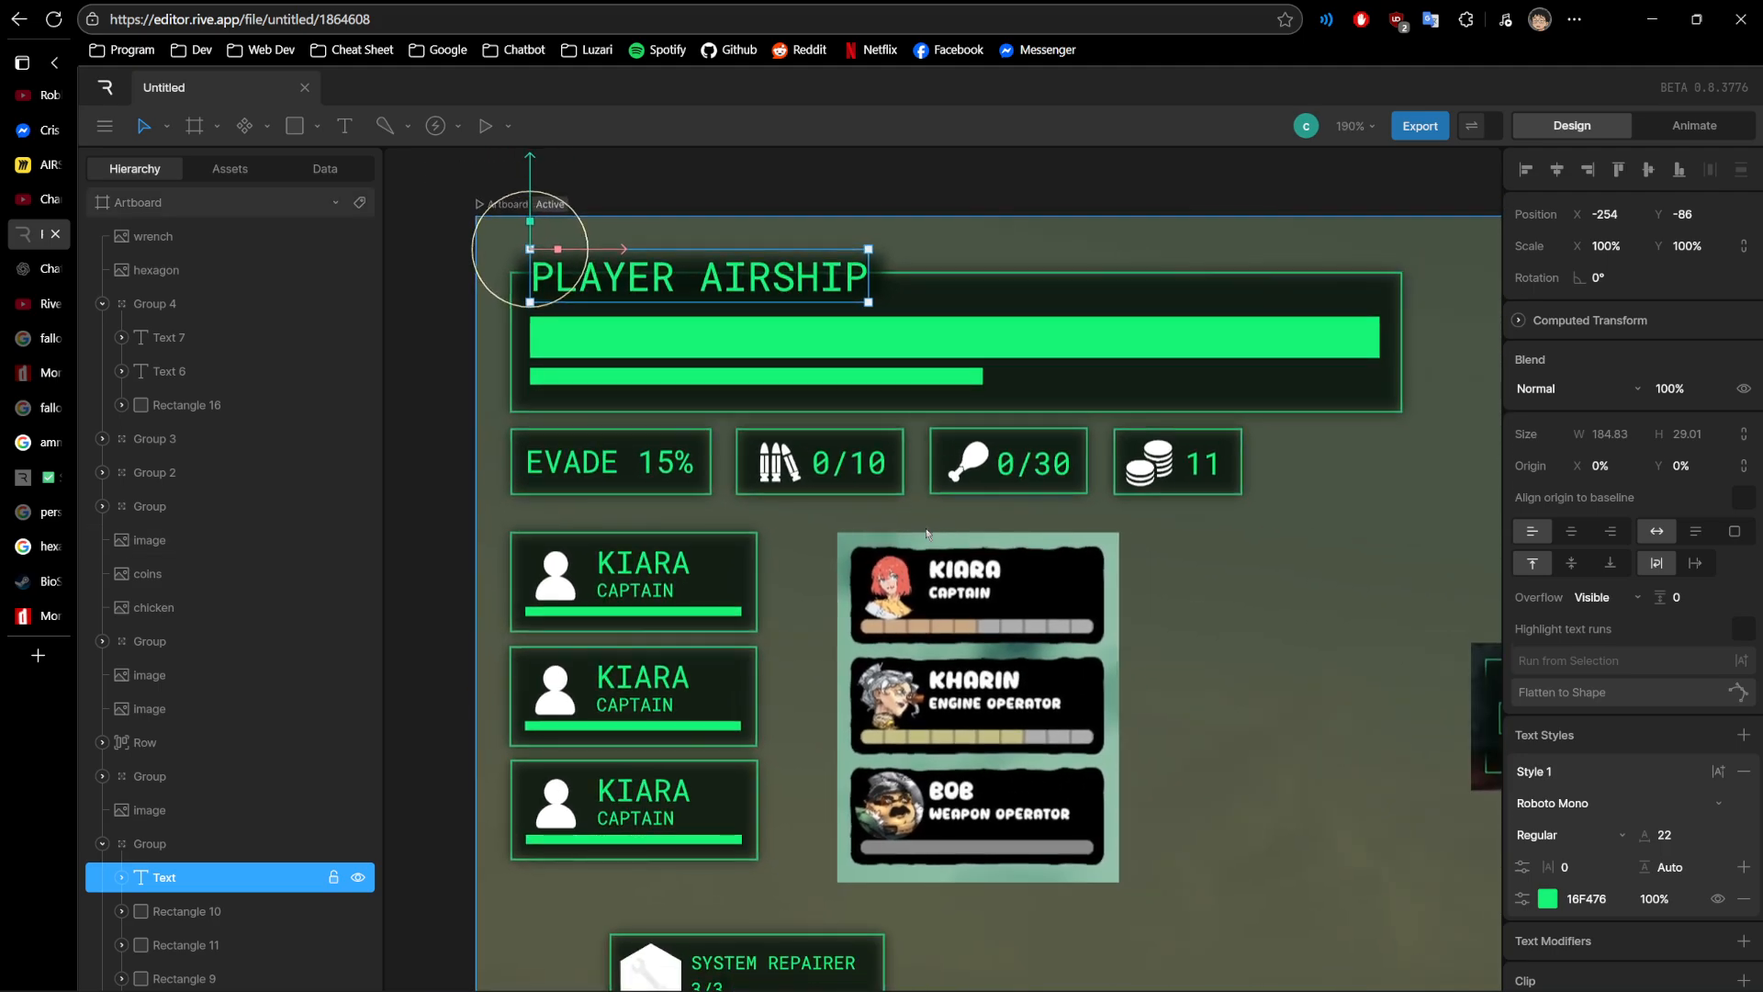
scroll(938, 534, down, 1)
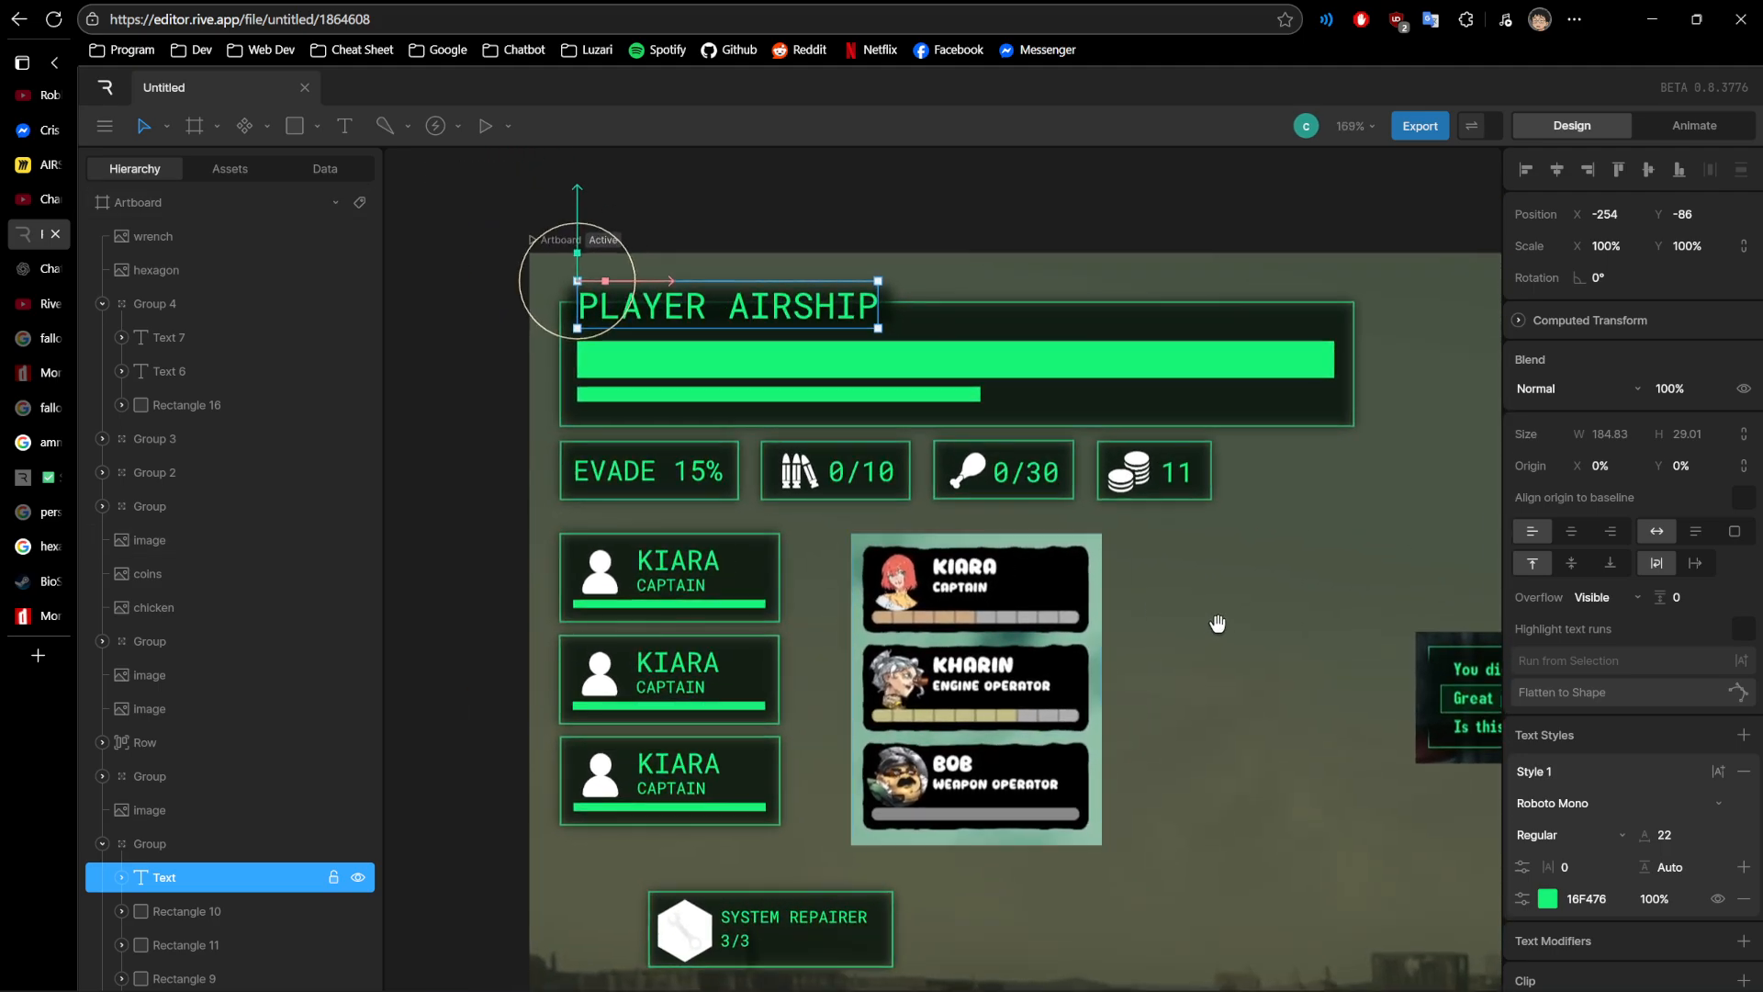
drag(1217, 624, 1170, 577)
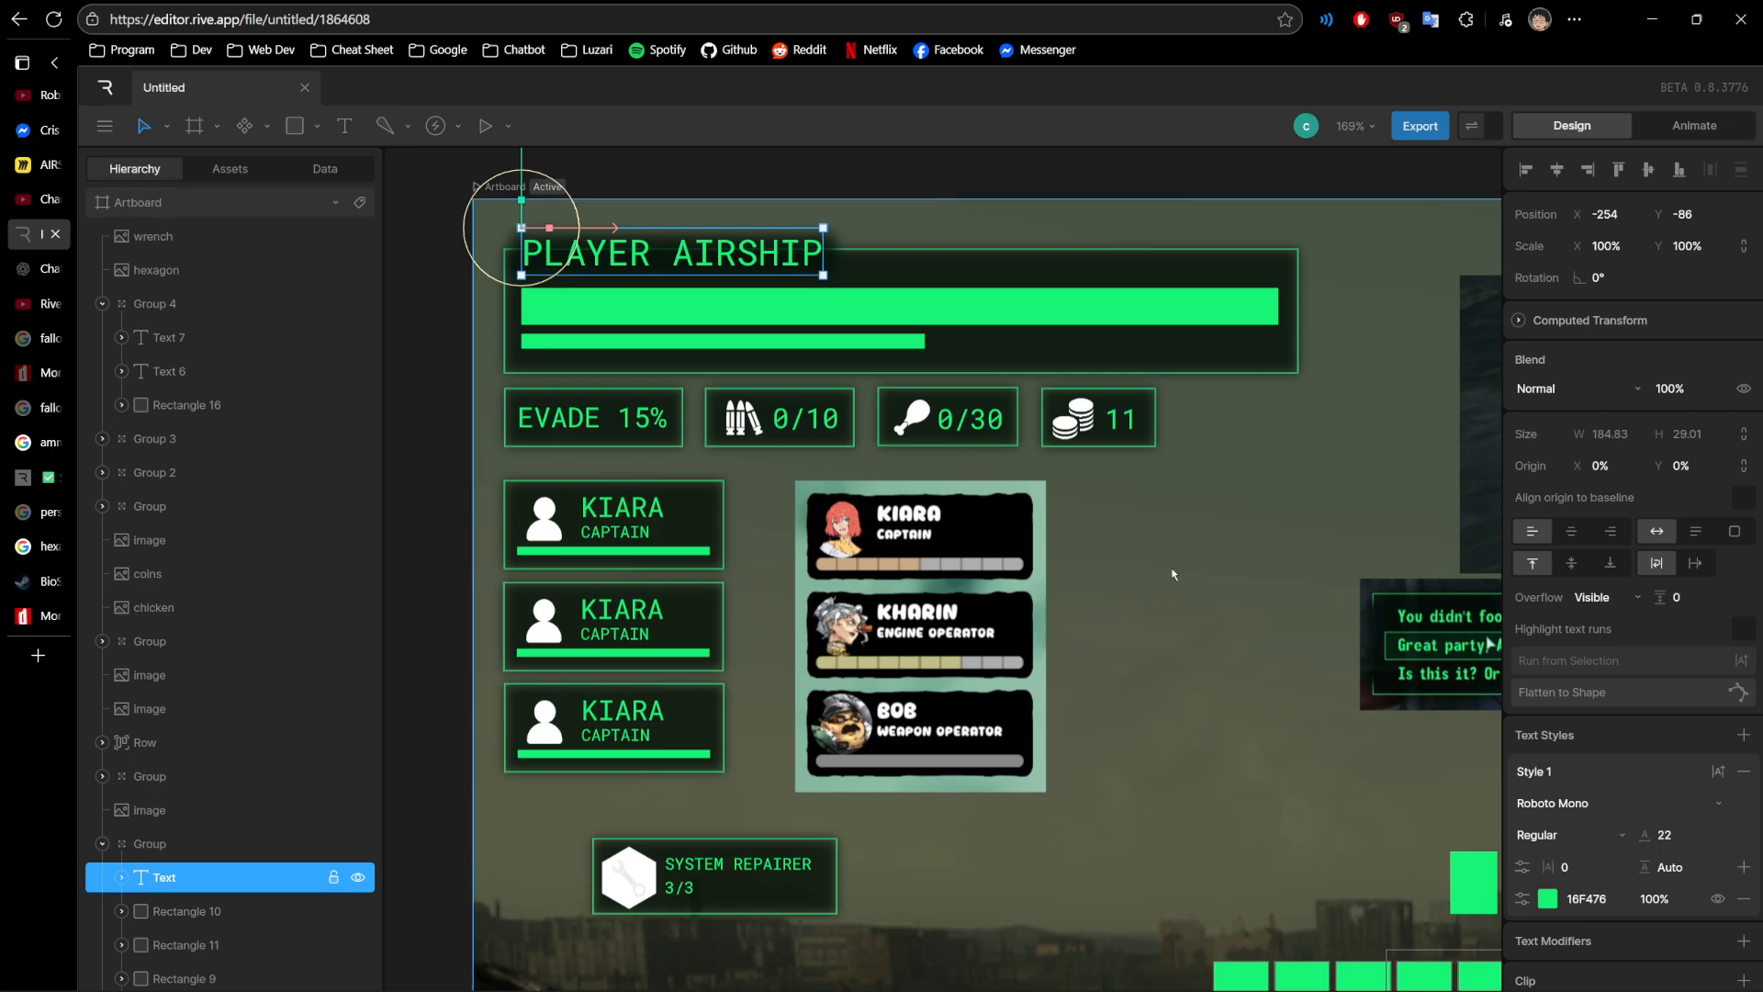
scroll(1188, 590, down, 2)
drag(1189, 591, 952, 508)
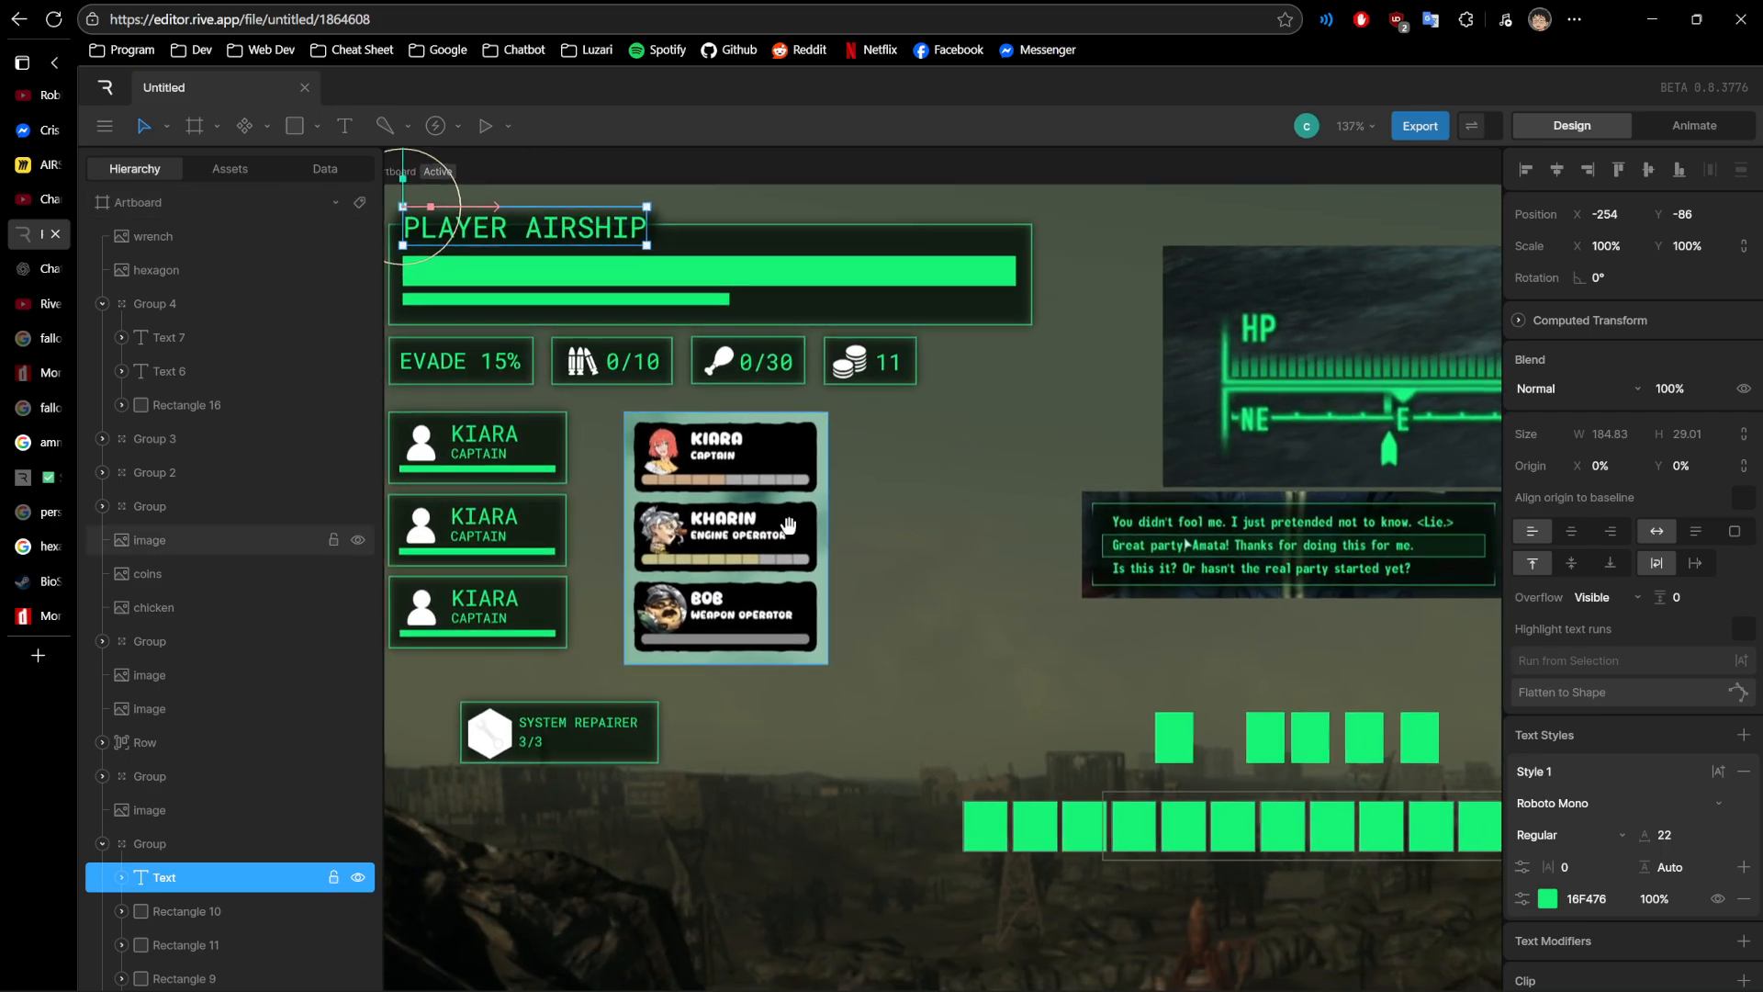
scroll(1011, 579, down, 1)
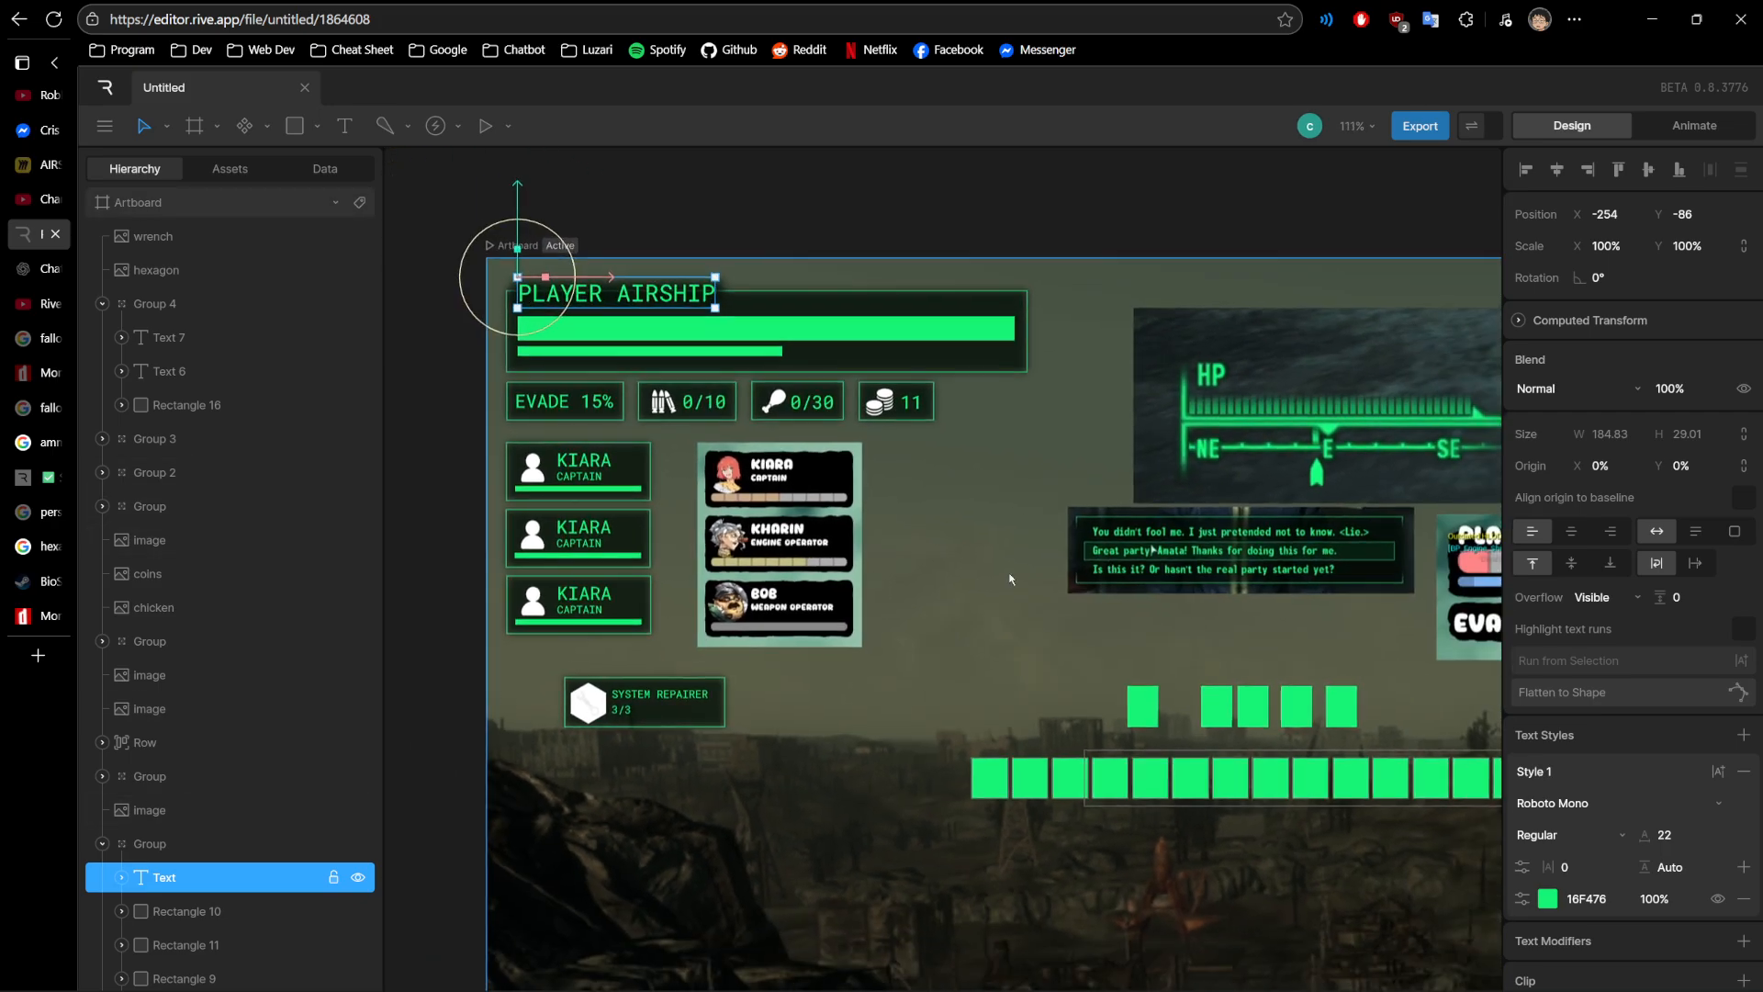
scroll(1011, 578, down, 1)
drag(930, 542, 909, 530)
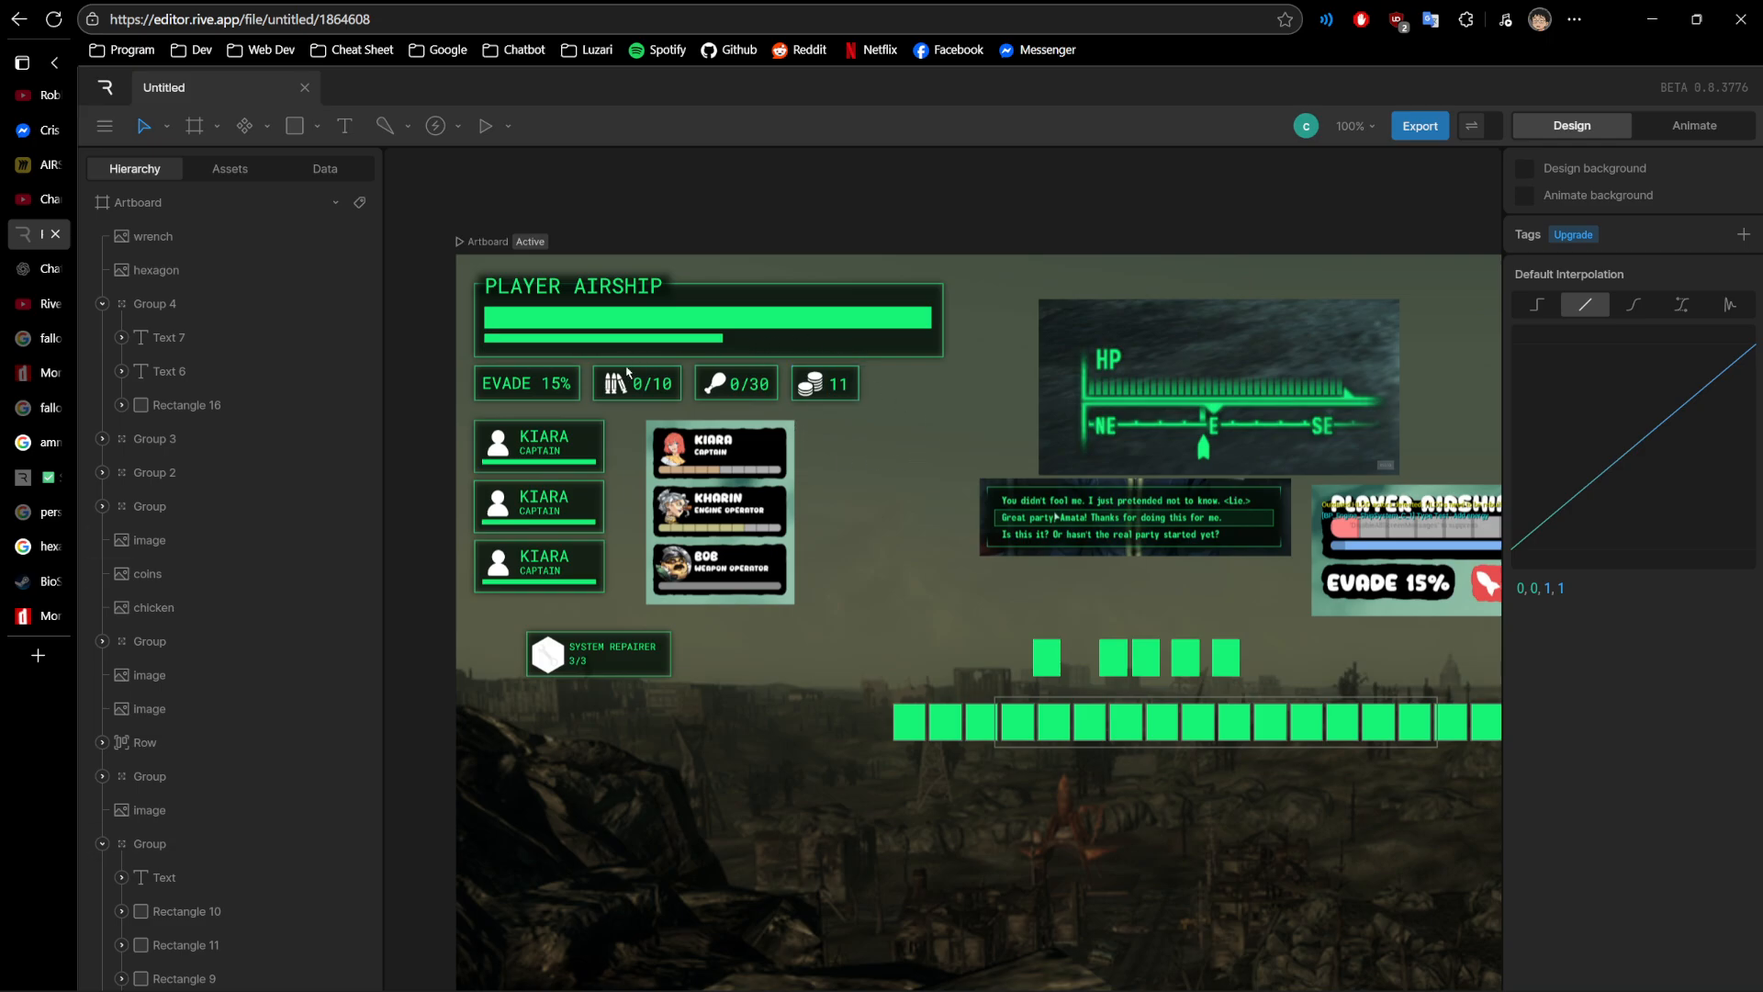
- Deselect the title text and review the entire artboard with all HUD elements over the wasteland background
drag(968, 496, 790, 428)
scroll(876, 465, down, 1)
scroll(791, 429, down, 1)
scroll(793, 565, down, 1)
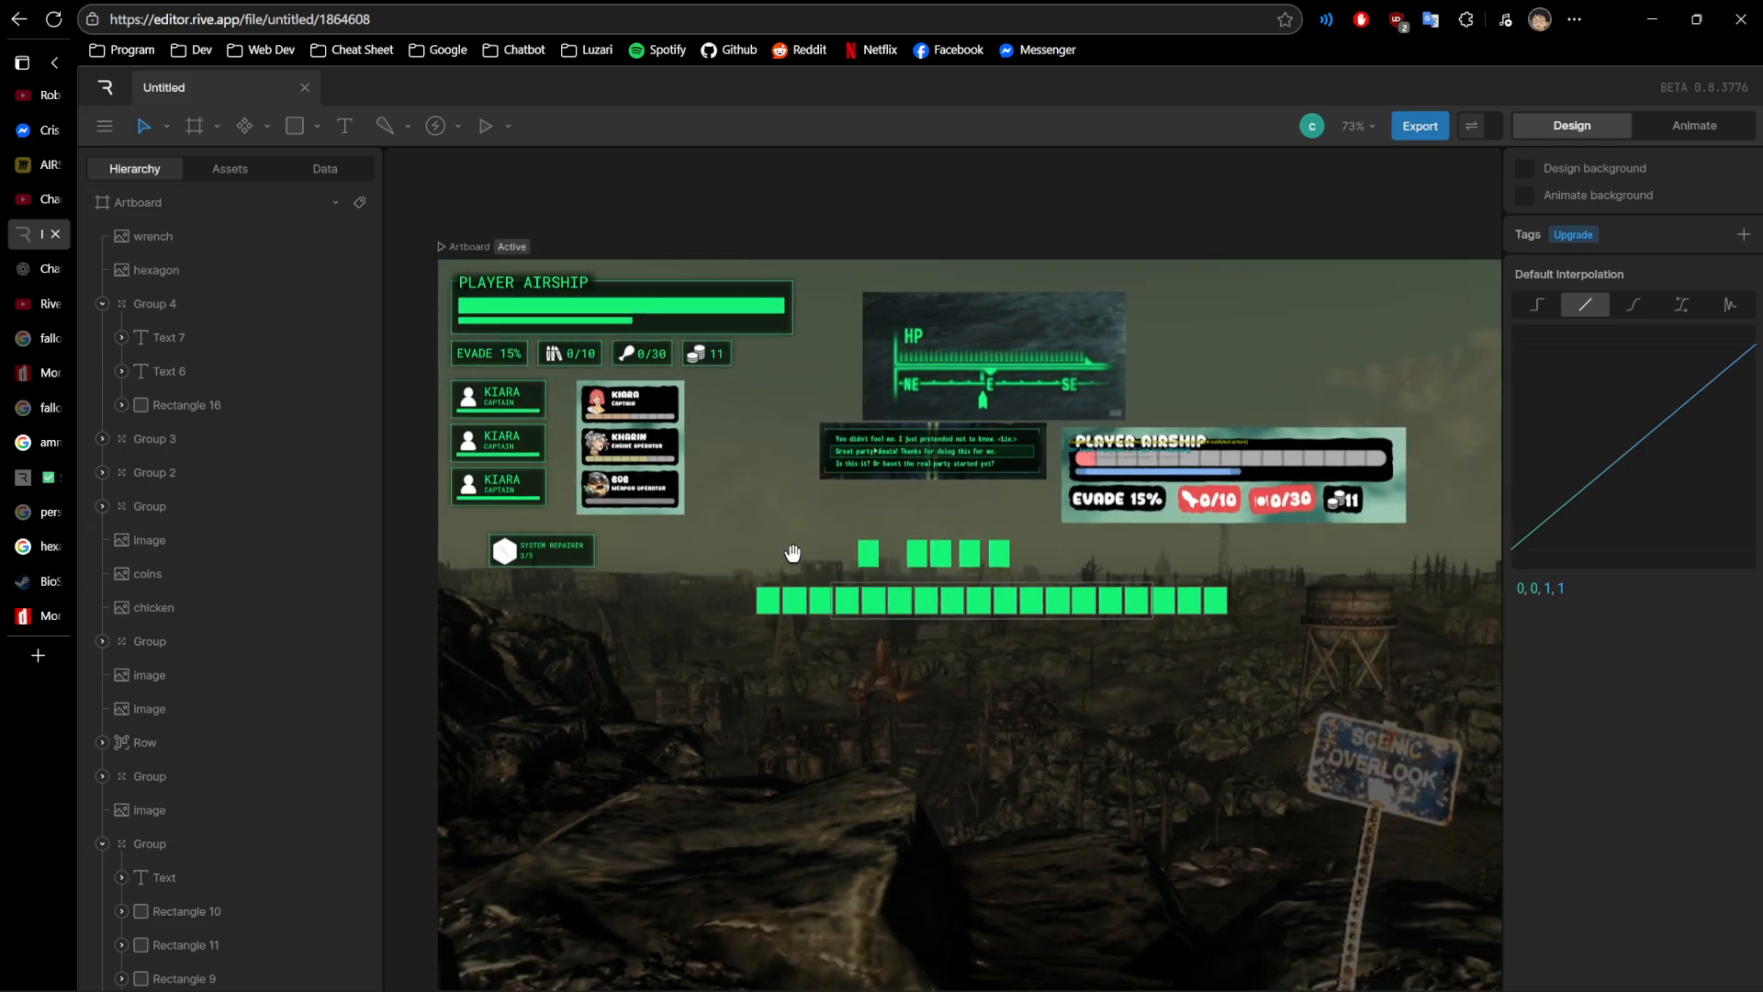
drag(771, 524, 728, 492)
scroll(817, 585, down, 3)
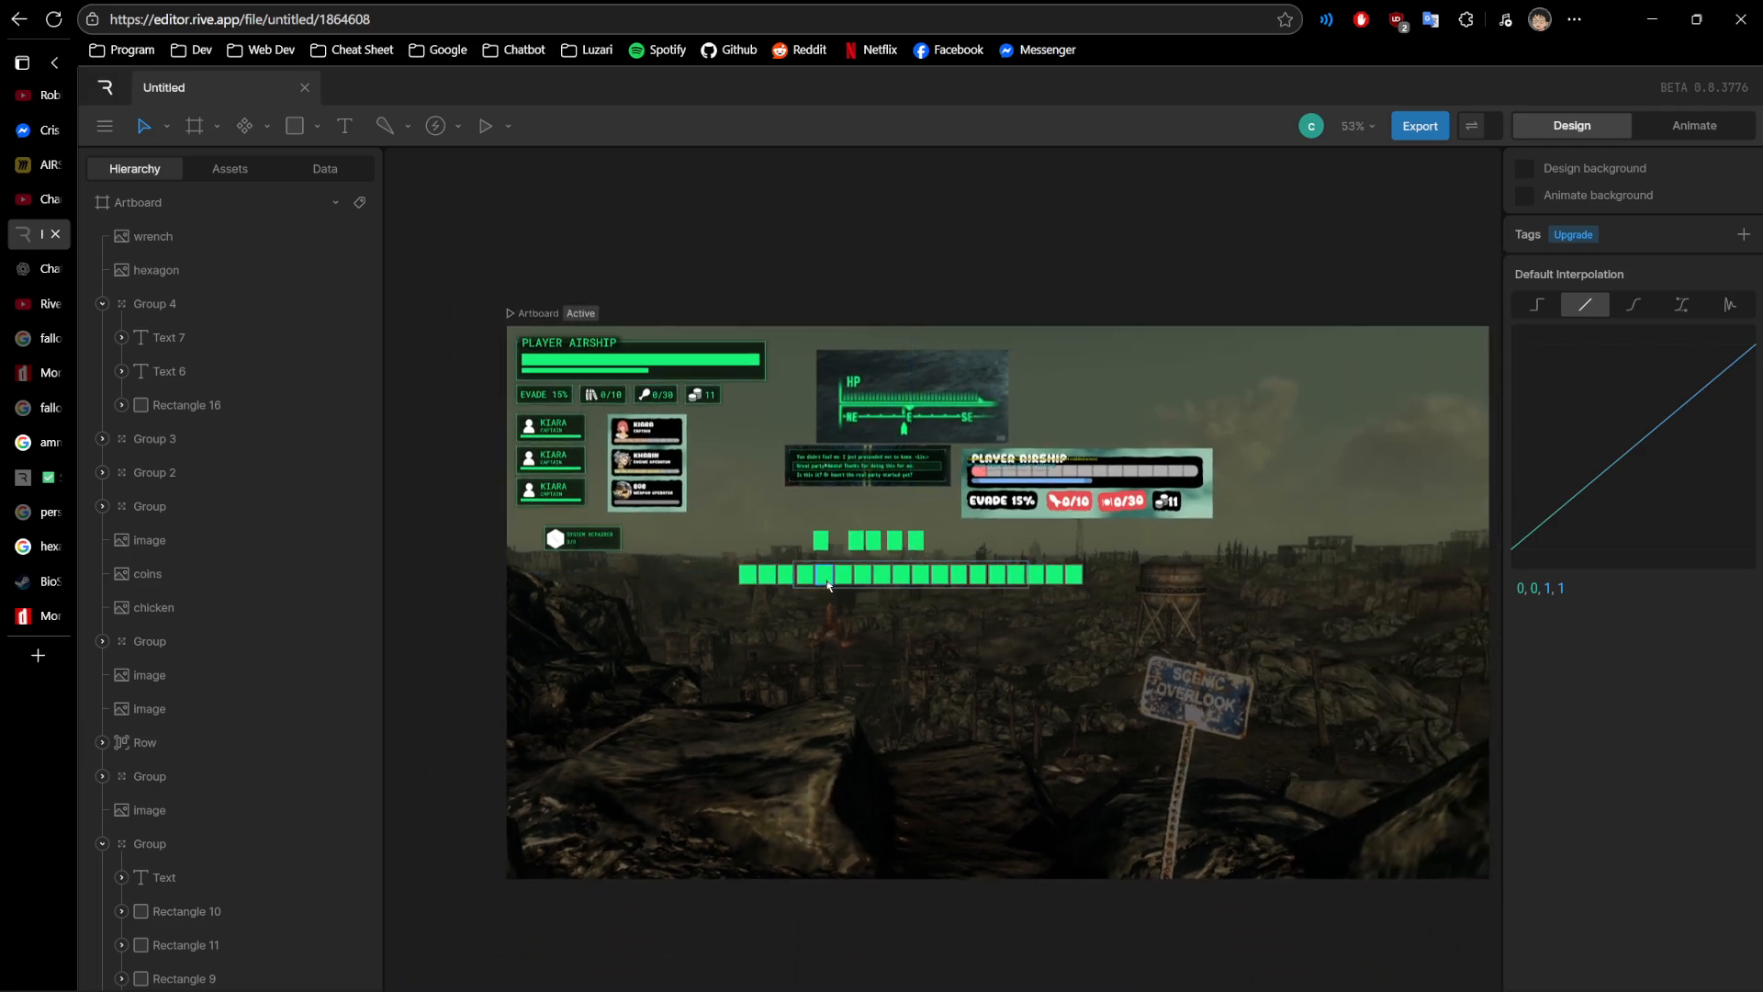
drag(1244, 701, 1127, 672)
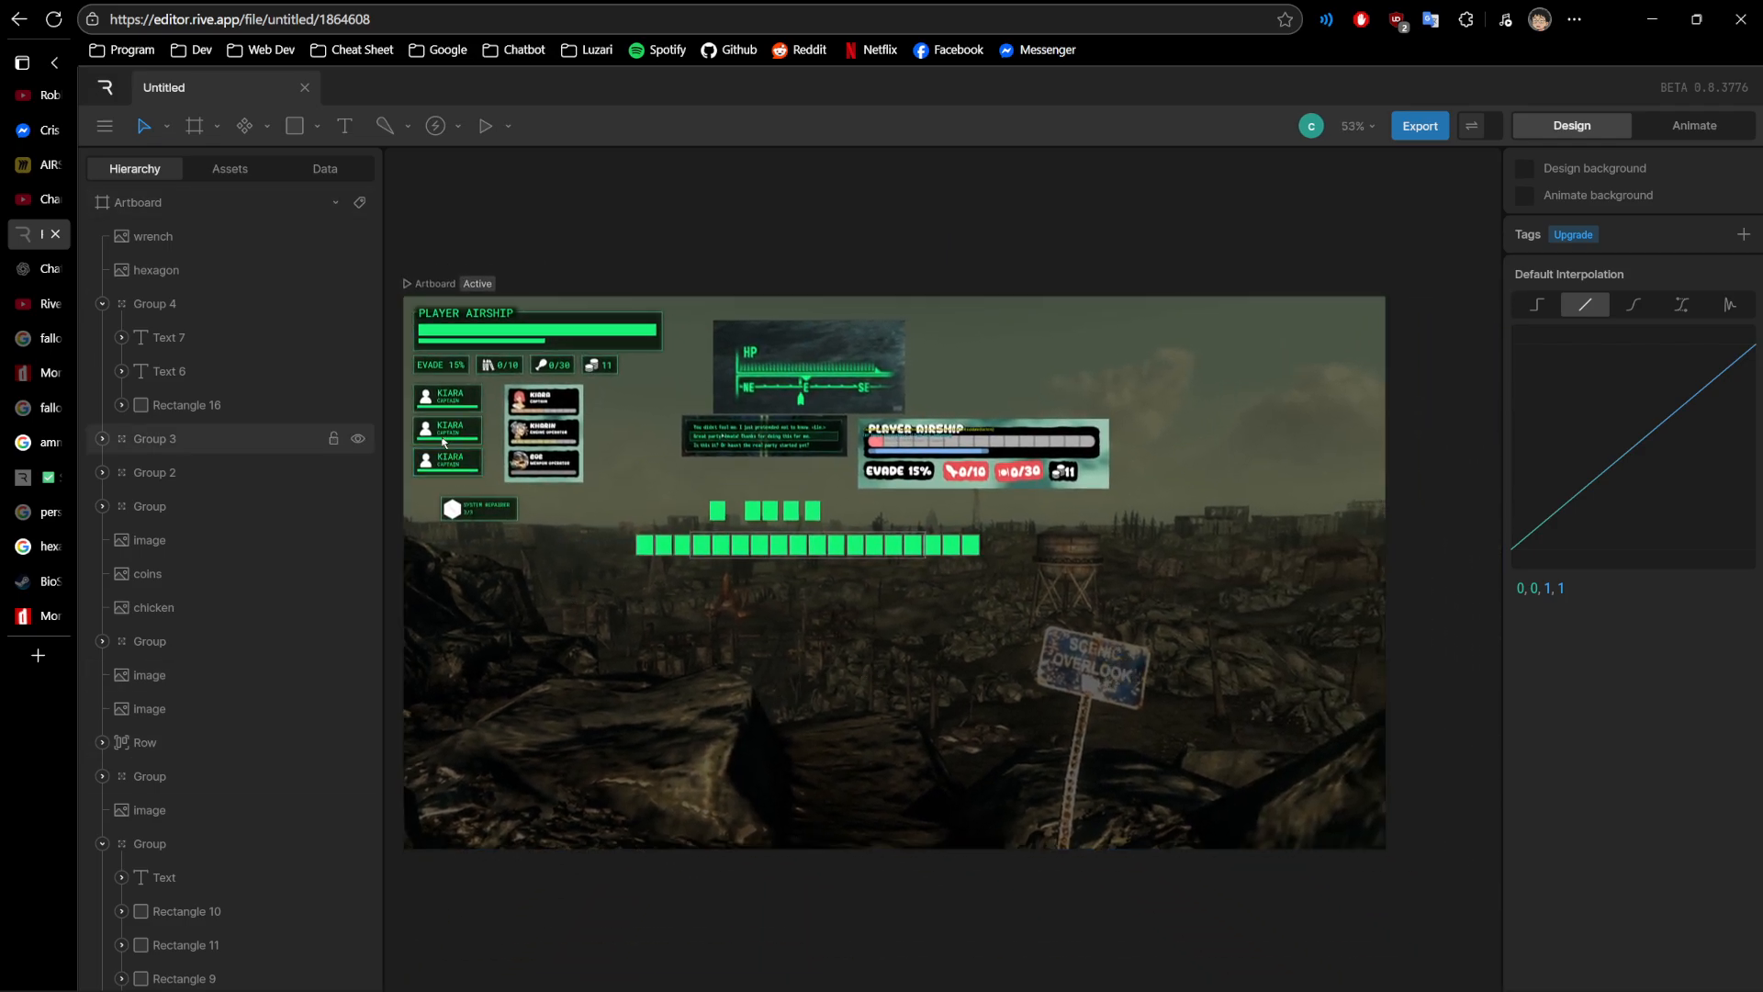
- Examine the green crew cards and SYSTEM REPAIRER card up close, then compare them with the rest of the artboard
scroll(493, 432, up, 3)
scroll(491, 437, up, 4)
drag(511, 470, 869, 537)
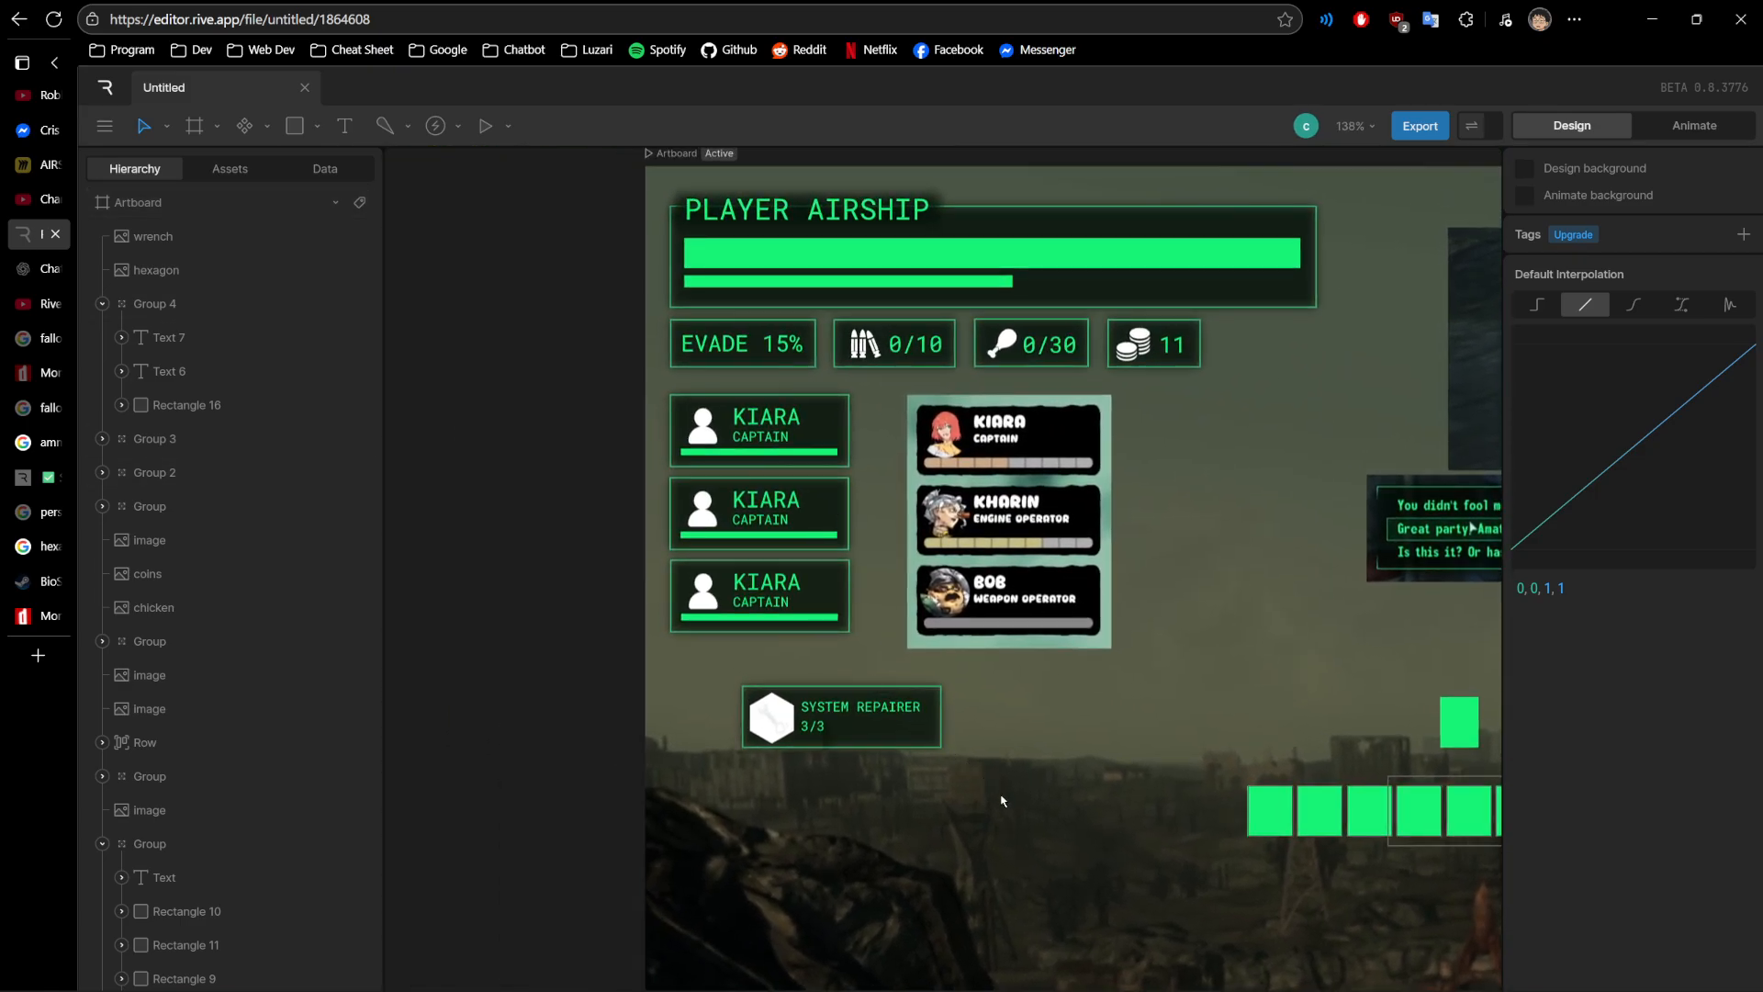
scroll(957, 788, down, 1)
scroll(866, 748, up, 3)
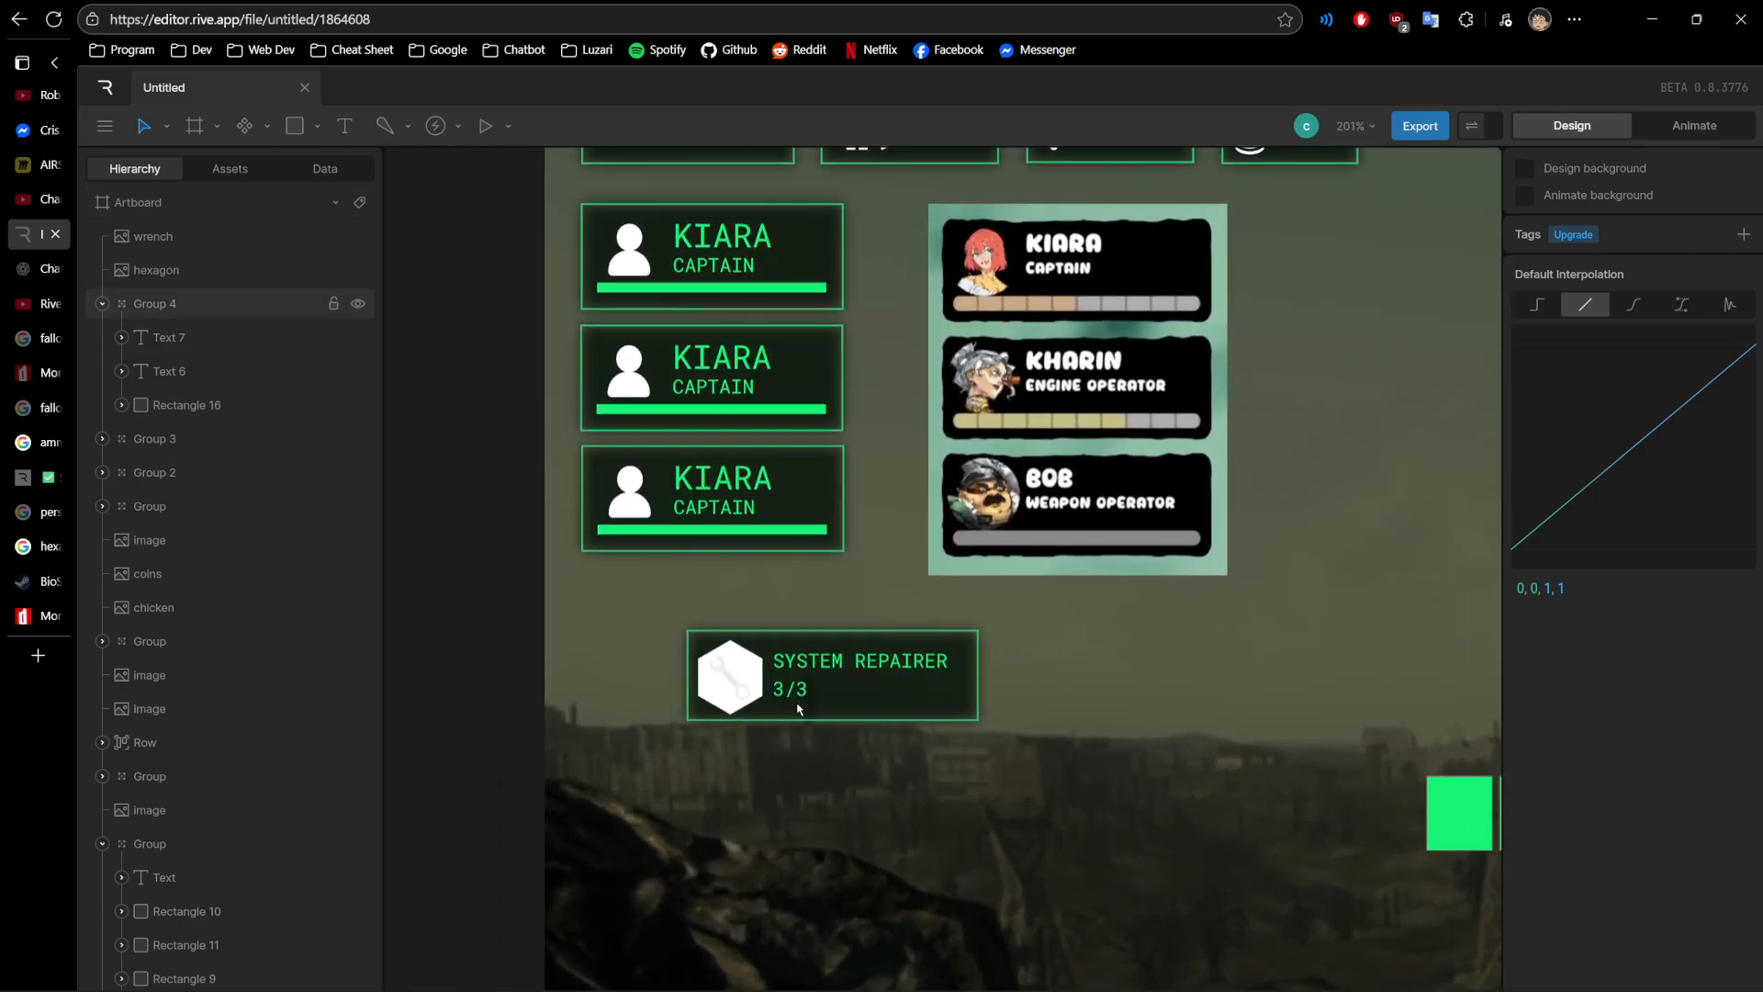
scroll(921, 743, down, 6)
drag(1092, 645, 694, 552)
scroll(850, 623, down, 3)
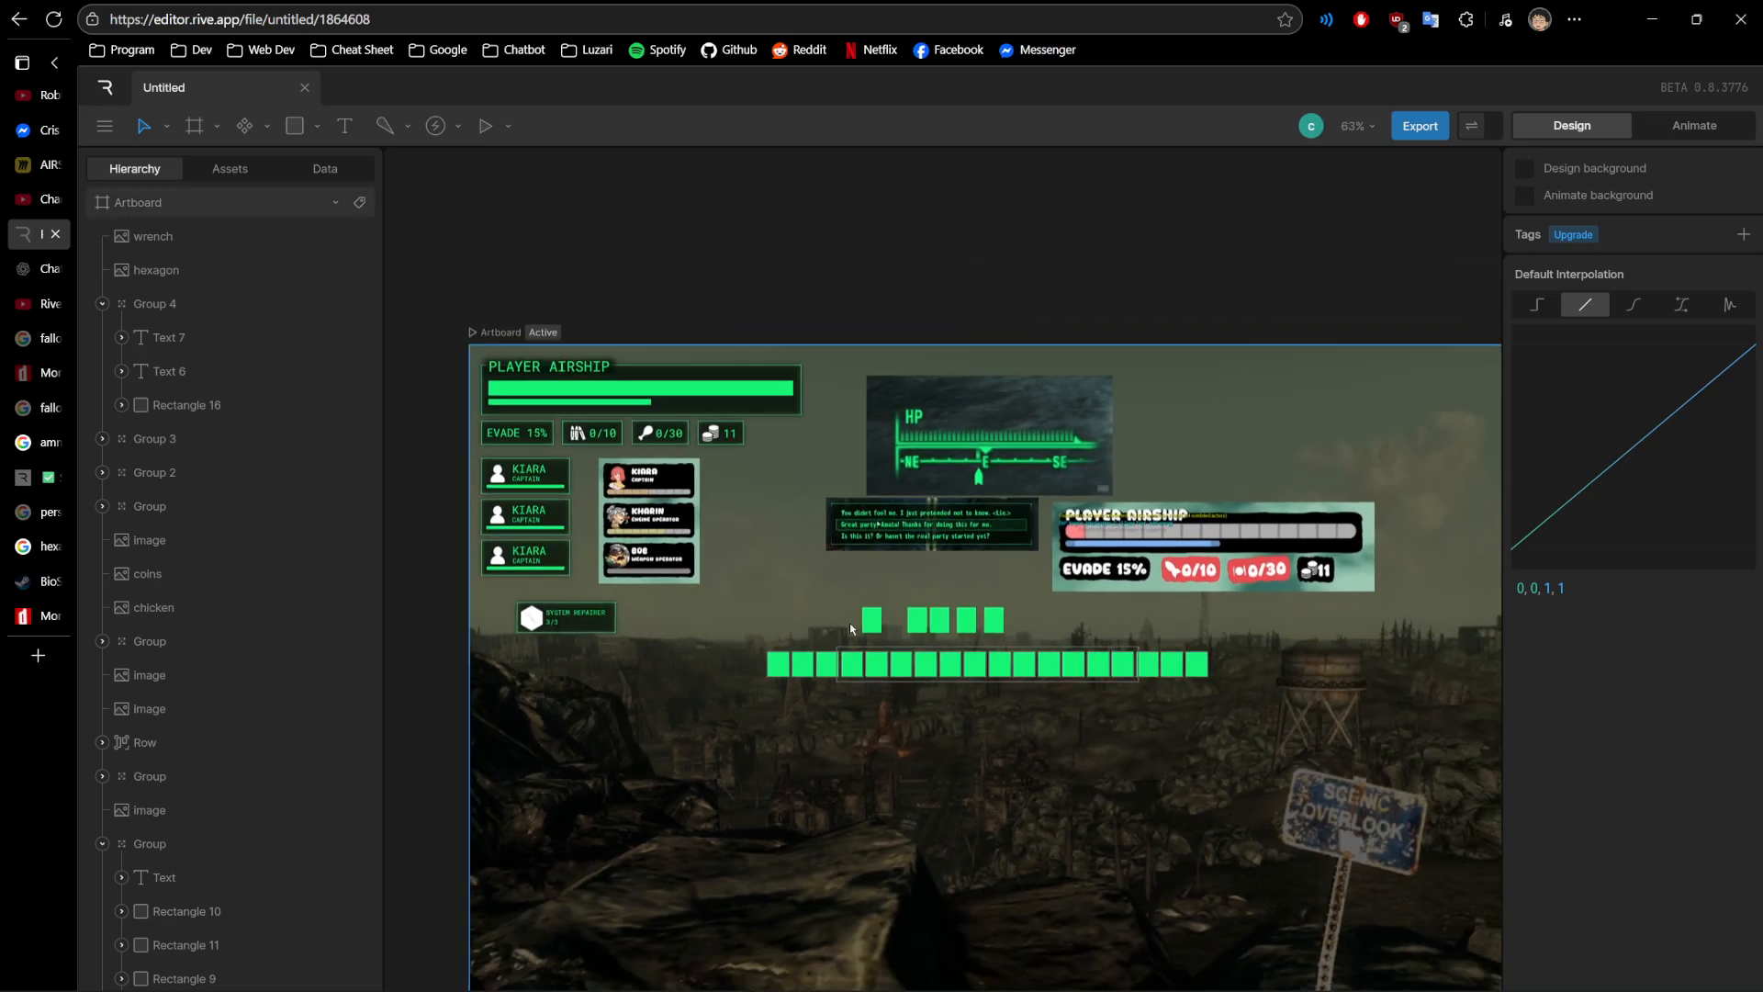
drag(1085, 641, 903, 521)
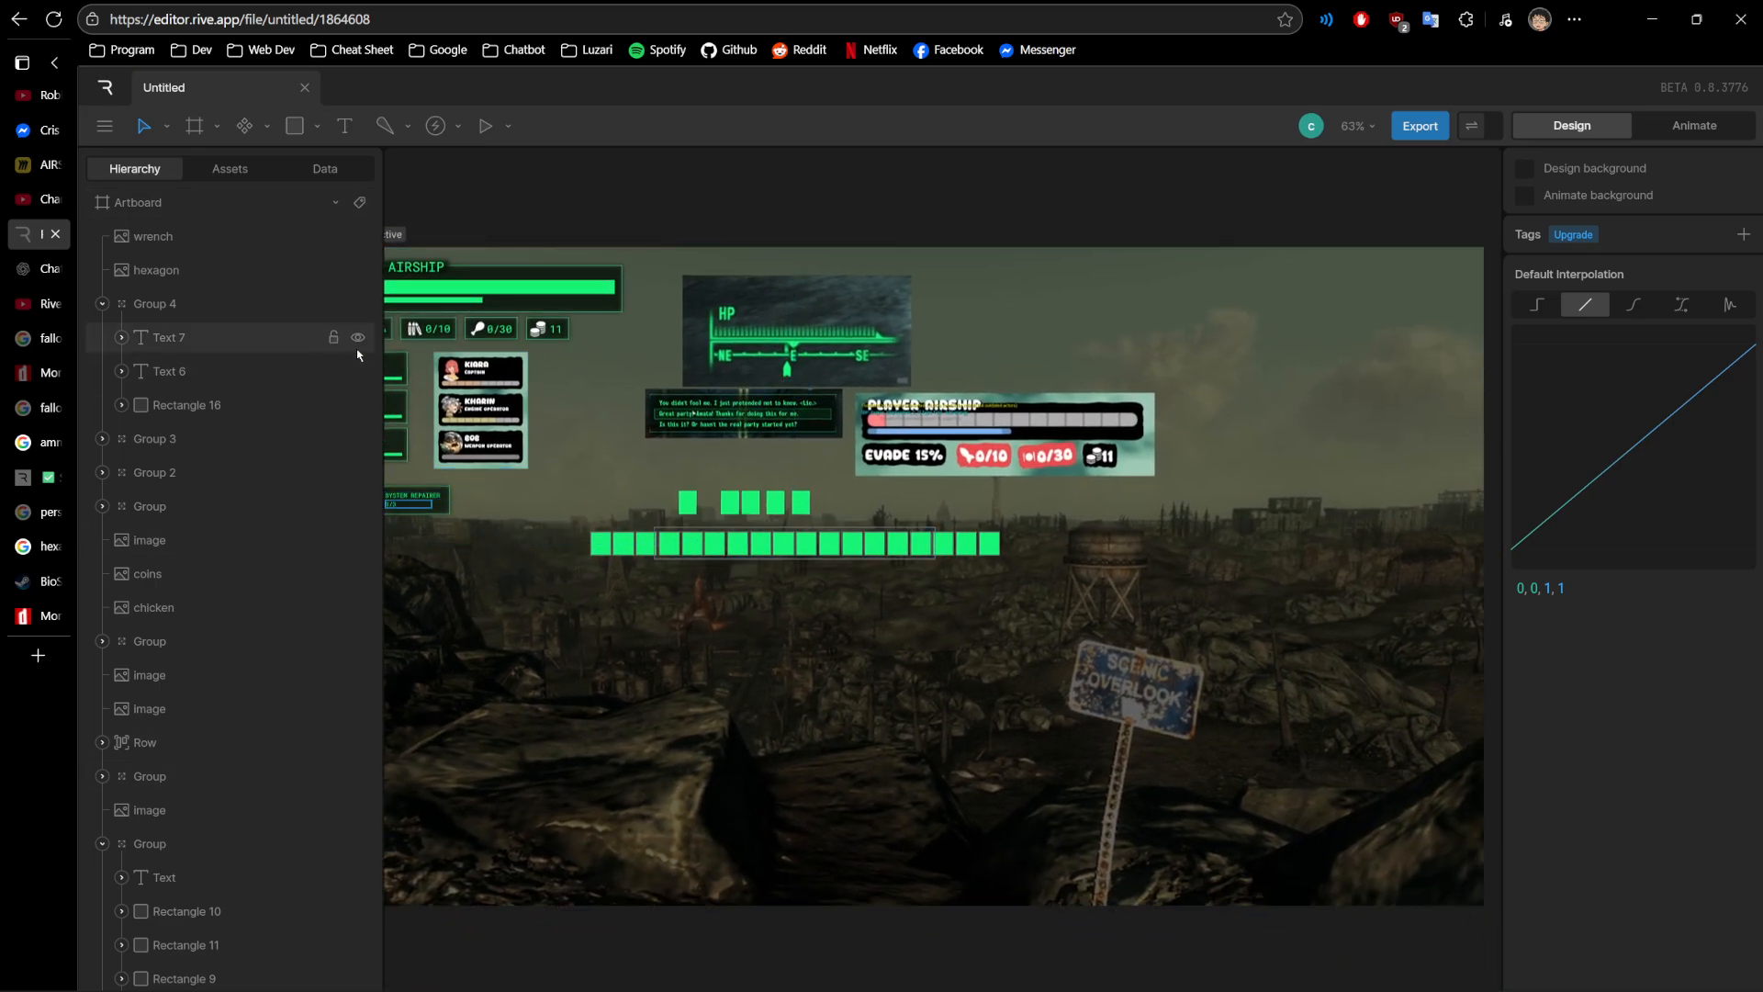
- Switch to the AIRSHIP ERA ADDITIONAL Miro board and highlight the "potential inspiration (like bioshock)" line in the update note
click(40, 169)
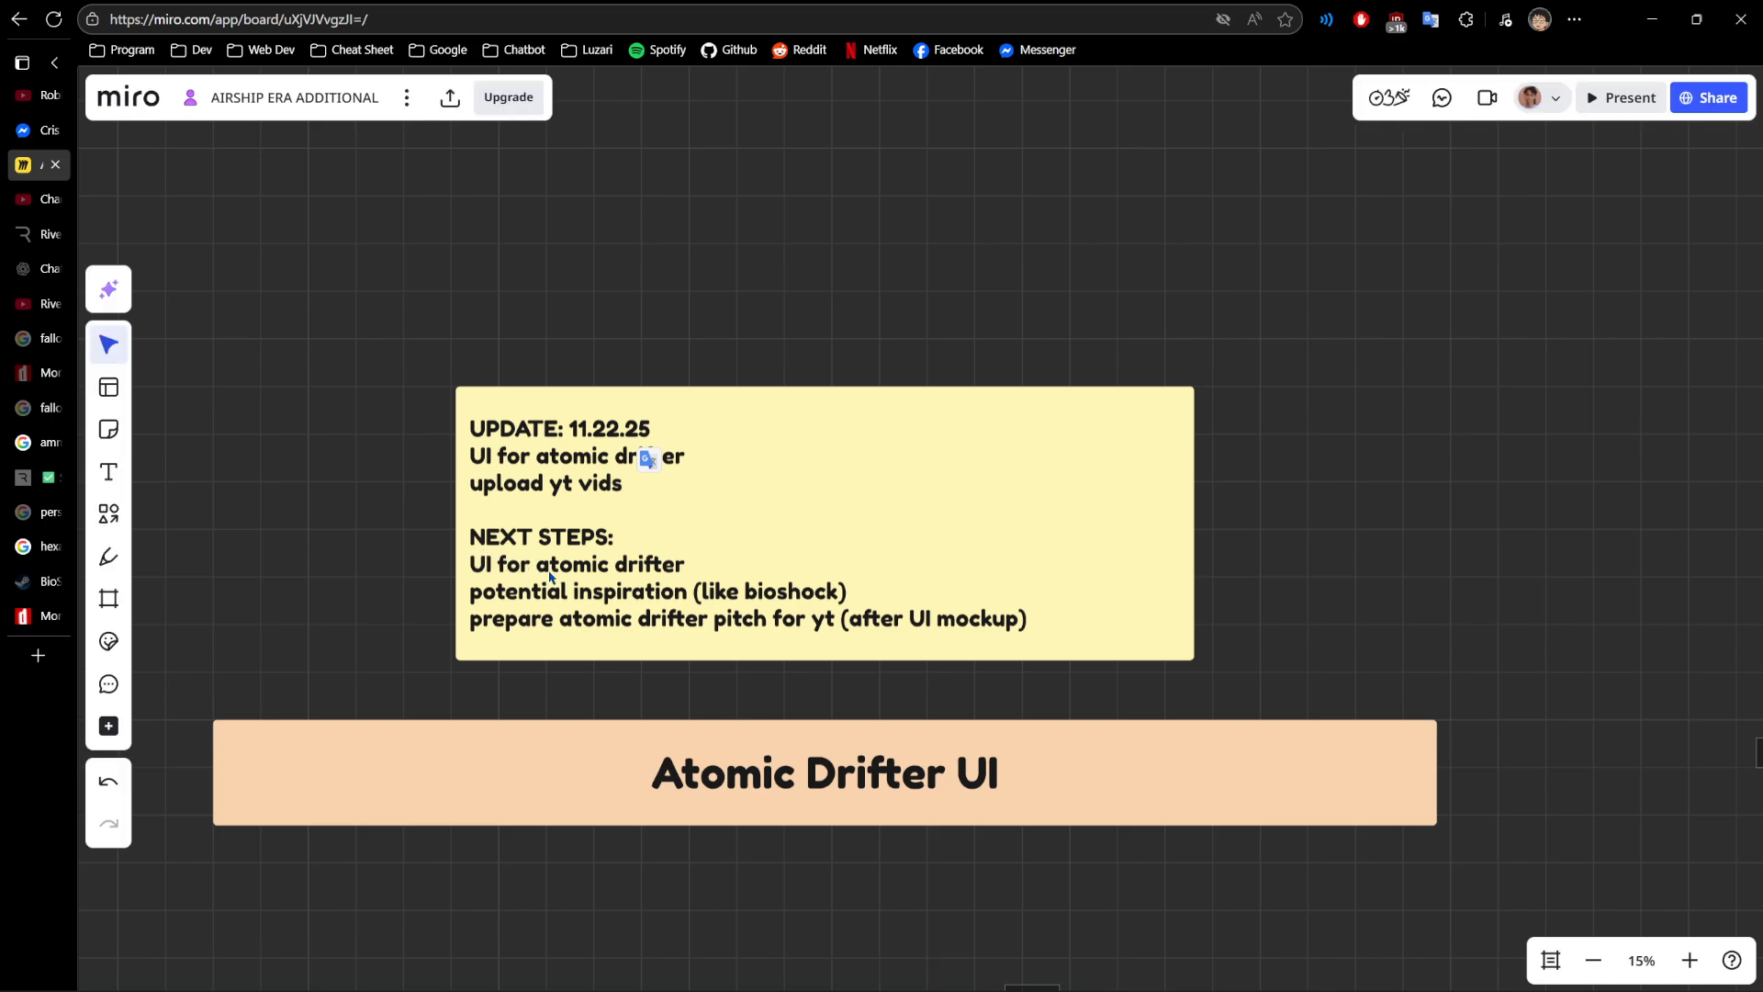
scroll(550, 575, up, 2)
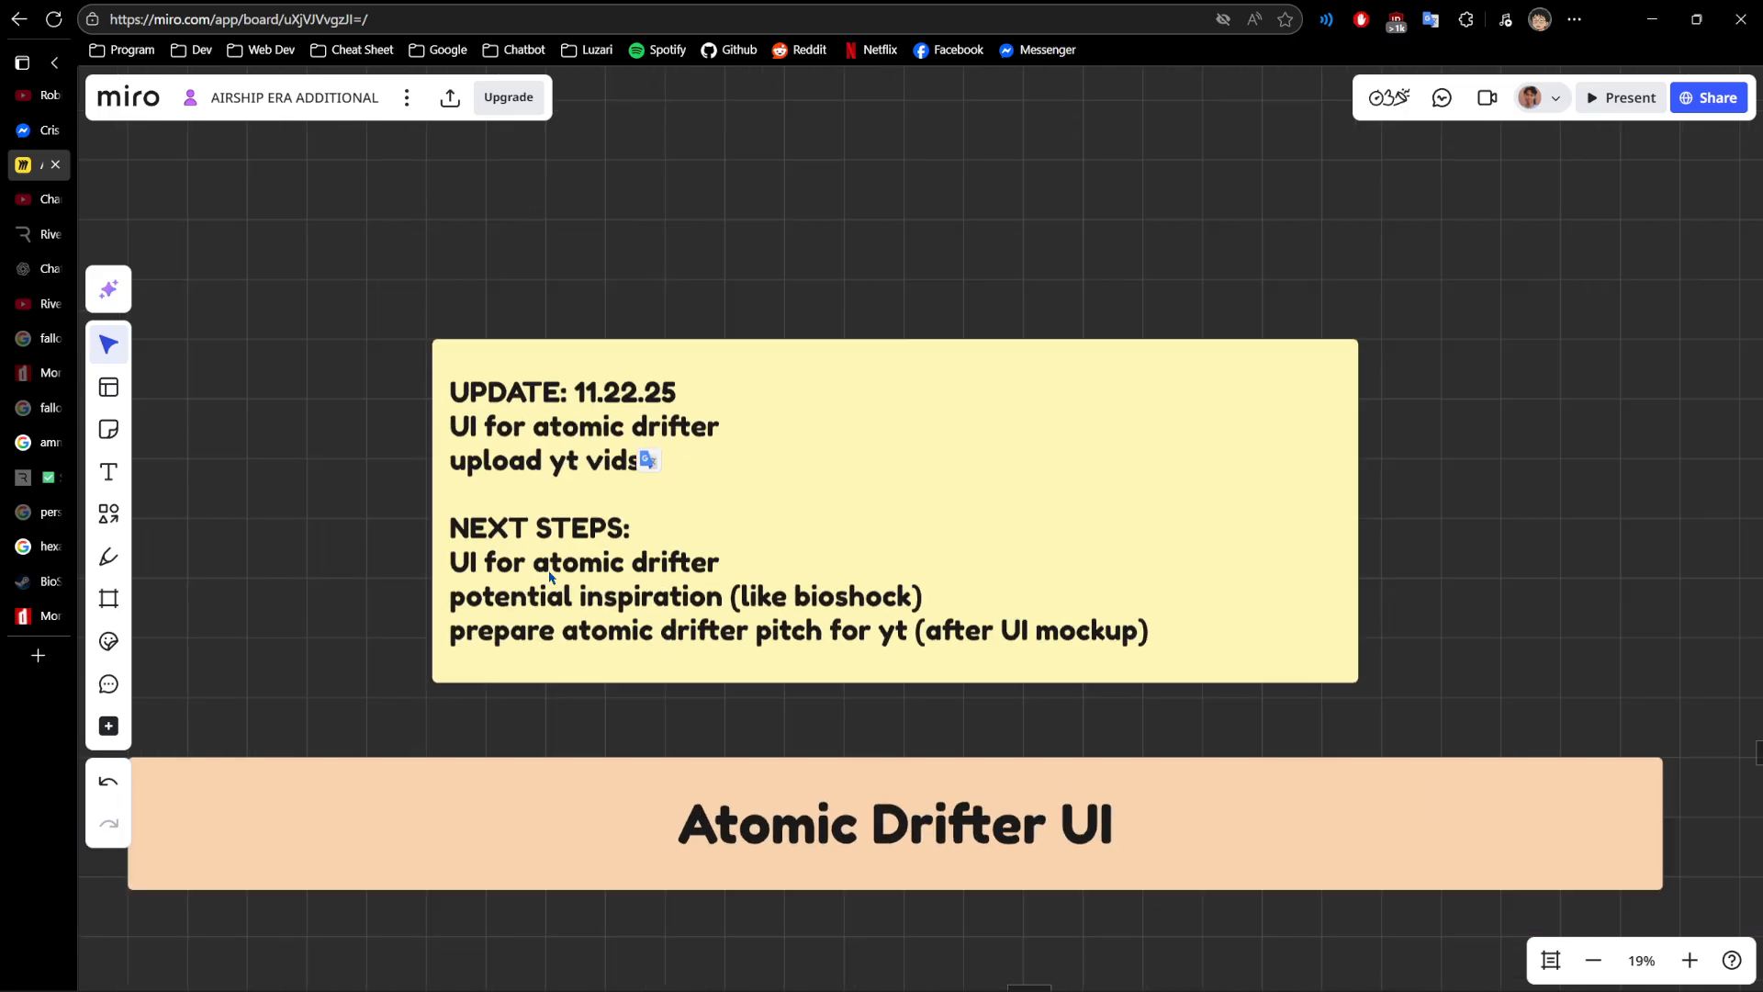
click(478, 604)
click(454, 599)
drag(450, 597, 924, 589)
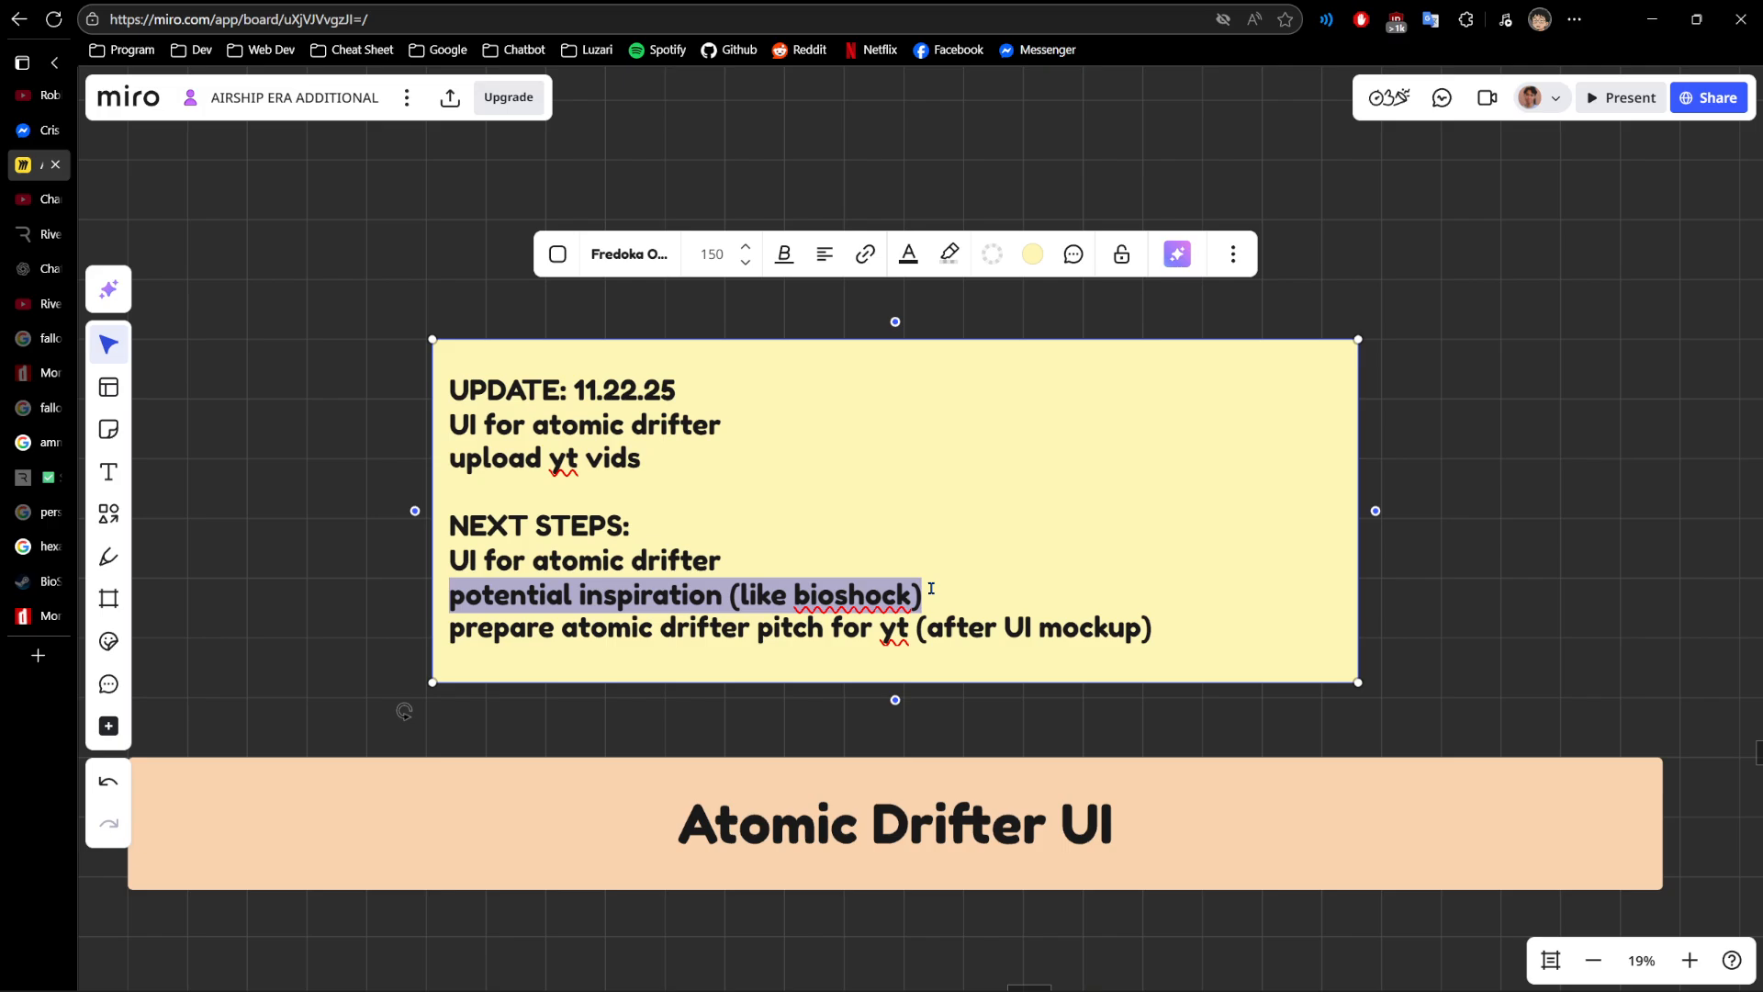
click(631, 598)
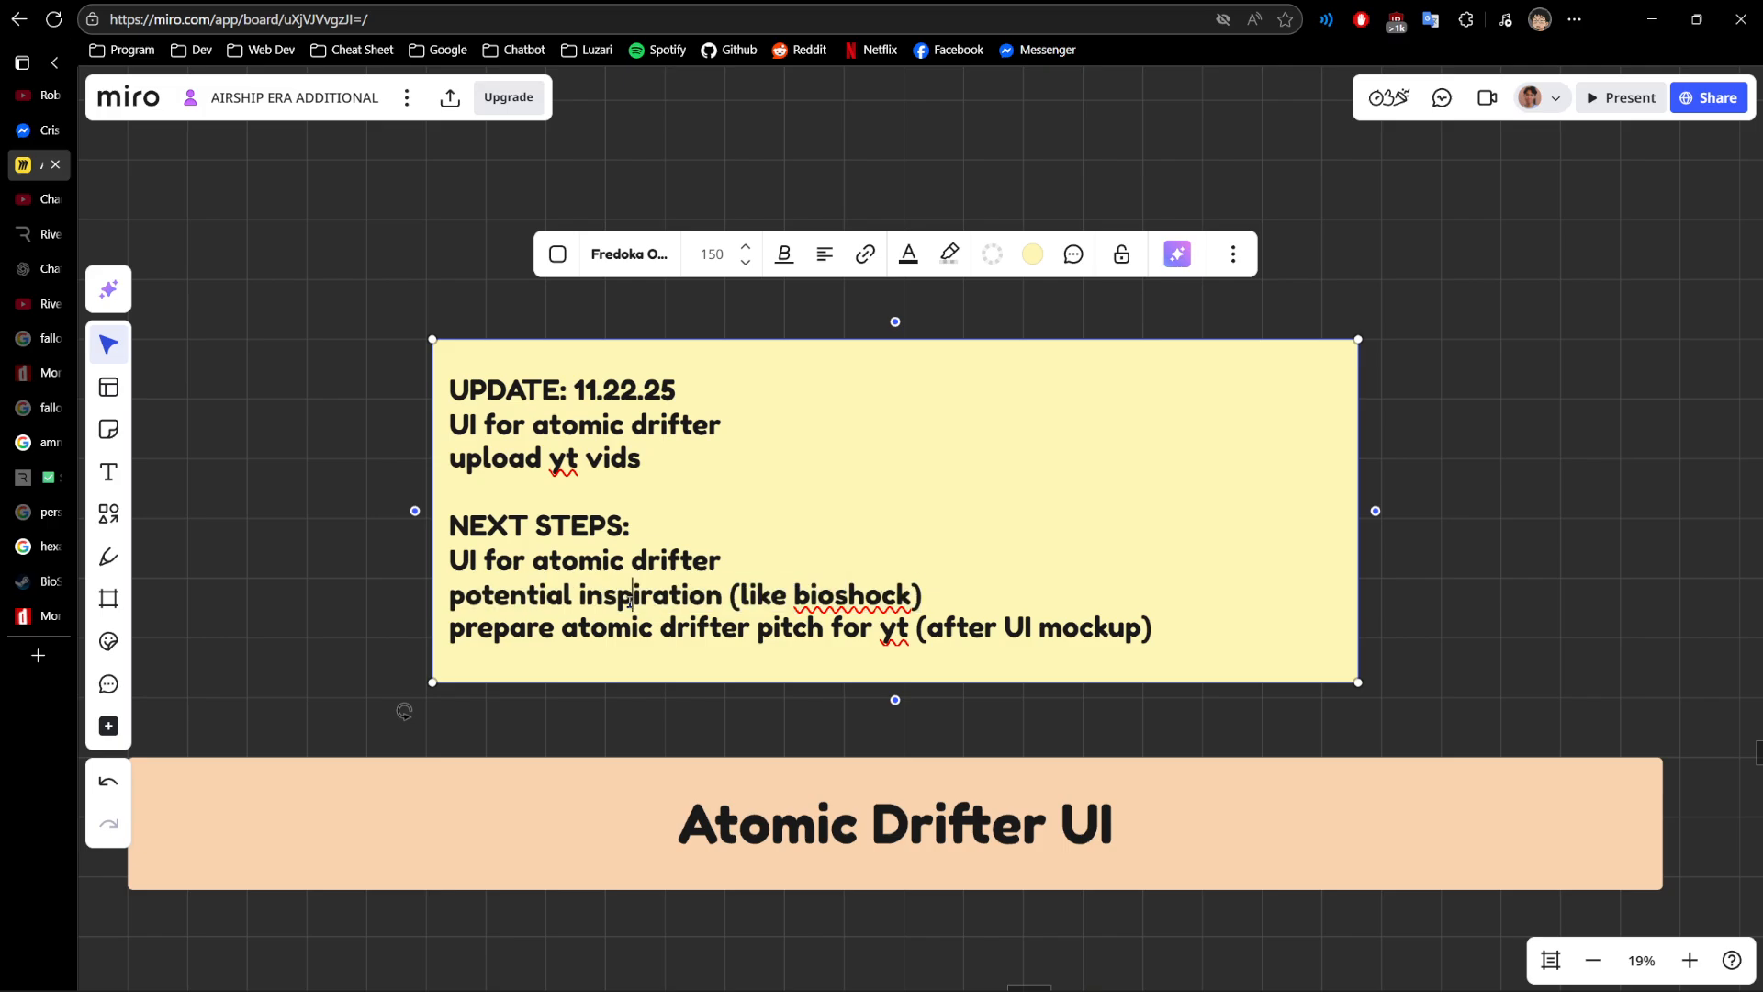
double_click(826, 597)
scroll(834, 577, up, 3)
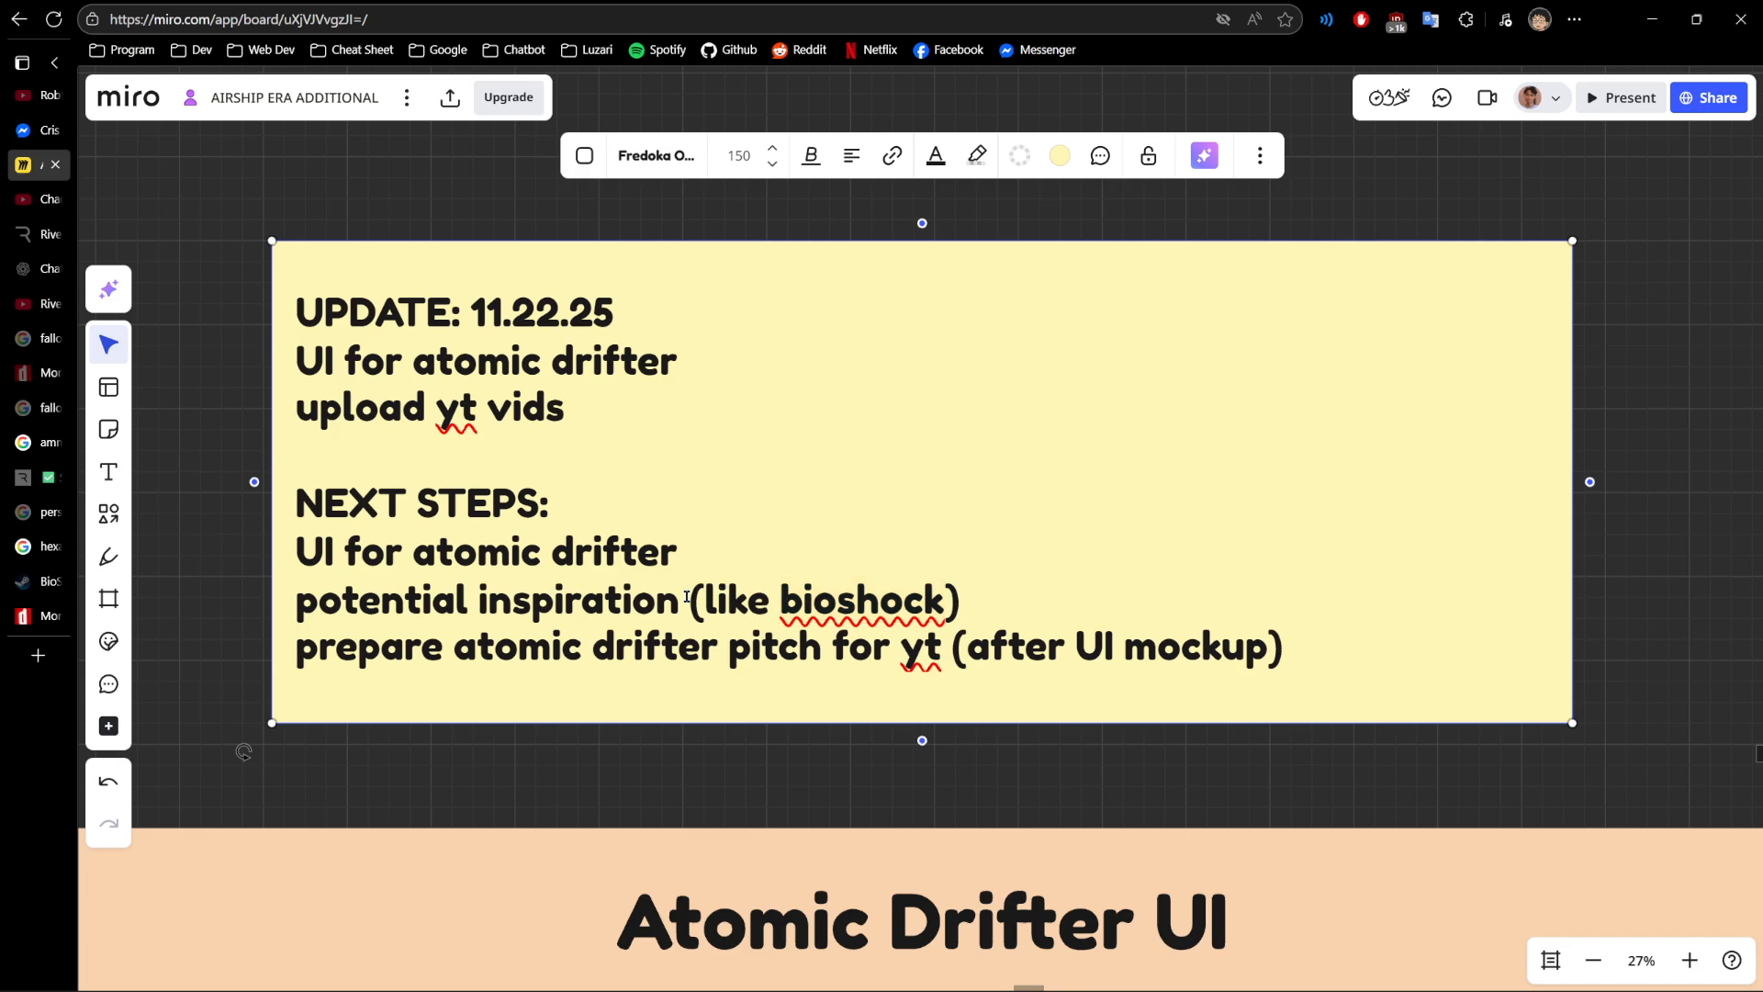
drag(704, 599, 945, 598)
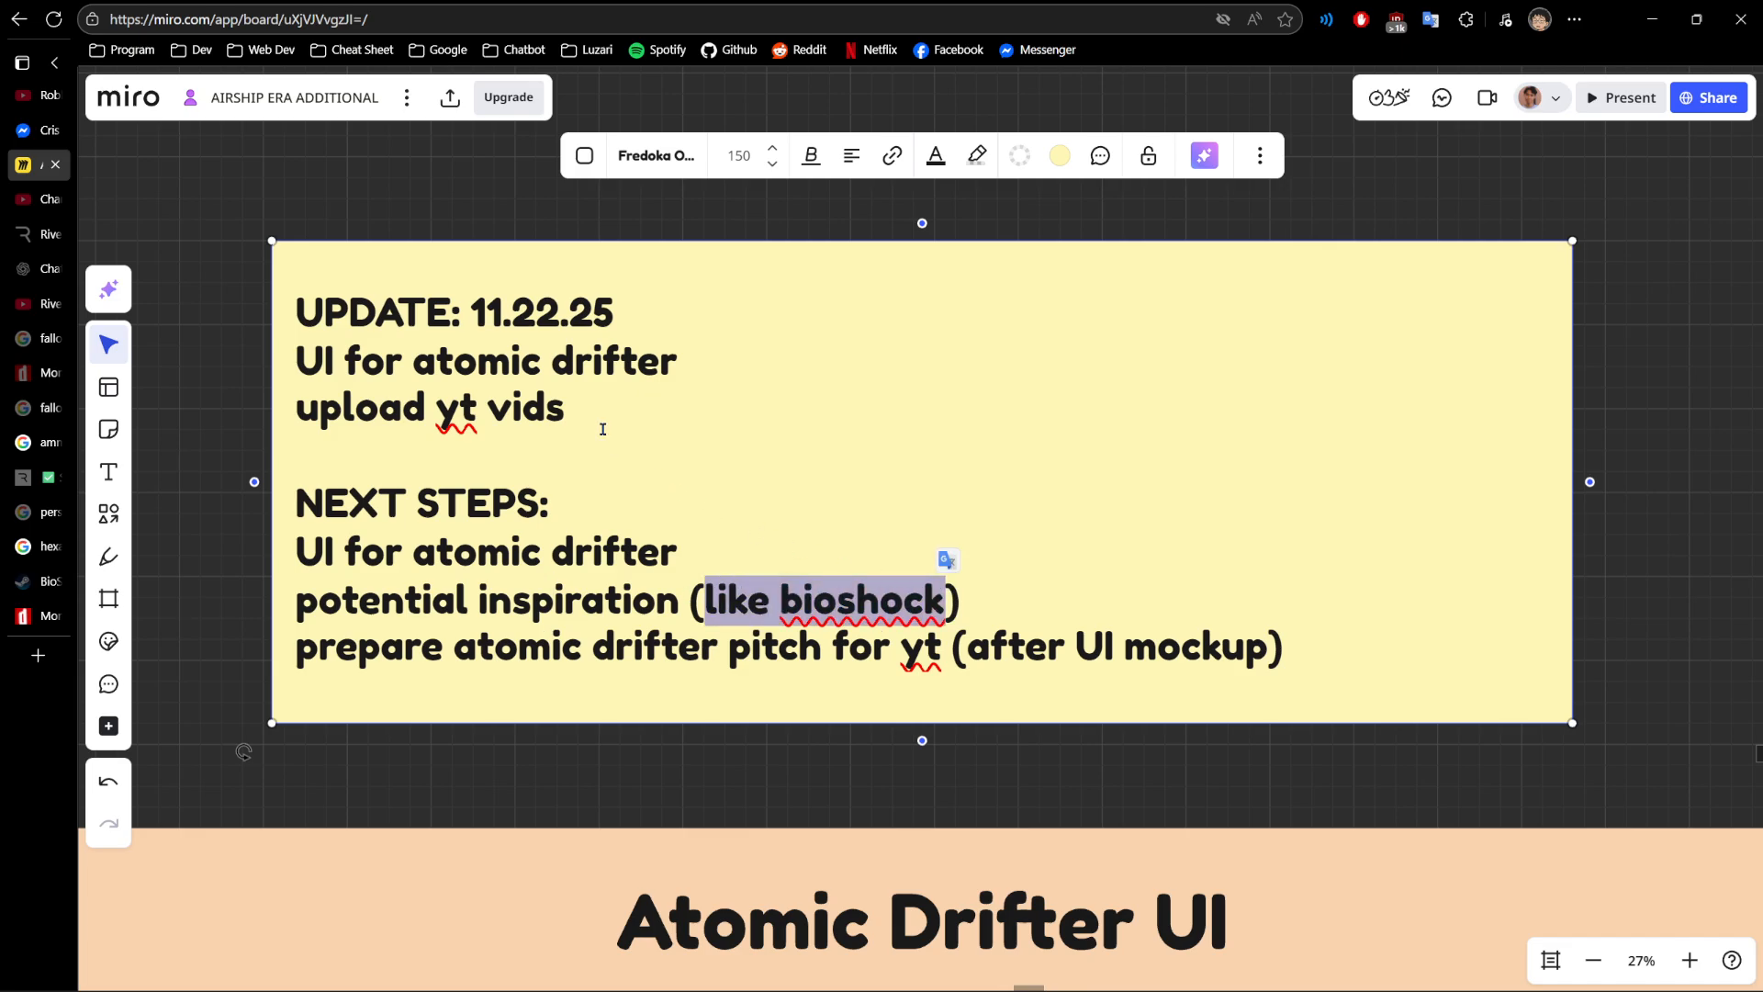
- Switch to Discord to view the LUZARI Group server's airship-era-and-atomic-drifter channel discussion about BioShock inspiration
key(alt+Tab)
key(alt+Tab)
key(alt+Tab)
key(alt+Tab)
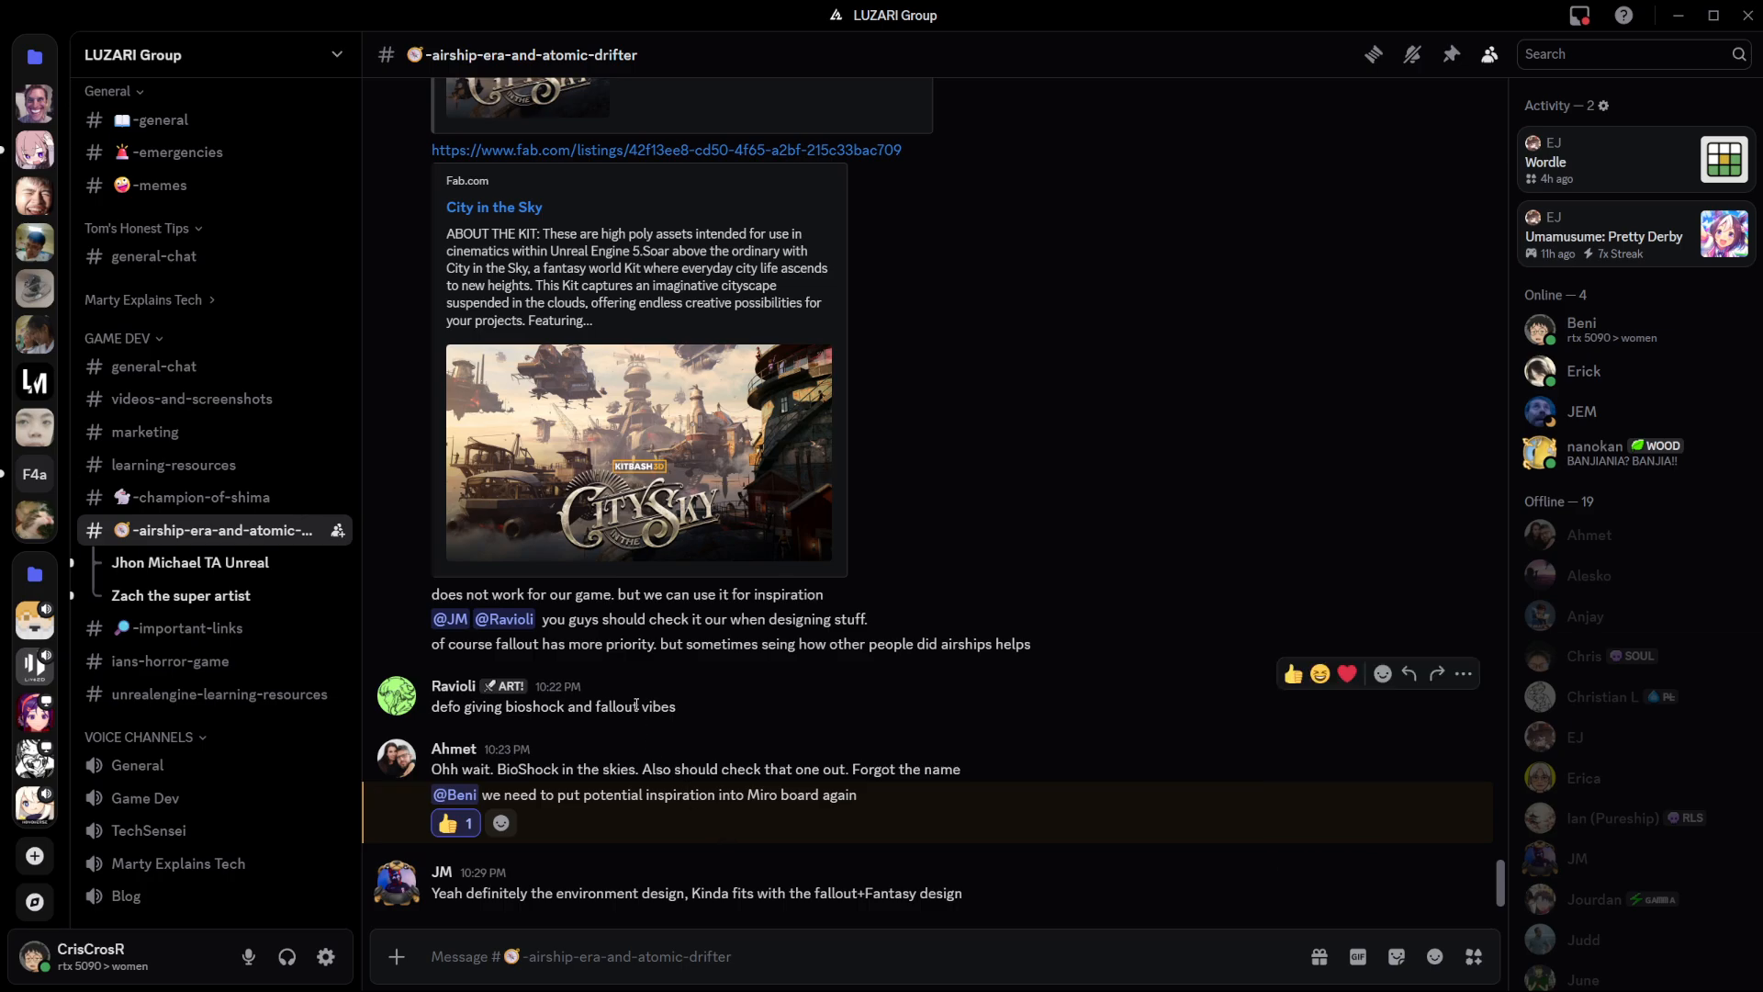
- Look over the City in the Sky asset links in the channel, return to the Miro board and deselect the update note
scroll(556, 473, up, 5)
scroll(556, 473, up, 3)
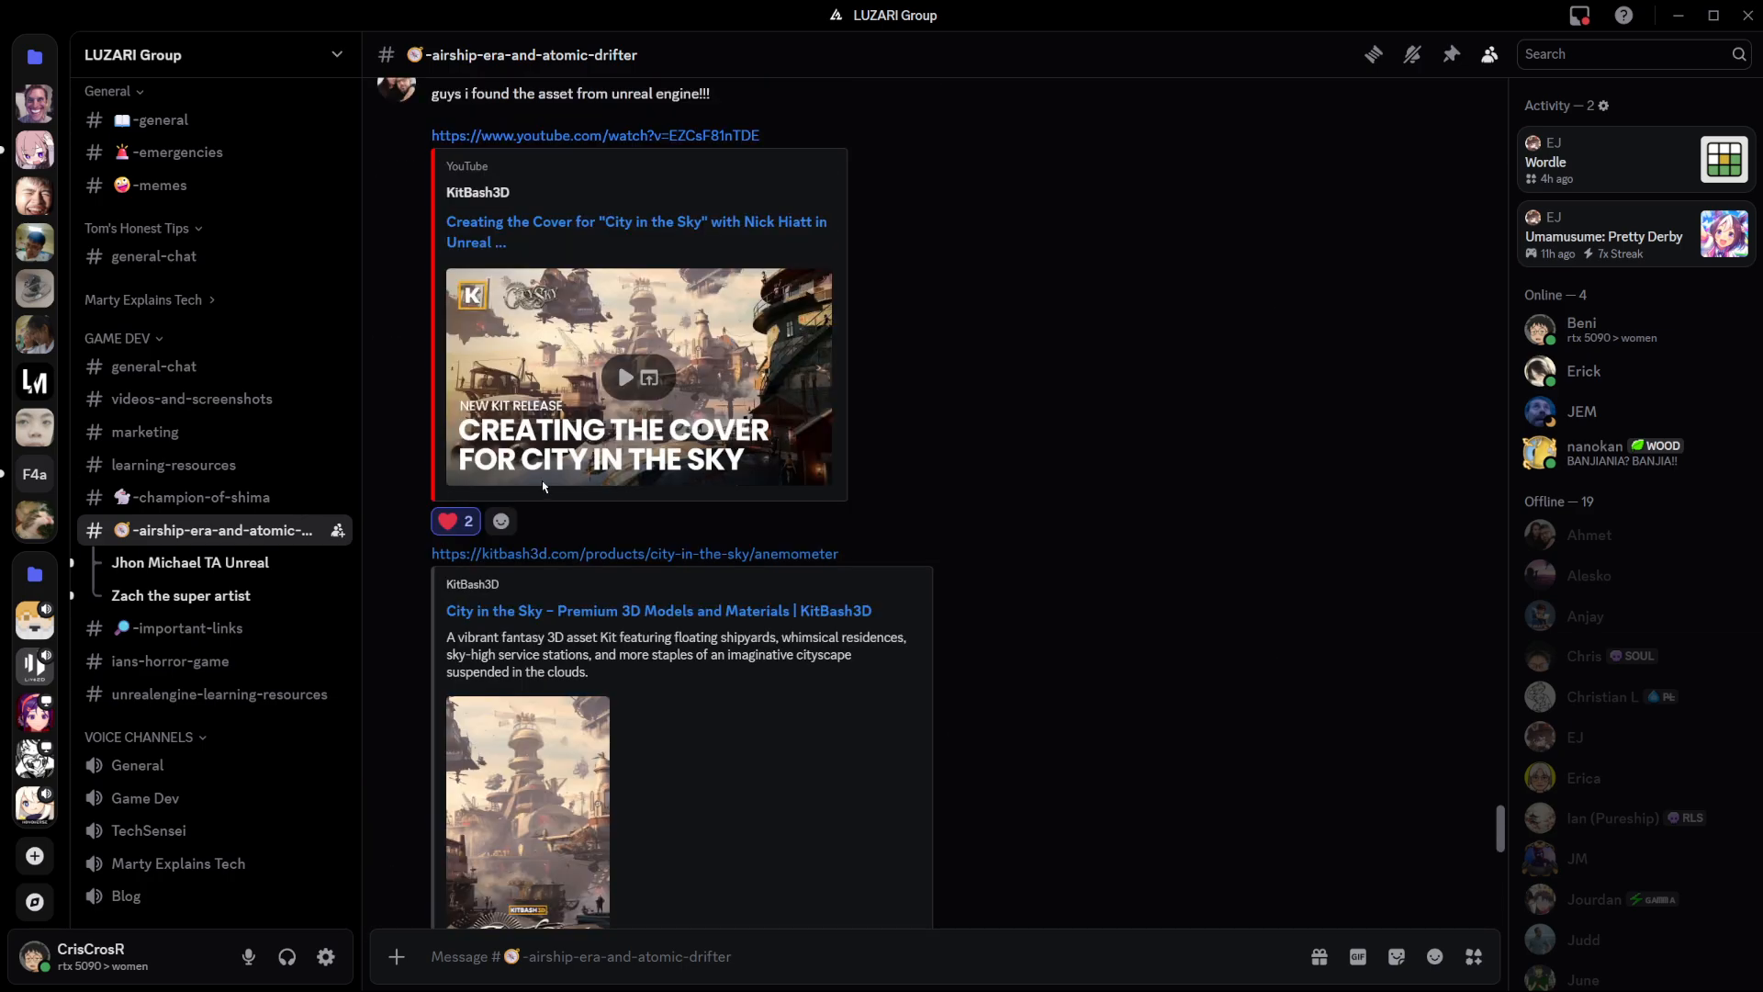
key(alt+Tab)
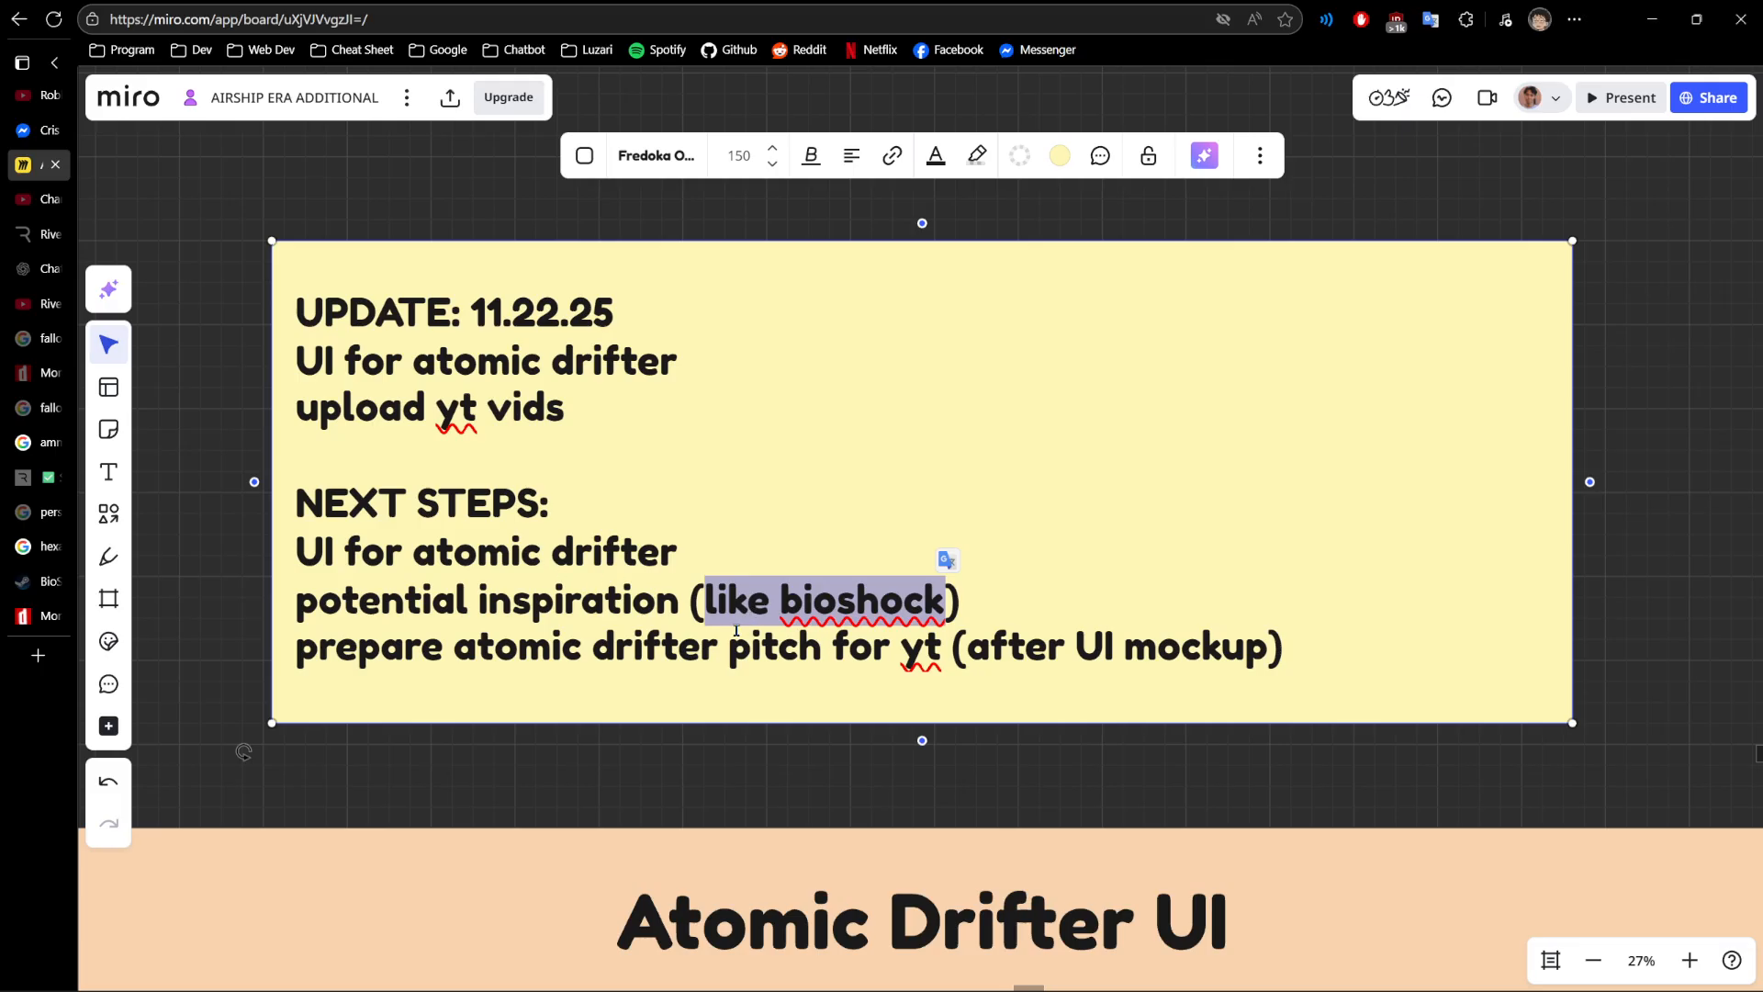
scroll(561, 703, down, 3)
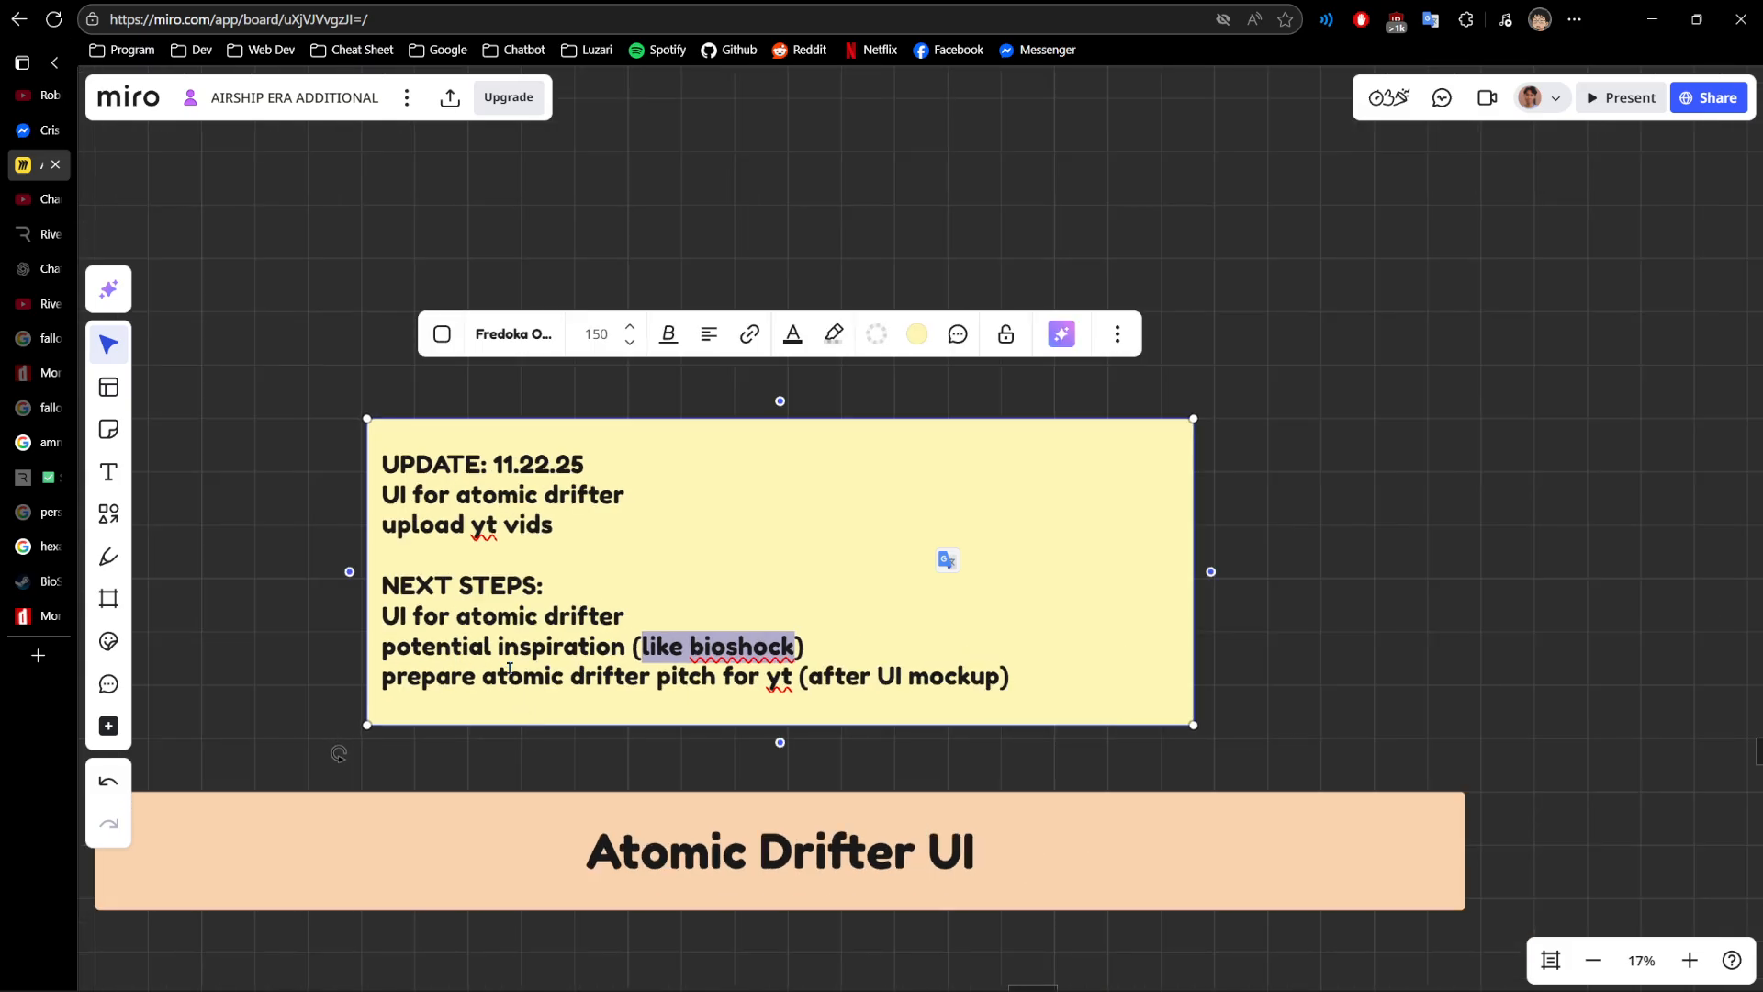
click(513, 762)
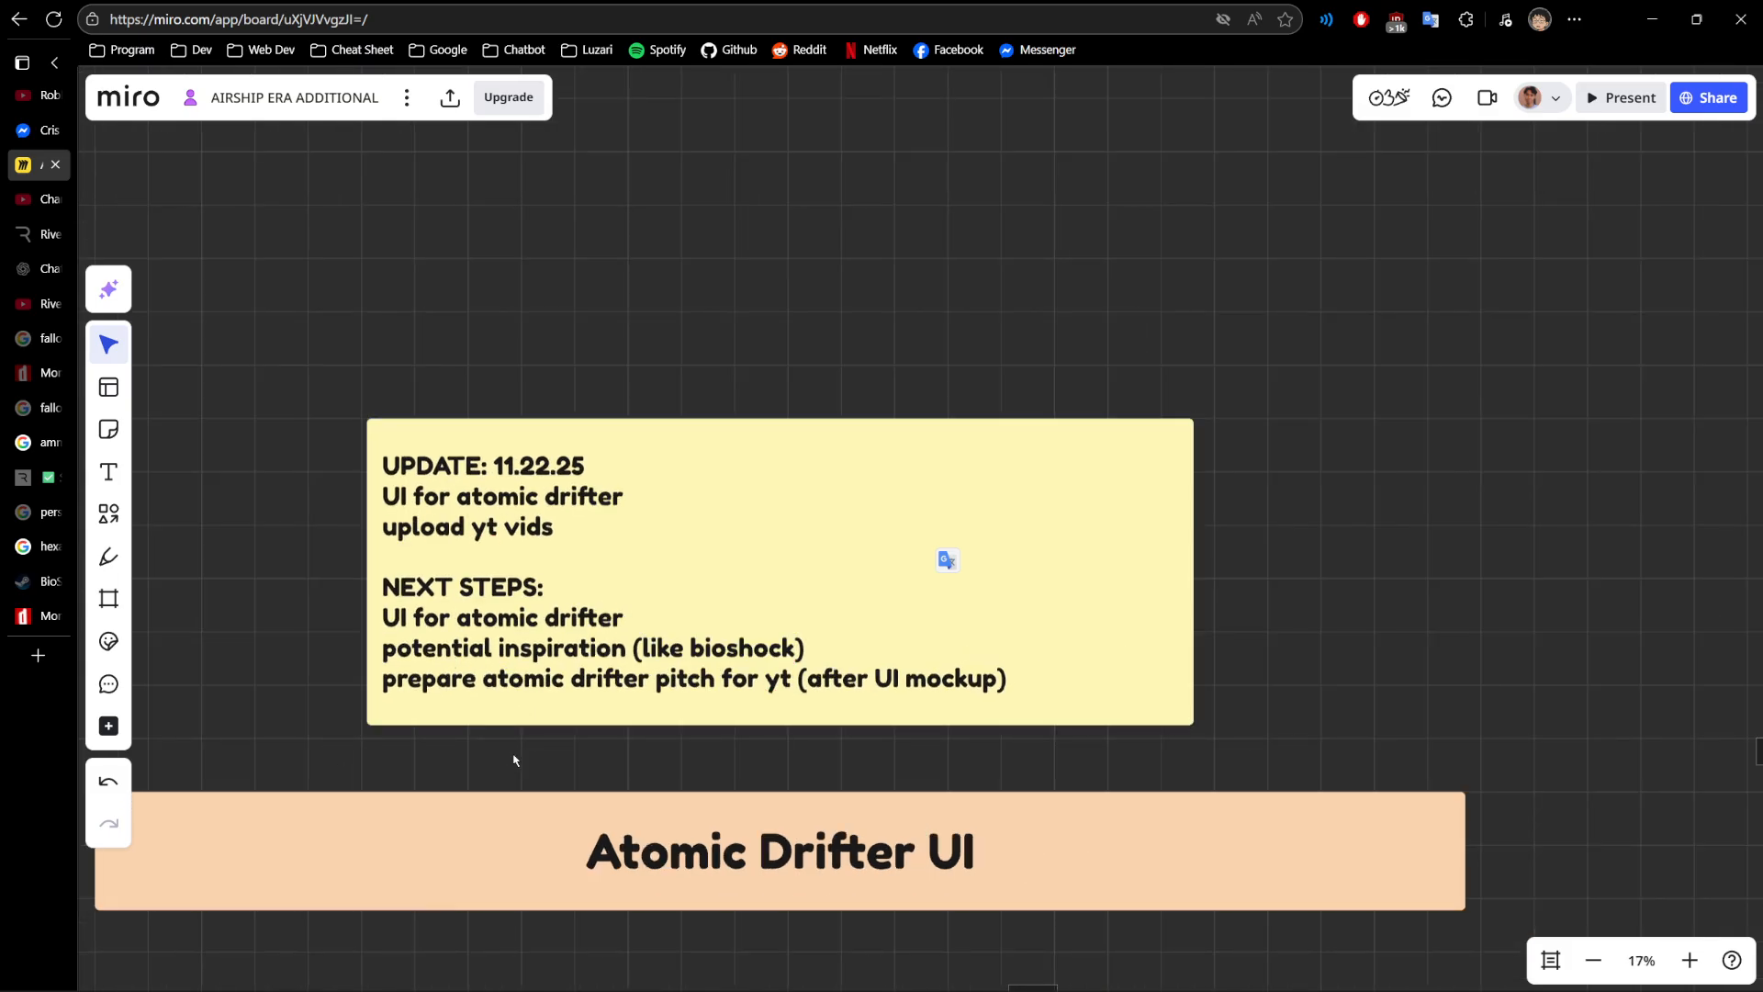
- Switch to the BioShock store page on Steam and browse through its gameplay screenshots for visual inspiration
click(23, 581)
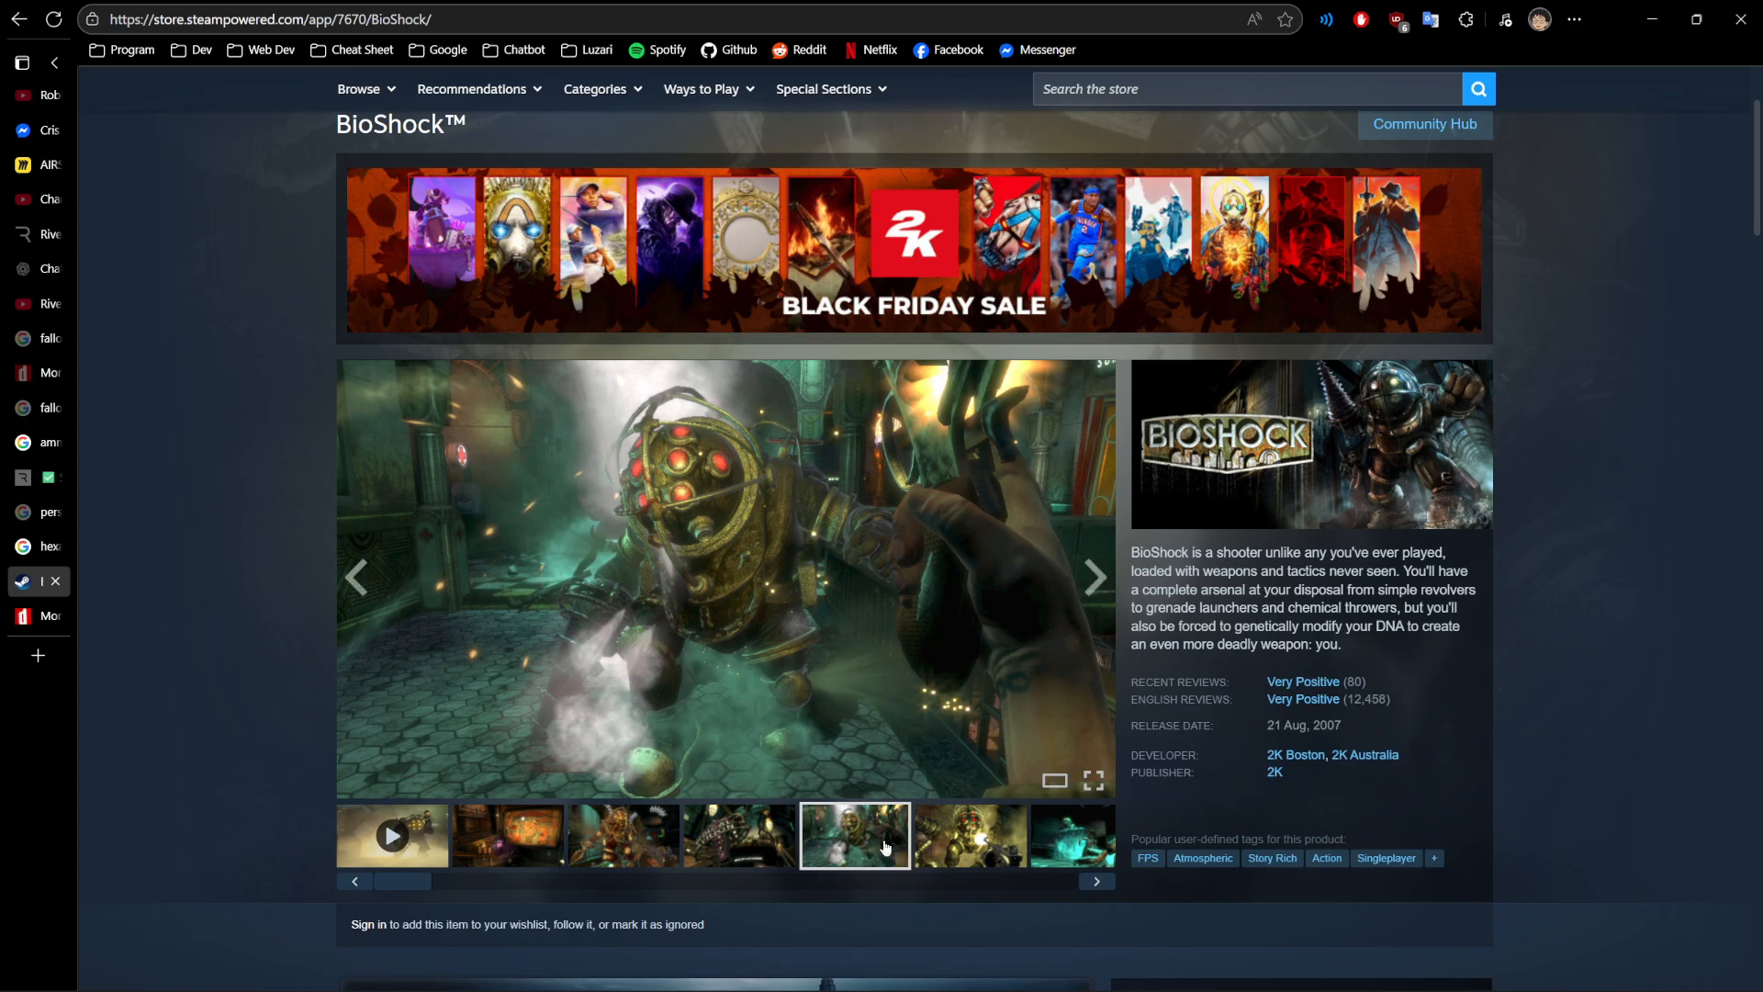
click(990, 846)
click(1099, 885)
click(1099, 885)
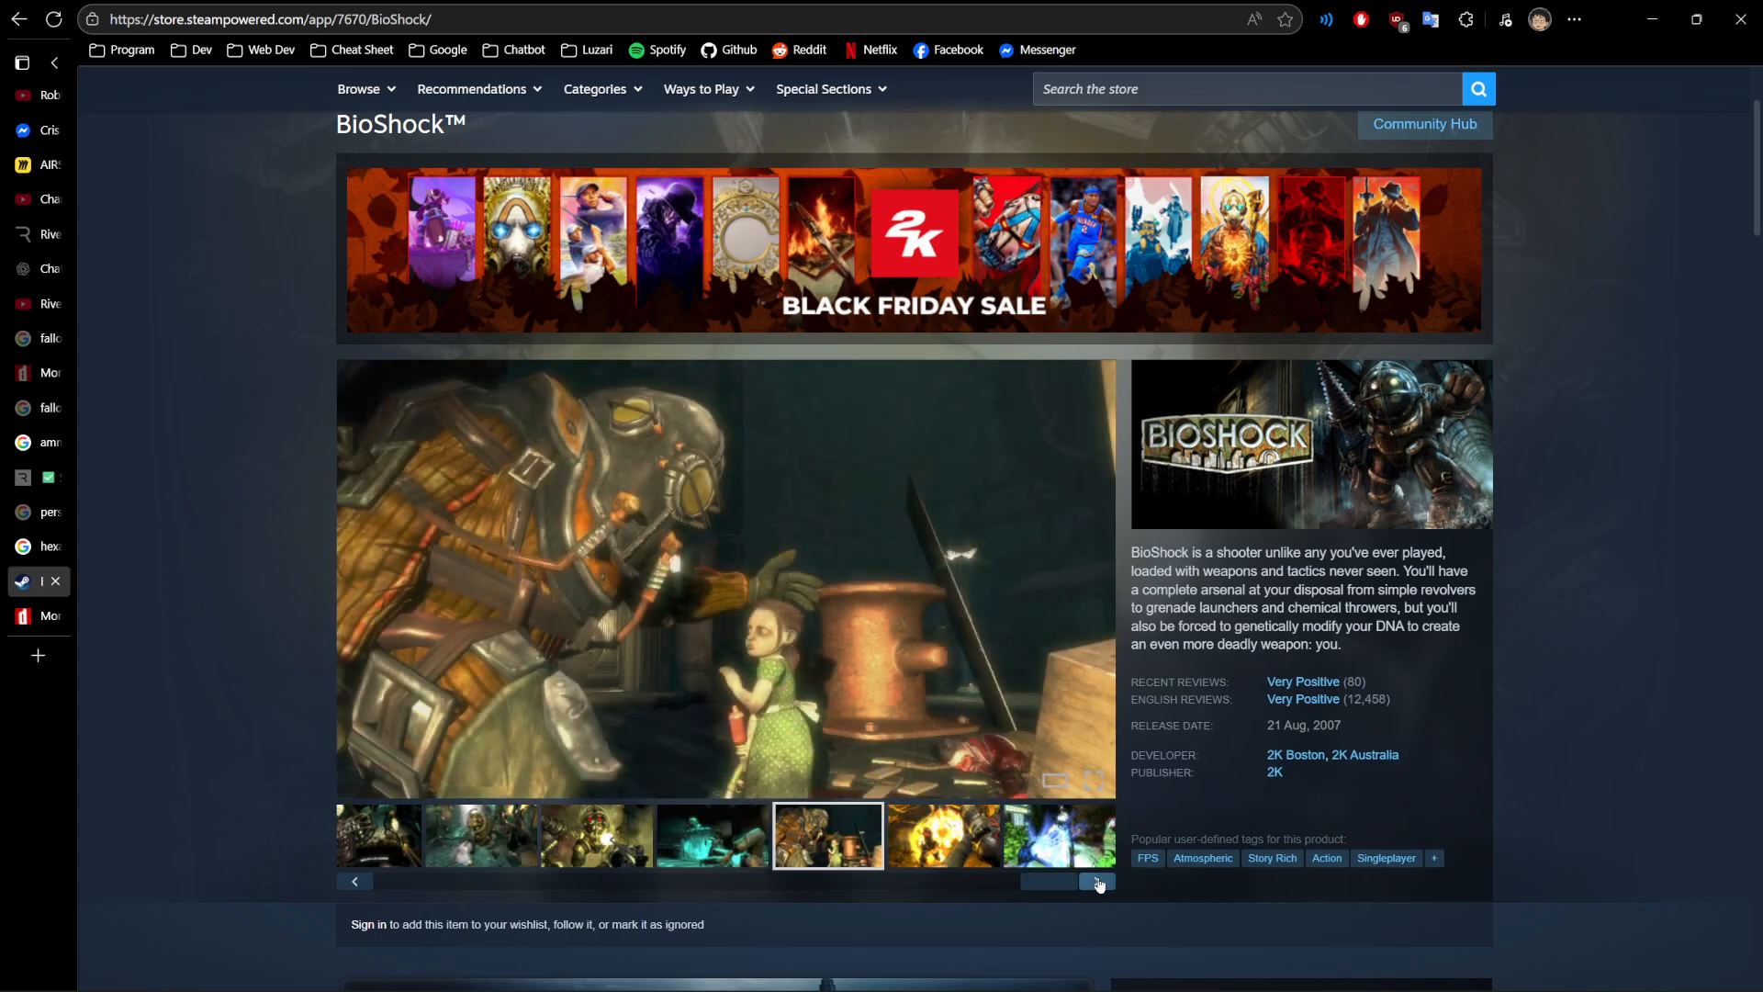
click(1097, 884)
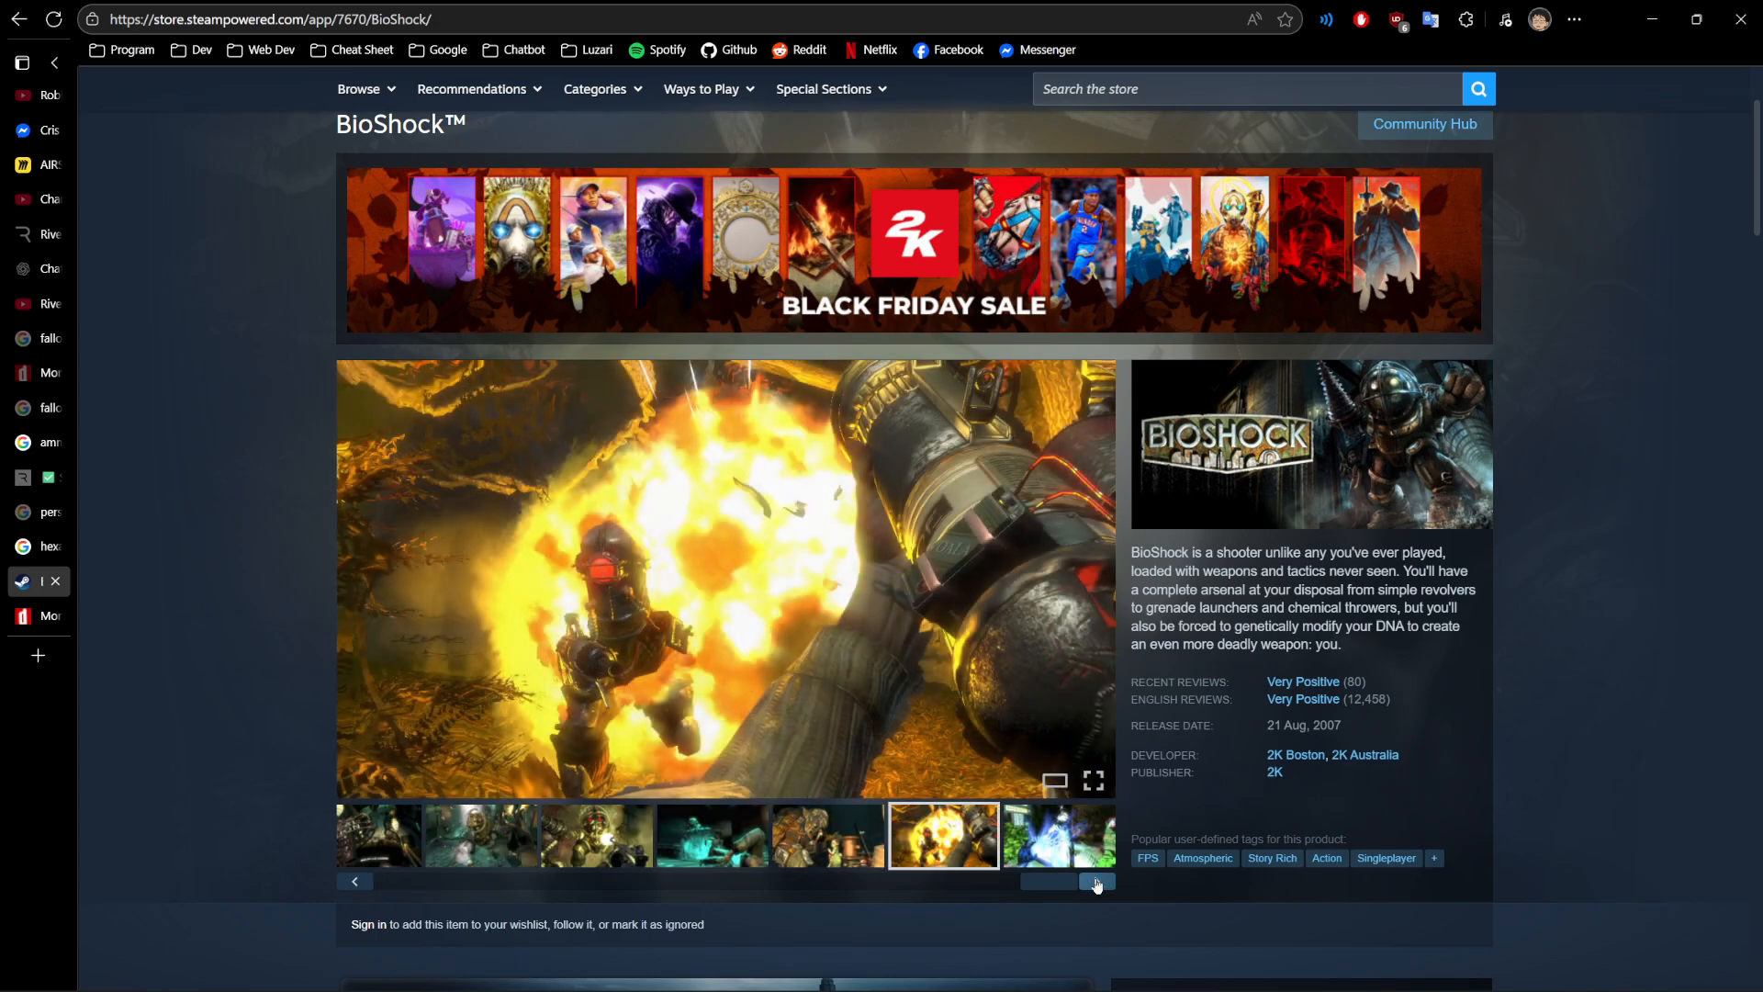
click(691, 836)
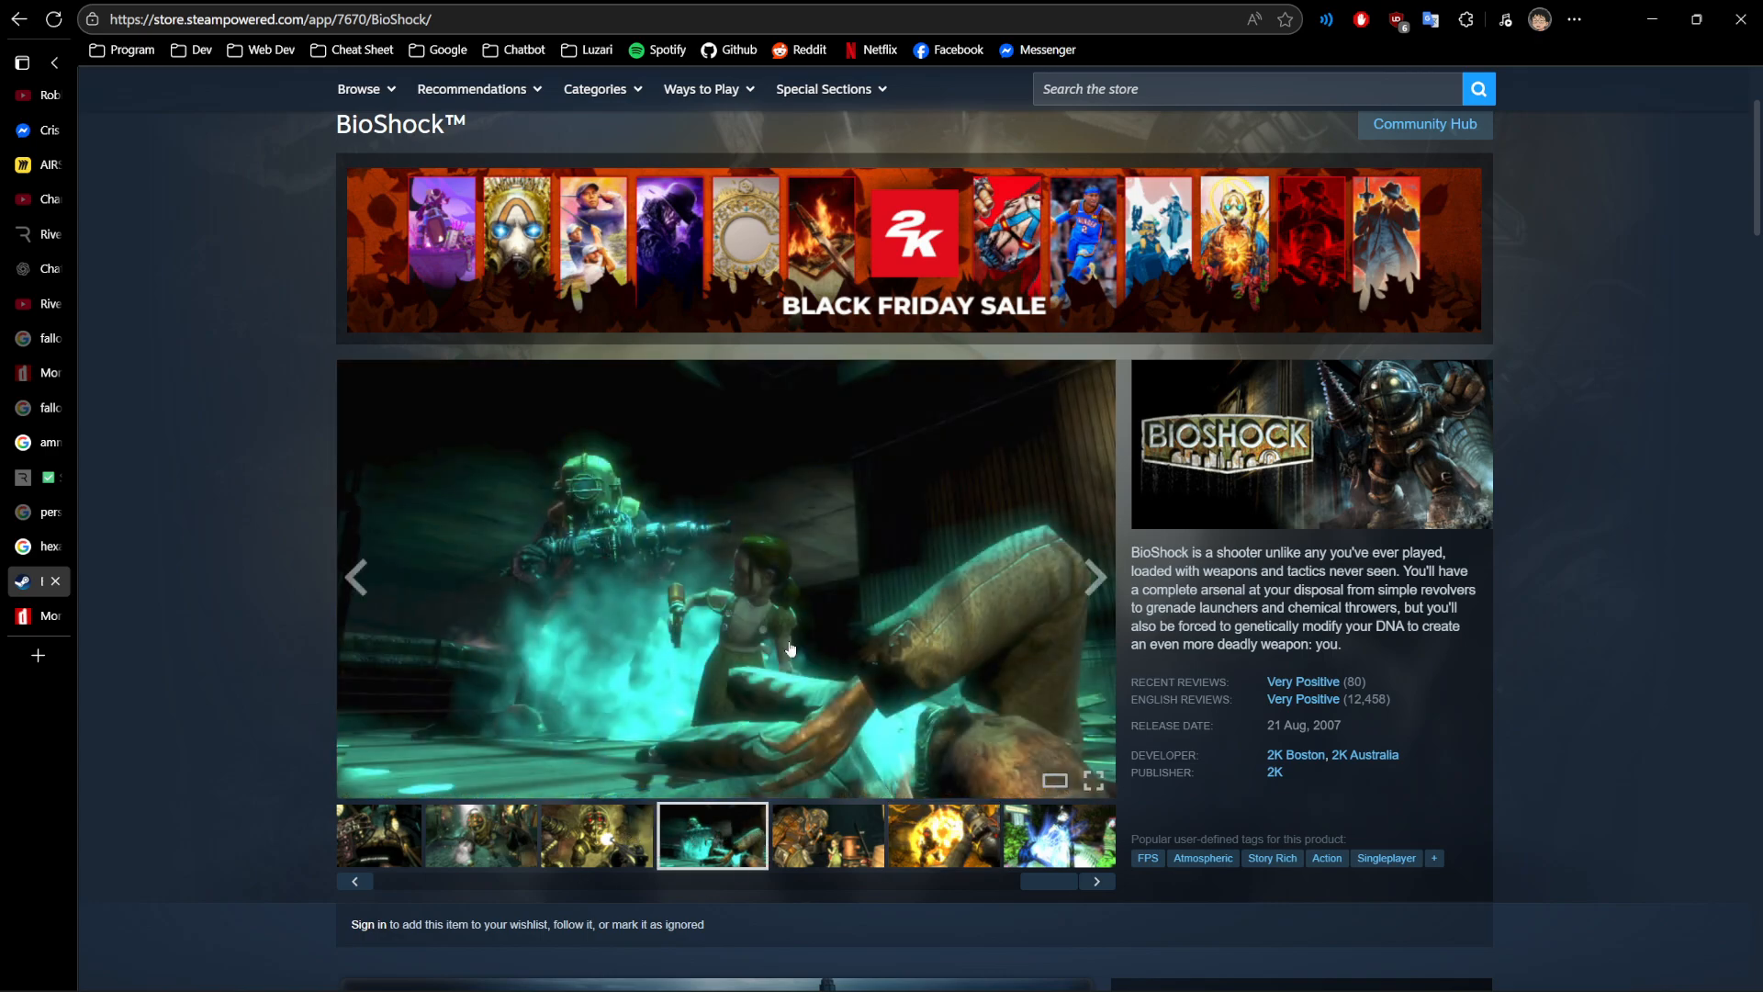
click(1058, 841)
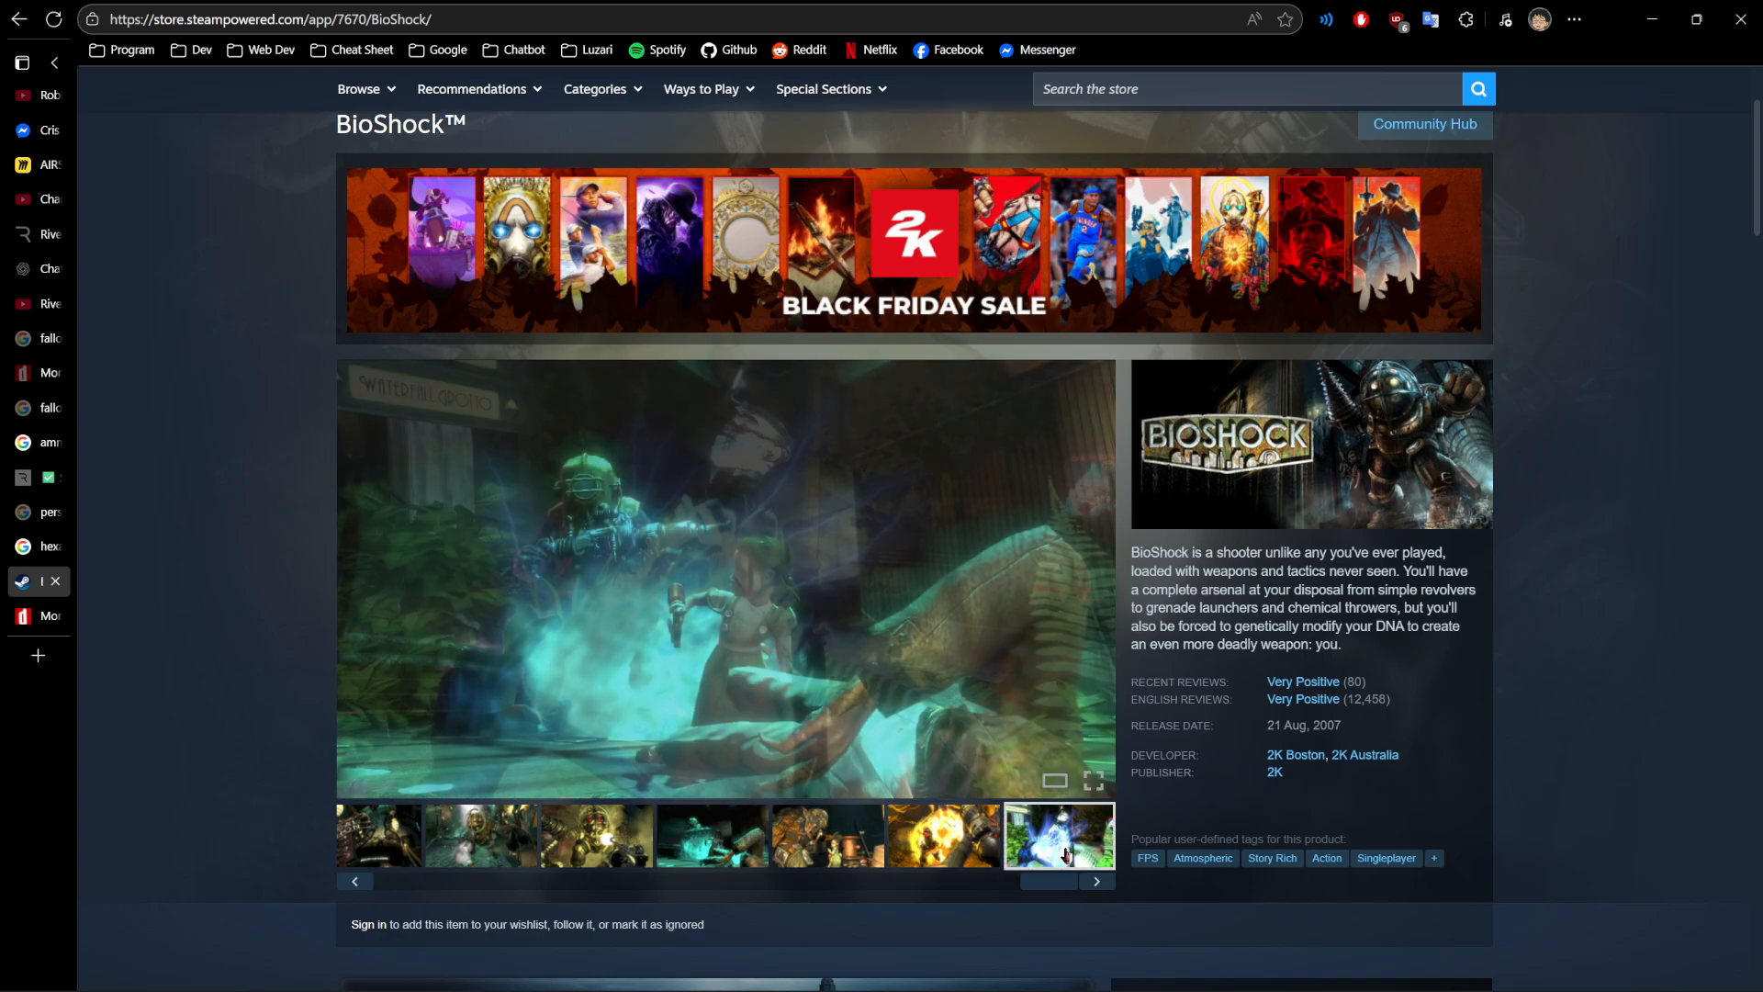
click(1100, 884)
click(1099, 883)
click(1001, 863)
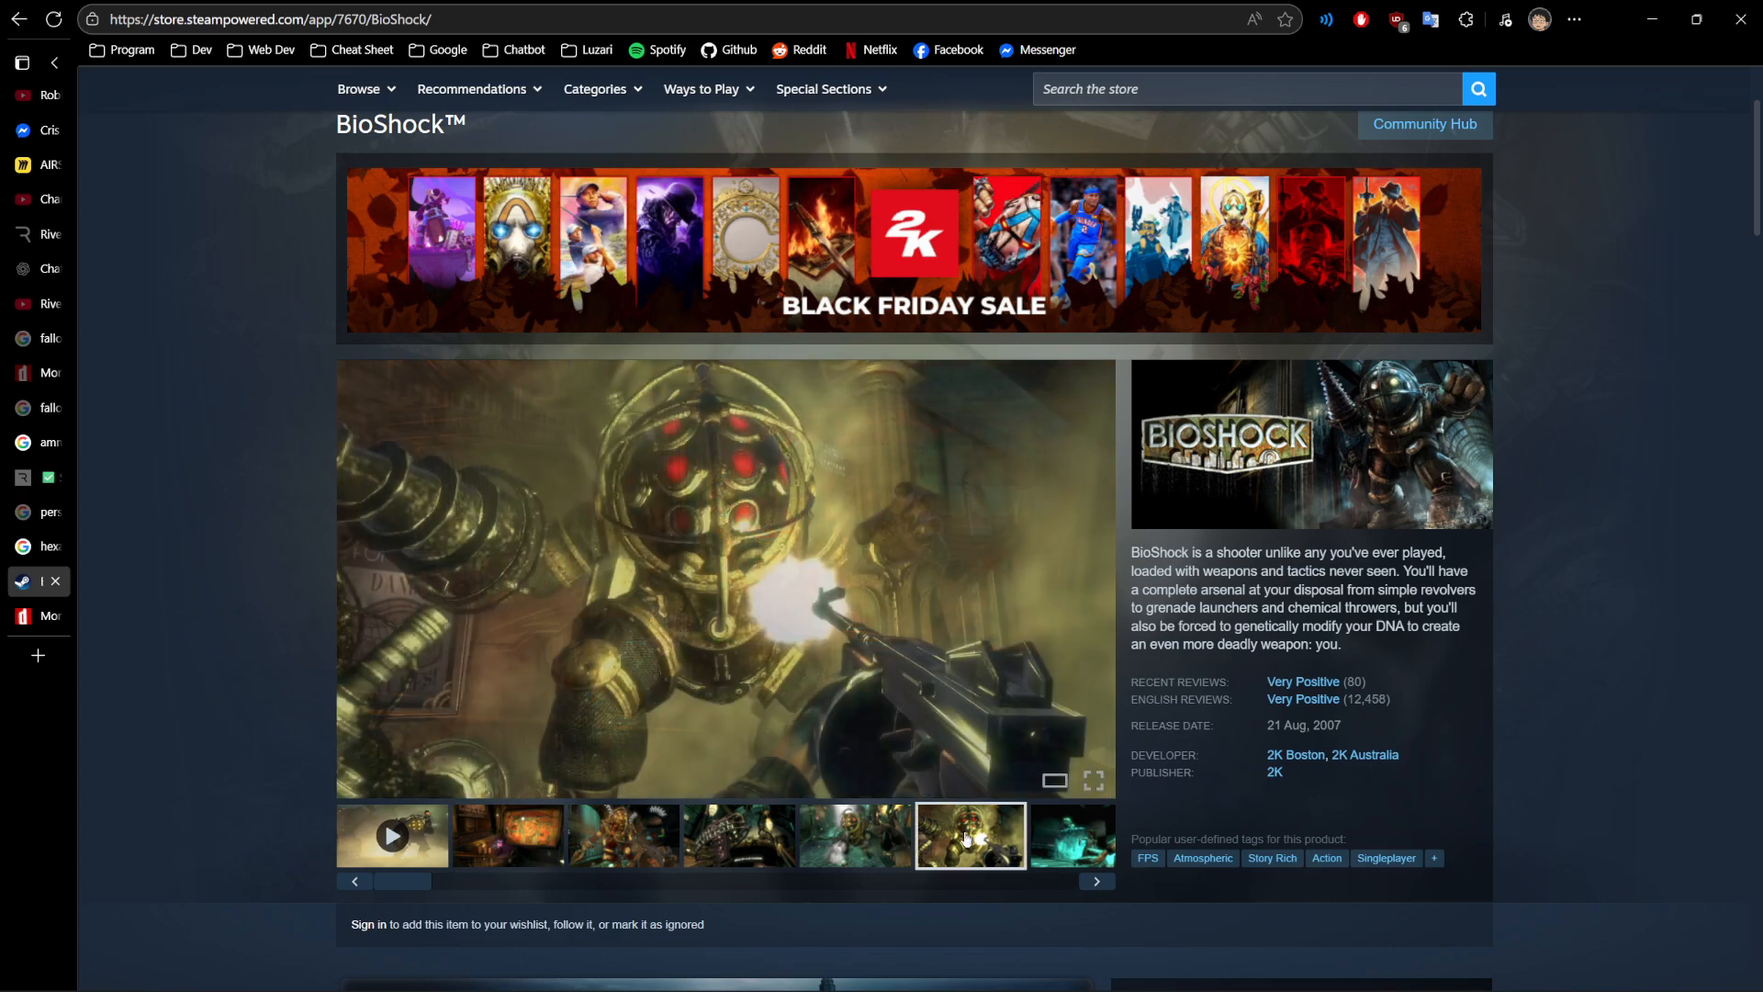
- Return to the AIRSHIP ERA ADDITIONAL Miro board and review the 11.22.25 update note above the Atomic Drifter UI heading
click(36, 165)
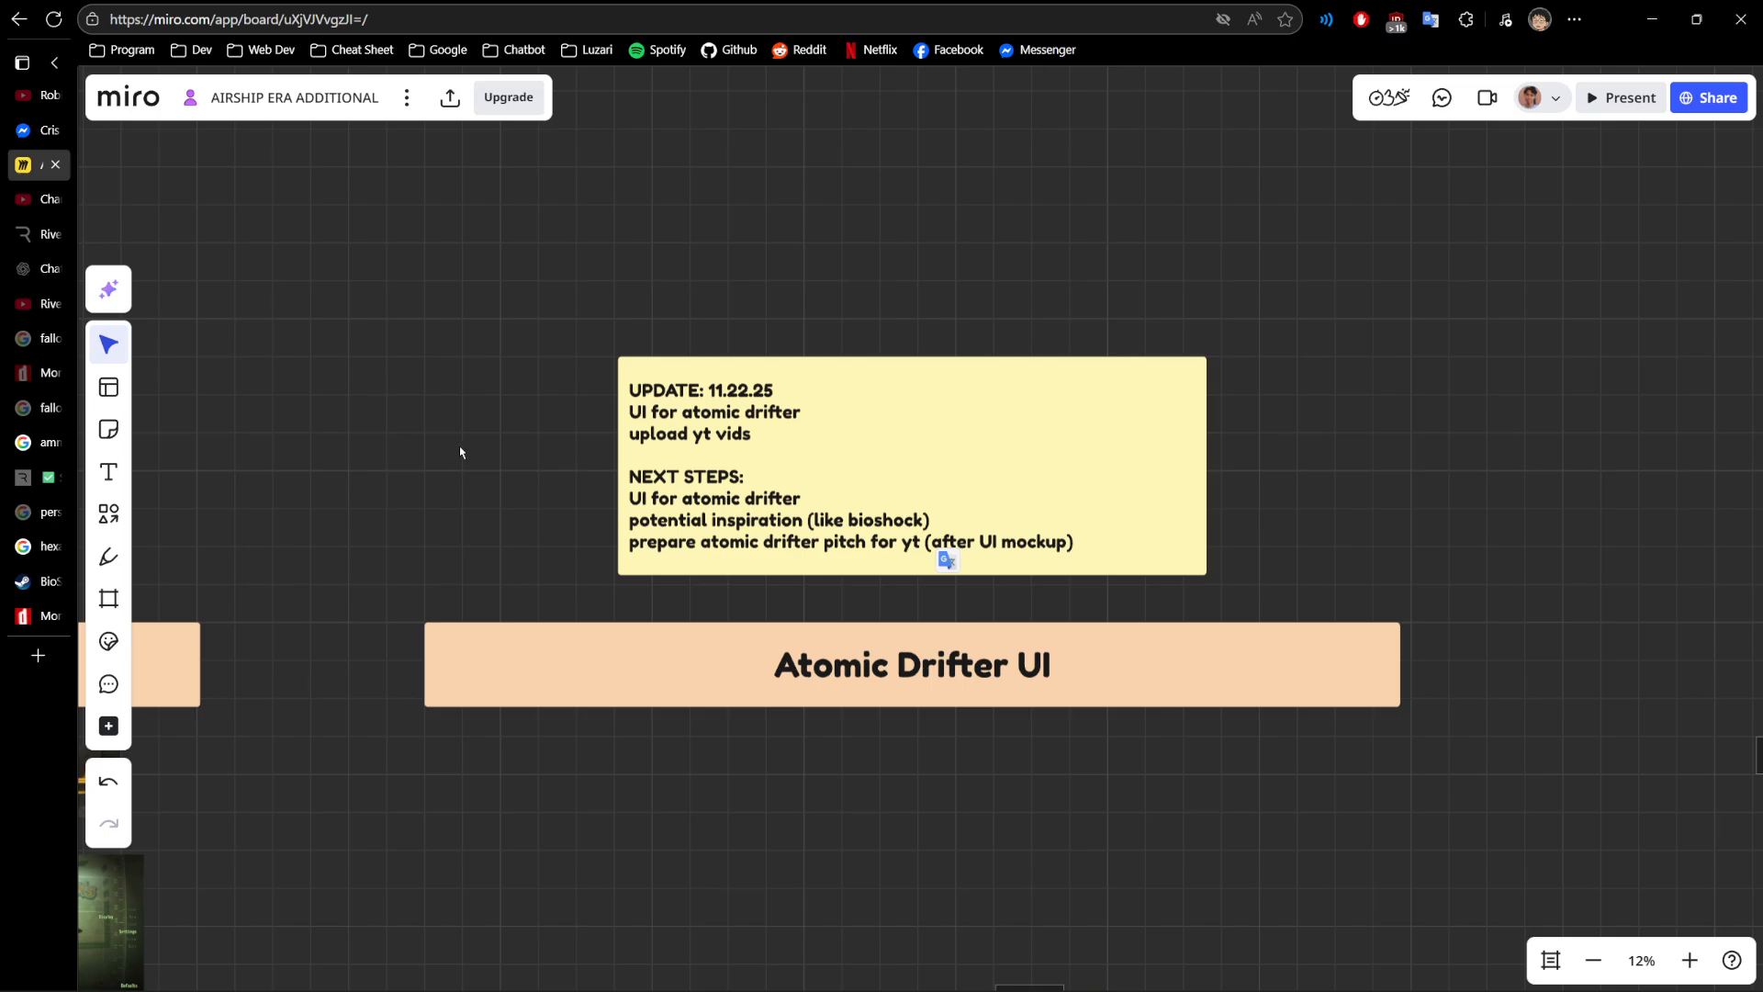
scroll(513, 564, down, 1)
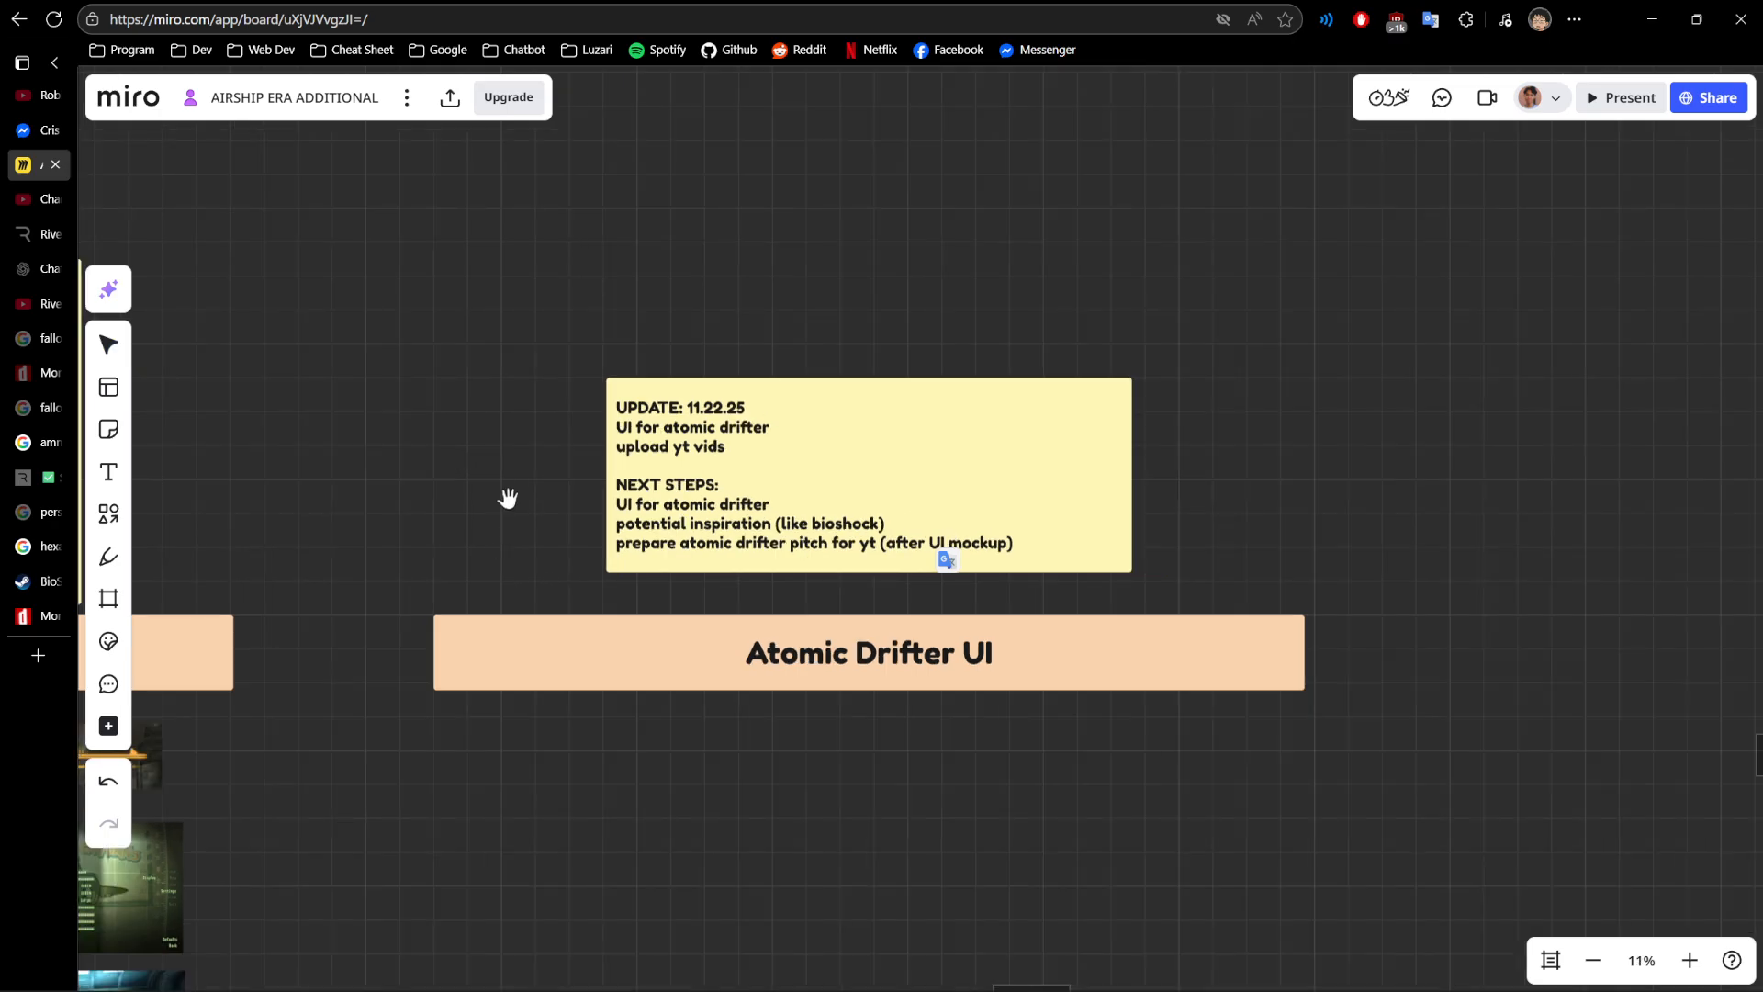
drag(505, 500, 477, 548)
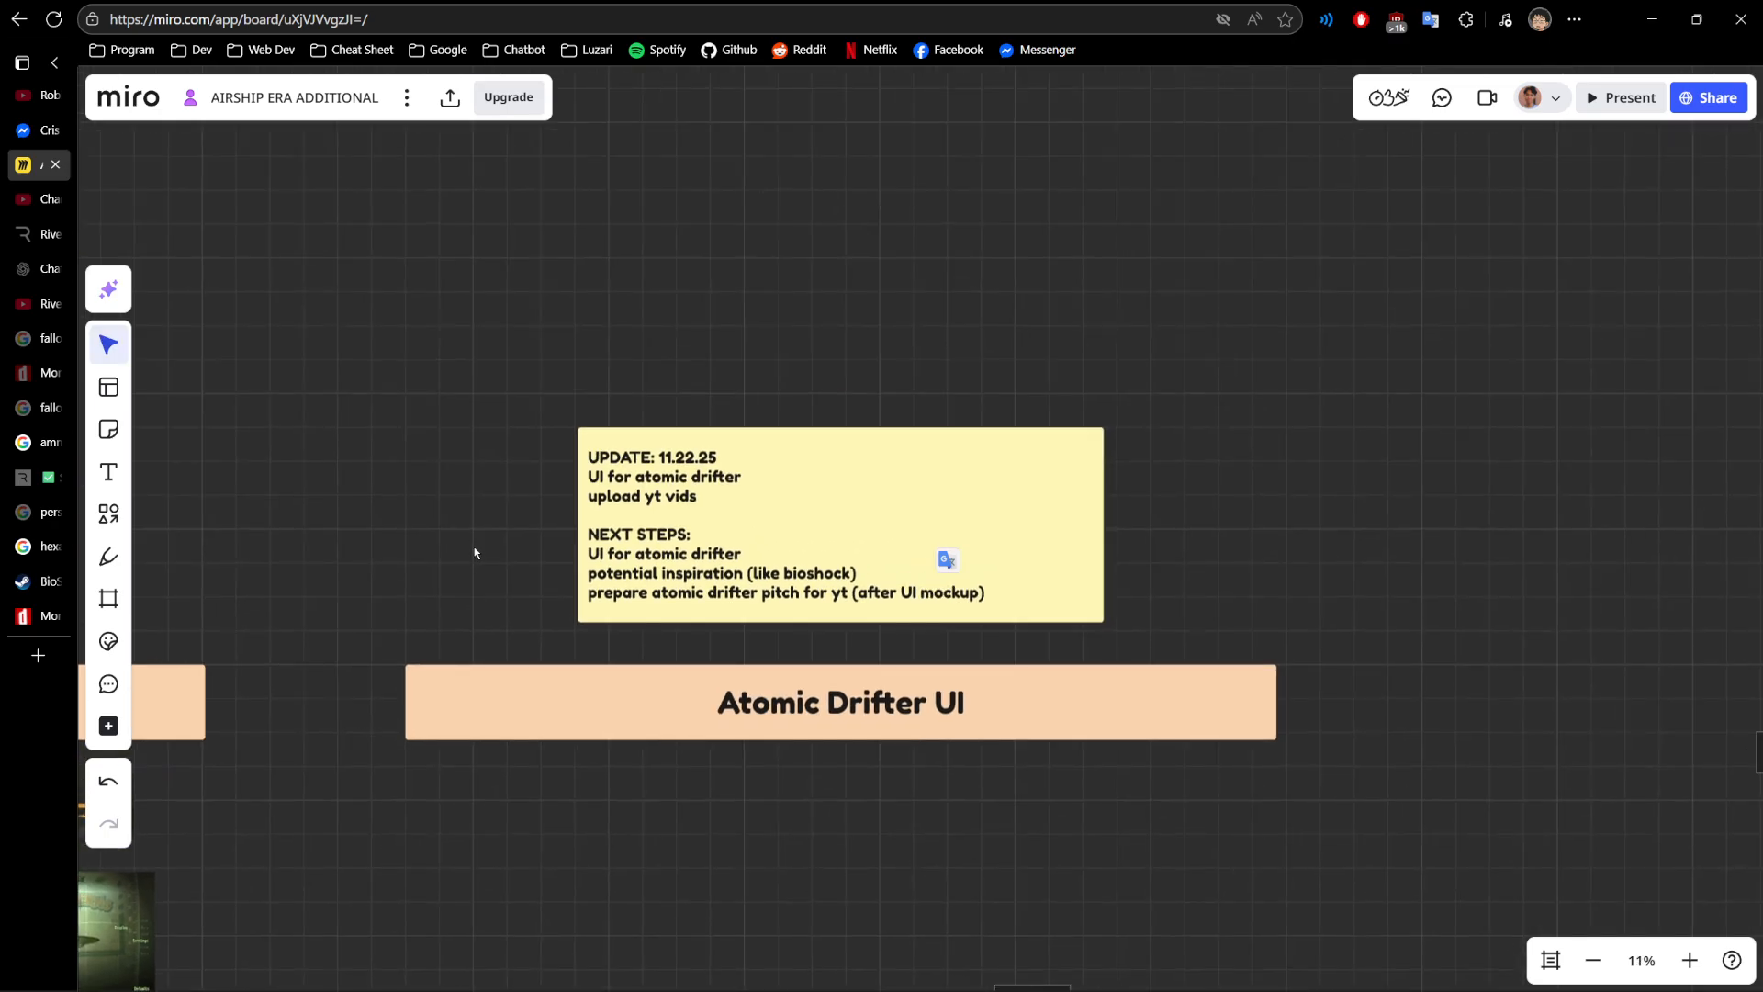